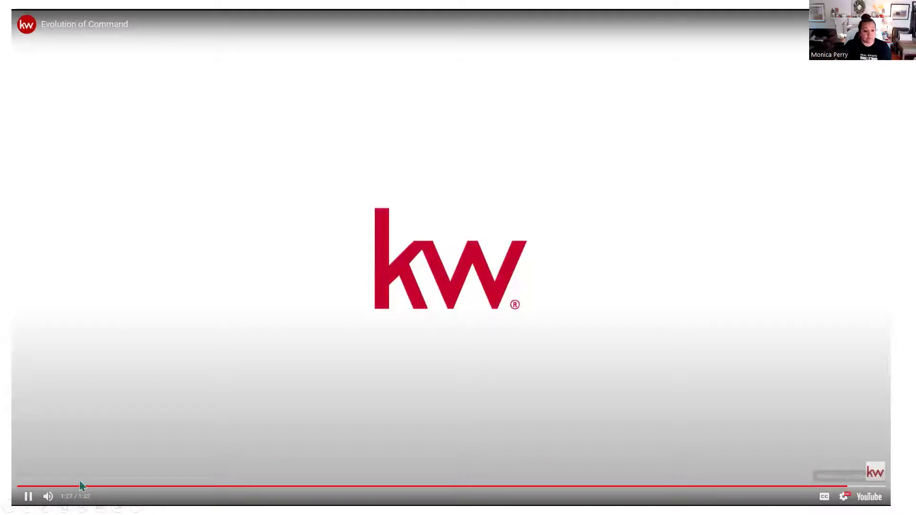
Pause the Evolution of Command video, end the slide show, and switch to Google Drive in Chrome
{"action": "left_click", "coordinate": [28, 496]}
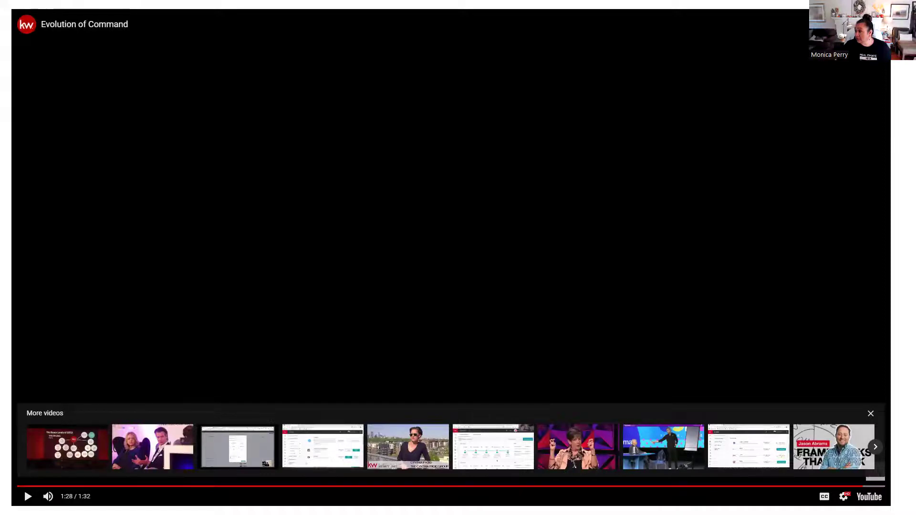
{"action": "key", "text": "Escape"}
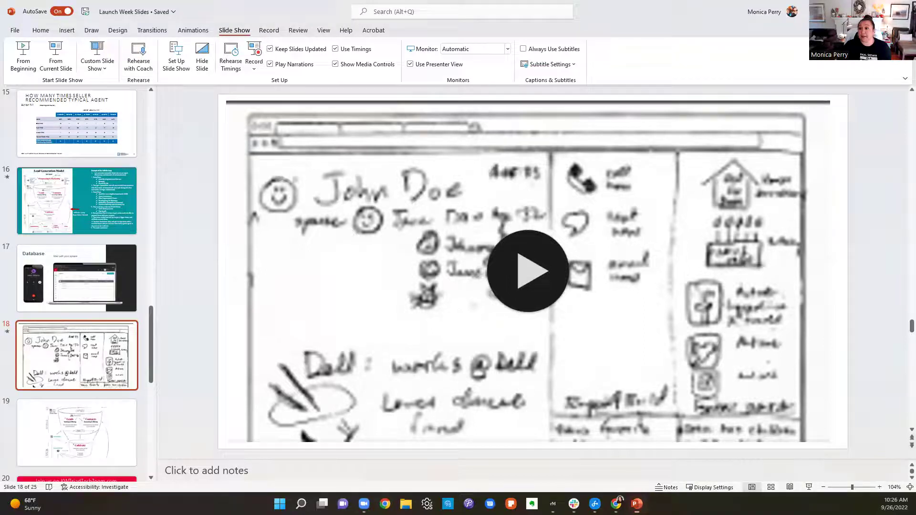
{"action": "key", "text": "alt+Tab"}
{"action": "key", "text": "Escape"}
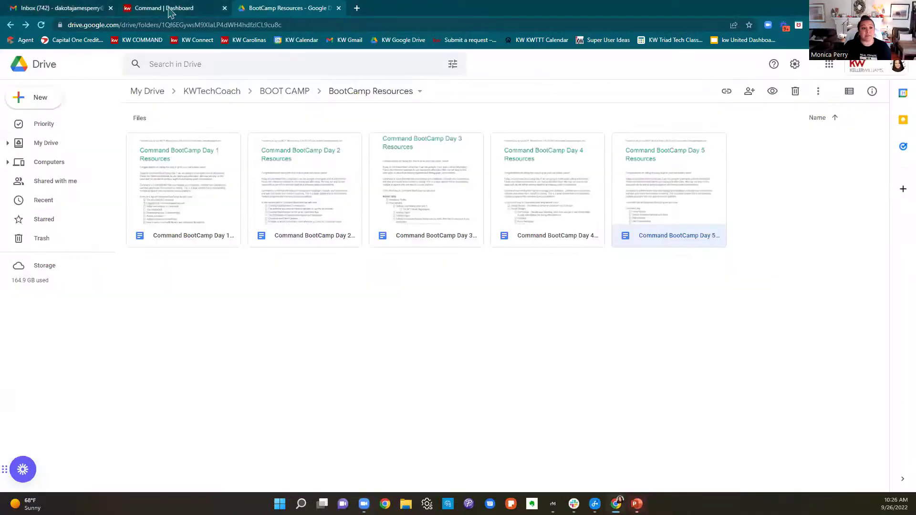
Switch to the 'Command | Dashboard' tab and select its web address
{"action": "left_click", "coordinate": [155, 11]}
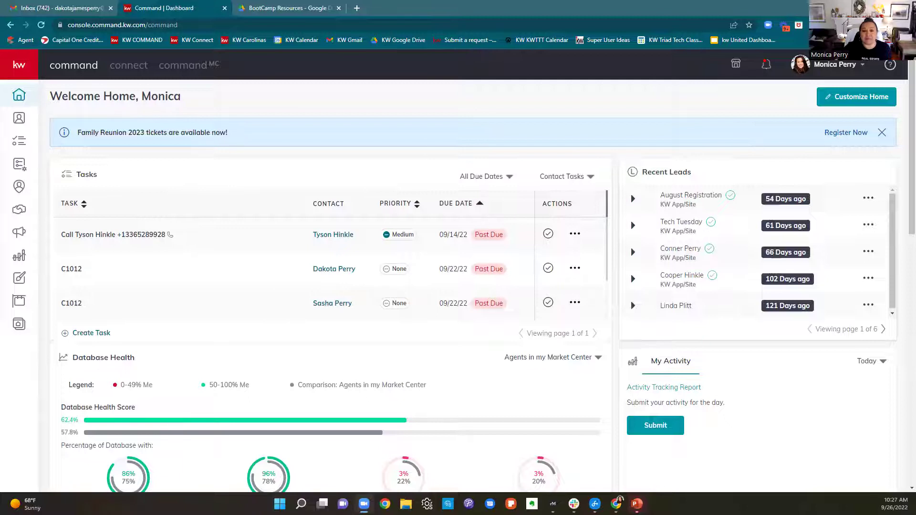
{"action": "left_click", "coordinate": [183, 25]}
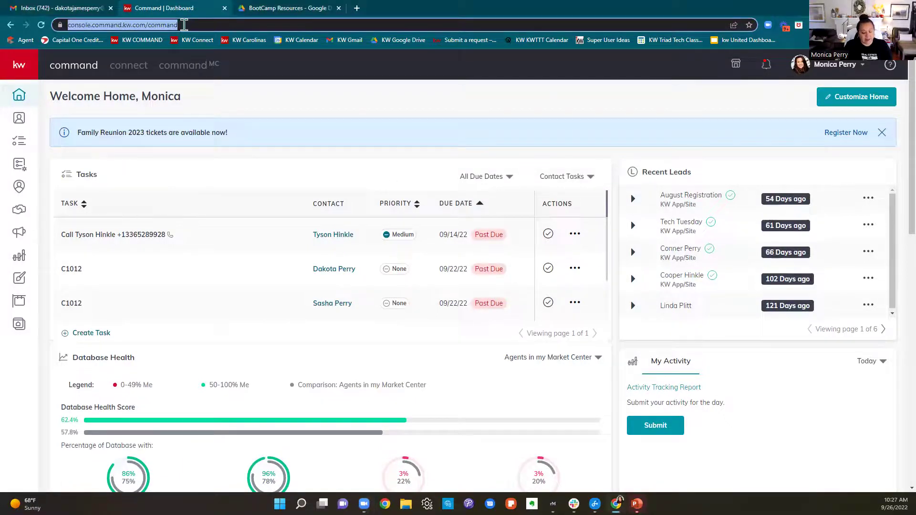
Enter agent.kw.com as the address to reload the KW Command dashboard
{"action": "type", "text": "agent.kw.co"}
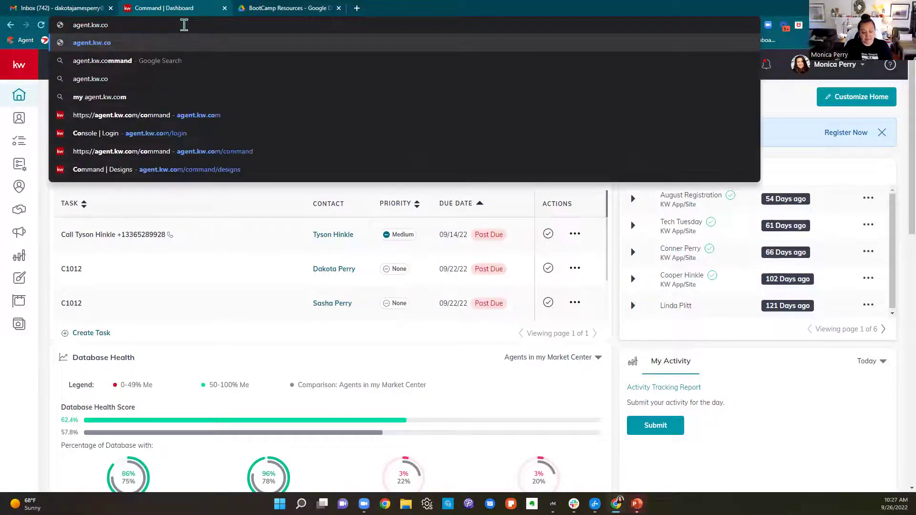
{"action": "type", "text": "m"}
{"action": "key", "text": "Return"}
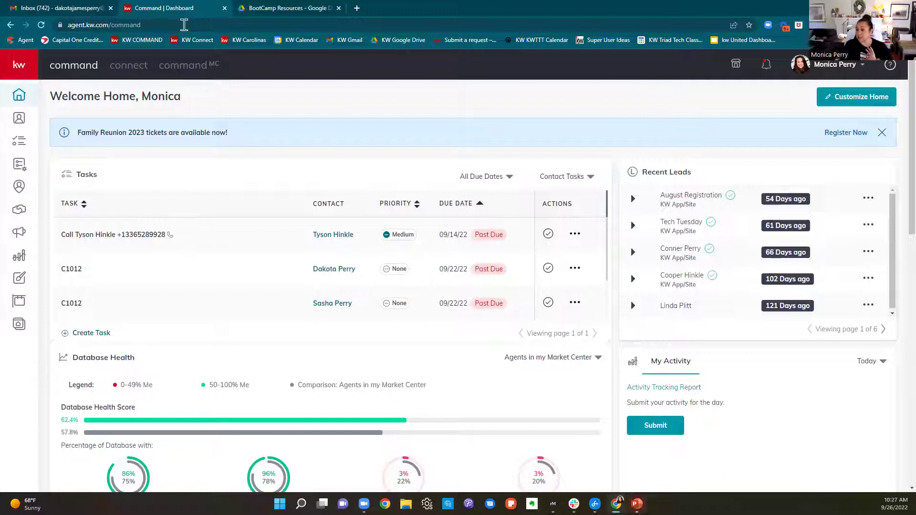
Close the Family Reunion 2023 tickets banner on the dashboard
{"action": "left_click", "coordinate": [881, 133]}
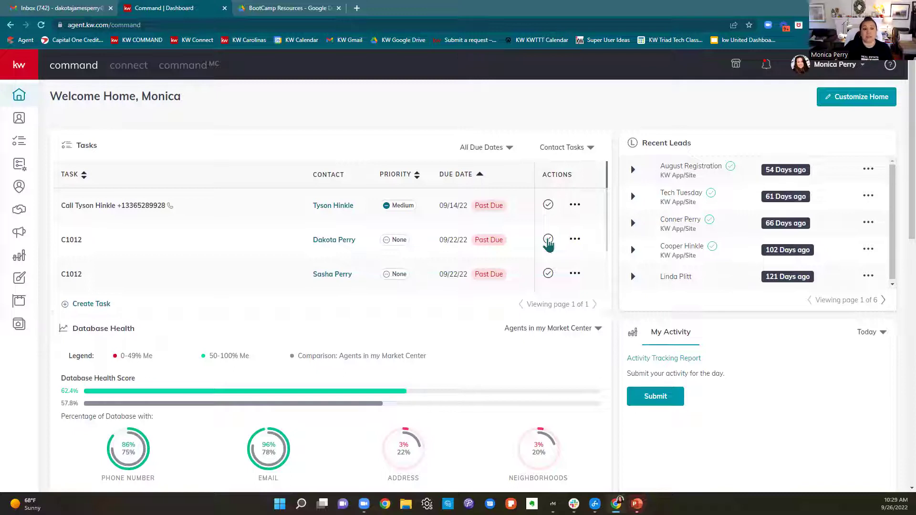
Go to kwtechcoach.com in a new tab and open its Schedule a Consult page
{"action": "left_click", "coordinate": [358, 8]}
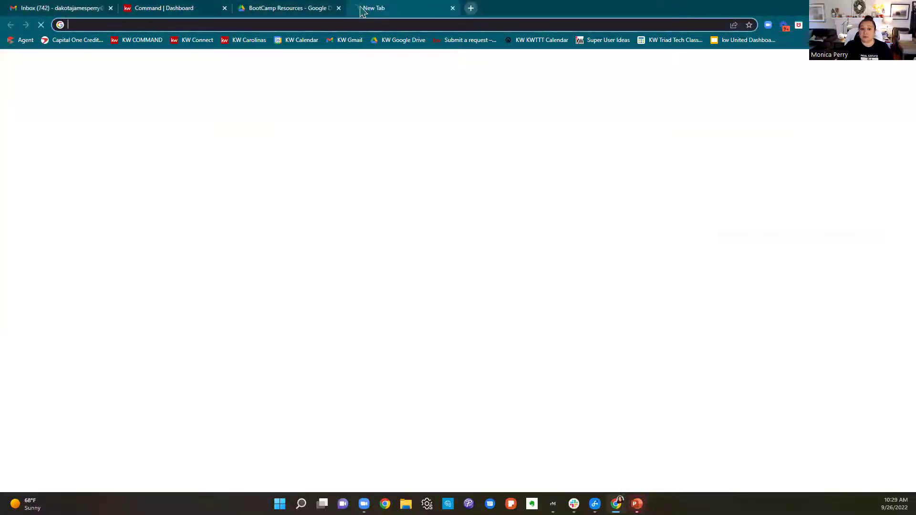
{"action": "type", "text": "k"}
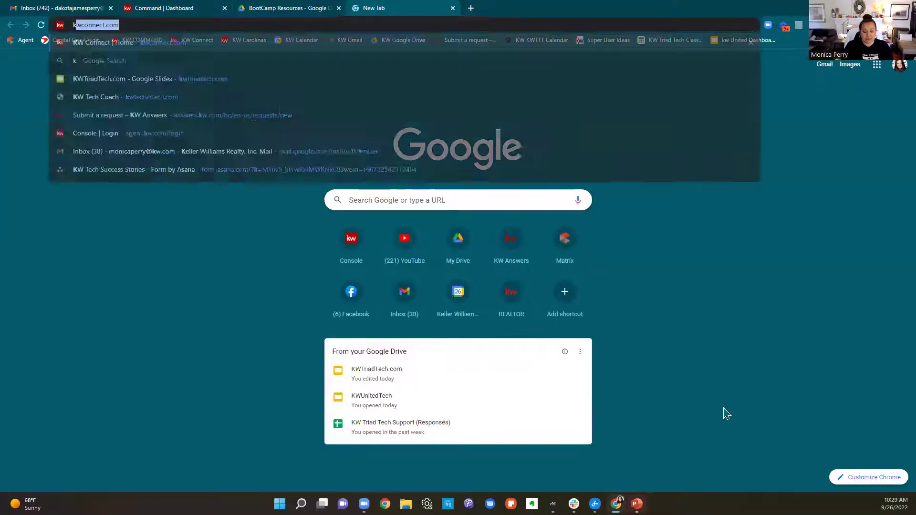
{"action": "type", "text": "wtech"}
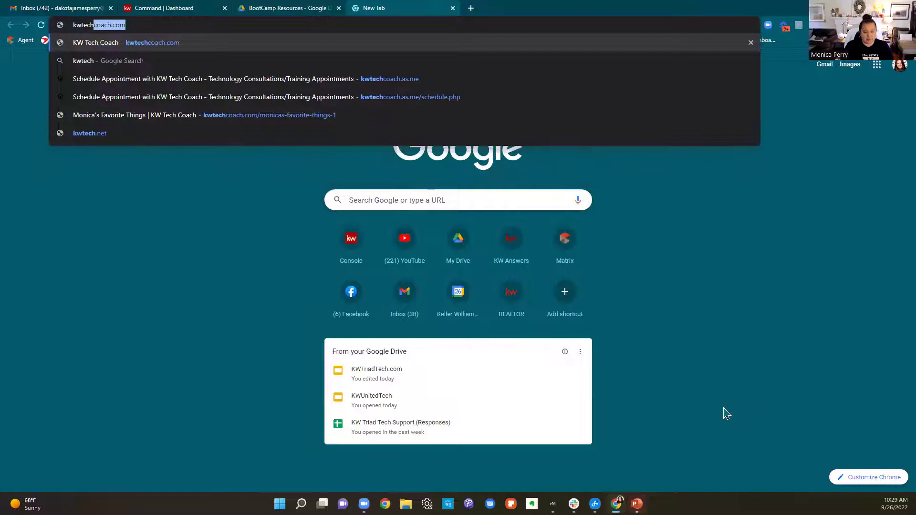
{"action": "type", "text": "coach"}
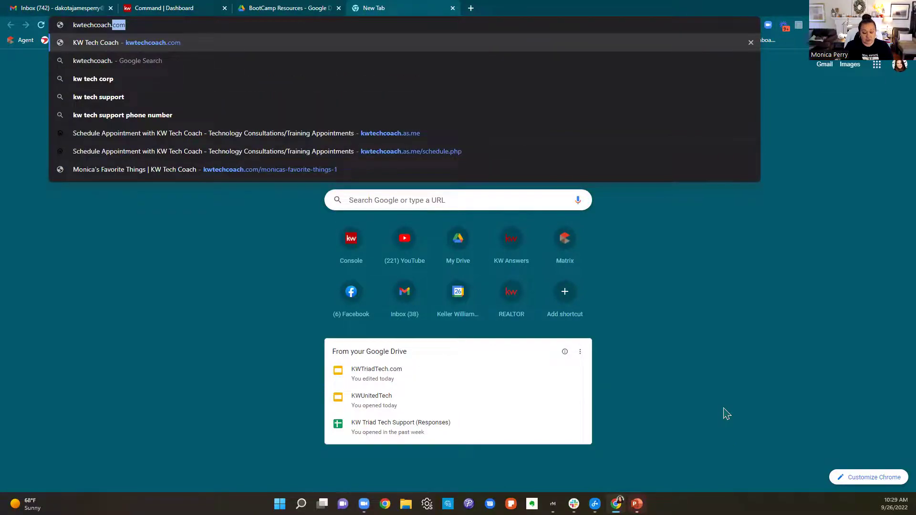
{"action": "type", "text": ".com"}
{"action": "key", "text": "Return"}
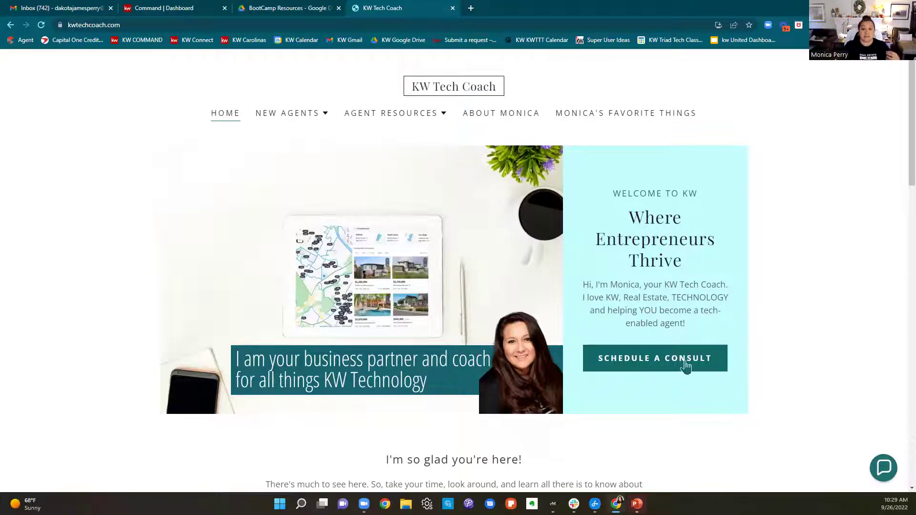
{"action": "left_click", "coordinate": [658, 362]}
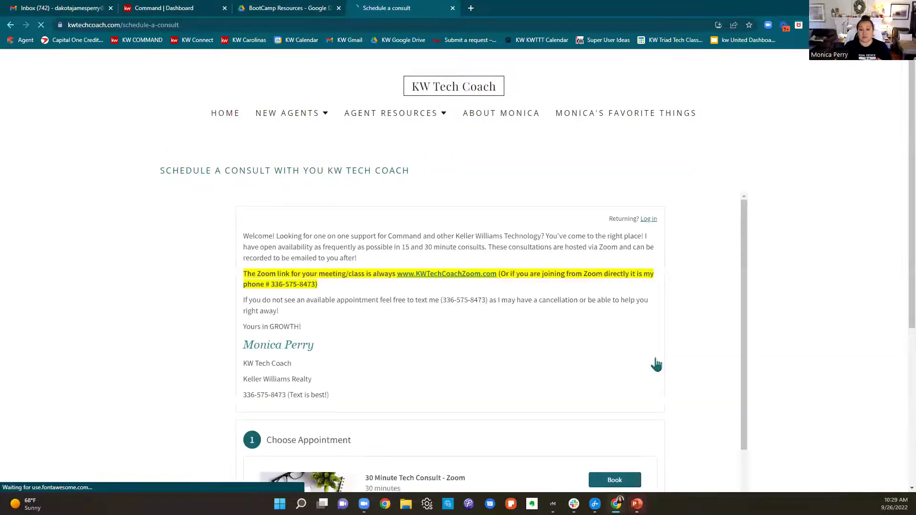
Scroll to the 30-minute and 15-minute consult options, then back to the top
{"action": "scroll", "coordinate": [656, 364], "scroll_direction": "down", "scroll_amount": 5}
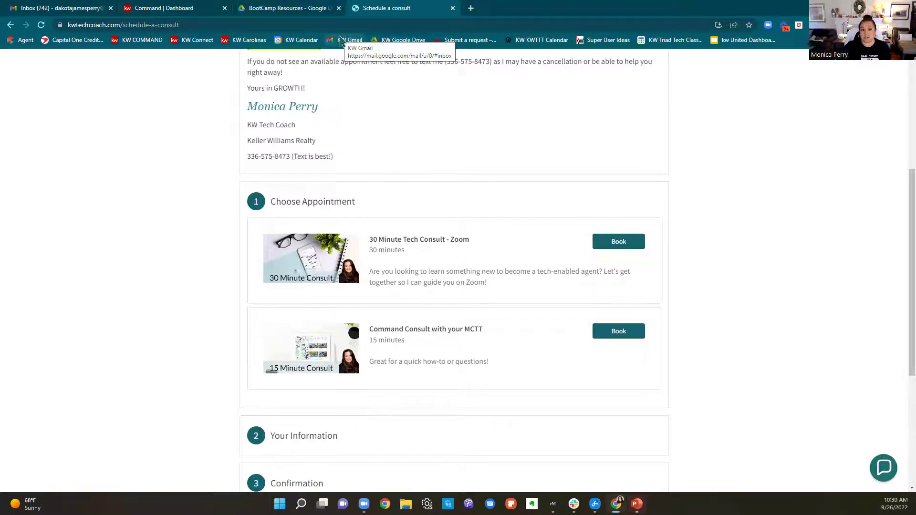
{"action": "scroll", "coordinate": [467, 319], "scroll_direction": "up", "scroll_amount": 5}
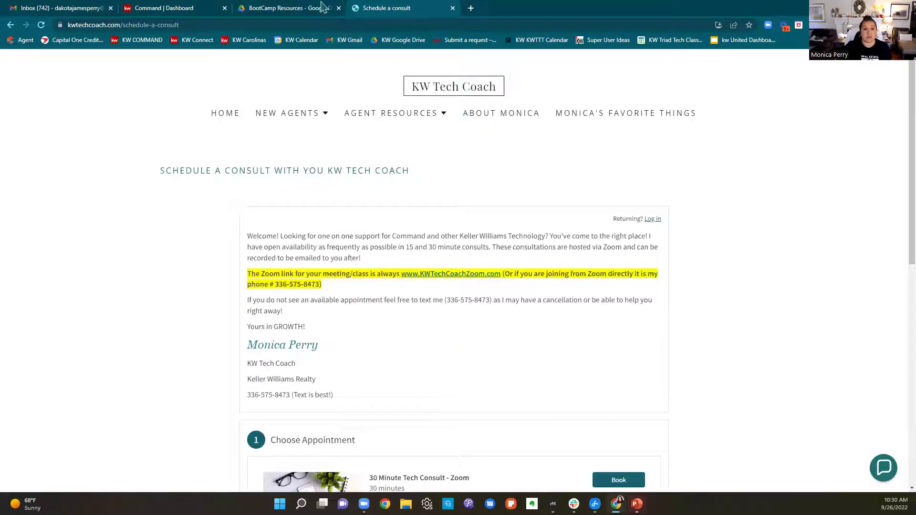
{"action": "left_click", "coordinate": [222, 111]}
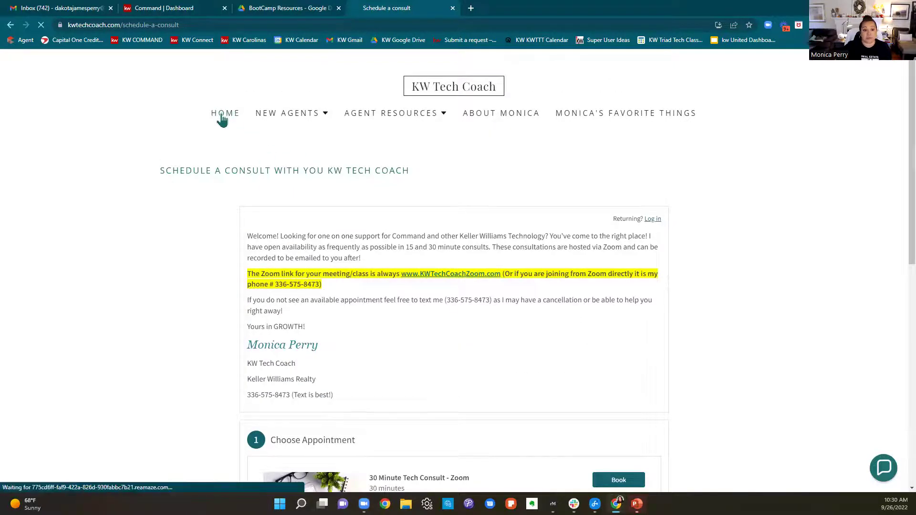
{"action": "scroll", "coordinate": [806, 379], "scroll_direction": "down", "scroll_amount": 9}
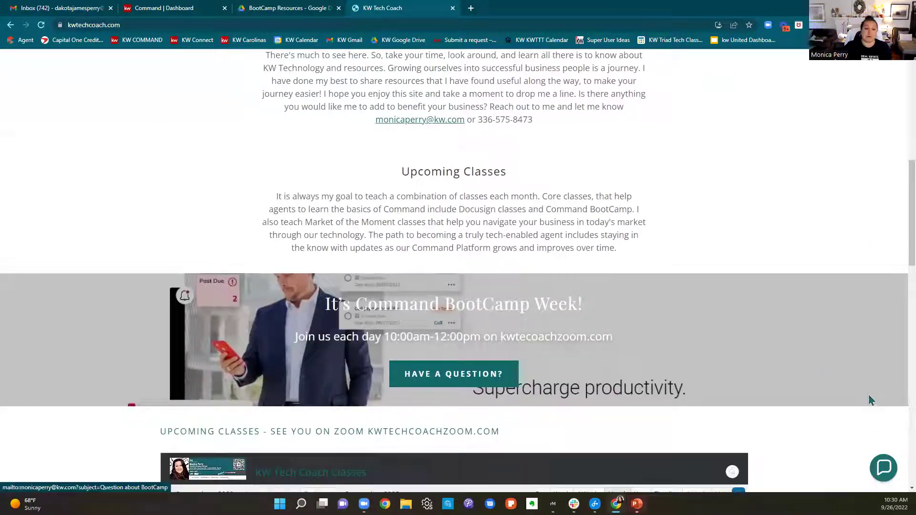
{"action": "scroll", "coordinate": [816, 376], "scroll_direction": "down", "scroll_amount": 1}
{"action": "scroll", "coordinate": [815, 377], "scroll_direction": "down", "scroll_amount": 5}
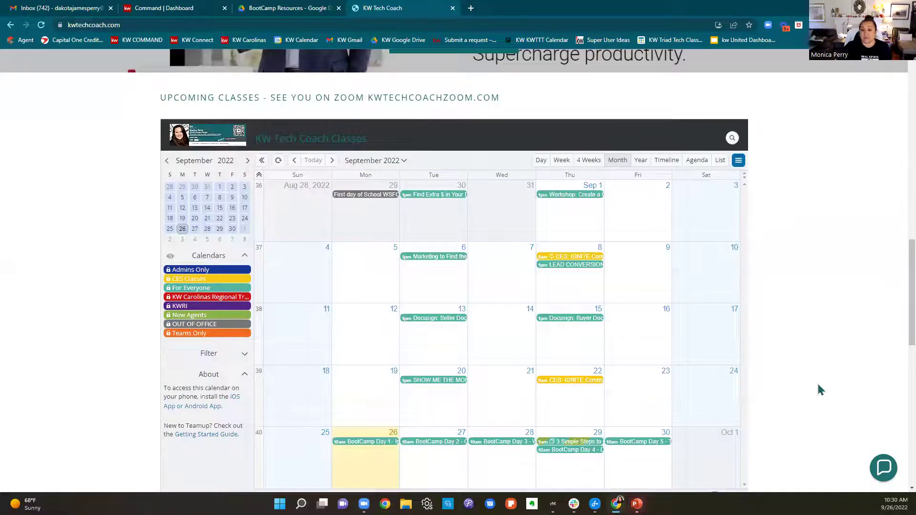
{"action": "scroll", "coordinate": [820, 389], "scroll_direction": "down", "scroll_amount": 1}
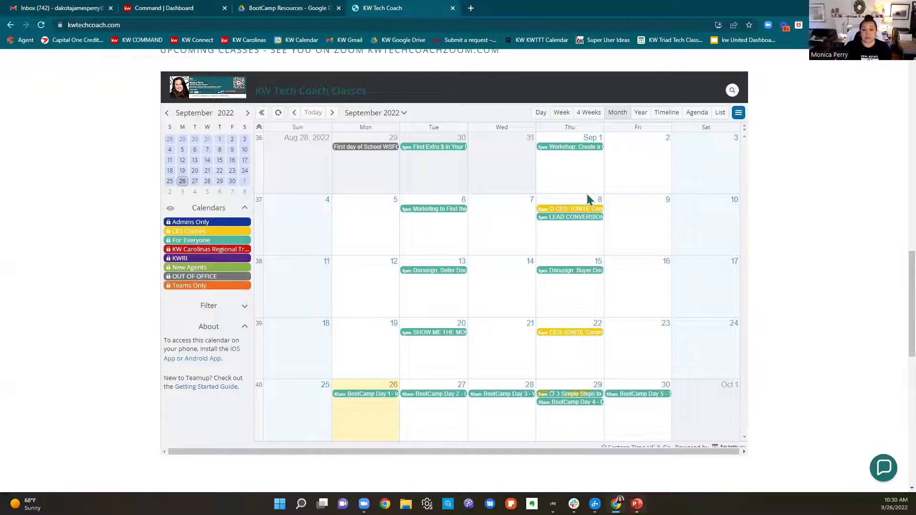
{"action": "mouse_move", "coordinate": [586, 213]}
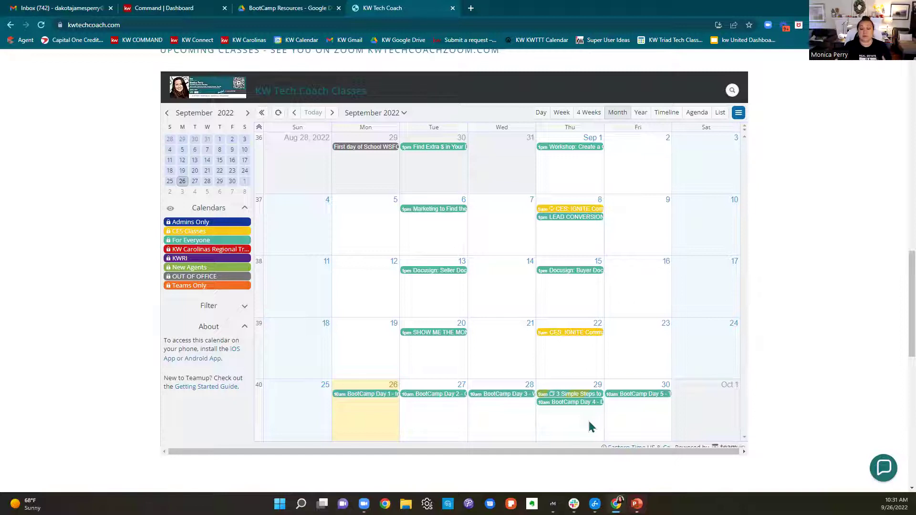
{"action": "mouse_move", "coordinate": [448, 334]}
{"action": "mouse_move", "coordinate": [571, 279]}
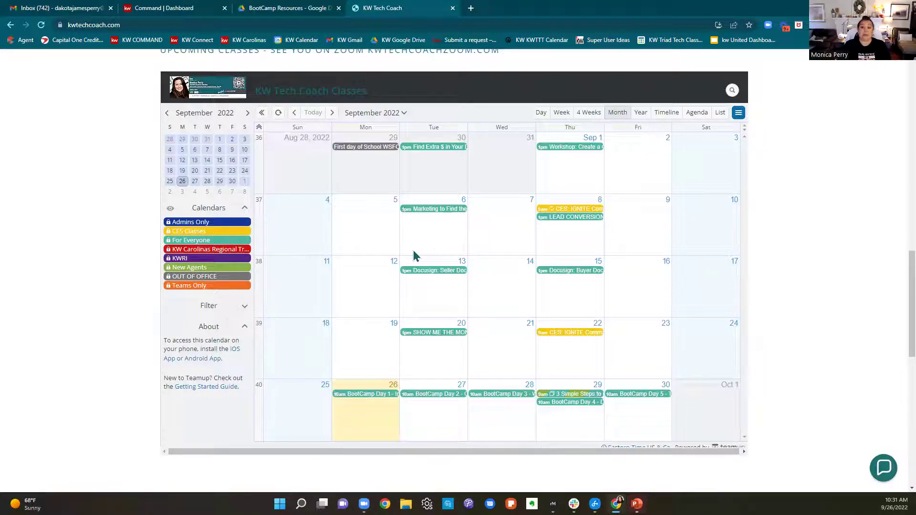
{"action": "scroll", "coordinate": [615, 263], "scroll_direction": "down", "scroll_amount": 3}
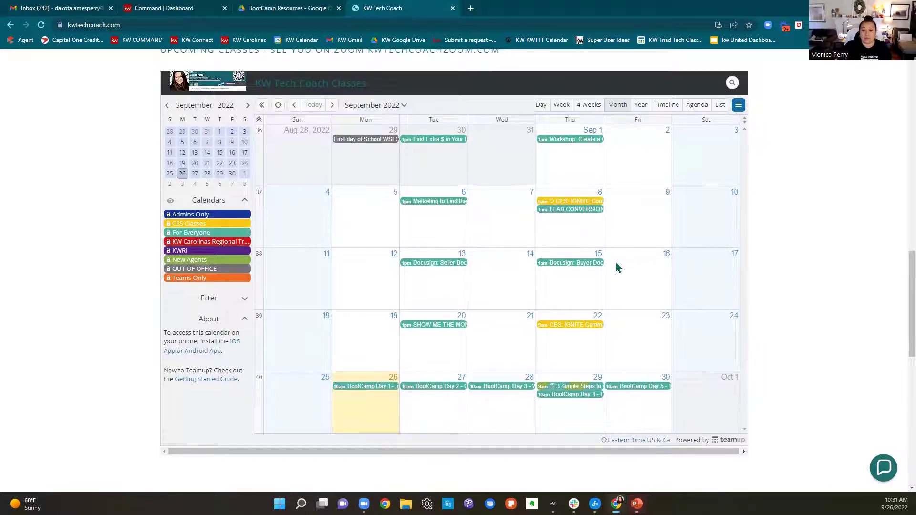
{"action": "scroll", "coordinate": [836, 314], "scroll_direction": "down", "scroll_amount": 8}
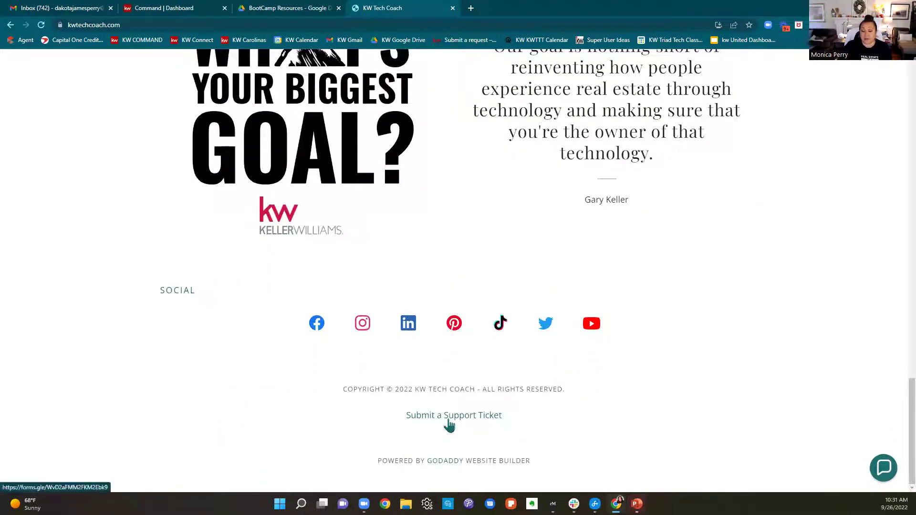
{"action": "scroll", "coordinate": [596, 424], "scroll_direction": "up", "scroll_amount": 15}
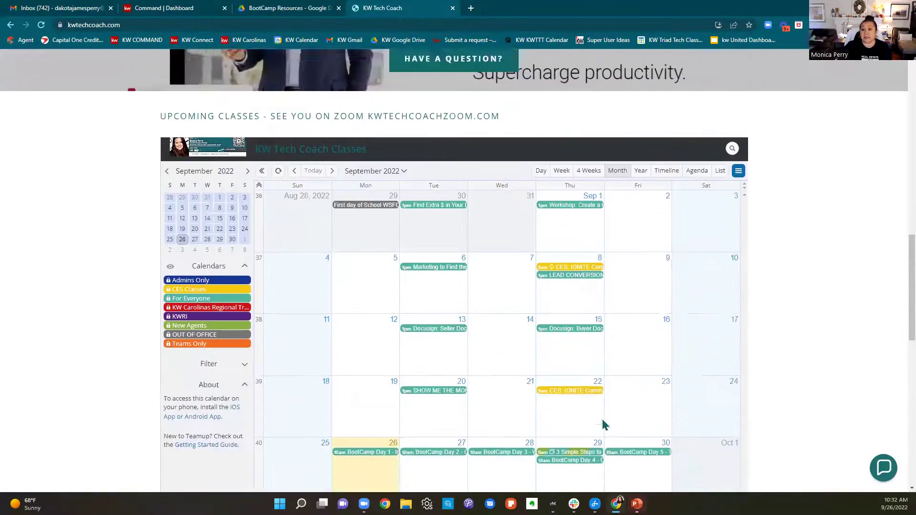
{"action": "scroll", "coordinate": [601, 418], "scroll_direction": "up", "scroll_amount": 1}
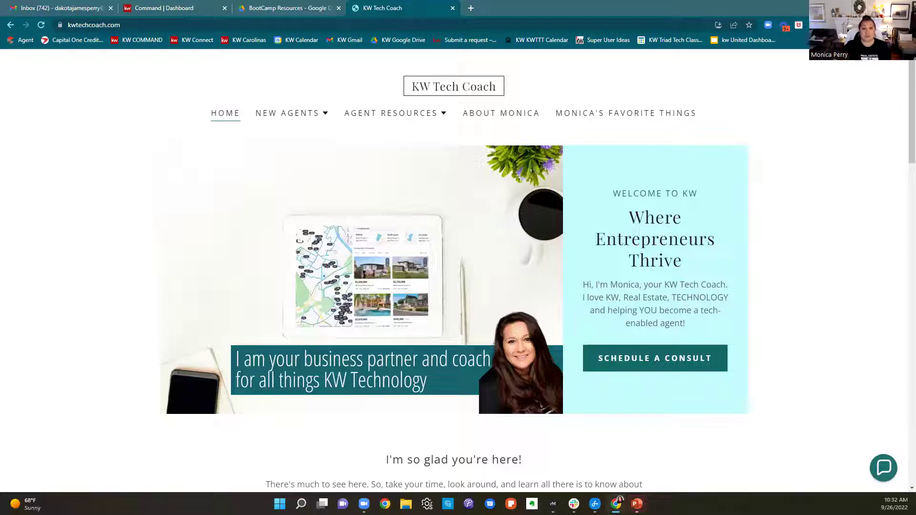
Open Command BootCamp from the NEW AGENTS menu
{"action": "left_click", "coordinate": [311, 119]}
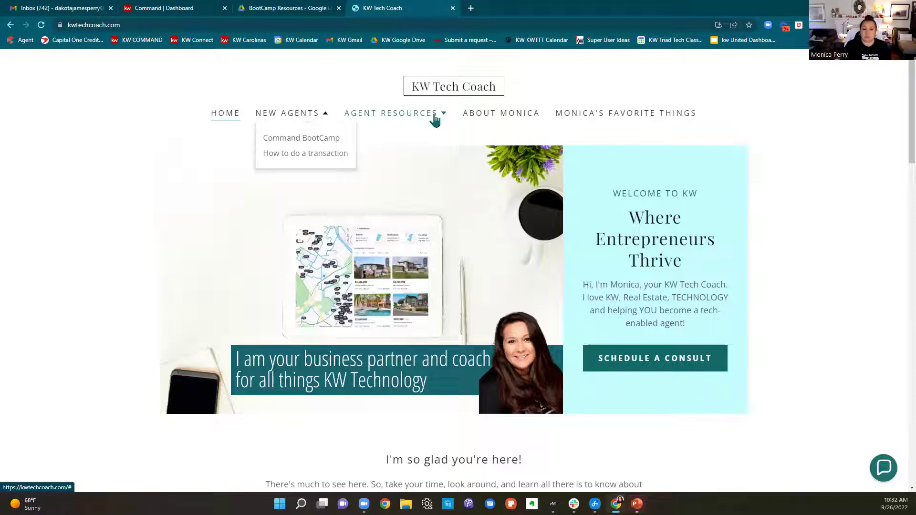
{"action": "left_click", "coordinate": [329, 138]}
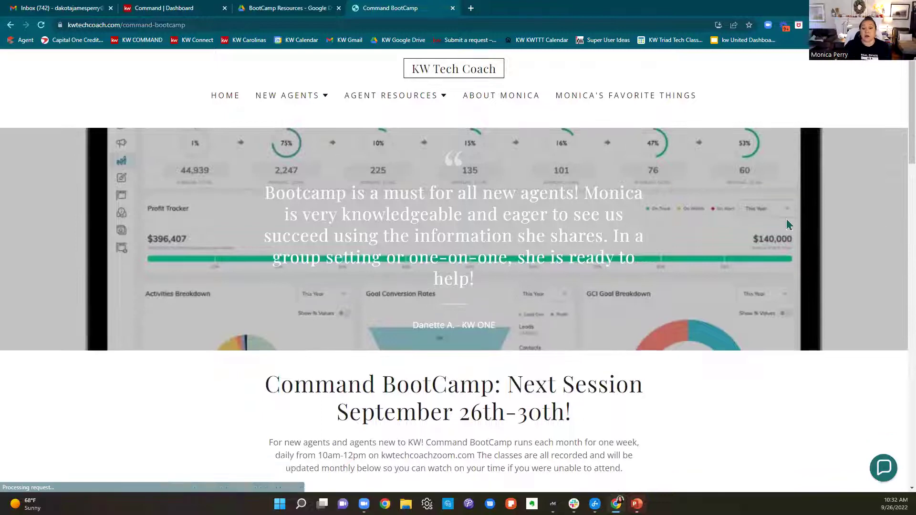
{"action": "scroll", "coordinate": [789, 229], "scroll_direction": "down", "scroll_amount": 7}
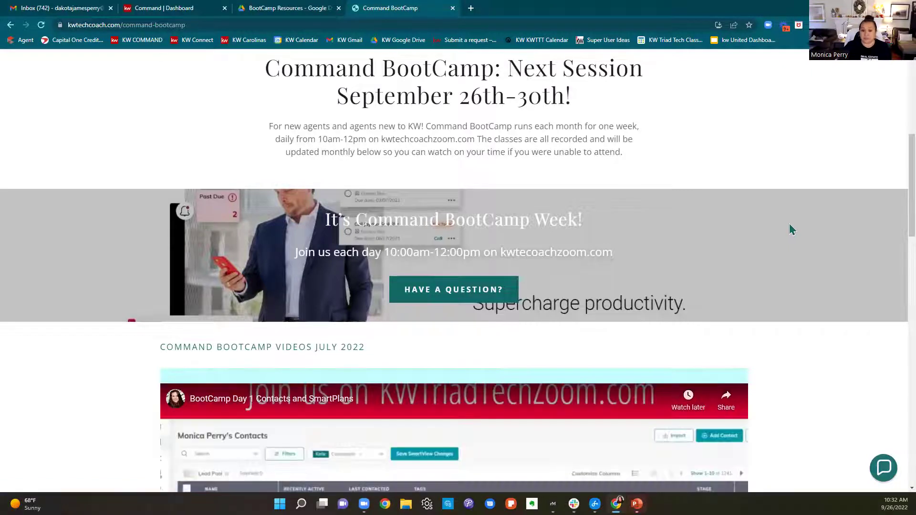
{"action": "scroll", "coordinate": [793, 231], "scroll_direction": "down", "scroll_amount": 5}
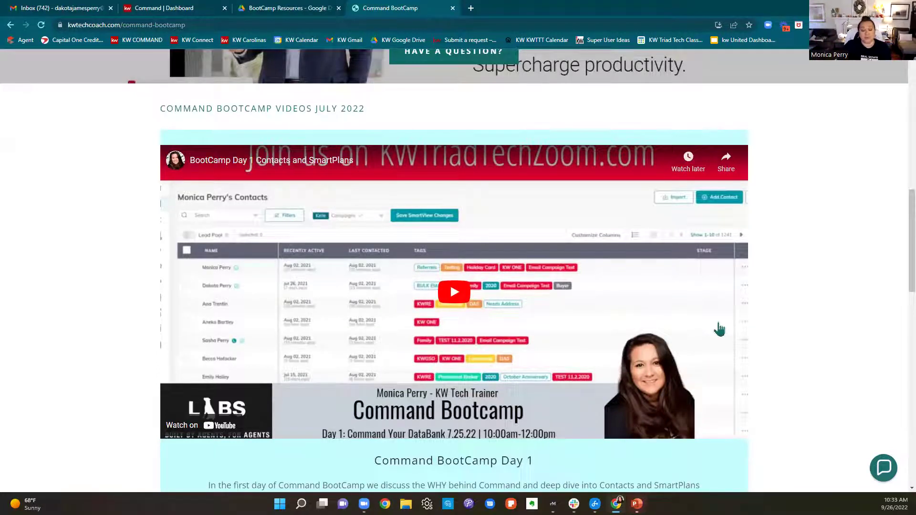
{"action": "scroll", "coordinate": [755, 324], "scroll_direction": "down", "scroll_amount": 3}
{"action": "scroll", "coordinate": [755, 324], "scroll_direction": "down", "scroll_amount": 9}
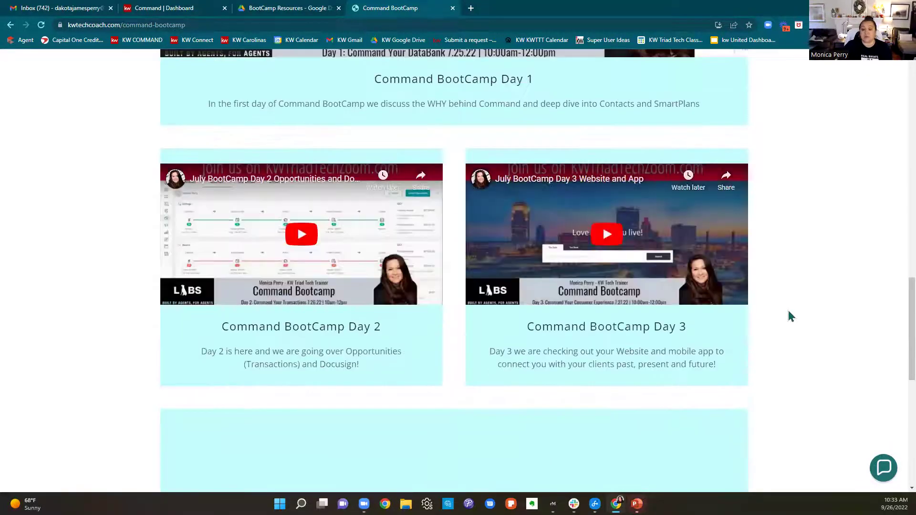
{"action": "scroll", "coordinate": [789, 316], "scroll_direction": "down", "scroll_amount": 4}
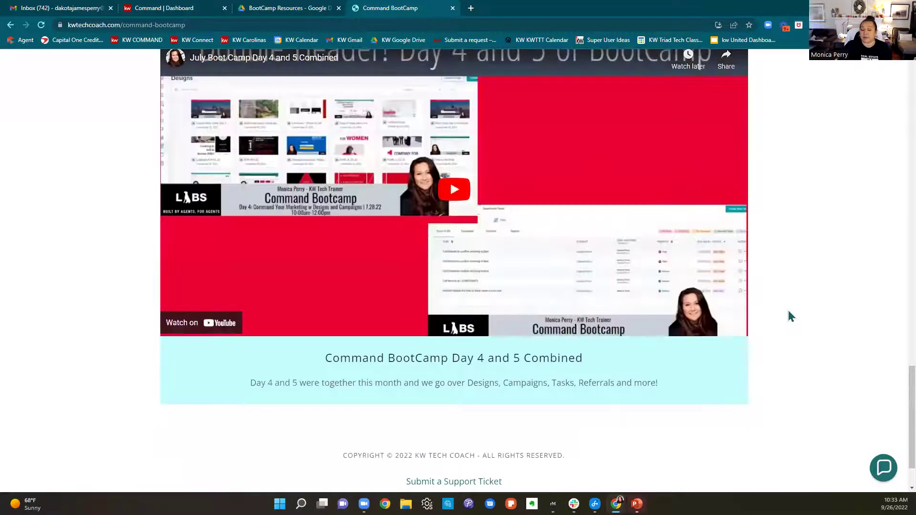
{"action": "scroll", "coordinate": [790, 316], "scroll_direction": "up", "scroll_amount": 11}
{"action": "scroll", "coordinate": [790, 310], "scroll_direction": "up", "scroll_amount": 10}
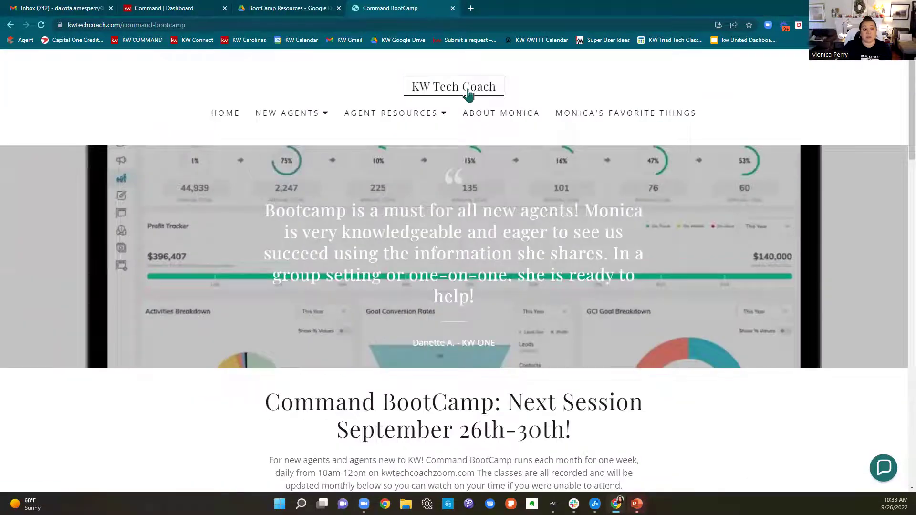
Open How to do a transaction and scroll through the Path to Get Paid PDF
{"action": "mouse_move", "coordinate": [299, 116]}
{"action": "left_click", "coordinate": [303, 153]}
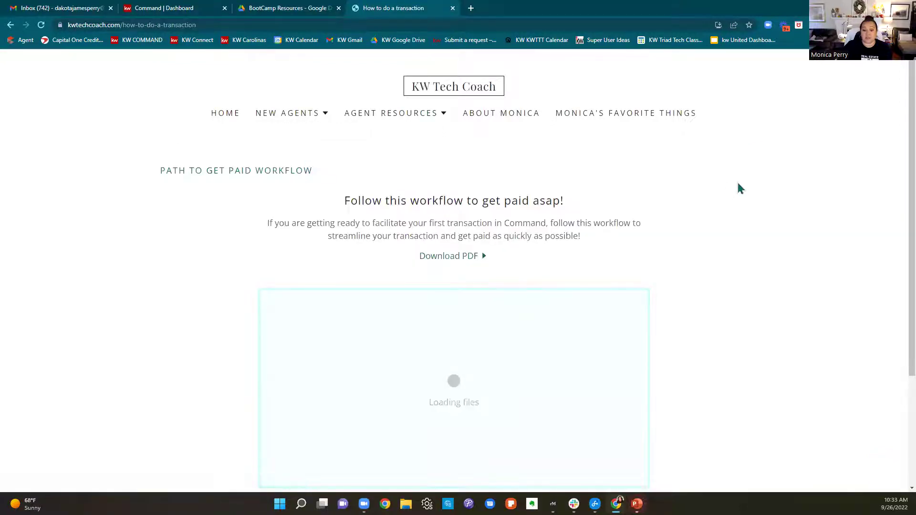
{"action": "scroll", "coordinate": [751, 184], "scroll_direction": "down", "scroll_amount": 3}
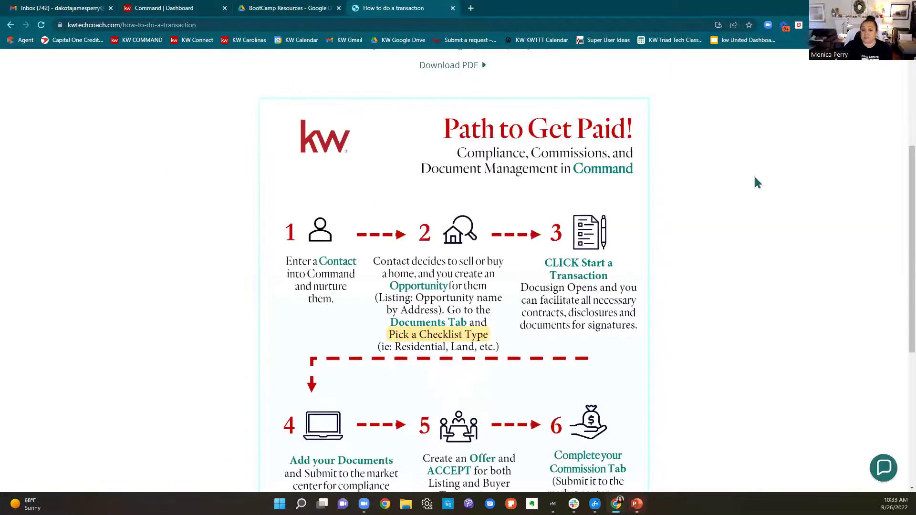
{"action": "scroll", "coordinate": [754, 183], "scroll_direction": "down", "scroll_amount": 1}
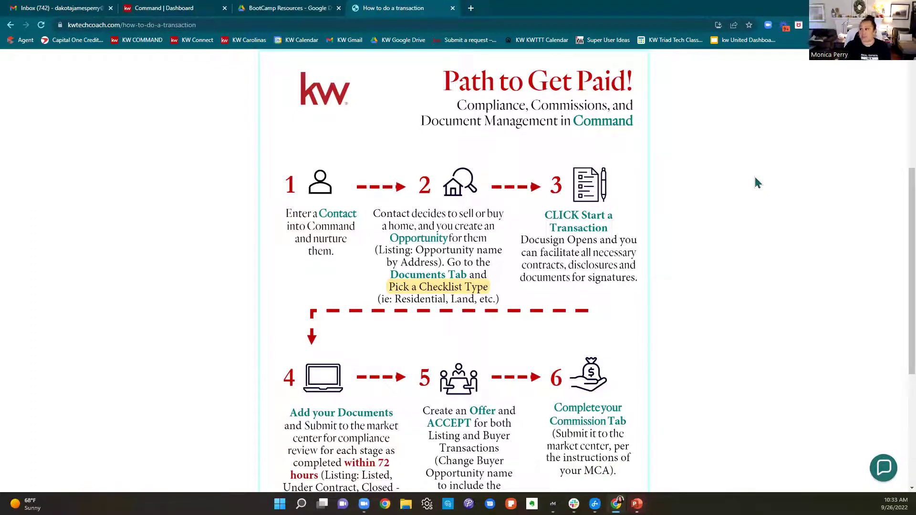
{"action": "scroll", "coordinate": [757, 182], "scroll_direction": "up", "scroll_amount": 5}
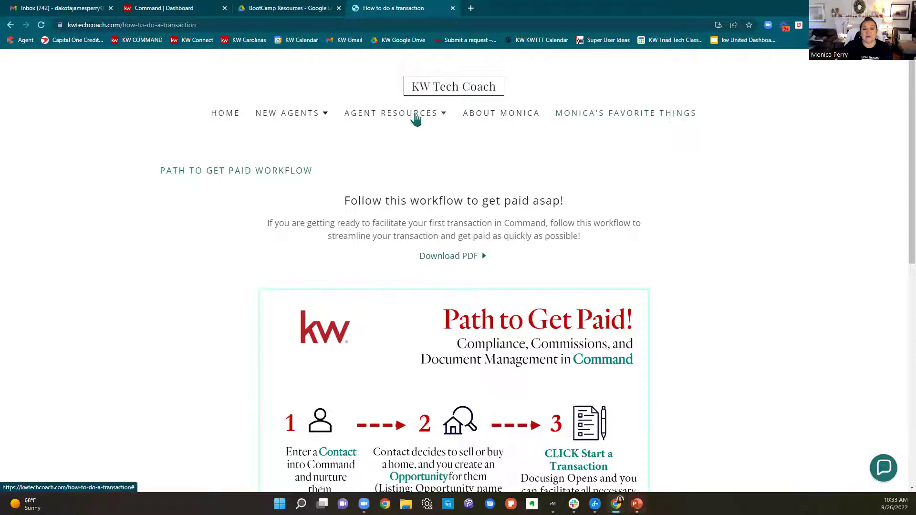
{"action": "mouse_move", "coordinate": [415, 117]}
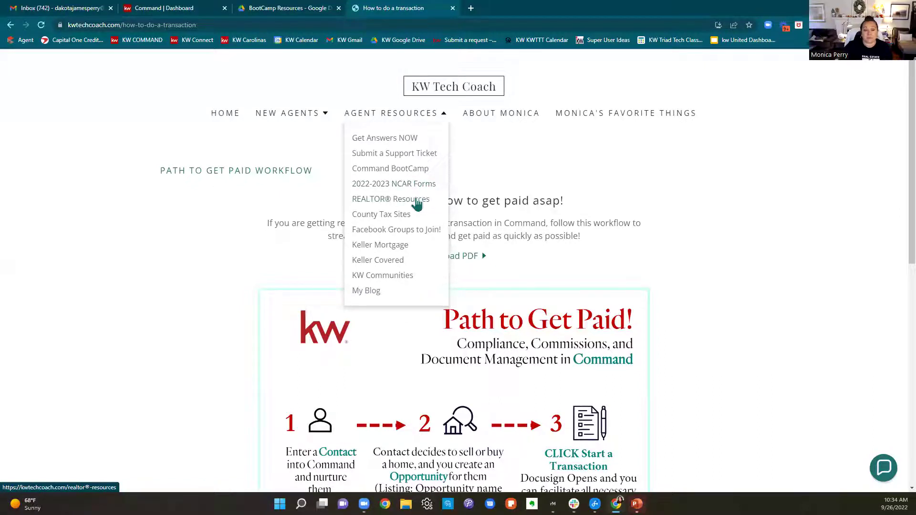
Open REALTOR® Resources and browse the NAR, NC REALTORS® and Winston-Salem association cards
{"action": "left_click", "coordinate": [416, 203]}
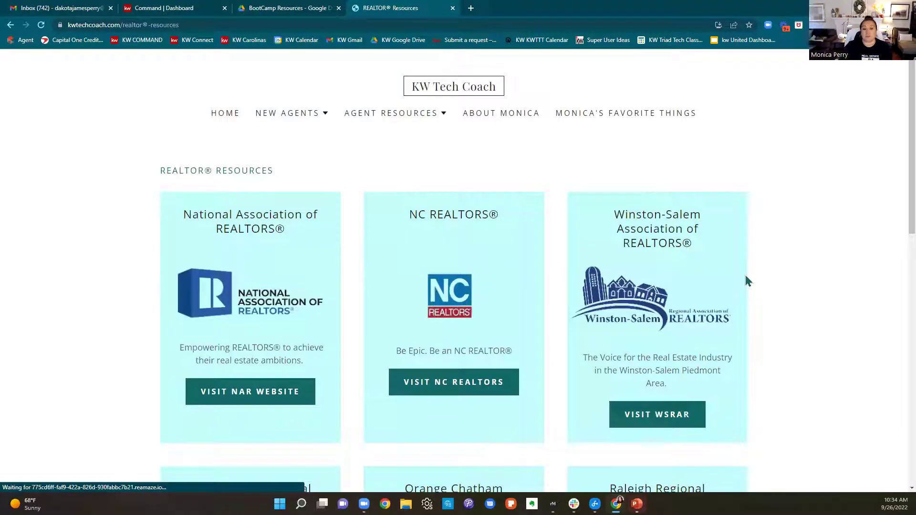
{"action": "scroll", "coordinate": [747, 281], "scroll_direction": "down", "scroll_amount": 1}
{"action": "scroll", "coordinate": [747, 282], "scroll_direction": "down", "scroll_amount": 1}
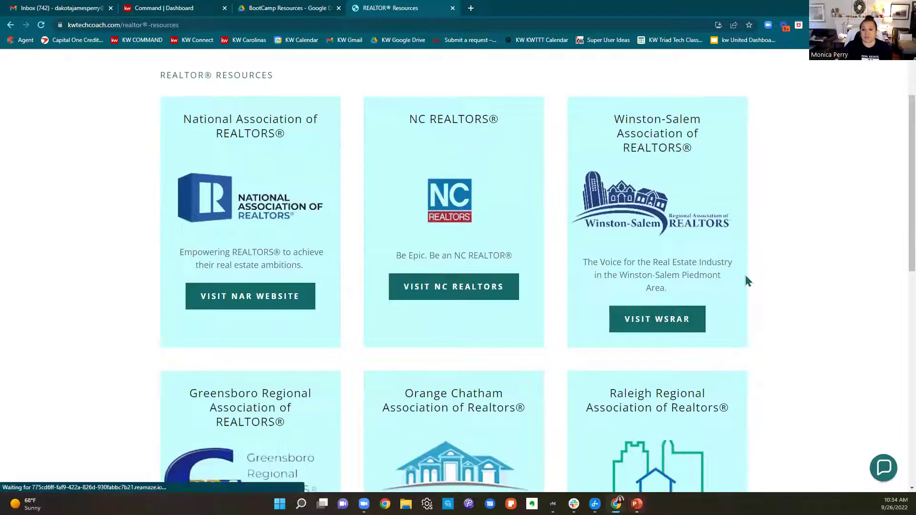
{"action": "scroll", "coordinate": [746, 279], "scroll_direction": "down", "scroll_amount": 1}
{"action": "scroll", "coordinate": [828, 381], "scroll_direction": "down", "scroll_amount": 8}
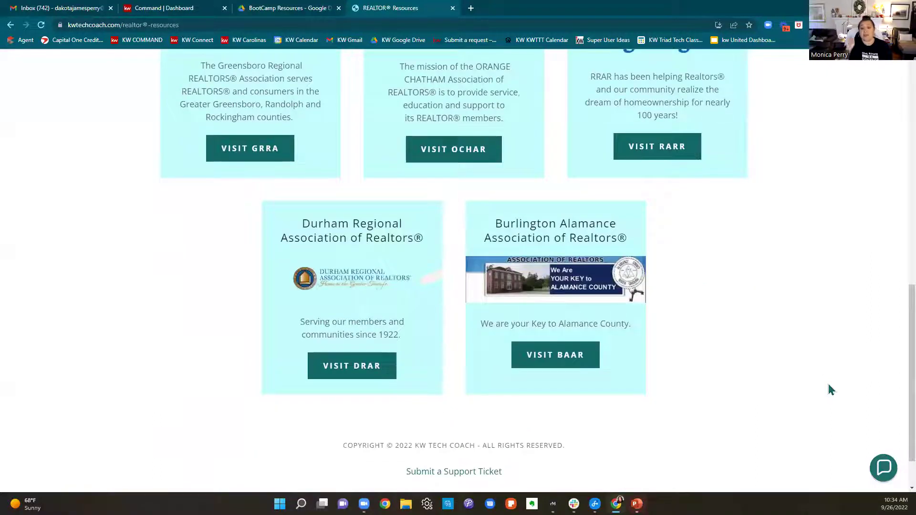
{"action": "scroll", "coordinate": [814, 373], "scroll_direction": "up", "scroll_amount": 10}
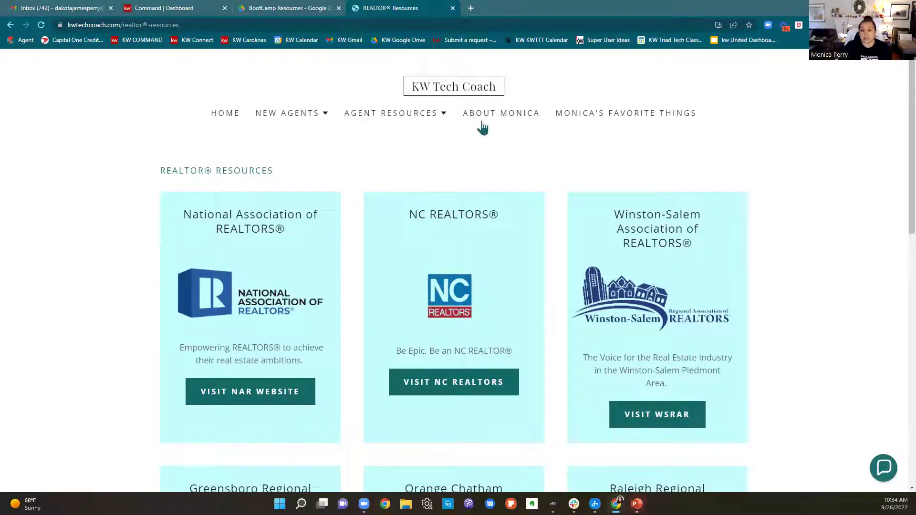
{"action": "left_click", "coordinate": [403, 117]}
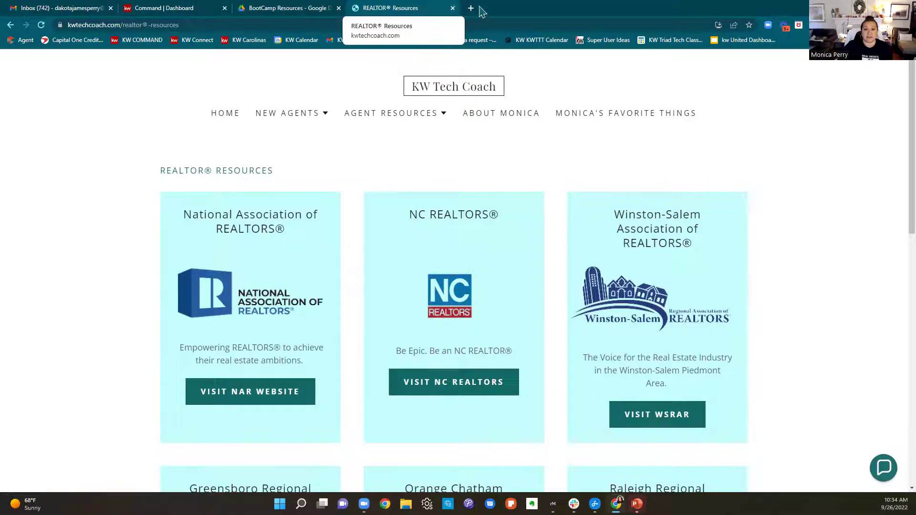
Load linktr.ee/kwtechcoach in a new tab and scroll through its links
{"action": "left_click", "coordinate": [471, 8]}
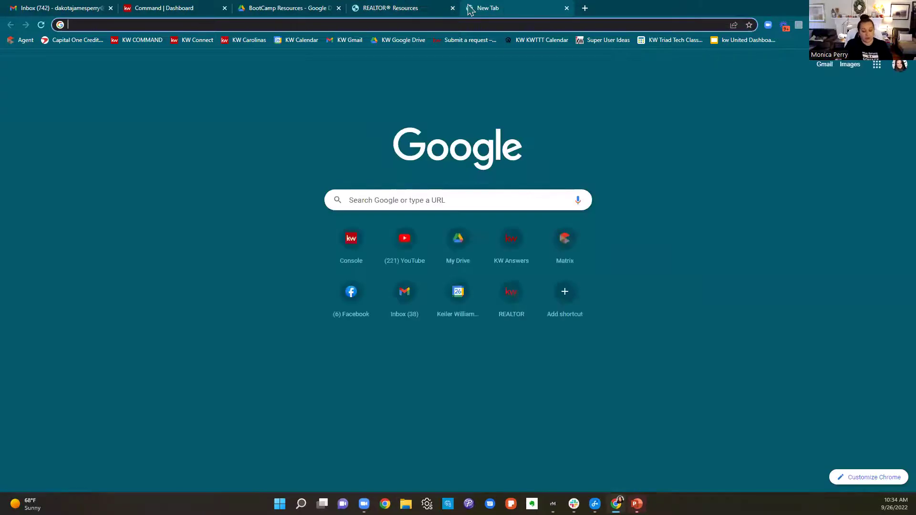
{"action": "type", "text": "link"}
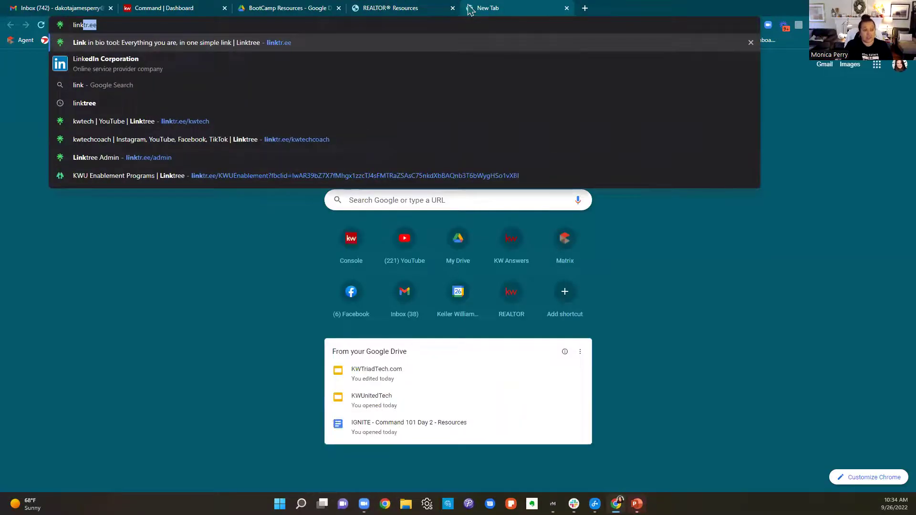
{"action": "type", "text": "tr."}
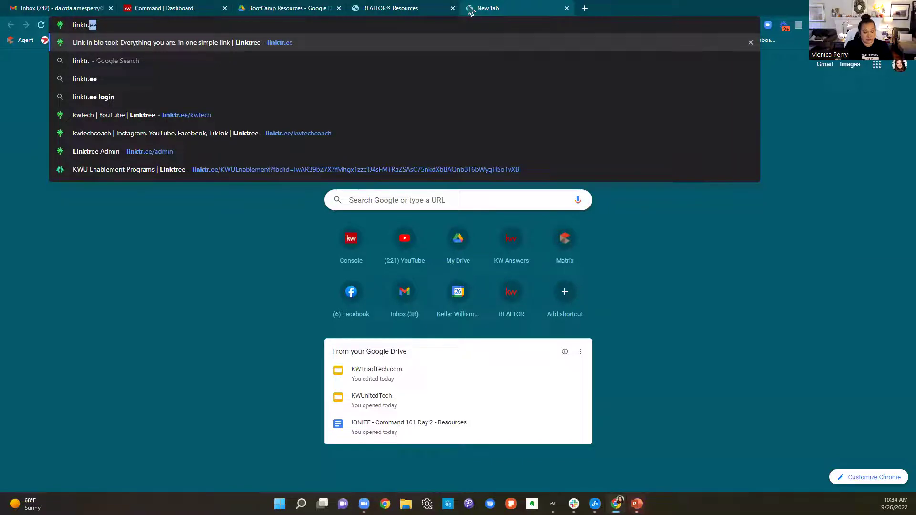
{"action": "type", "text": "ee"}
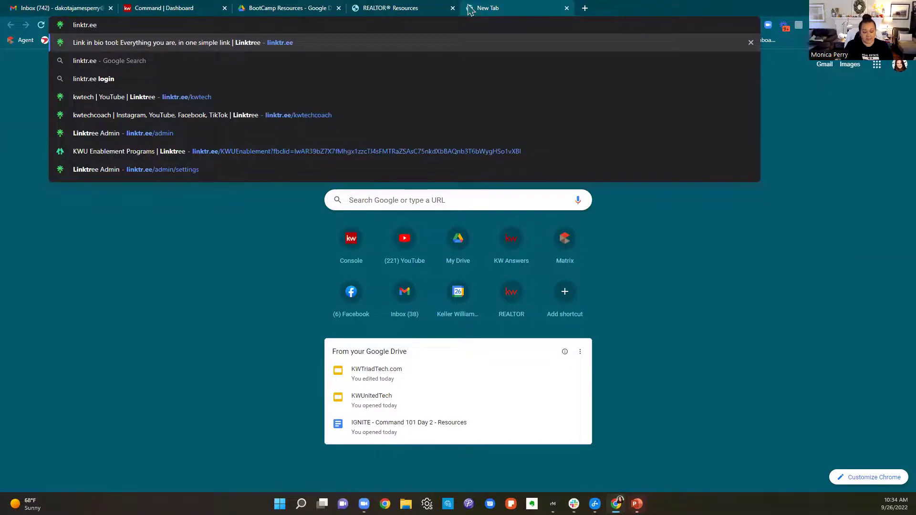
{"action": "type", "text": "/kwtech"}
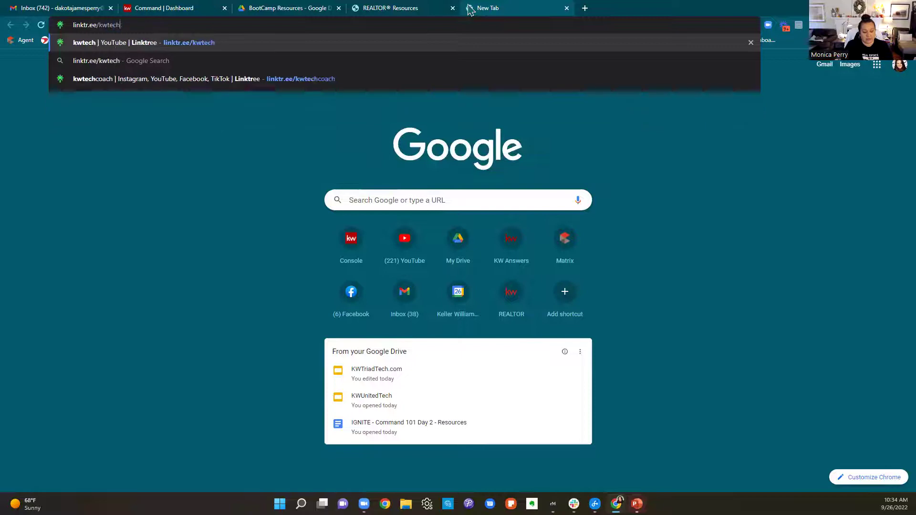
{"action": "type", "text": "coach"}
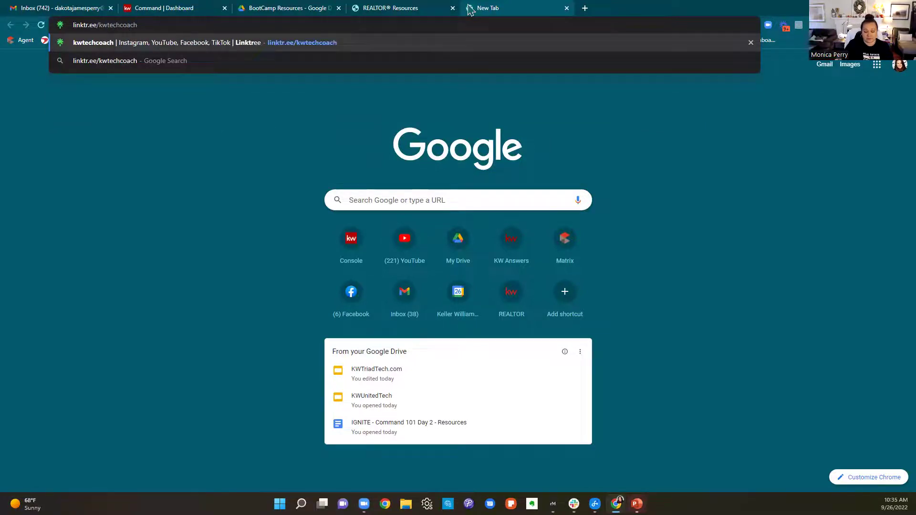
{"action": "key", "text": "Return"}
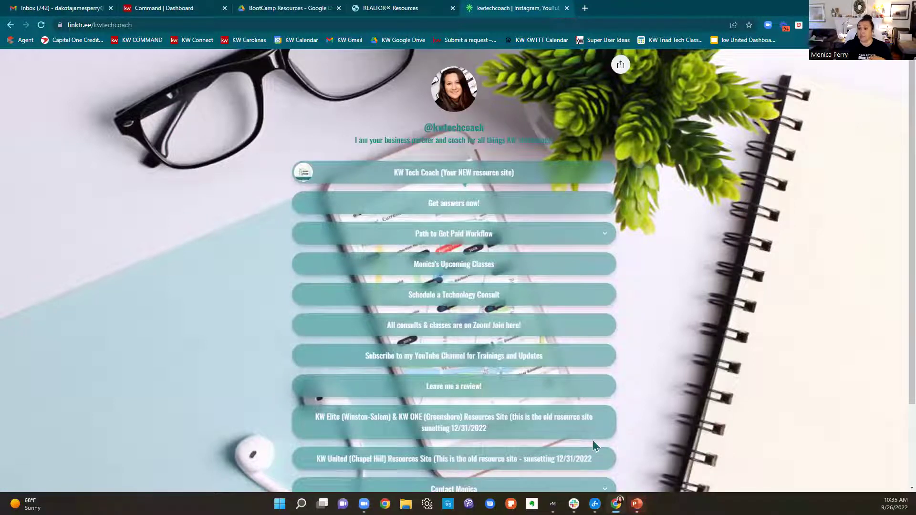
{"action": "scroll", "coordinate": [594, 439], "scroll_direction": "down", "scroll_amount": 2}
{"action": "scroll", "coordinate": [594, 436], "scroll_direction": "up", "scroll_amount": 2}
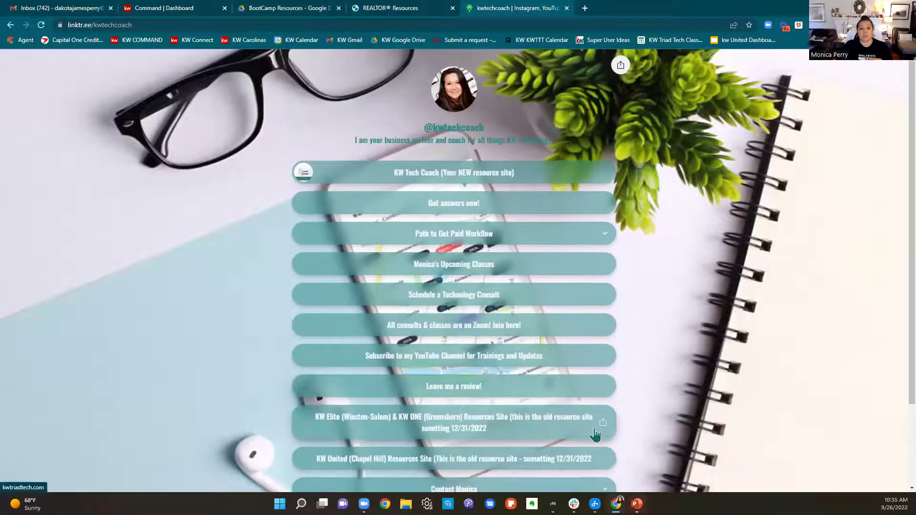
Close the Linktree, REALTOR® Resources and BootCamp Resources Drive tabs, leaving only KW Command
{"action": "left_click", "coordinate": [566, 8]}
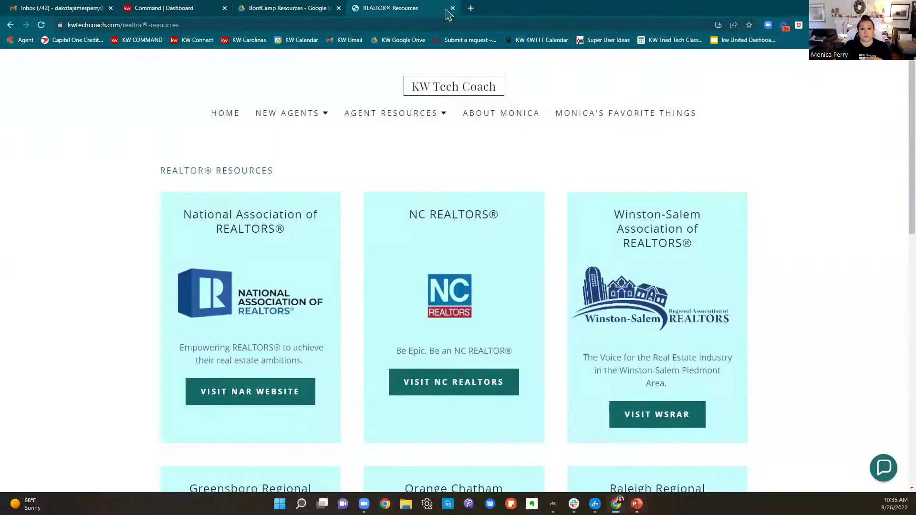
{"action": "left_click", "coordinate": [452, 8]}
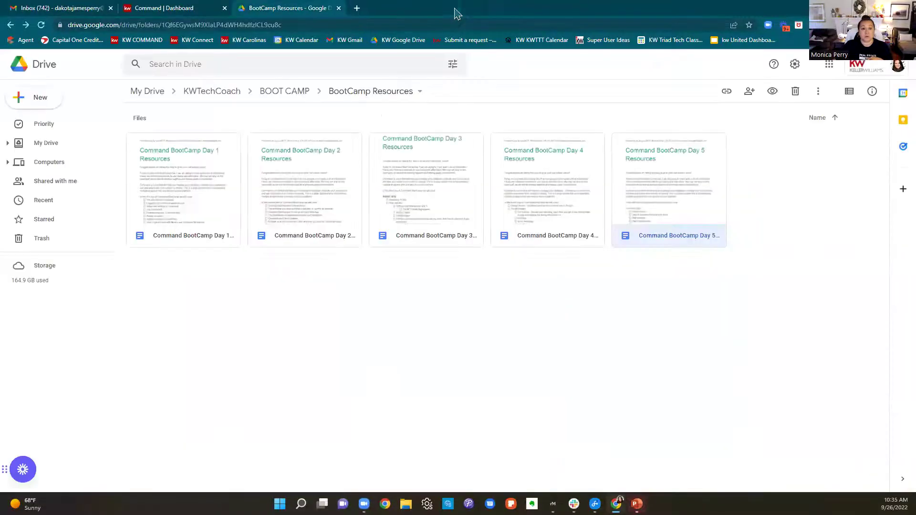
{"action": "left_click", "coordinate": [338, 8]}
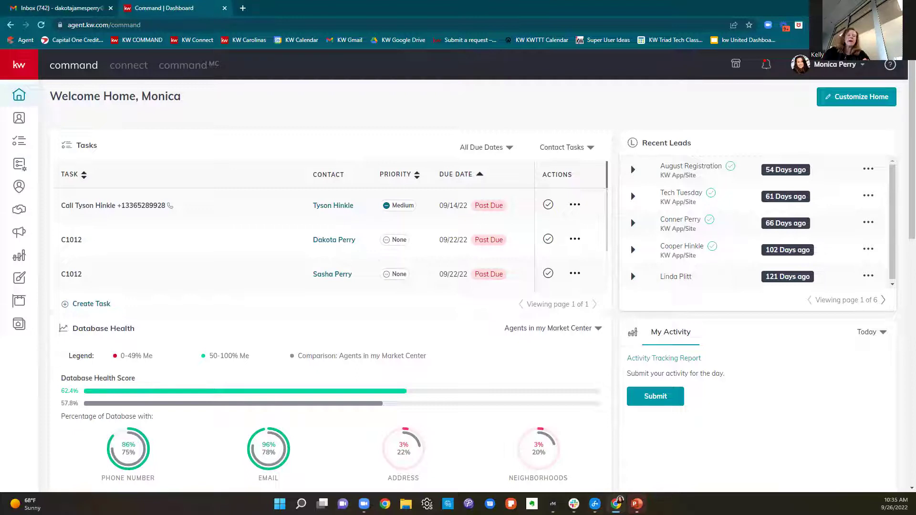
Close the Gmail inbox tab and open the account menu showing The Elite Helpers team account
{"action": "mouse_move", "coordinate": [616, 504]}
{"action": "left_click", "coordinate": [74, 8]}
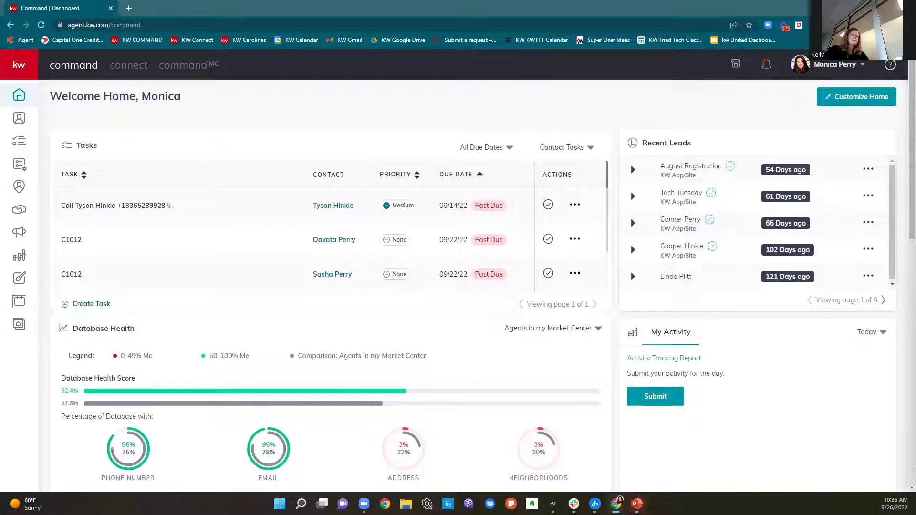
{"action": "left_click", "coordinate": [840, 66]}
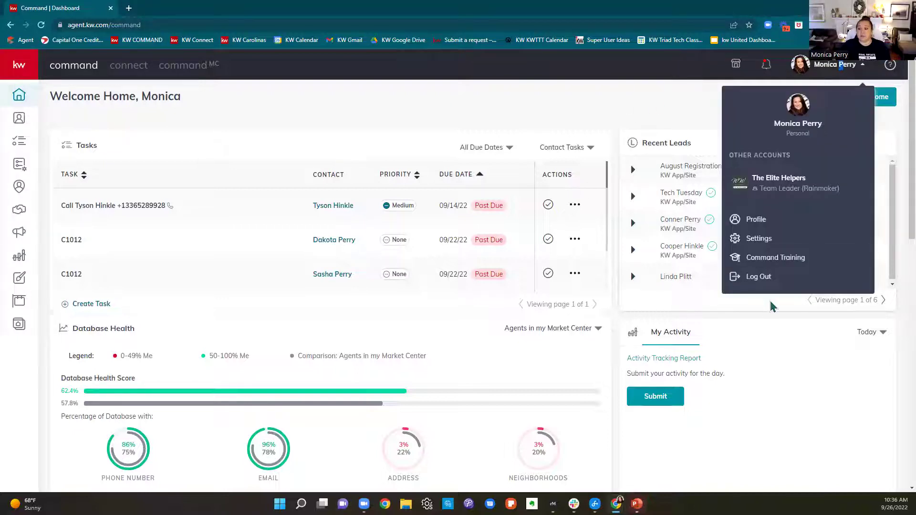
Log out of KW Command and focus the password field on the Keller Cloud sign-in page
{"action": "left_click", "coordinate": [762, 279]}
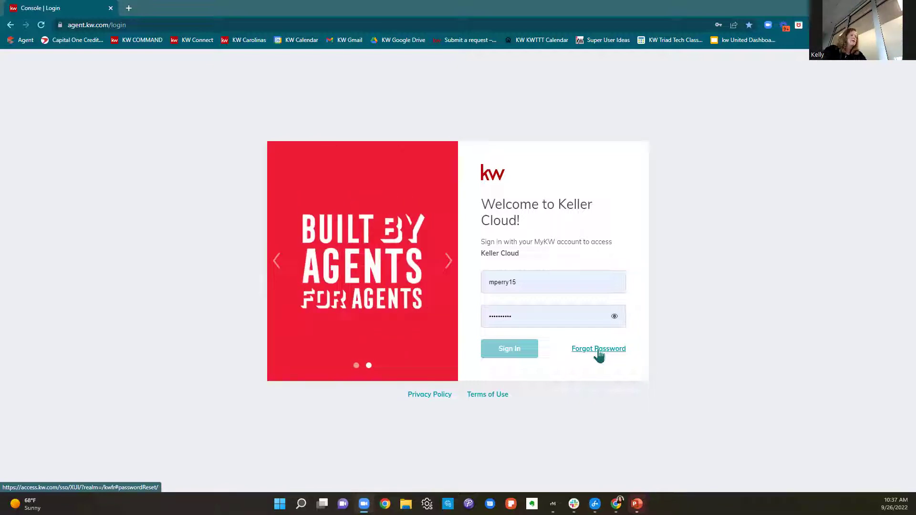
{"action": "left_click", "coordinate": [542, 315]}
Sign back in, then scroll the dashboard through Goals, Product Updates and the Notepad
{"action": "left_click", "coordinate": [520, 354]}
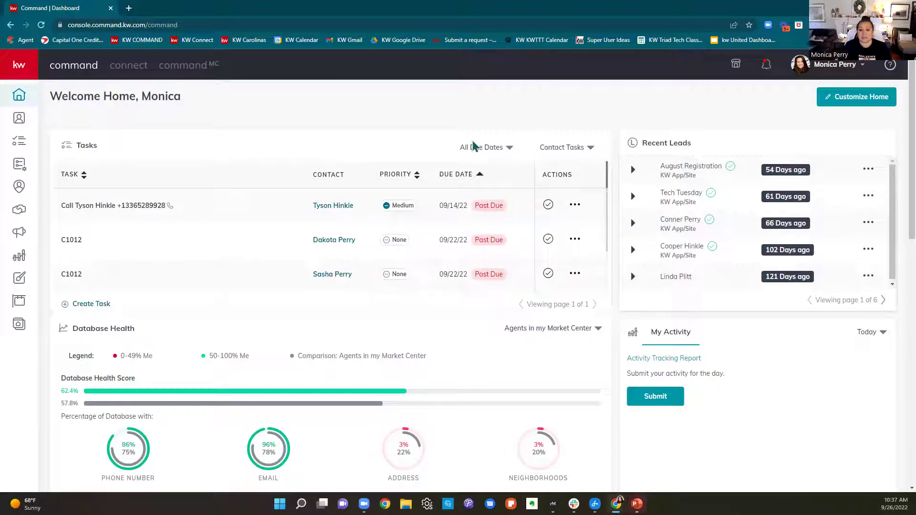
{"action": "scroll", "coordinate": [574, 239], "scroll_direction": "down", "scroll_amount": 2}
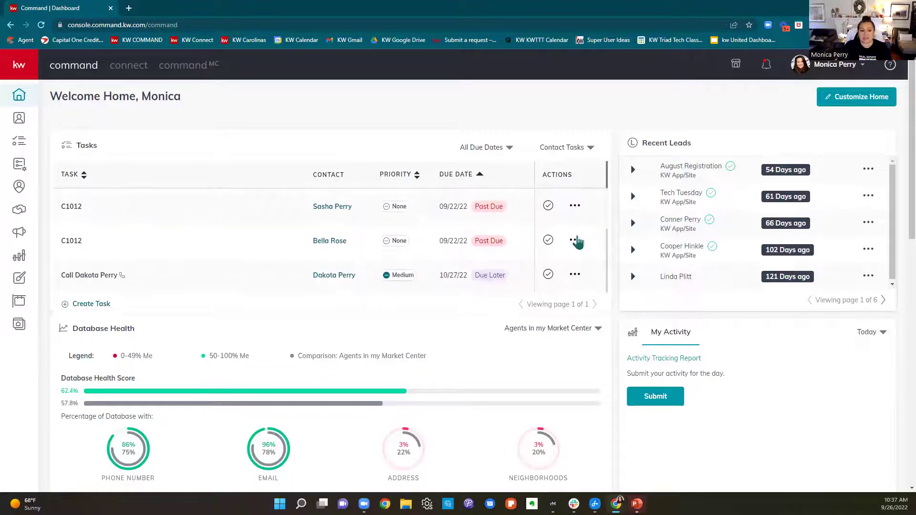
{"action": "scroll", "coordinate": [620, 425], "scroll_direction": "down", "scroll_amount": 2}
{"action": "scroll", "coordinate": [646, 422], "scroll_direction": "down", "scroll_amount": 1}
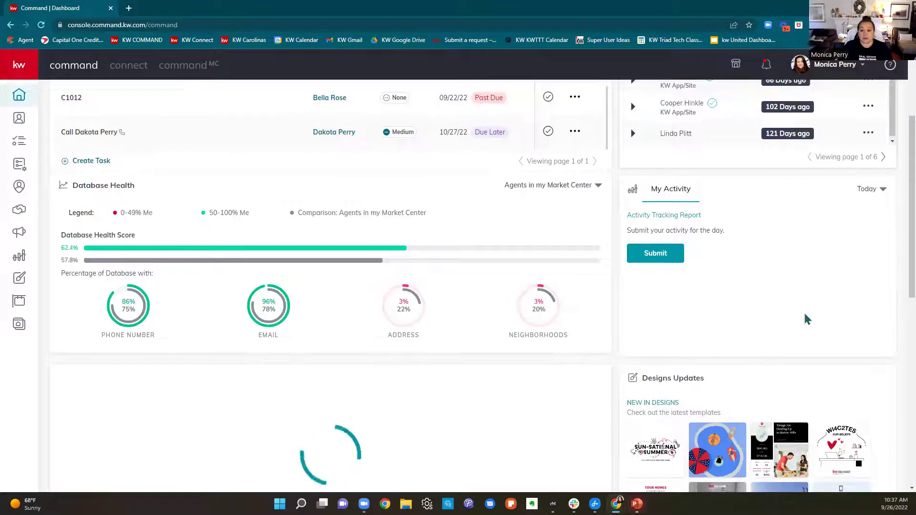
{"action": "scroll", "coordinate": [805, 320], "scroll_direction": "down", "scroll_amount": 3}
{"action": "mouse_move", "coordinate": [839, 355]}
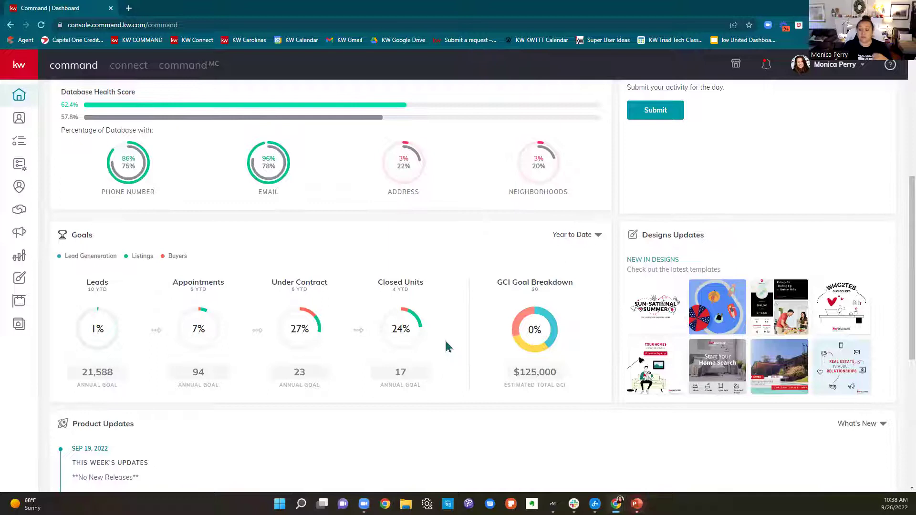
{"action": "scroll", "coordinate": [446, 347], "scroll_direction": "down", "scroll_amount": 4}
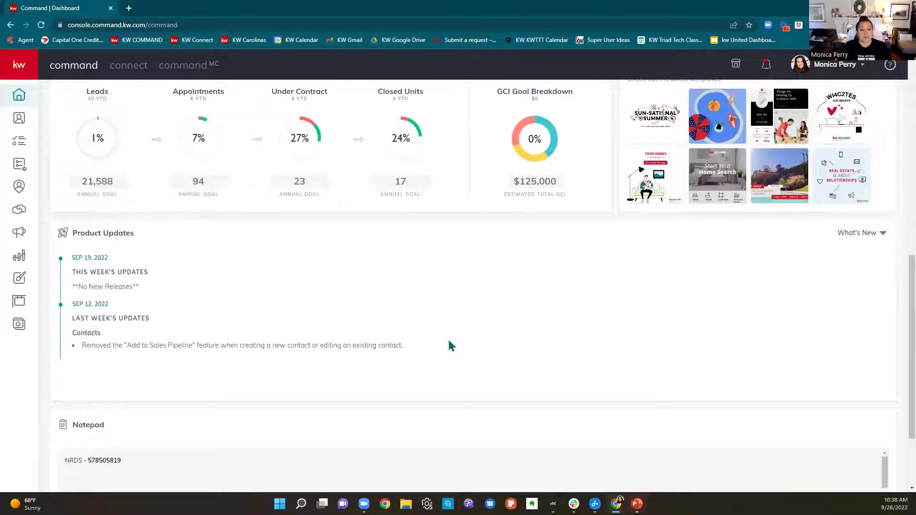
{"action": "scroll", "coordinate": [449, 340], "scroll_direction": "down", "scroll_amount": 2}
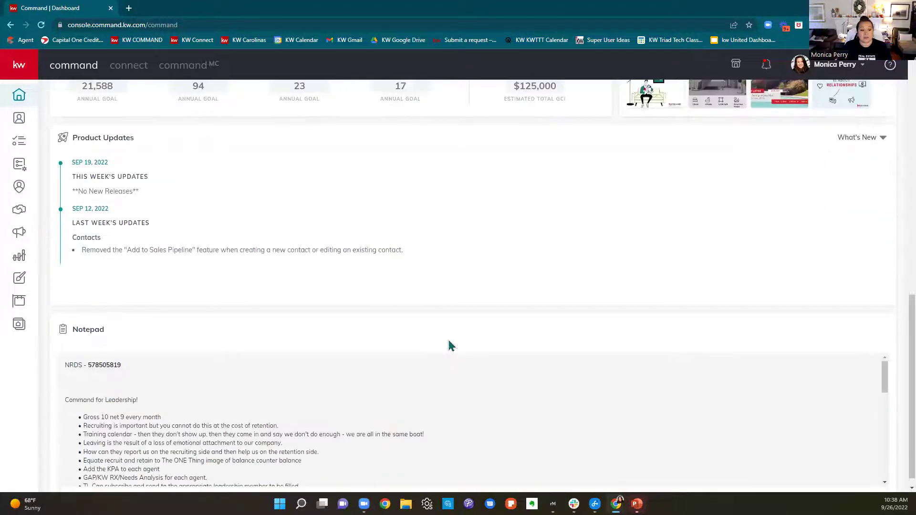
{"action": "scroll", "coordinate": [539, 433], "scroll_direction": "up", "scroll_amount": 12}
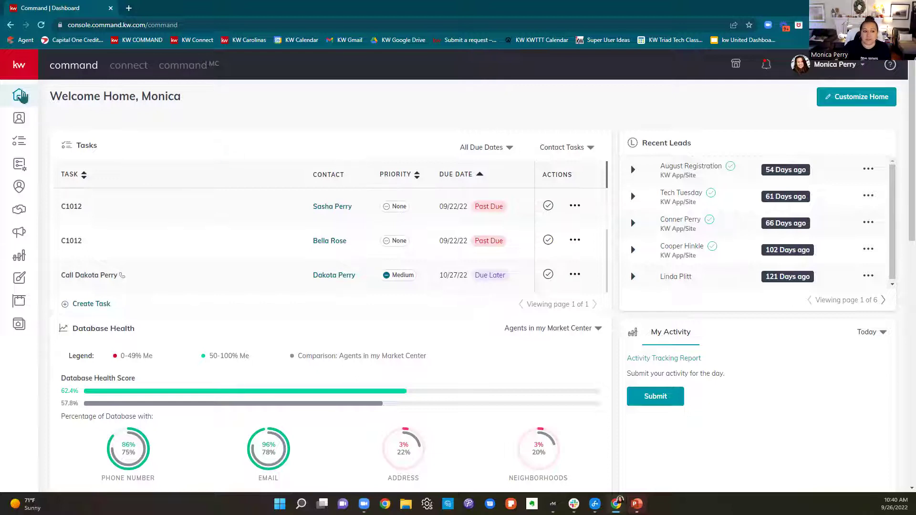
Expand the navigation labels, then open Customize Home with all eight dashboard widgets checked
{"action": "left_click", "coordinate": [19, 67]}
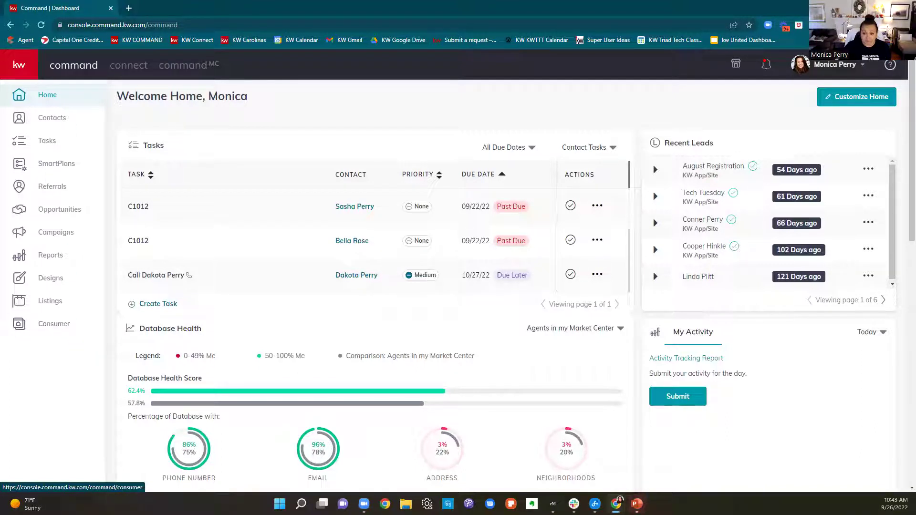
{"action": "left_click", "coordinate": [868, 100]}
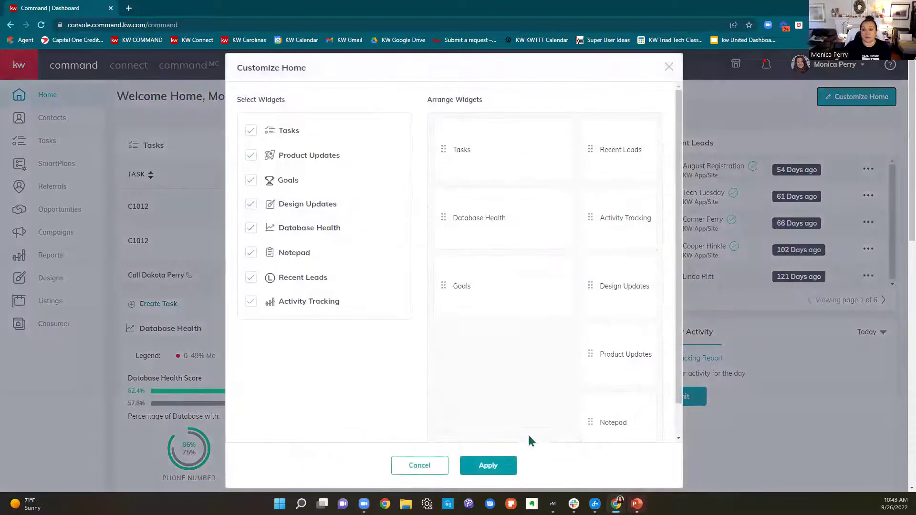
Move the Notepad widget to the top of the right column and apply the layout
{"action": "left_click_drag", "start_coordinate": [624, 434], "coordinate": [638, 141]}
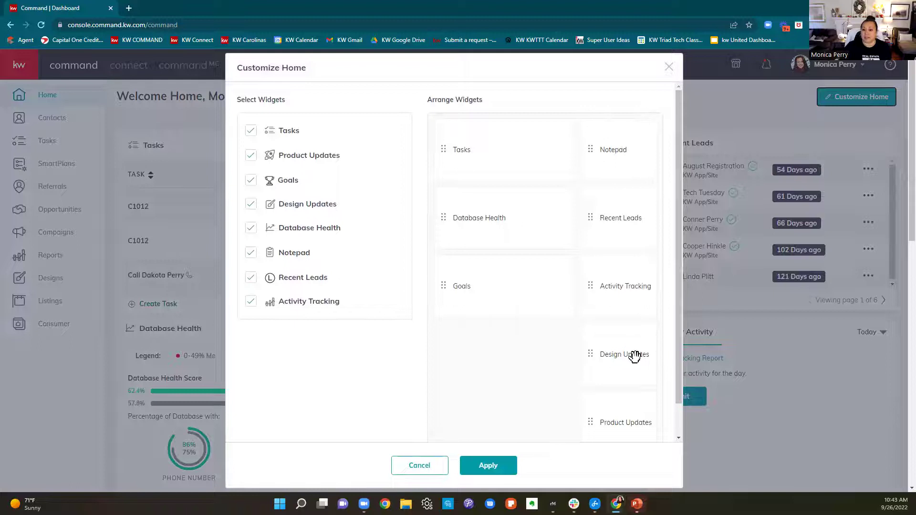
{"action": "left_click", "coordinate": [487, 465]}
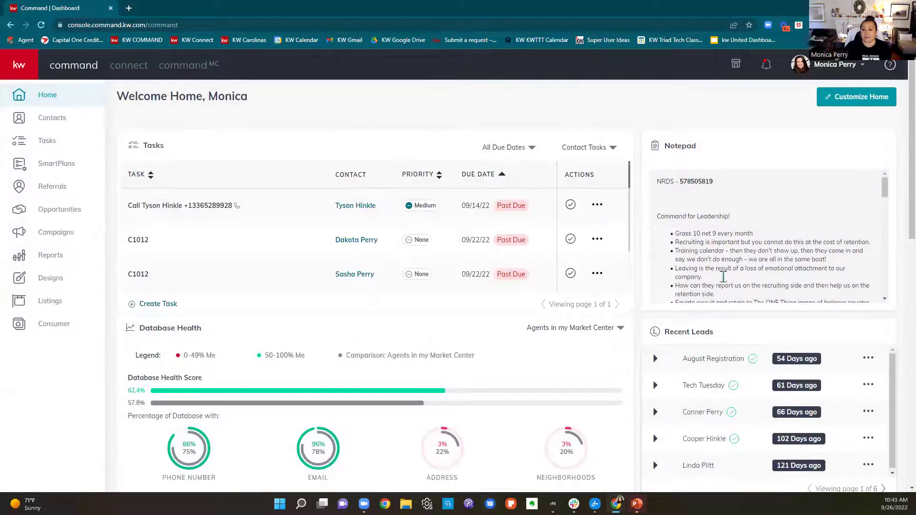
{"action": "scroll", "coordinate": [723, 276], "scroll_direction": "down", "scroll_amount": 5}
{"action": "scroll", "coordinate": [723, 276], "scroll_direction": "up", "scroll_amount": 5}
Uncheck Notepad in Customize Home and apply, removing it from the dashboard
{"action": "left_click", "coordinate": [878, 98]}
{"action": "left_click_drag", "start_coordinate": [650, 143], "coordinate": [519, 376]}
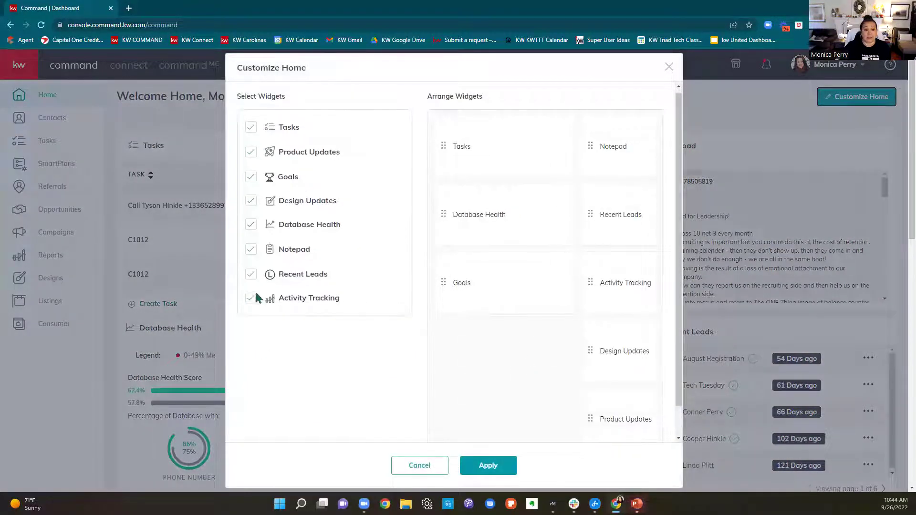
{"action": "left_click", "coordinate": [250, 248]}
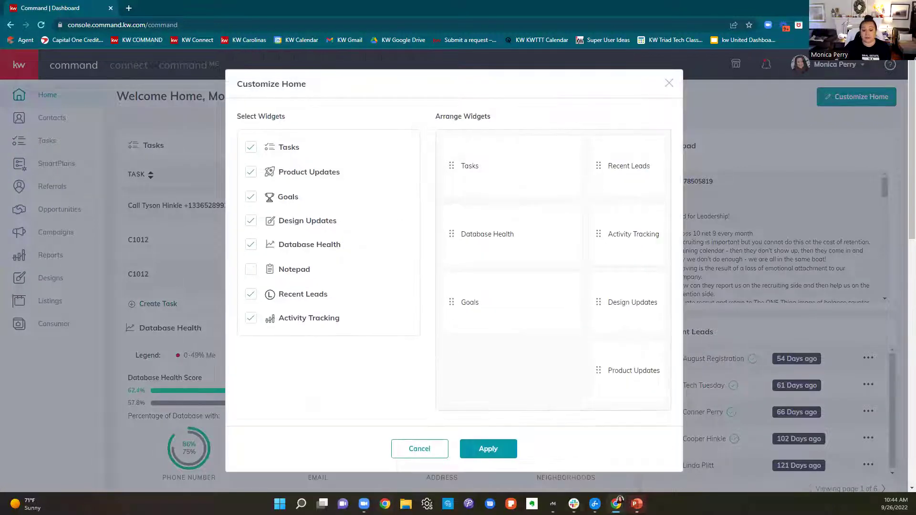
{"action": "left_click", "coordinate": [507, 448]}
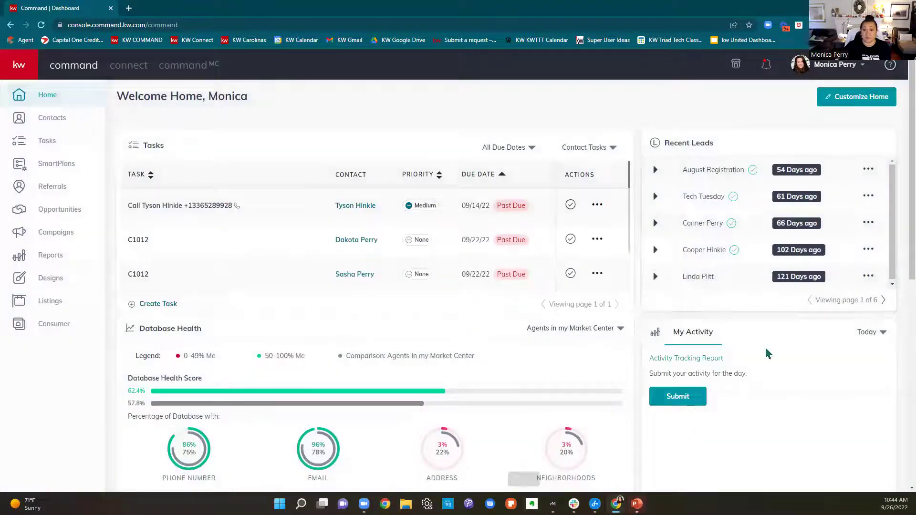
{"action": "scroll", "coordinate": [768, 353], "scroll_direction": "down", "scroll_amount": 5}
Scroll past Goals and Product Updates, then open the account menu listing The Elite Helpers
{"action": "scroll", "coordinate": [785, 415], "scroll_direction": "down", "scroll_amount": 1}
{"action": "scroll", "coordinate": [788, 418], "scroll_direction": "down", "scroll_amount": 3}
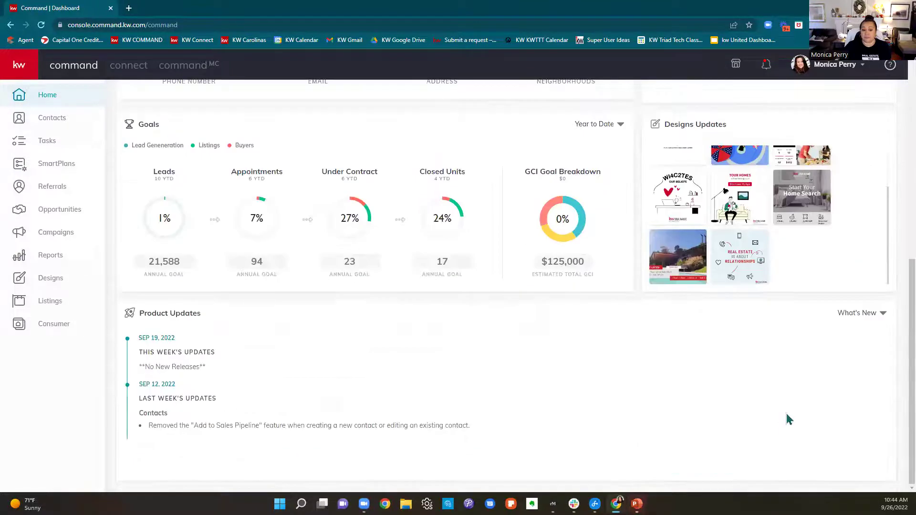
{"action": "scroll", "coordinate": [787, 415], "scroll_direction": "up", "scroll_amount": 8}
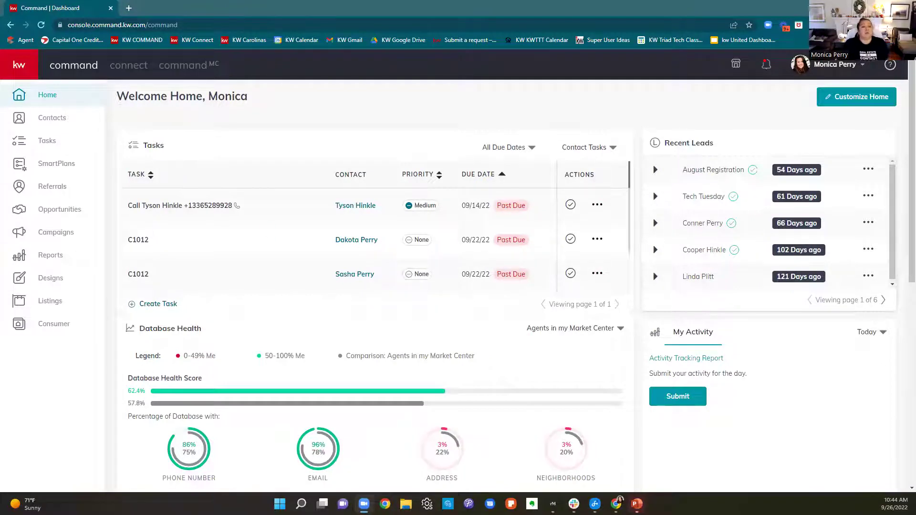
{"action": "left_click", "coordinate": [848, 75]}
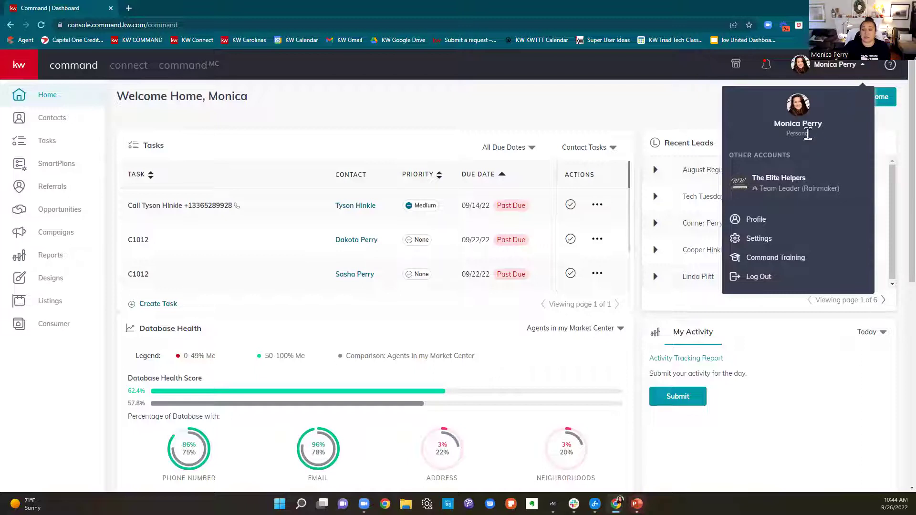
Highlight the Personal account label in the profile menu, then go to Settings
{"action": "left_click_drag", "start_coordinate": [781, 137], "coordinate": [805, 138]}
{"action": "left_click", "coordinate": [823, 139]}
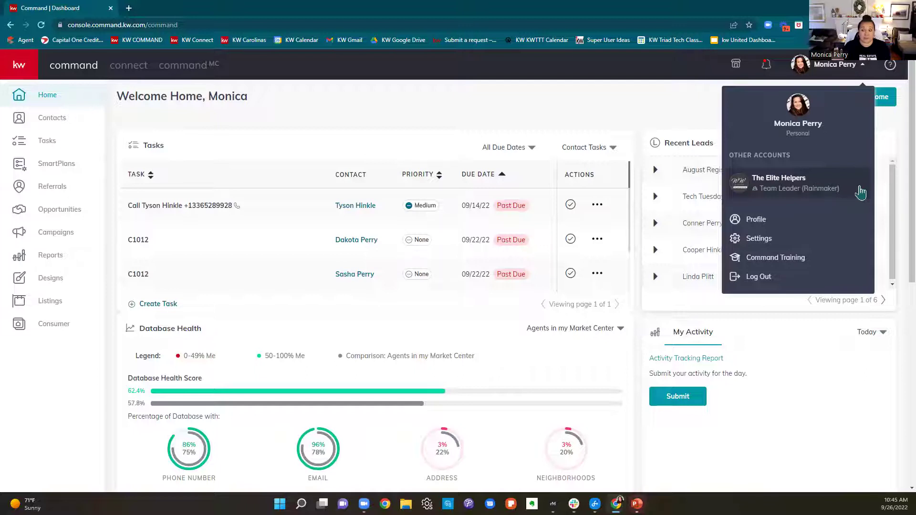
{"action": "left_click", "coordinate": [789, 243]}
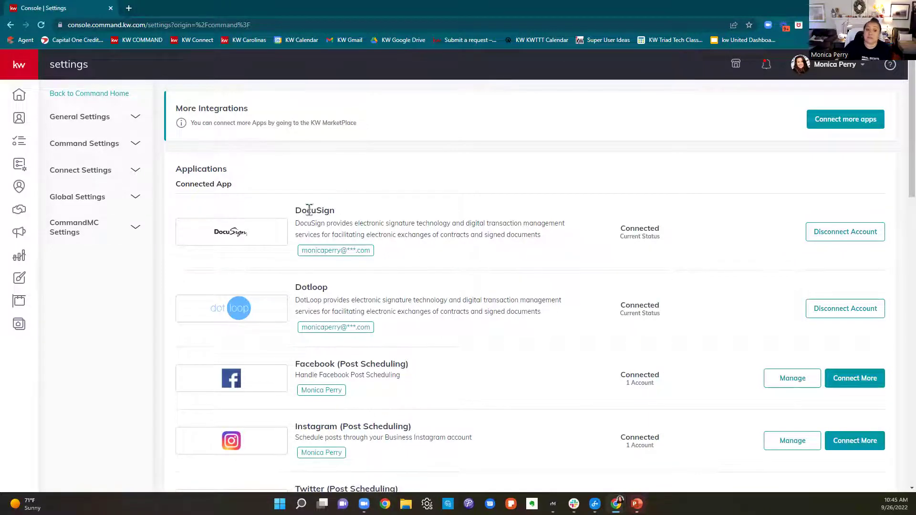
Highlight DocuSign's description and the Connected status of both DocuSign and Dotloop
{"action": "left_click_drag", "start_coordinate": [294, 214], "coordinate": [572, 243]}
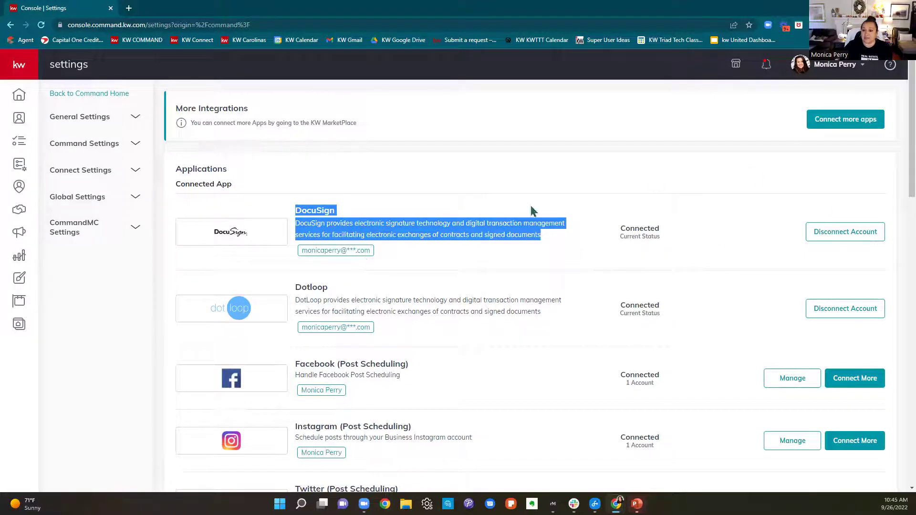
{"action": "double_click", "coordinate": [639, 229]}
{"action": "left_click_drag", "start_coordinate": [682, 244], "coordinate": [682, 248]}
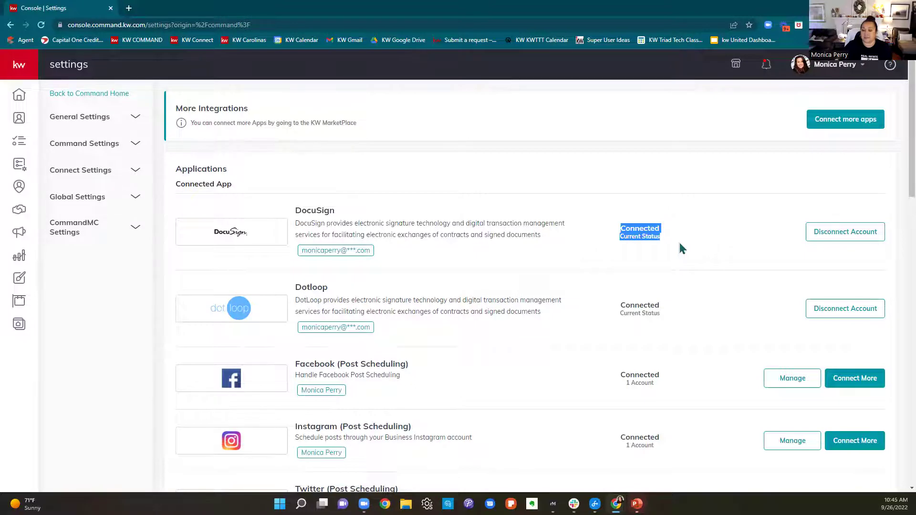
{"action": "left_click", "coordinate": [672, 310]}
{"action": "left_click_drag", "start_coordinate": [612, 307], "coordinate": [683, 321]}
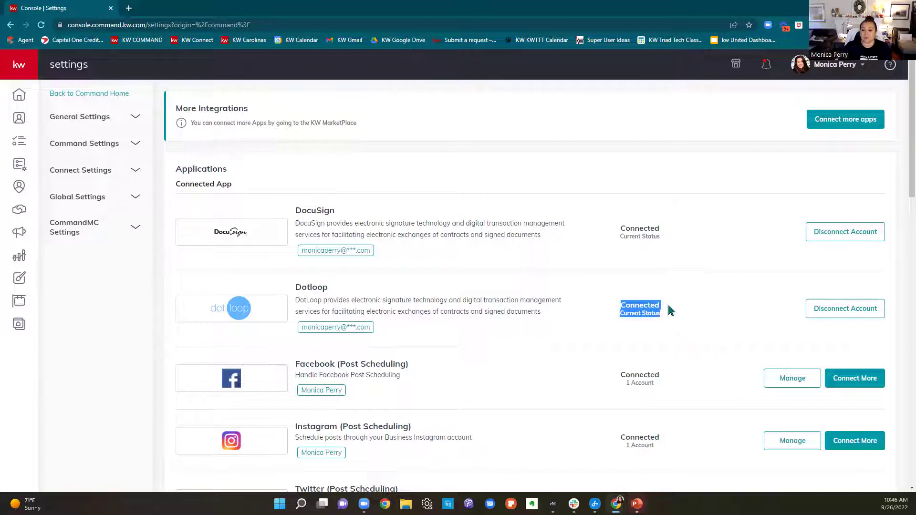
{"action": "left_click", "coordinate": [696, 308]}
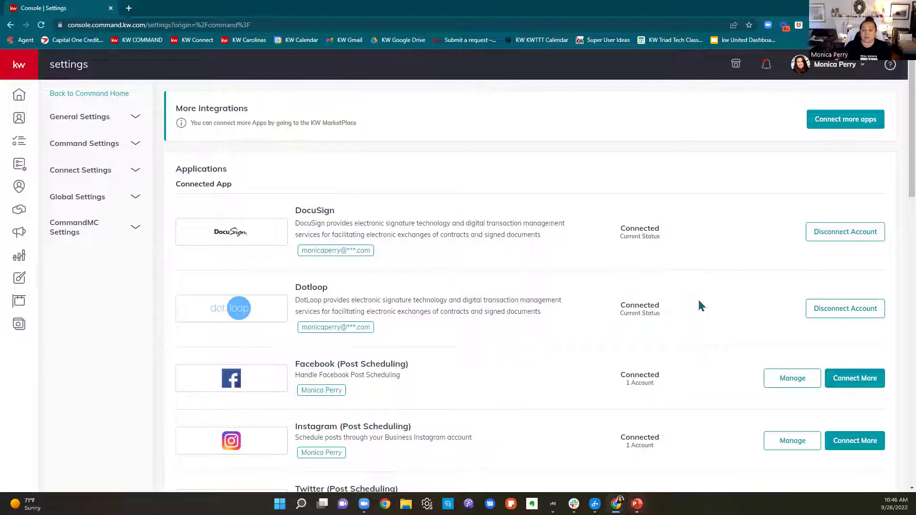
{"action": "scroll", "coordinate": [699, 305], "scroll_direction": "down", "scroll_amount": 2}
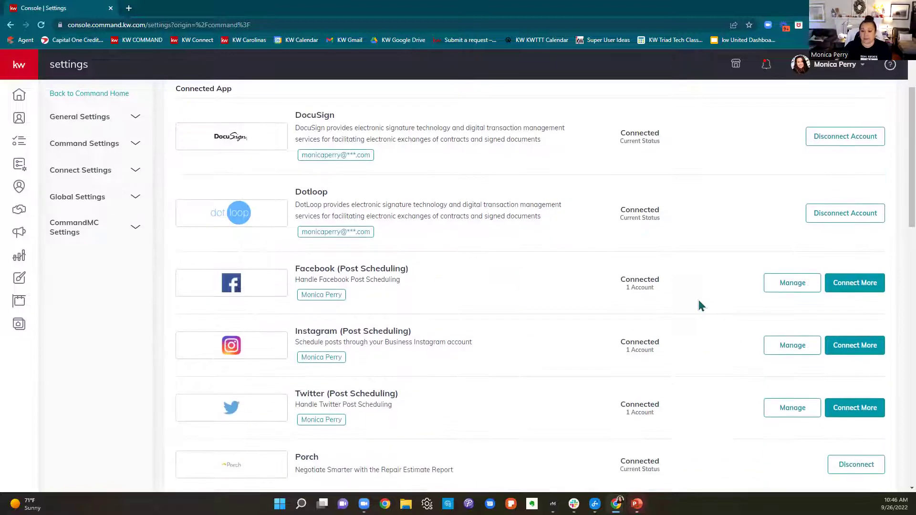
Highlight the Facebook post scheduling and Facebook Ads Manager descriptions in the connected apps
{"action": "scroll", "coordinate": [700, 305], "scroll_direction": "down", "scroll_amount": 1}
{"action": "scroll", "coordinate": [699, 305], "scroll_direction": "down", "scroll_amount": 1}
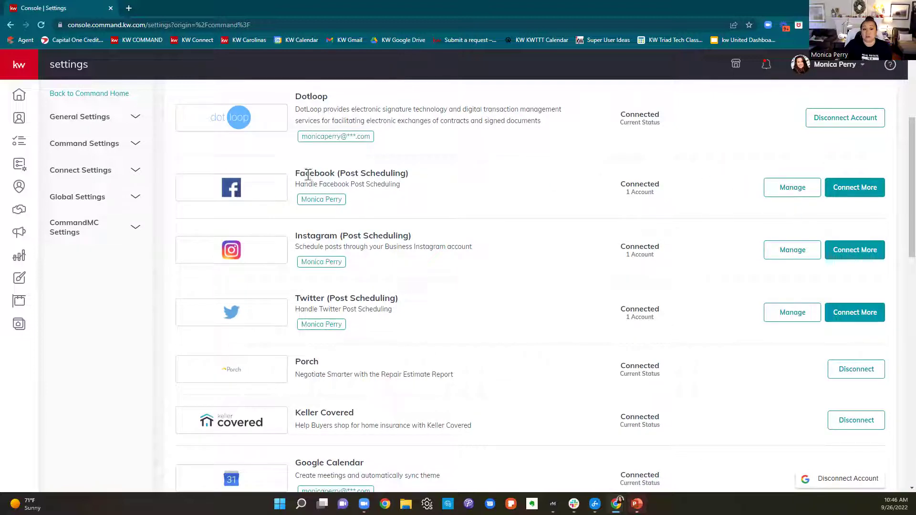
{"action": "left_click_drag", "start_coordinate": [295, 184], "coordinate": [464, 184]}
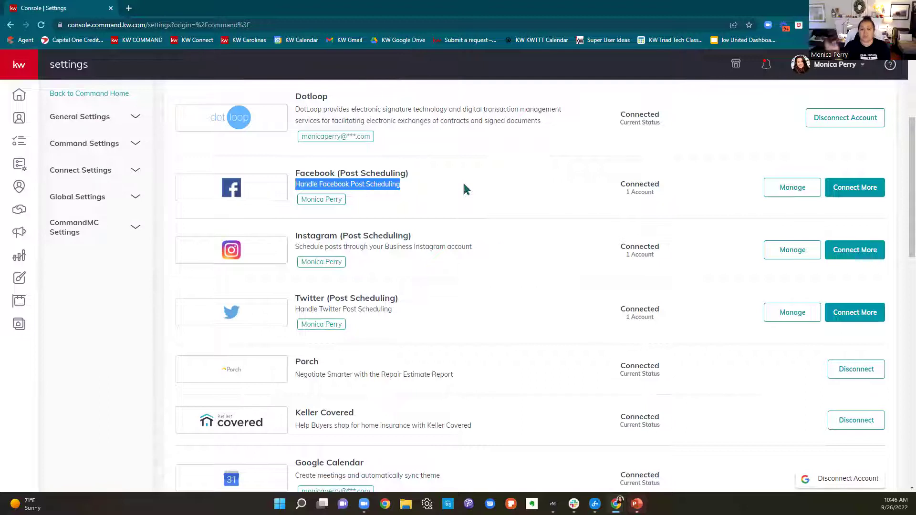
{"action": "scroll", "coordinate": [613, 327], "scroll_direction": "down", "scroll_amount": 5}
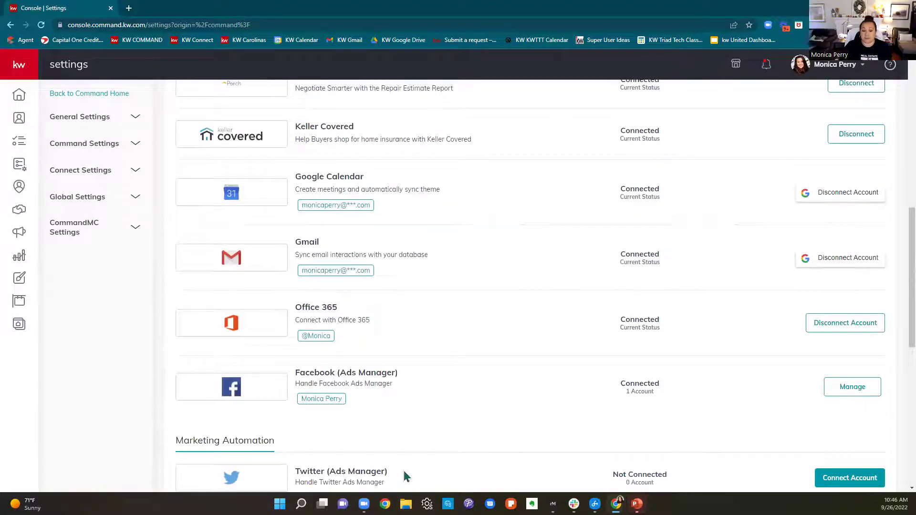
{"action": "left_click_drag", "start_coordinate": [422, 391], "coordinate": [303, 383]}
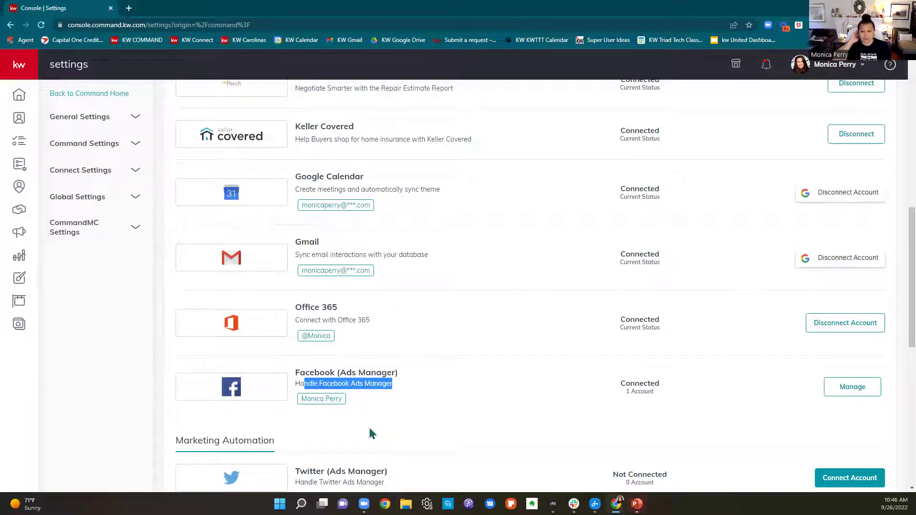
{"action": "scroll", "coordinate": [407, 436], "scroll_direction": "up", "scroll_amount": 8}
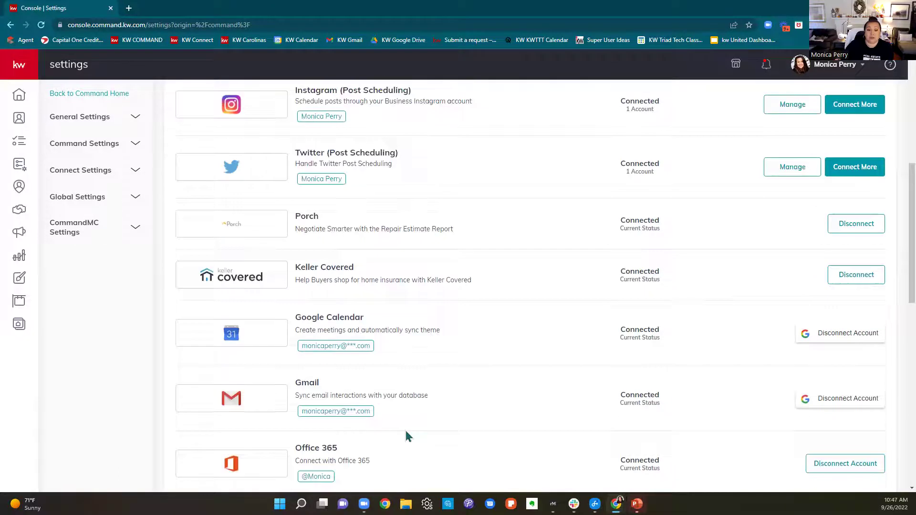
Scroll to Marketing Automation, showing Twitter (Ads Manager) and Google Adwords Not Connected
{"action": "scroll", "coordinate": [484, 366], "scroll_direction": "down", "scroll_amount": 4}
{"action": "scroll", "coordinate": [484, 365], "scroll_direction": "down", "scroll_amount": 1}
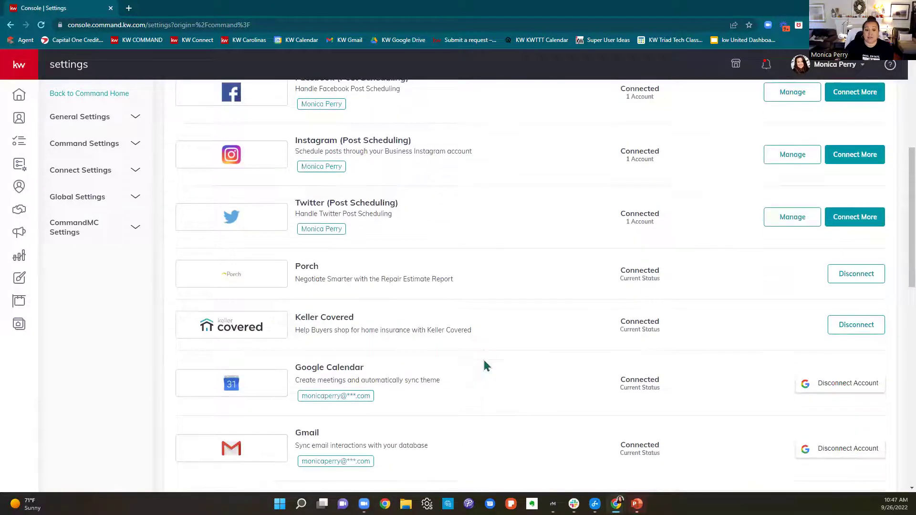
{"action": "scroll", "coordinate": [484, 364], "scroll_direction": "up", "scroll_amount": 2}
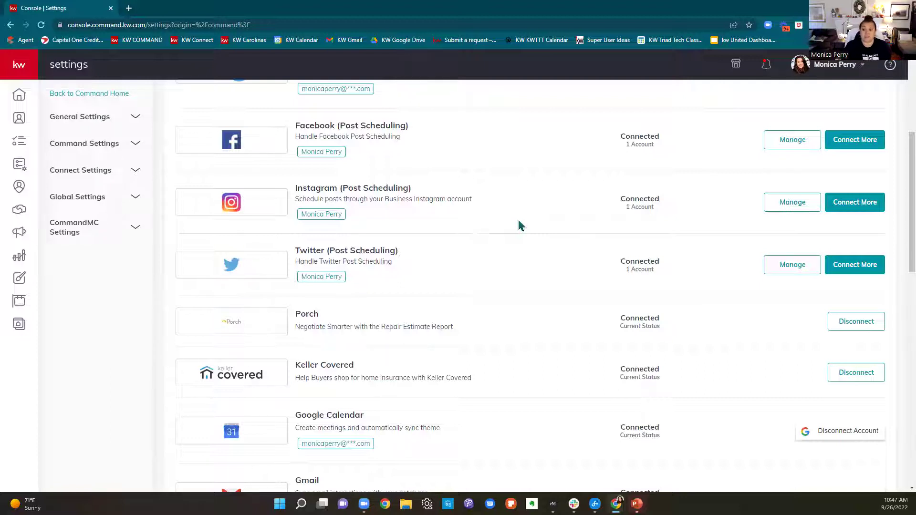
{"action": "scroll", "coordinate": [520, 224], "scroll_direction": "down", "scroll_amount": 4}
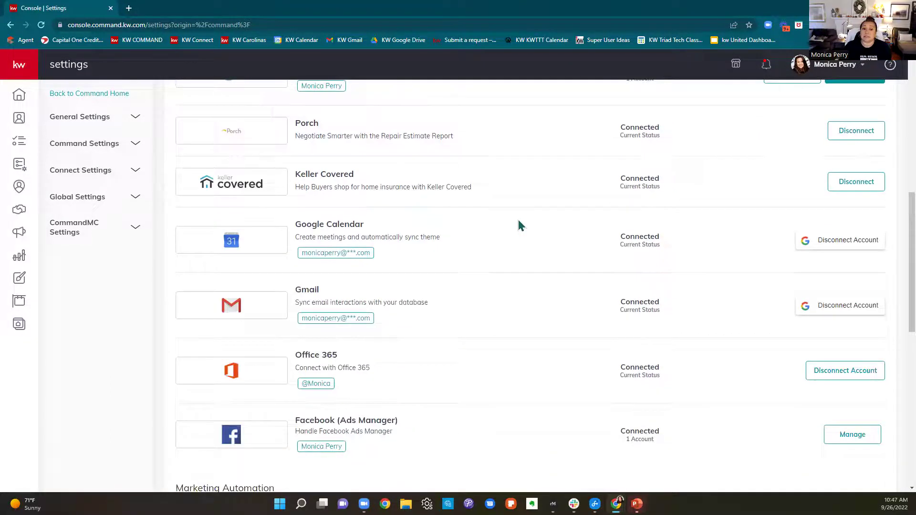
{"action": "scroll", "coordinate": [521, 224], "scroll_direction": "up", "scroll_amount": 2}
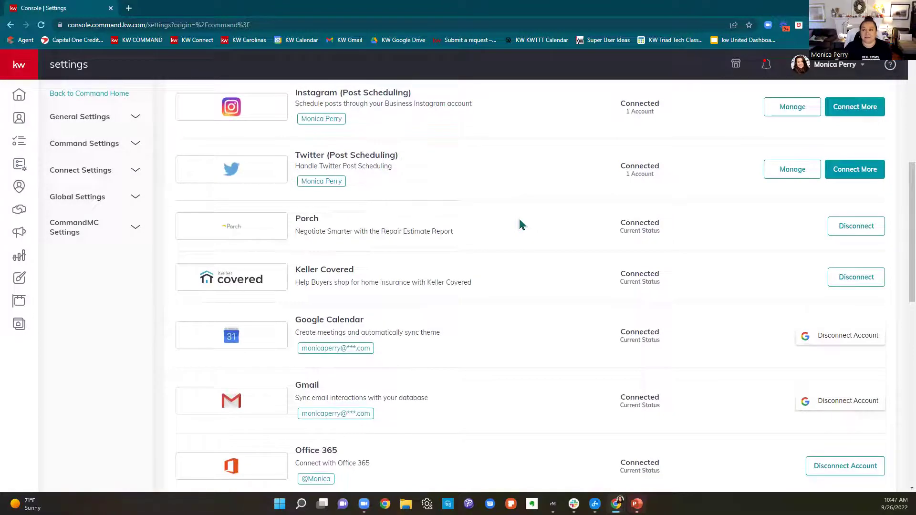
{"action": "scroll", "coordinate": [521, 225], "scroll_direction": "down", "scroll_amount": 1}
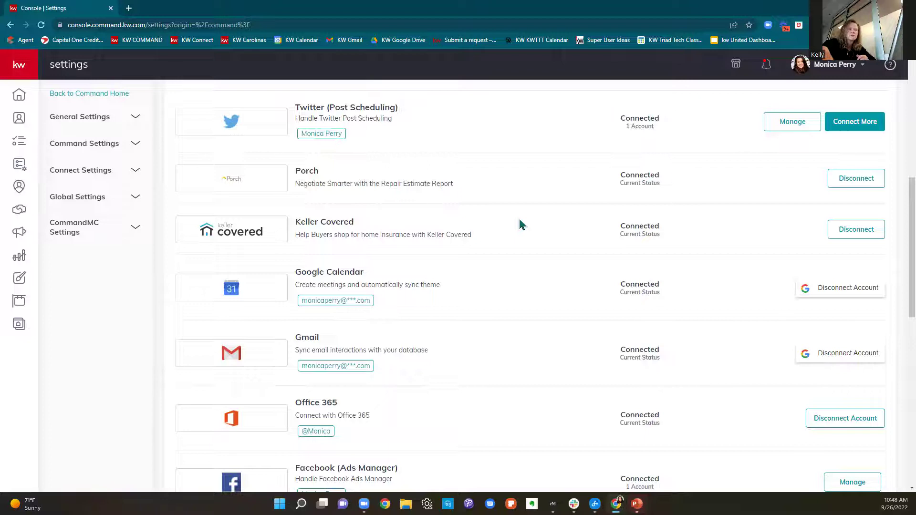
{"action": "scroll", "coordinate": [520, 224], "scroll_direction": "up", "scroll_amount": 7}
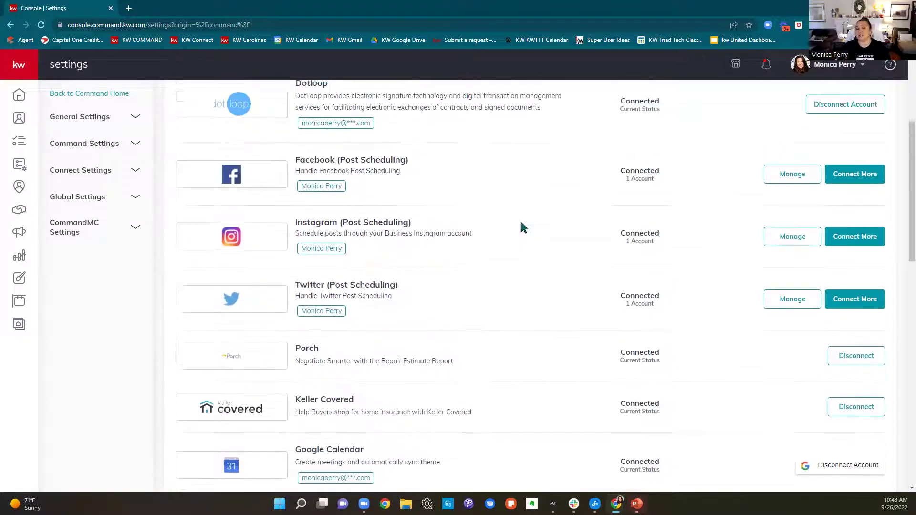
{"action": "scroll", "coordinate": [520, 227], "scroll_direction": "up", "scroll_amount": 1}
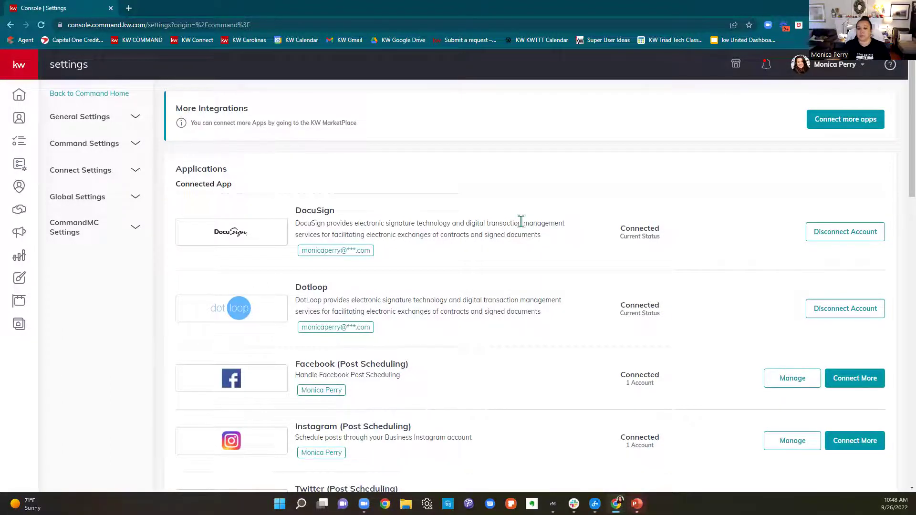
{"action": "scroll", "coordinate": [797, 379], "scroll_direction": "down", "scroll_amount": 5}
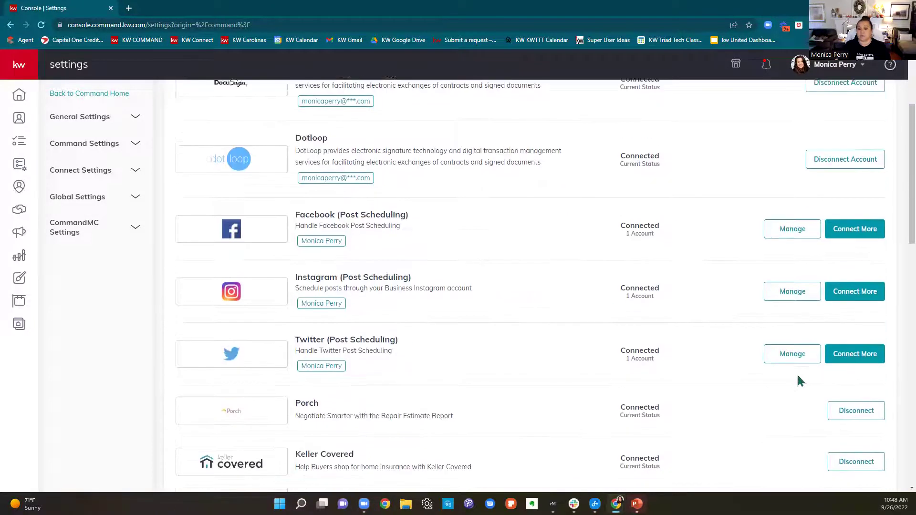
{"action": "scroll", "coordinate": [797, 378], "scroll_direction": "down", "scroll_amount": 1}
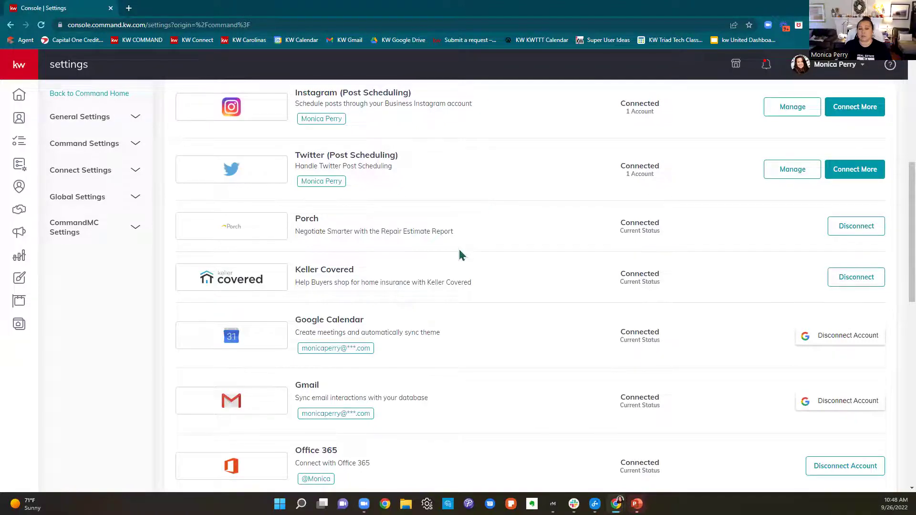
{"action": "scroll", "coordinate": [459, 251], "scroll_direction": "down", "scroll_amount": 2}
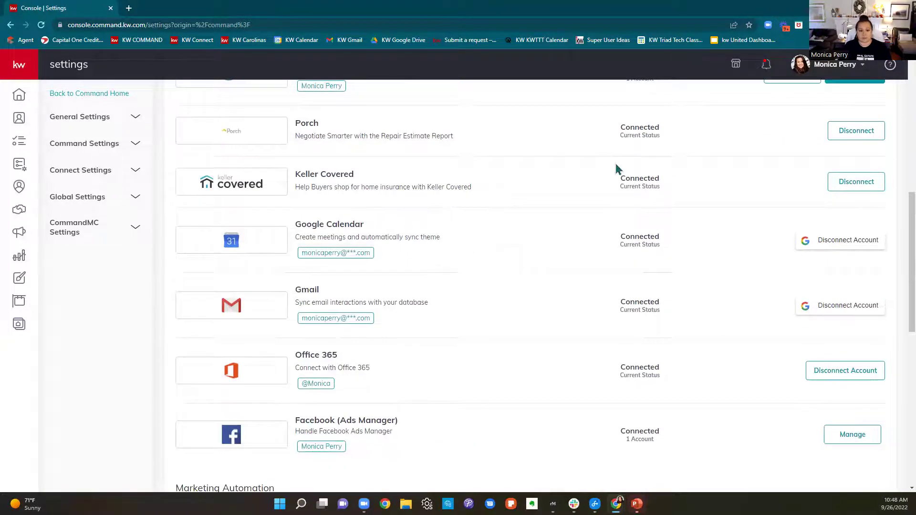
{"action": "scroll", "coordinate": [616, 169], "scroll_direction": "down", "scroll_amount": 2}
{"action": "scroll", "coordinate": [616, 169], "scroll_direction": "down", "scroll_amount": 1}
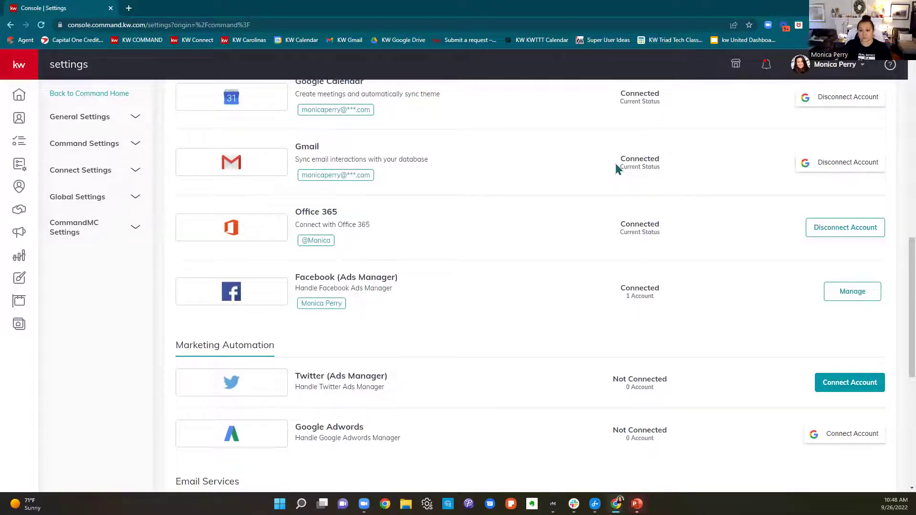
Scroll the connected apps list to Email Services, showing Command Email and Mailchimp
{"action": "scroll", "coordinate": [615, 164], "scroll_direction": "up", "scroll_amount": 1}
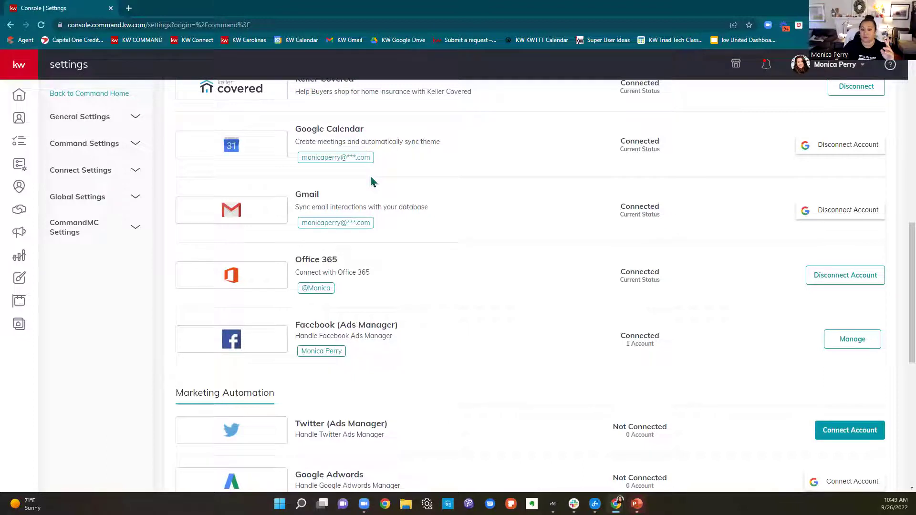
{"action": "scroll", "coordinate": [413, 241], "scroll_direction": "down", "scroll_amount": 1}
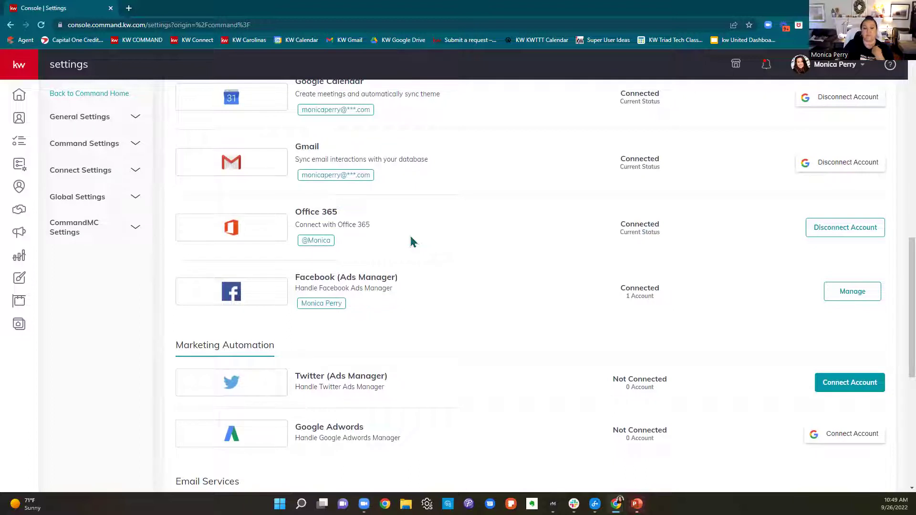
{"action": "scroll", "coordinate": [693, 334], "scroll_direction": "down", "scroll_amount": 4}
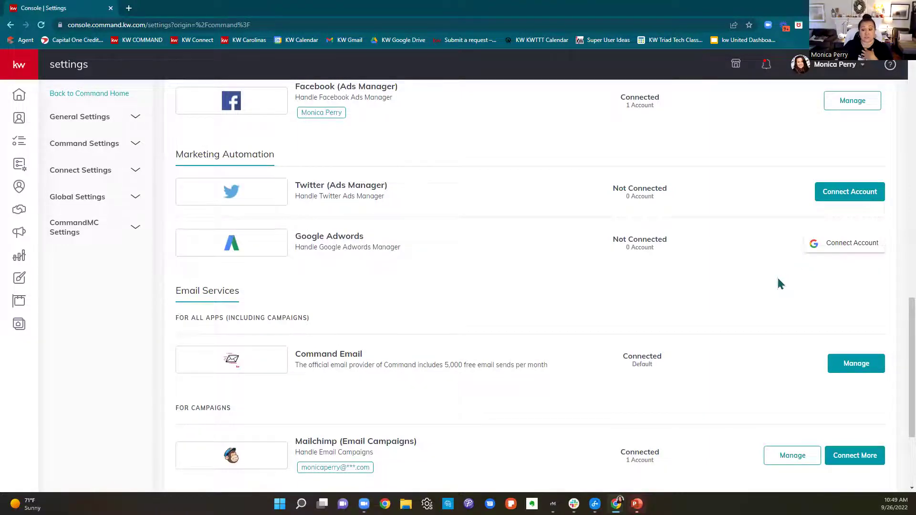
Highlight the Command Email, Mailchimp campaigns and Twilio messaging descriptions, including the Twilio number
{"action": "scroll", "coordinate": [780, 283], "scroll_direction": "down", "scroll_amount": 3}
{"action": "left_click_drag", "start_coordinate": [295, 211], "coordinate": [565, 239]}
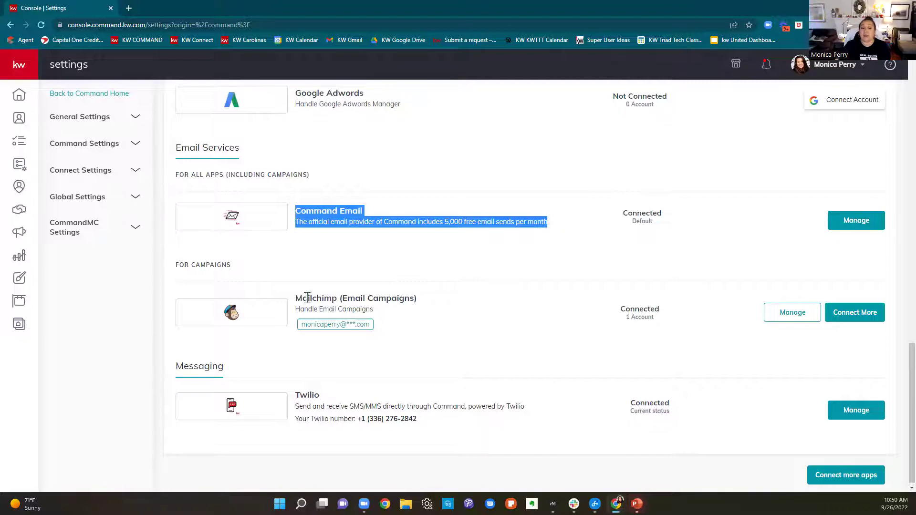
{"action": "left_click_drag", "start_coordinate": [296, 298], "coordinate": [444, 334]}
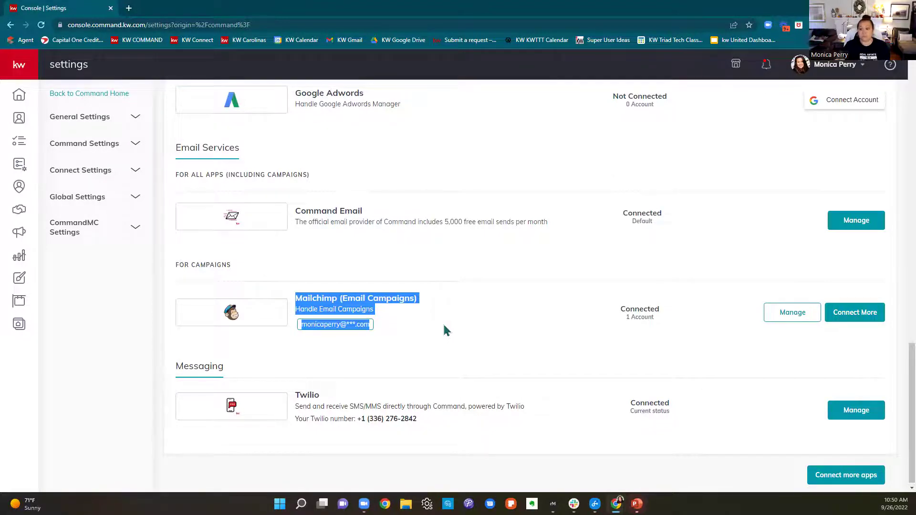
{"action": "scroll", "coordinate": [476, 361], "scroll_direction": "down", "scroll_amount": 1}
{"action": "left_click_drag", "start_coordinate": [295, 390], "coordinate": [557, 434]}
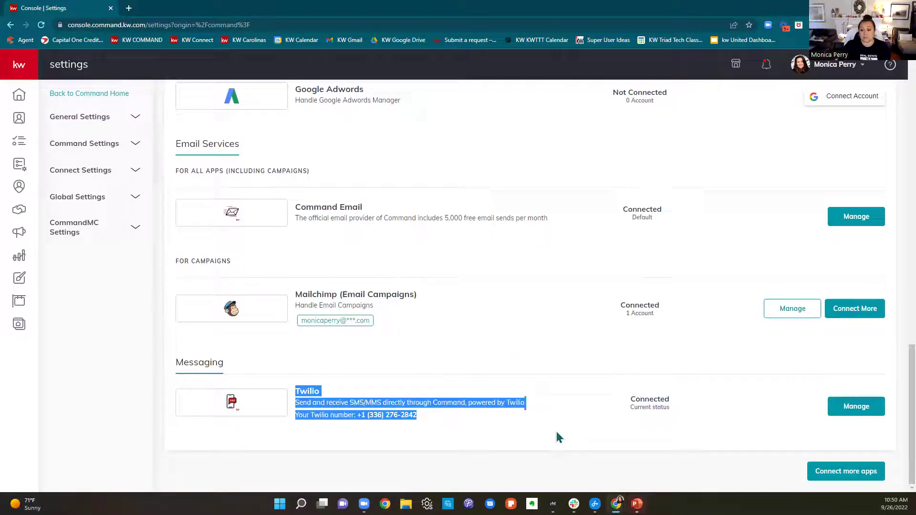
{"action": "left_click", "coordinate": [845, 406]}
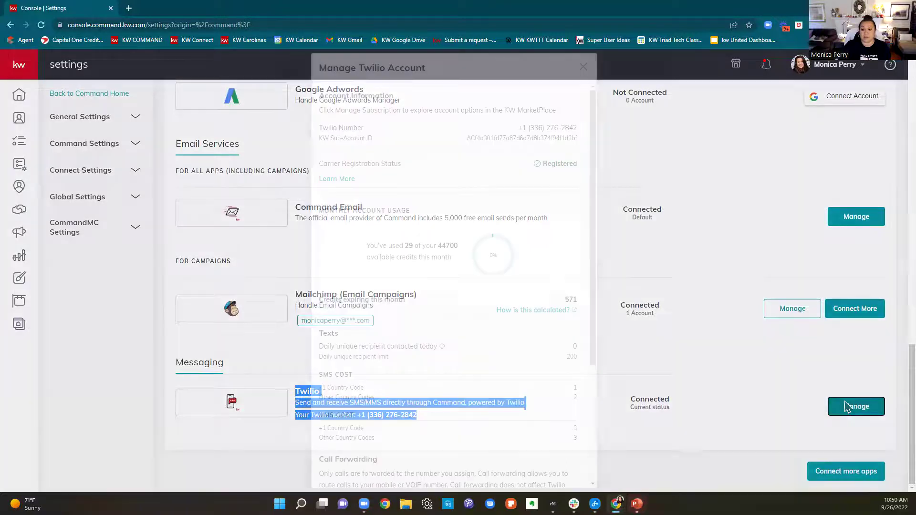
{"action": "left_click", "coordinate": [583, 68]}
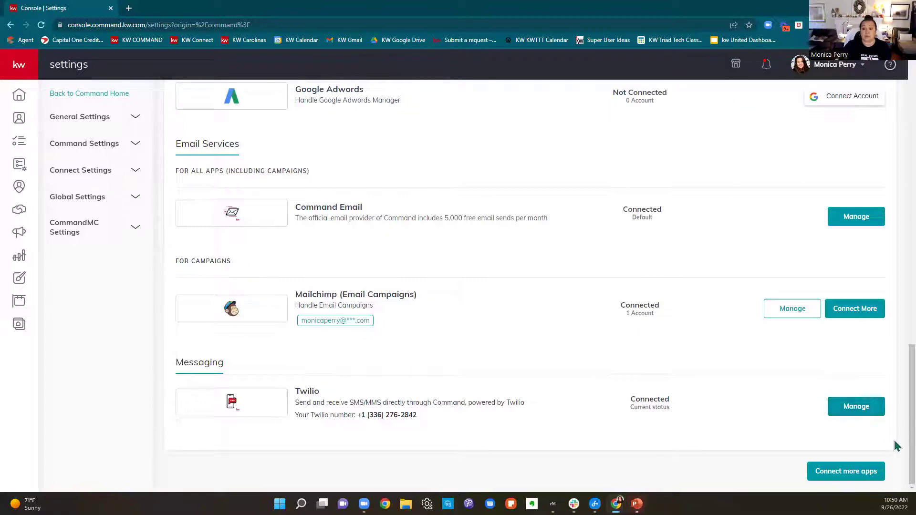
{"action": "left_click", "coordinate": [847, 413]}
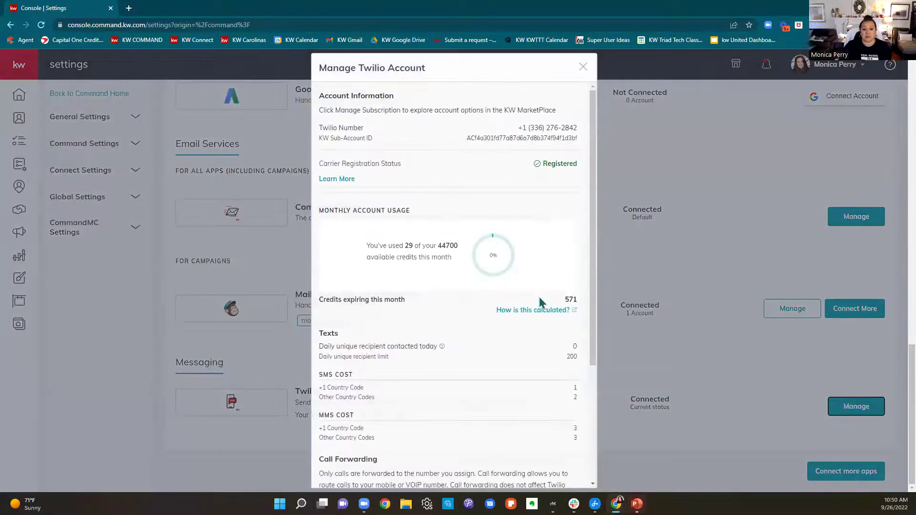
{"action": "scroll", "coordinate": [543, 305], "scroll_direction": "down", "scroll_amount": 4}
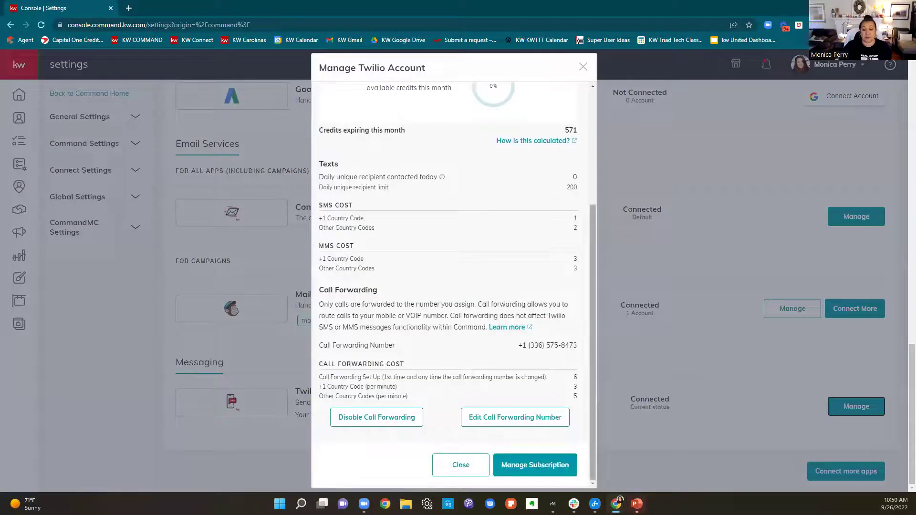
{"action": "left_click", "coordinate": [526, 467]}
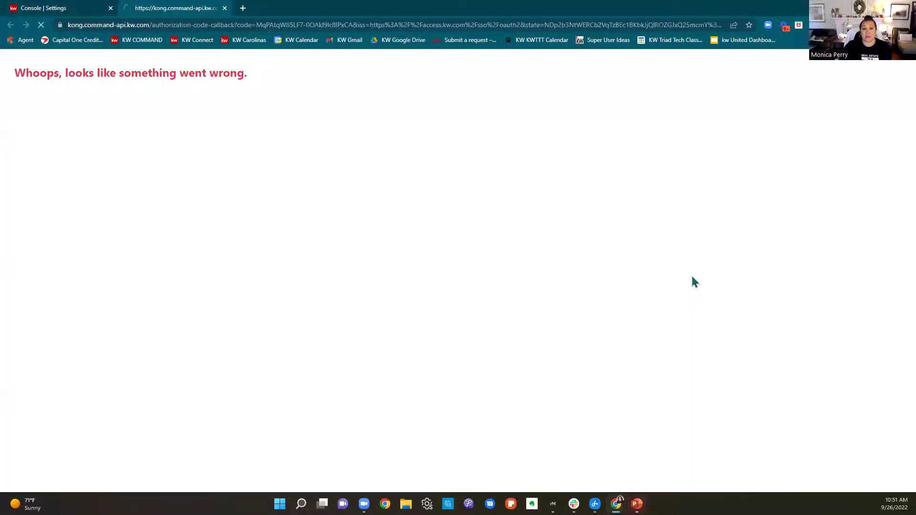
{"action": "left_click", "coordinate": [224, 8]}
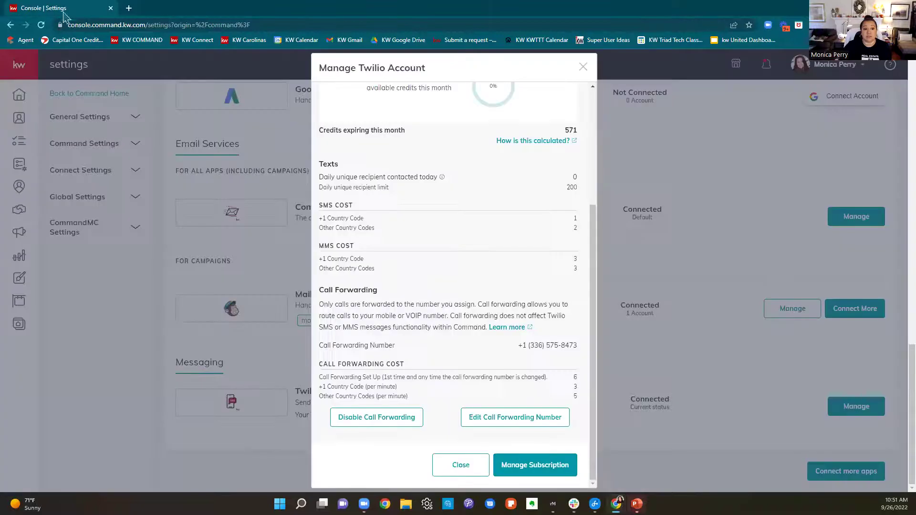
{"action": "left_click", "coordinate": [534, 466]}
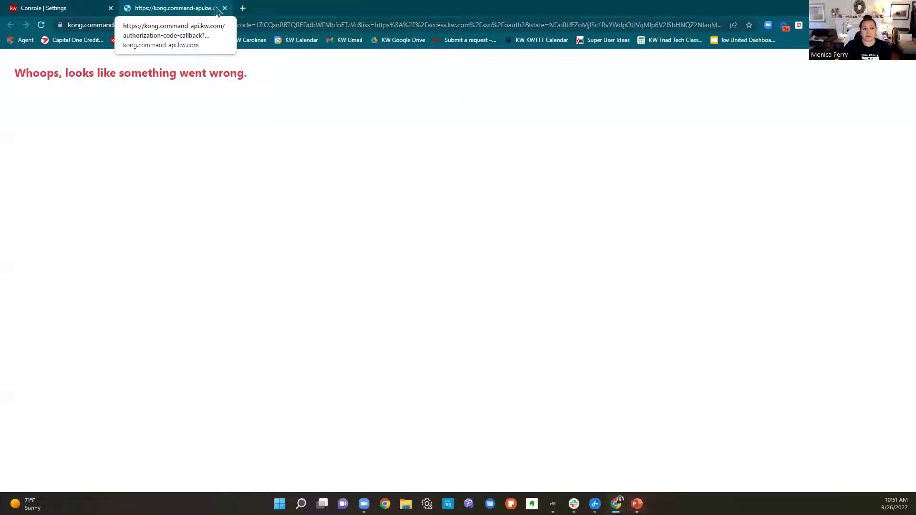
{"action": "left_click", "coordinate": [224, 9]}
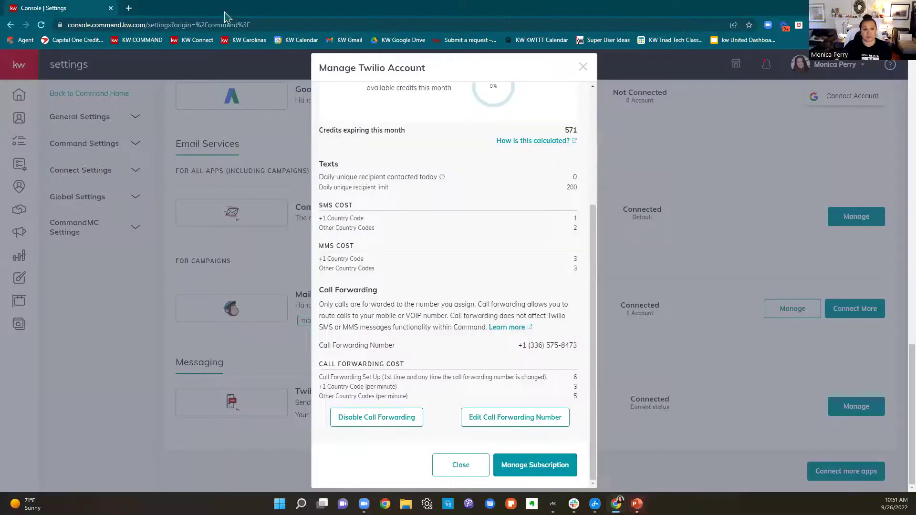
{"action": "left_click", "coordinate": [582, 68]}
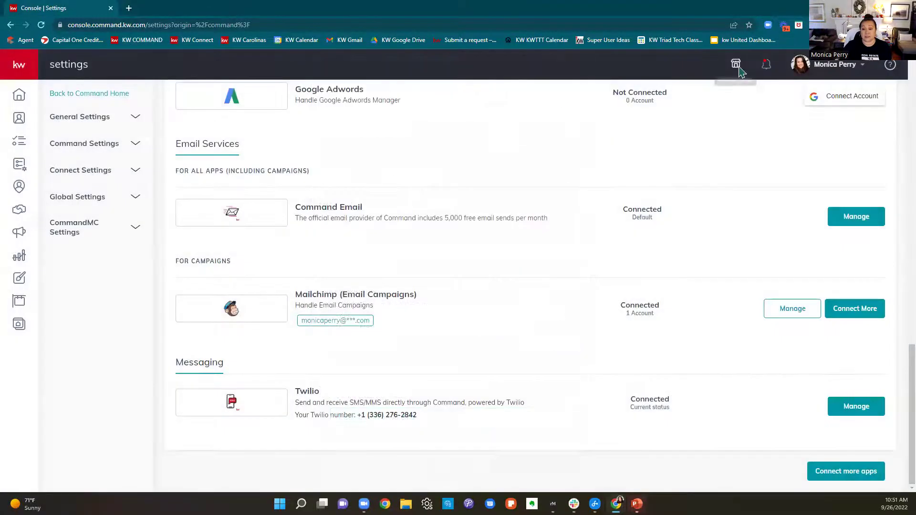
Try the KW Marketplace icon twice, closing each resulting error page tab
{"action": "left_click", "coordinate": [735, 64]}
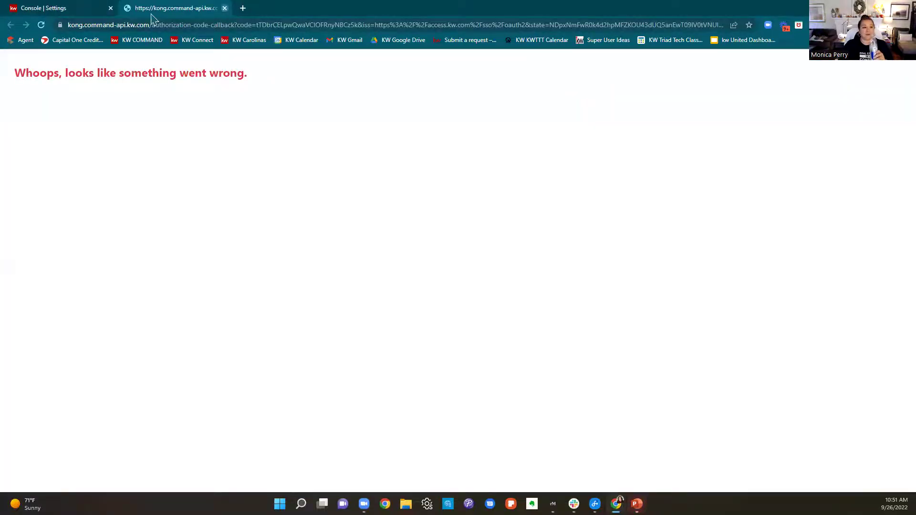
{"action": "left_click", "coordinate": [225, 8]}
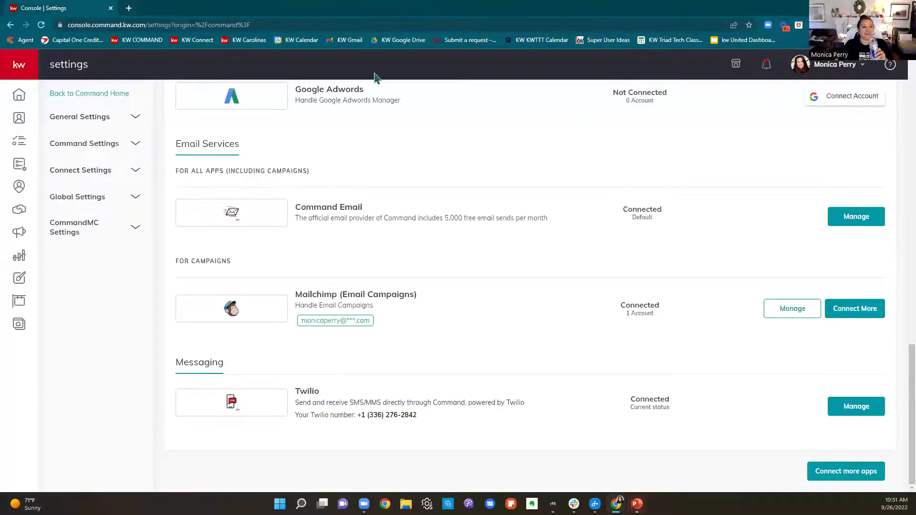
{"action": "left_click", "coordinate": [735, 66]}
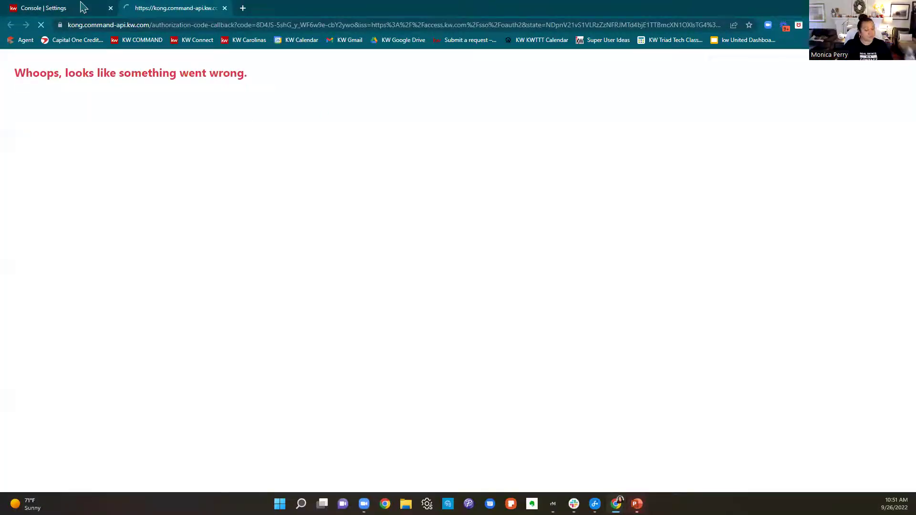
{"action": "left_click", "coordinate": [225, 8]}
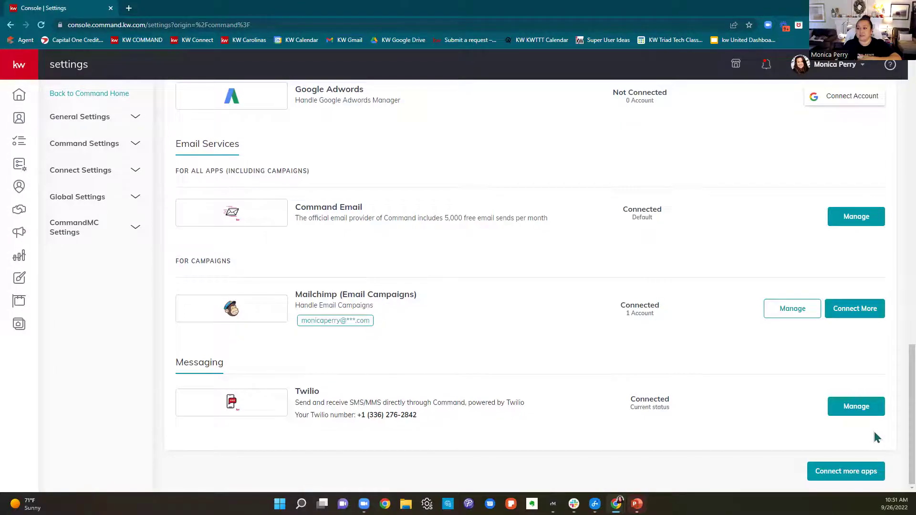
Open the Manage Twilio Account details and its Manage Subscription link
{"action": "left_click", "coordinate": [863, 413]}
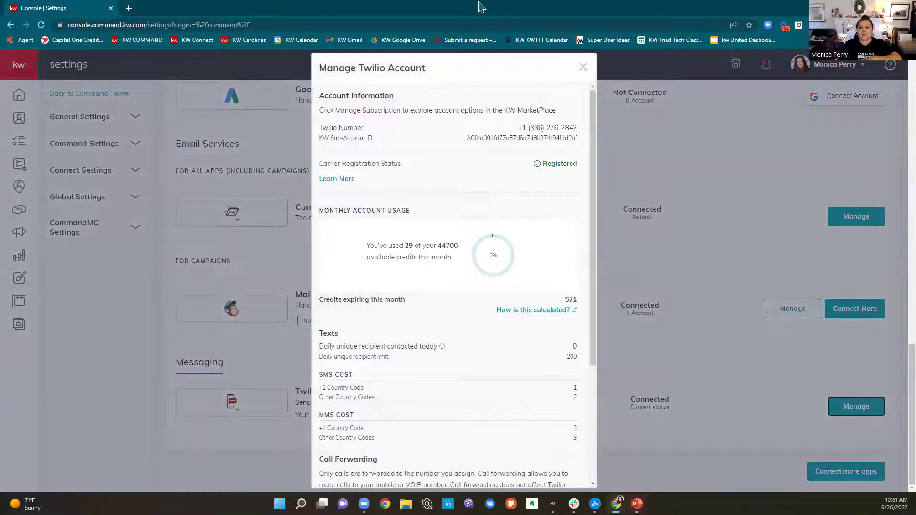
{"action": "scroll", "coordinate": [553, 285], "scroll_direction": "down", "scroll_amount": 4}
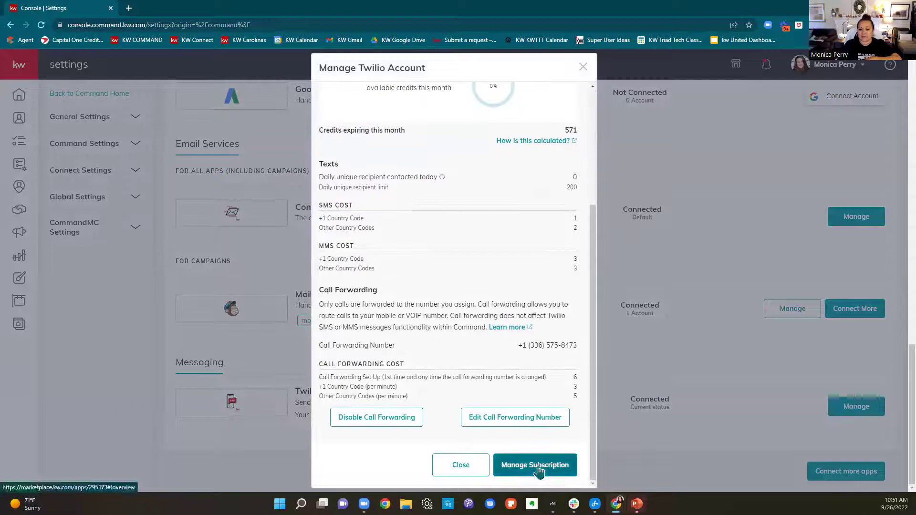
{"action": "left_click", "coordinate": [539, 469]}
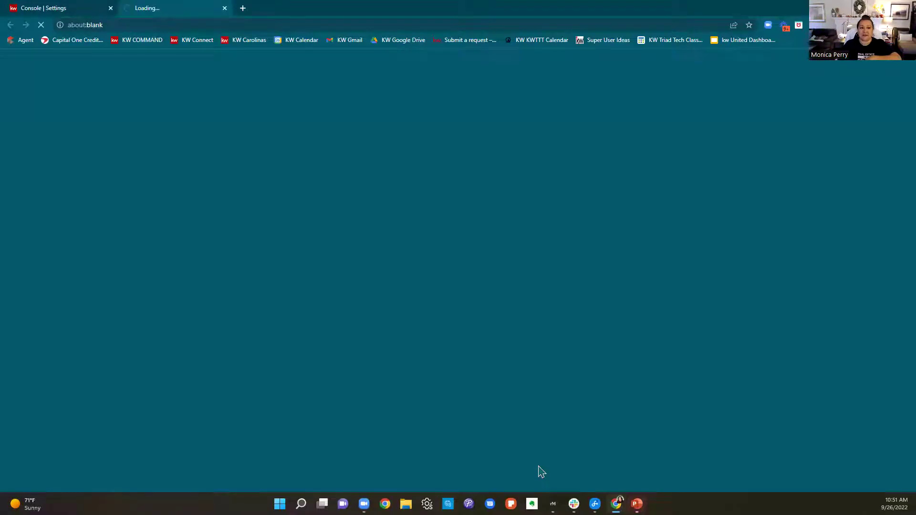
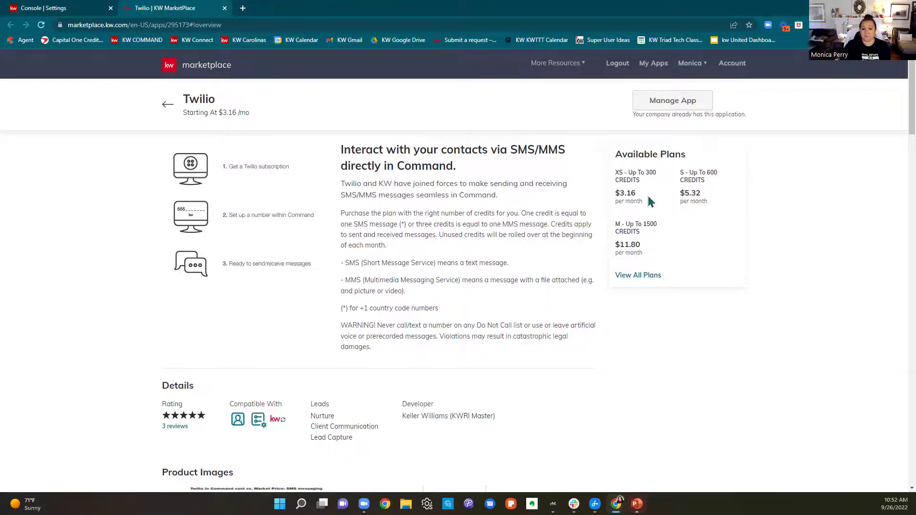
Close the Twilio MarketPlace page
{"action": "scroll", "coordinate": [647, 200], "scroll_direction": "down", "scroll_amount": 7}
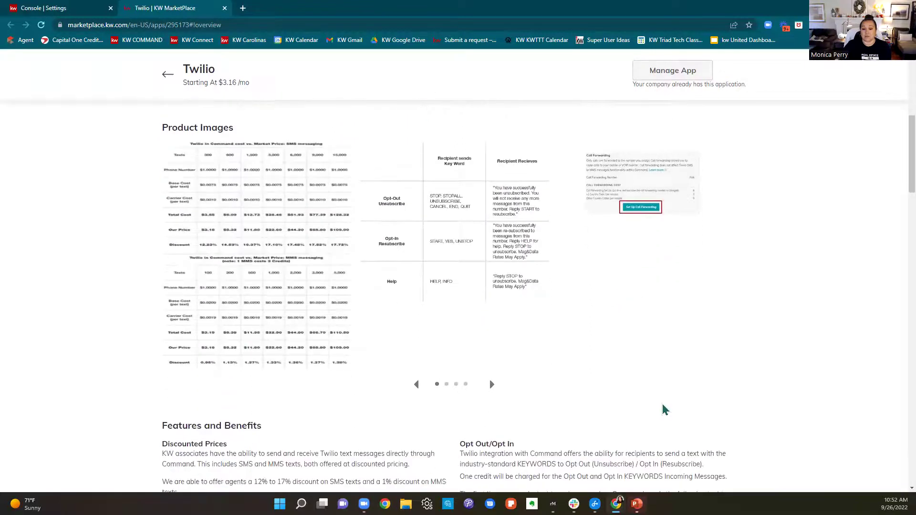
{"action": "scroll", "coordinate": [664, 409], "scroll_direction": "up", "scroll_amount": 6}
{"action": "scroll", "coordinate": [664, 409], "scroll_direction": "up", "scroll_amount": 2}
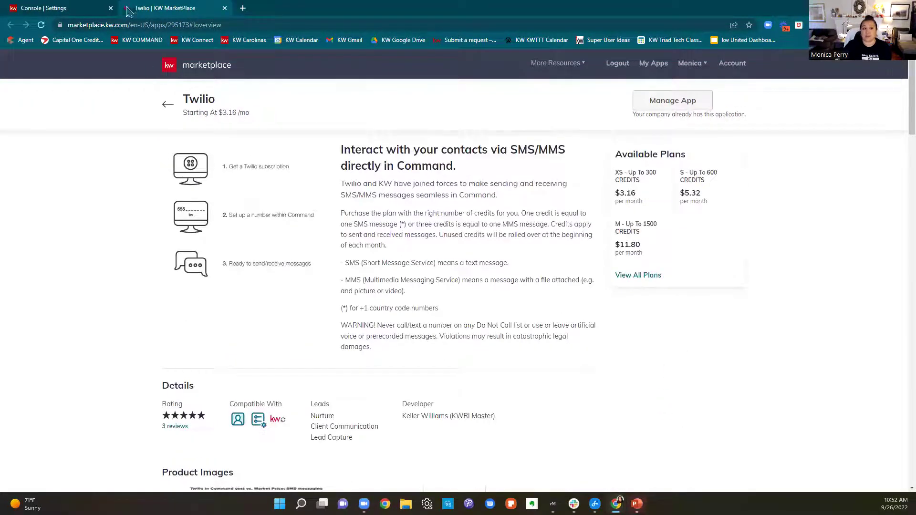
{"action": "left_click", "coordinate": [224, 8]}
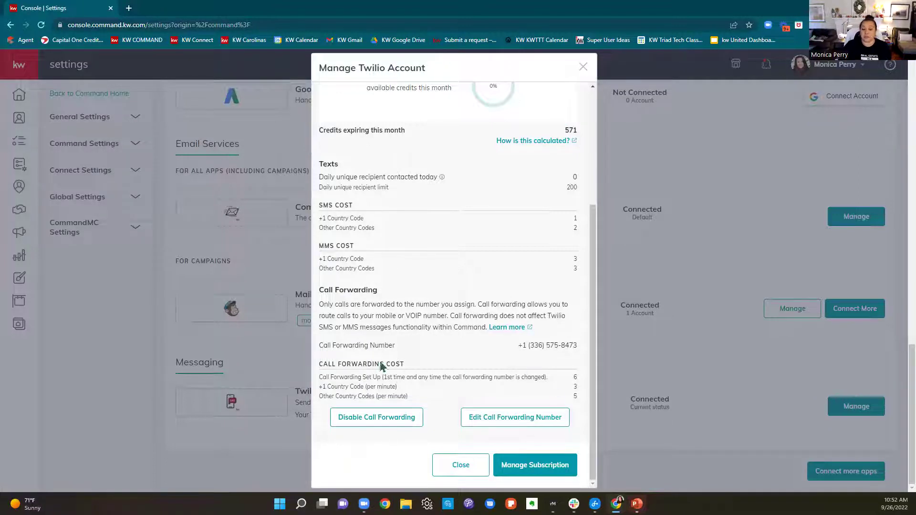
Highlight the call forwarding number and its costs, then close the Manage Twilio Account dialog
{"action": "left_click_drag", "start_coordinate": [320, 346], "coordinate": [391, 361]}
{"action": "left_click_drag", "start_coordinate": [461, 333], "coordinate": [587, 357]}
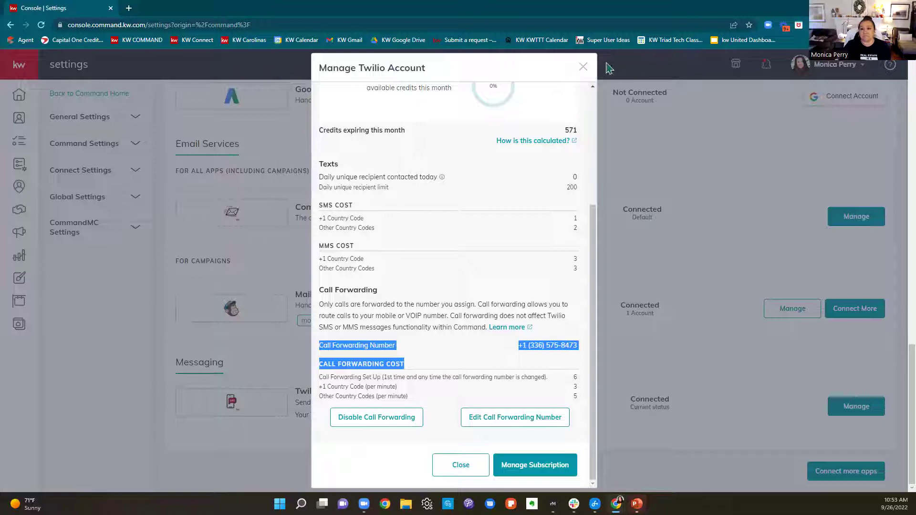
{"action": "scroll", "coordinate": [474, 321], "scroll_direction": "up", "scroll_amount": 10}
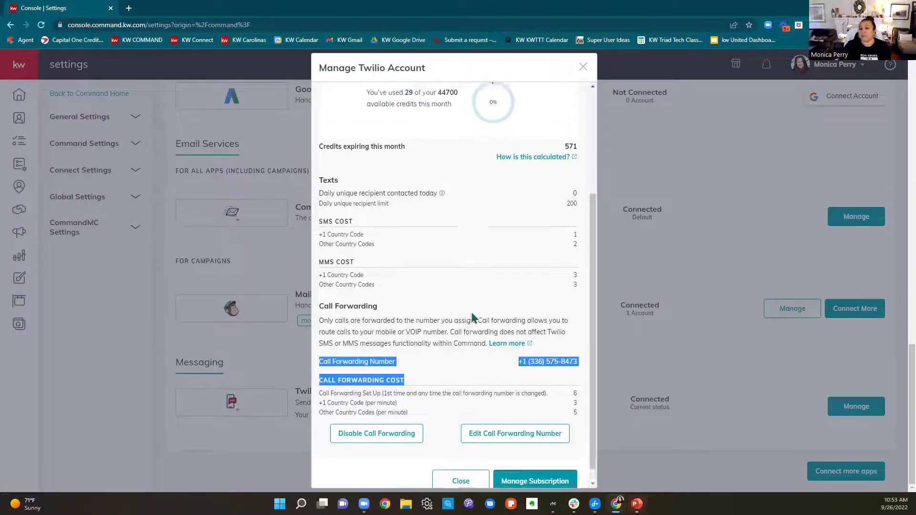
{"action": "left_click", "coordinate": [583, 67]}
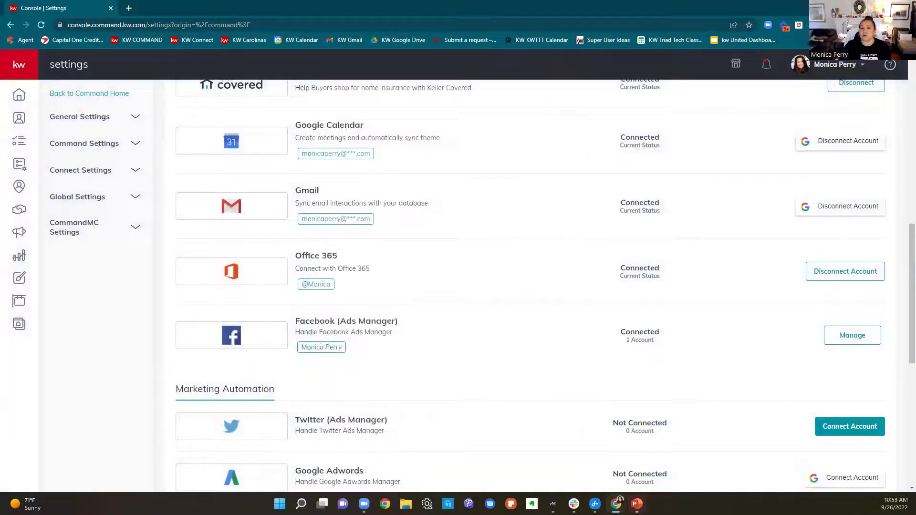
Expand Connect Settings in the sidebar and go to the Marketing Profile page
{"action": "scroll", "coordinate": [740, 410], "scroll_direction": "down", "scroll_amount": 8}
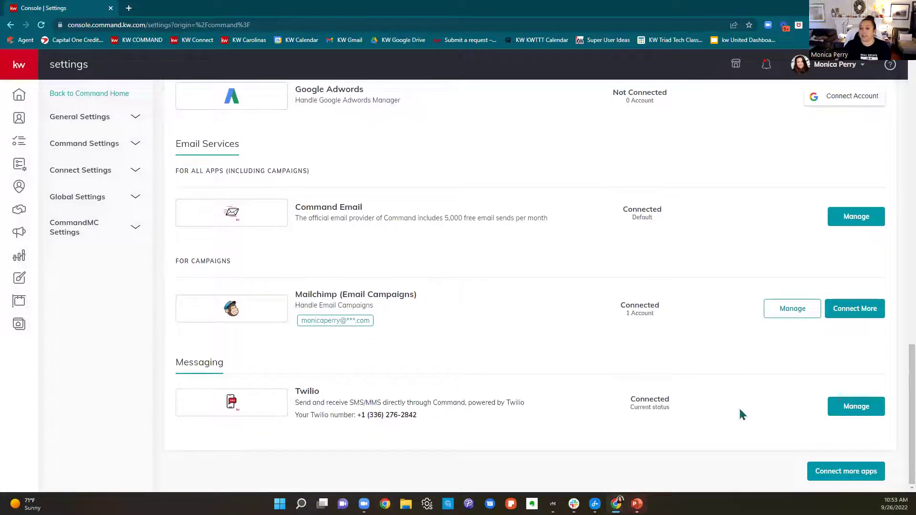
{"action": "scroll", "coordinate": [738, 423], "scroll_direction": "up", "scroll_amount": 20}
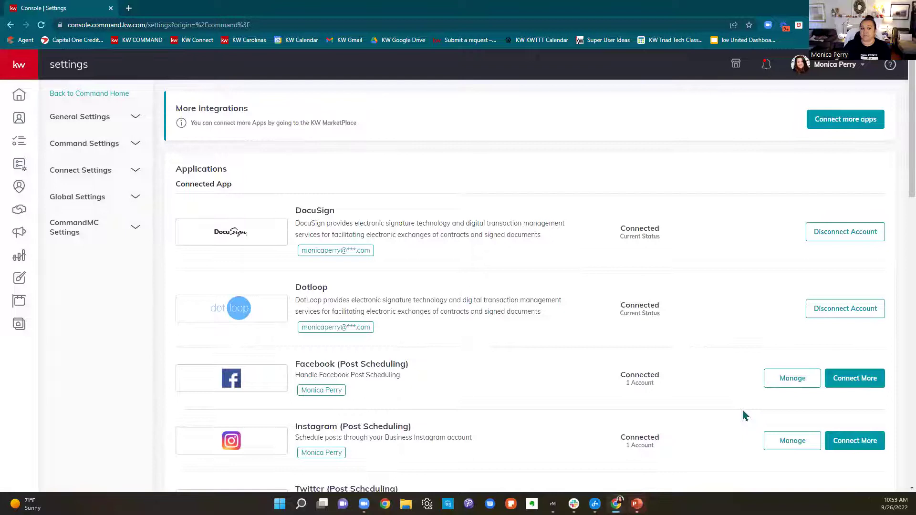
{"action": "left_click", "coordinate": [83, 177]}
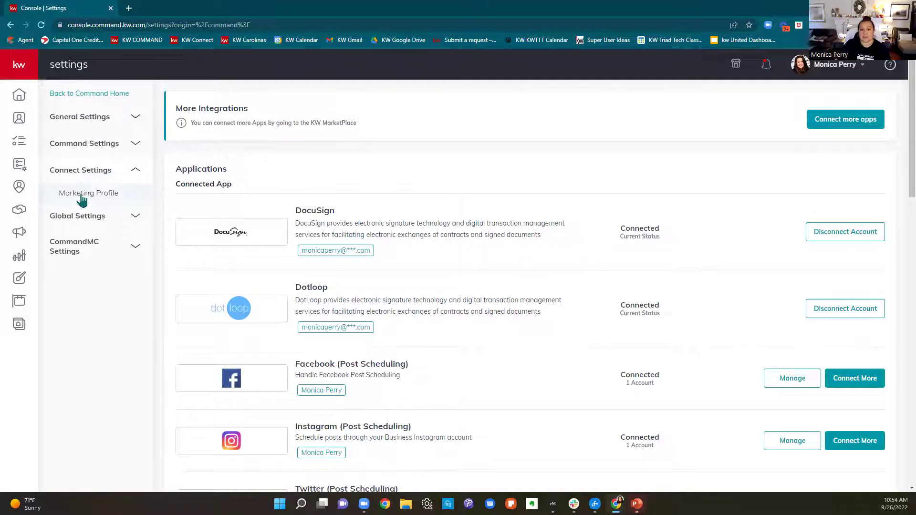
{"action": "left_click", "coordinate": [82, 196]}
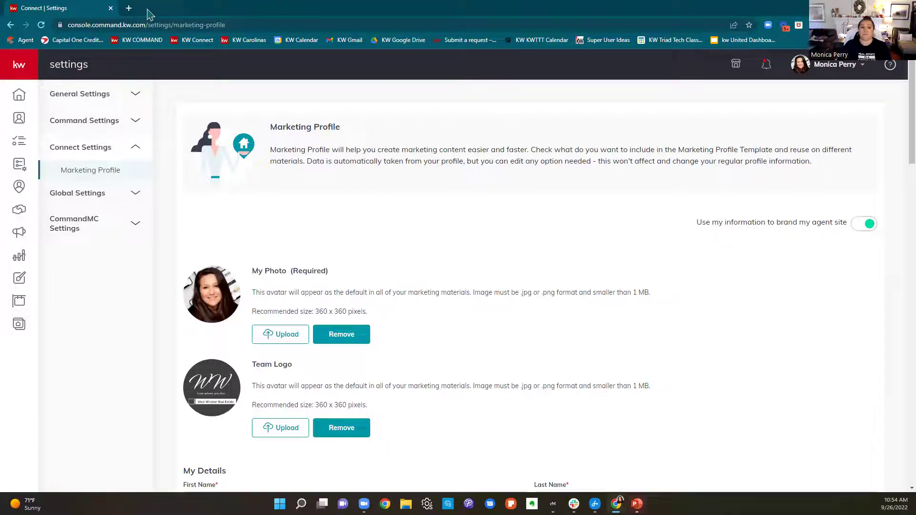
Load the agent's personal KW site in a new tab, then scroll down to the footer and back up
{"action": "left_click", "coordinate": [128, 9]}
{"action": "type", "text": "monica"}
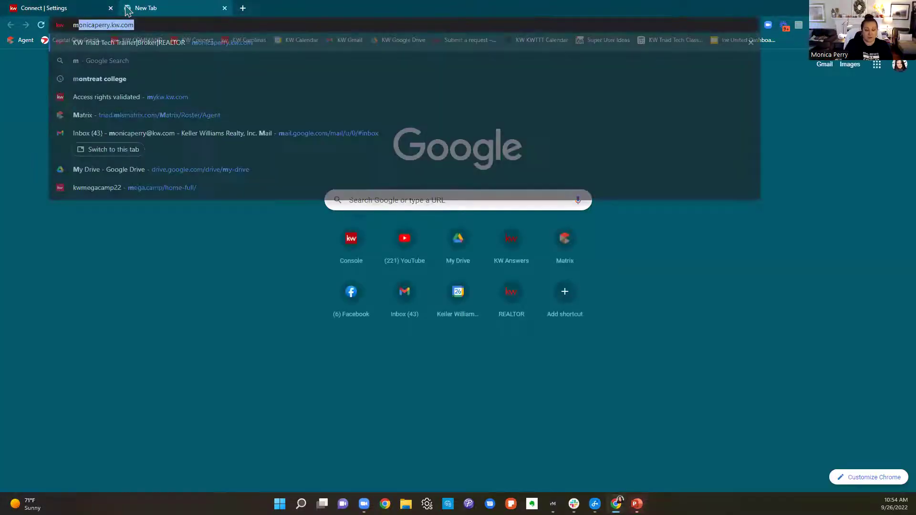
{"action": "key", "text": "Return"}
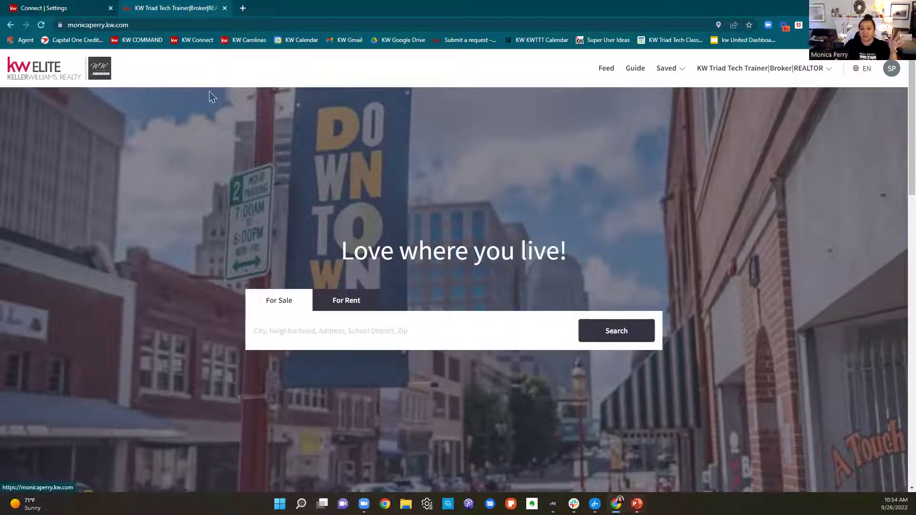
{"action": "scroll", "coordinate": [402, 140], "scroll_direction": "down", "scroll_amount": 7}
{"action": "scroll", "coordinate": [403, 144], "scroll_direction": "down", "scroll_amount": 6}
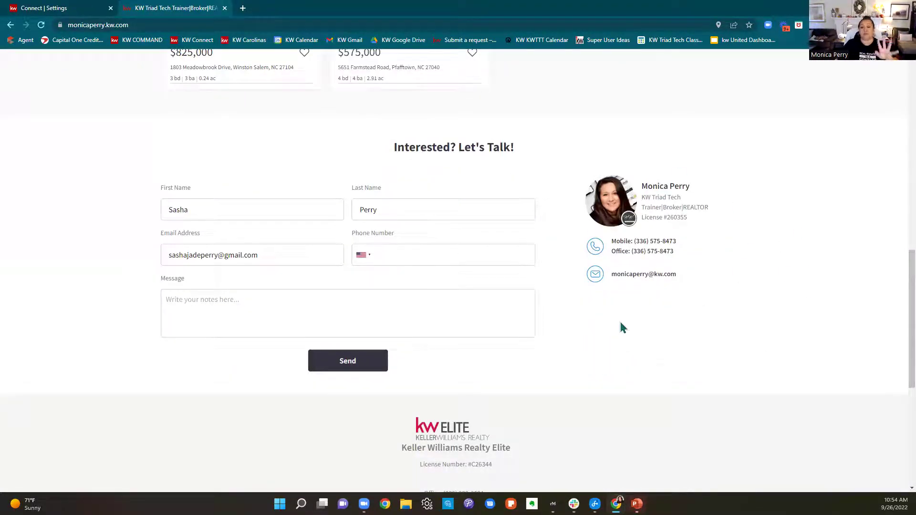
{"action": "scroll", "coordinate": [603, 434], "scroll_direction": "down", "scroll_amount": 5}
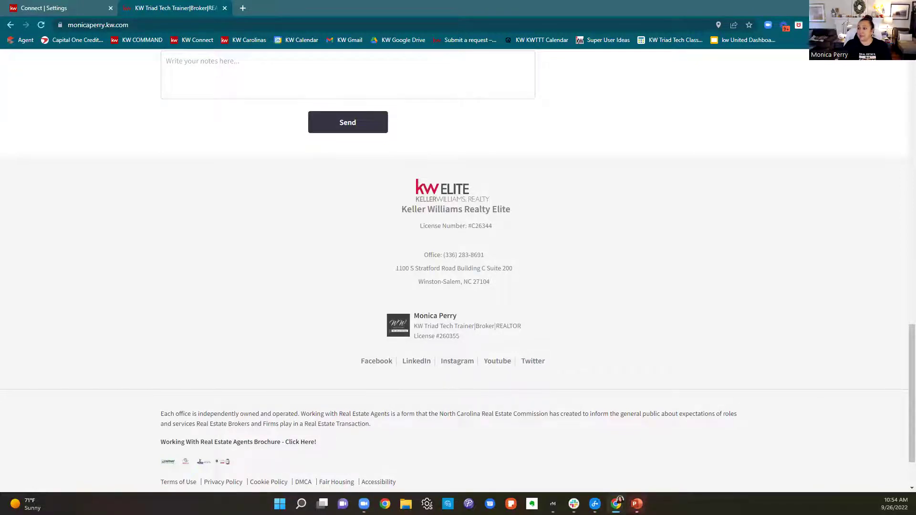
{"action": "scroll", "coordinate": [849, 304], "scroll_direction": "up", "scroll_amount": 6}
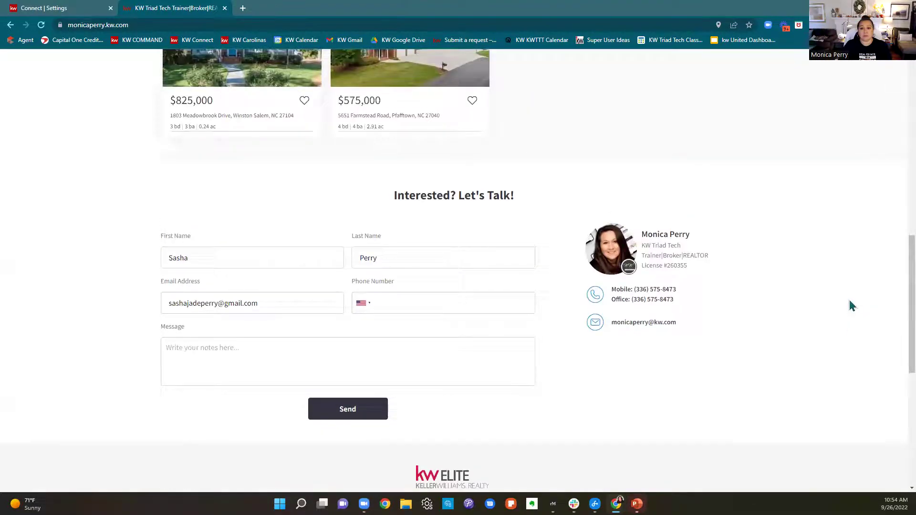
{"action": "scroll", "coordinate": [850, 303], "scroll_direction": "up", "scroll_amount": 10}
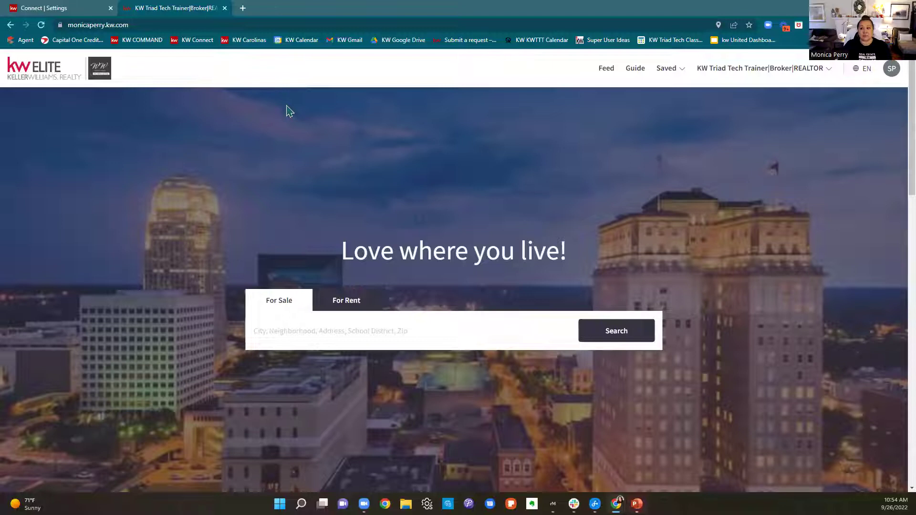
Scroll the Marketing Profile through details, bio, brokerage and Compliance, then back to the top
{"action": "left_click", "coordinate": [31, 7]}
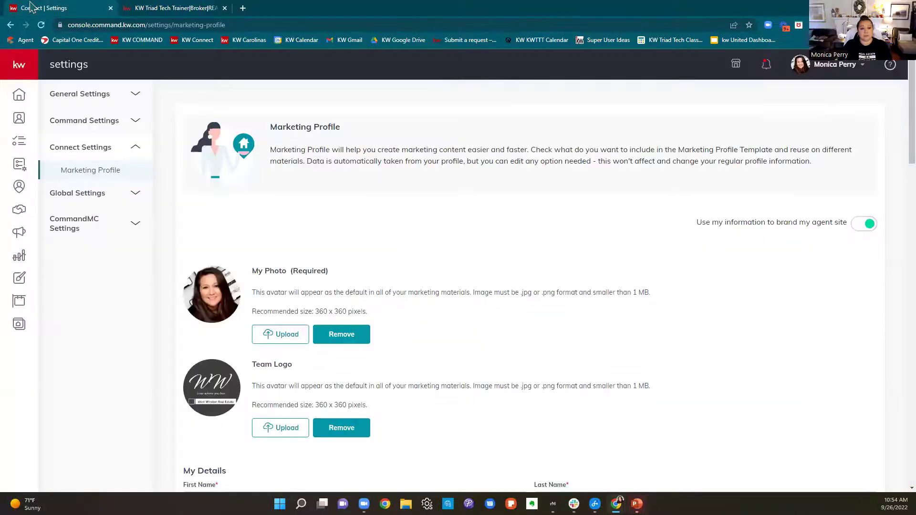
{"action": "scroll", "coordinate": [855, 327], "scroll_direction": "down", "scroll_amount": 14}
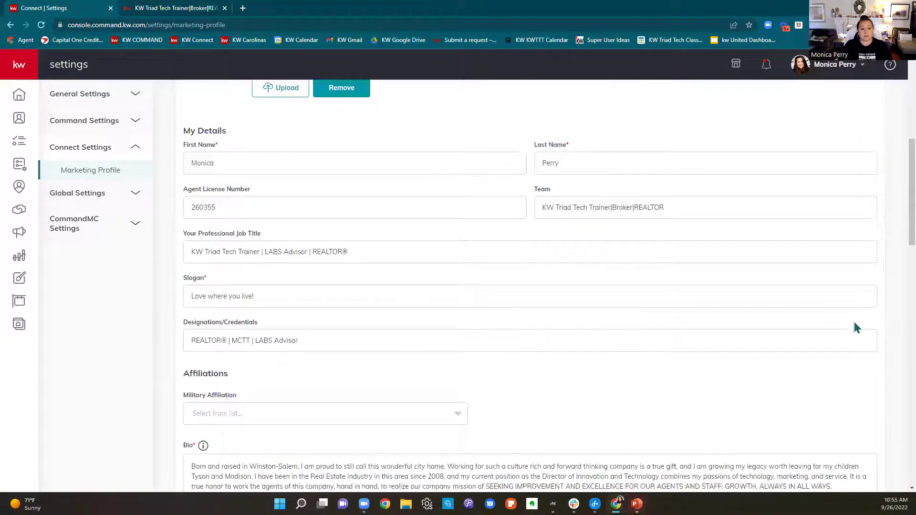
{"action": "scroll", "coordinate": [855, 327], "scroll_direction": "down", "scroll_amount": 5}
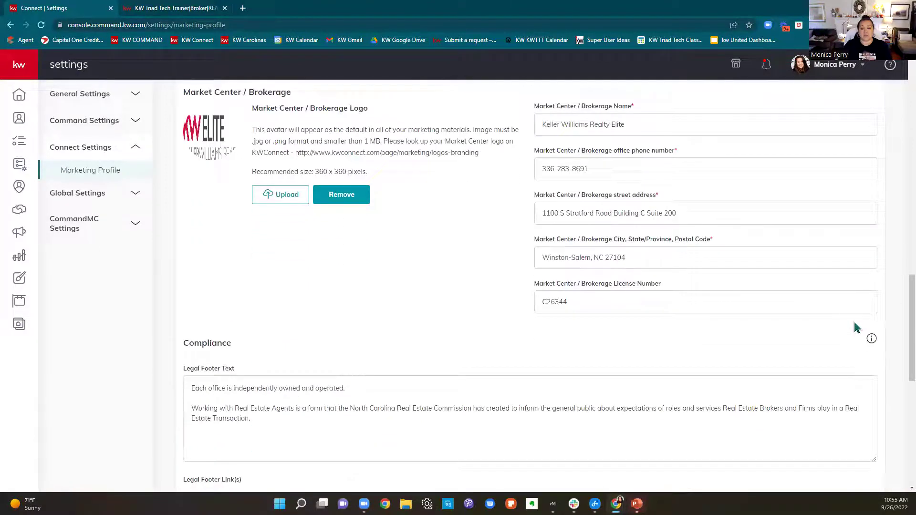
{"action": "scroll", "coordinate": [855, 327], "scroll_direction": "down", "scroll_amount": 5}
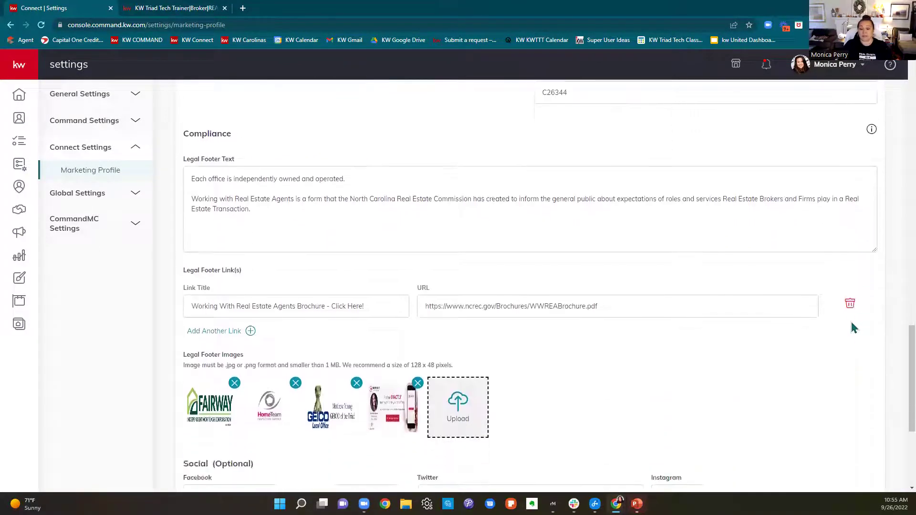
{"action": "scroll", "coordinate": [851, 327], "scroll_direction": "down", "scroll_amount": 5}
{"action": "scroll", "coordinate": [846, 325], "scroll_direction": "up", "scroll_amount": 15}
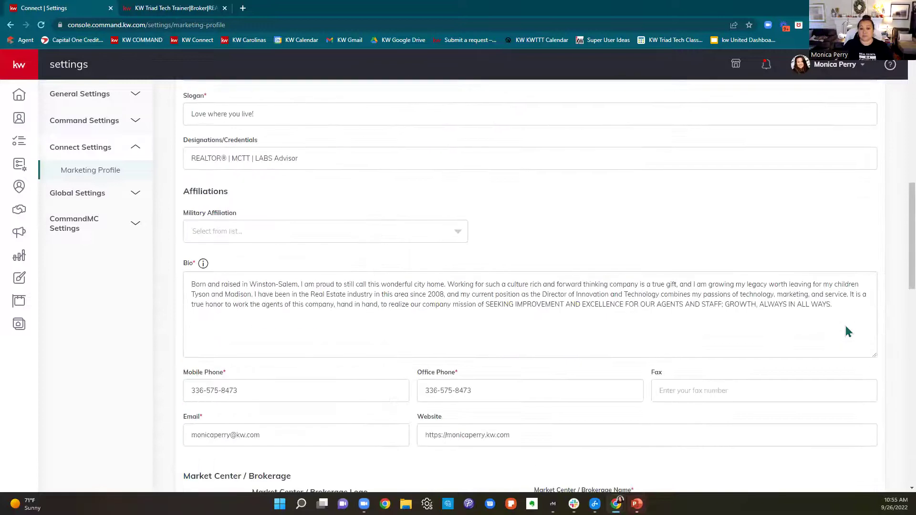
{"action": "scroll", "coordinate": [847, 331], "scroll_direction": "up", "scroll_amount": 10}
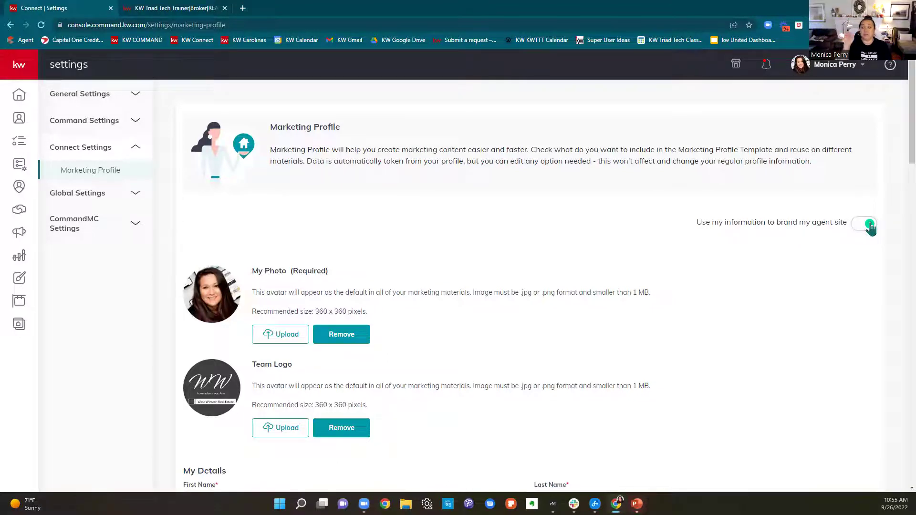
{"action": "left_click", "coordinate": [243, 8]}
Go to kw.com, dismiss the location request and scroll the page
{"action": "type", "text": "kw.com"}
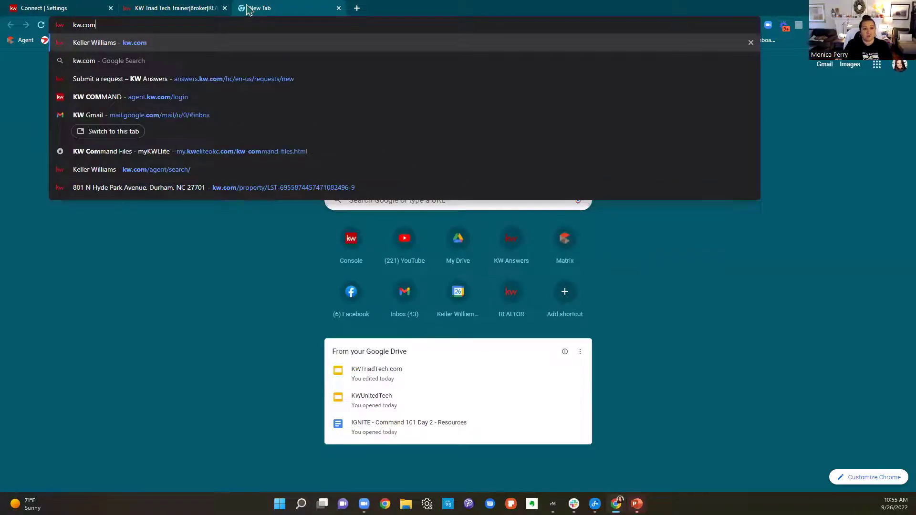
{"action": "key", "text": "Return"}
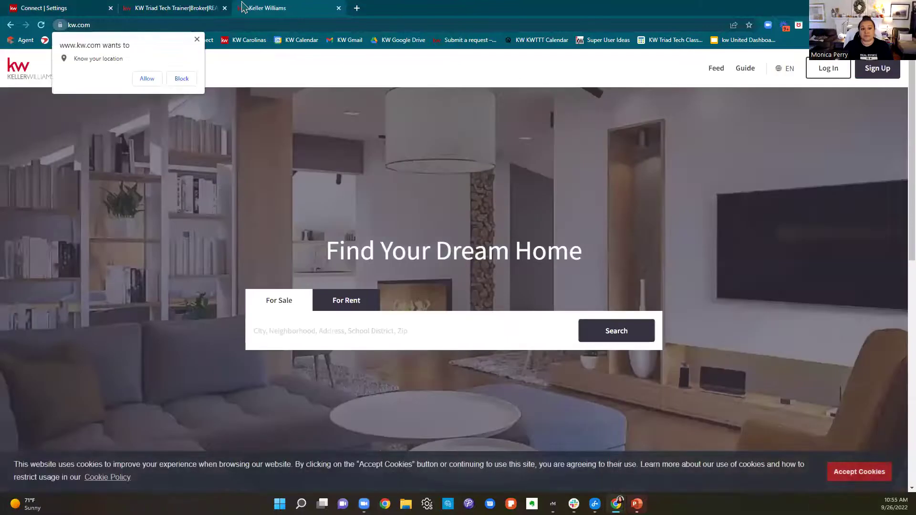
{"action": "left_click", "coordinate": [197, 39]}
{"action": "scroll", "coordinate": [629, 285], "scroll_direction": "down", "scroll_amount": 10}
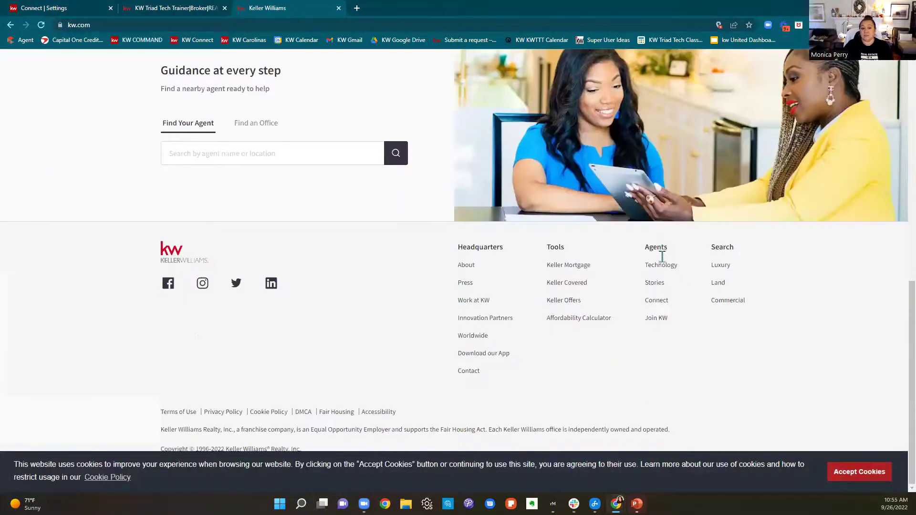
{"action": "scroll", "coordinate": [660, 255], "scroll_direction": "up", "scroll_amount": 10}
Switch back to the agent's personal site and scroll through it
{"action": "left_click", "coordinate": [194, 10]}
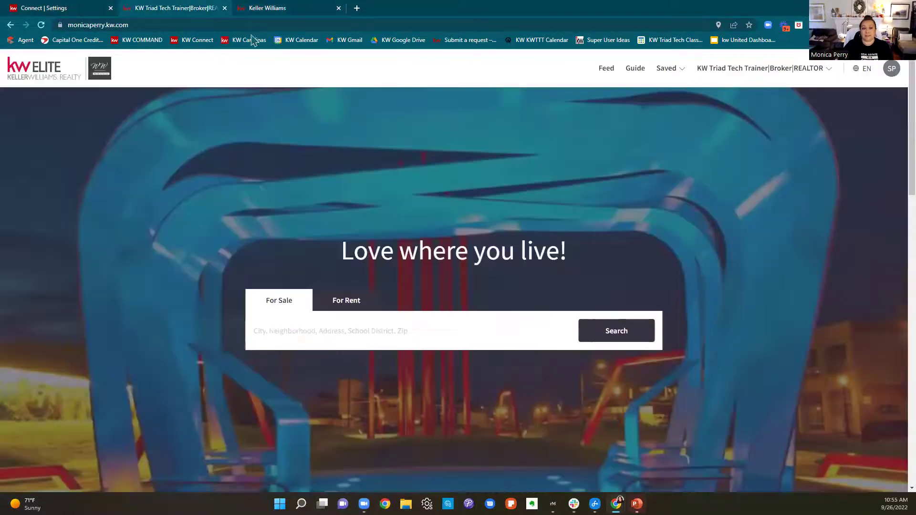
{"action": "scroll", "coordinate": [795, 207], "scroll_direction": "down", "scroll_amount": 1}
{"action": "scroll", "coordinate": [799, 211], "scroll_direction": "down", "scroll_amount": 15}
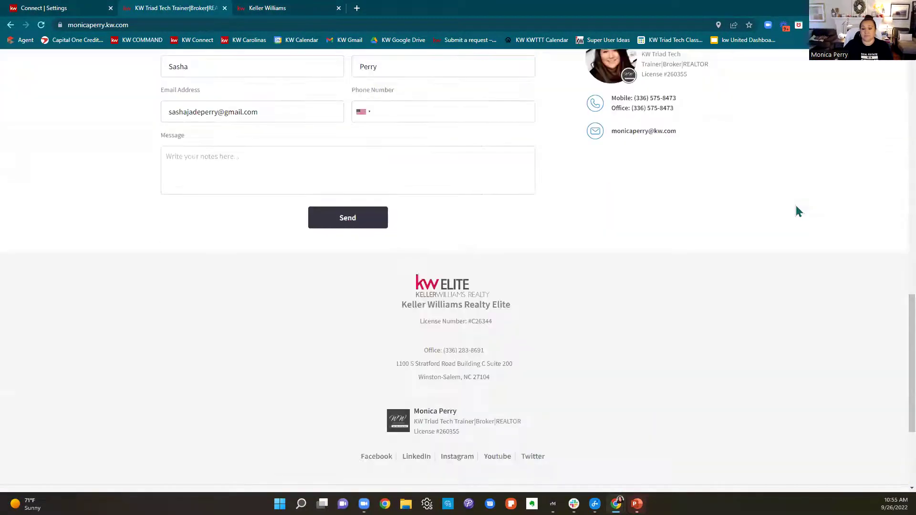
{"action": "scroll", "coordinate": [797, 207], "scroll_direction": "up", "scroll_amount": 15}
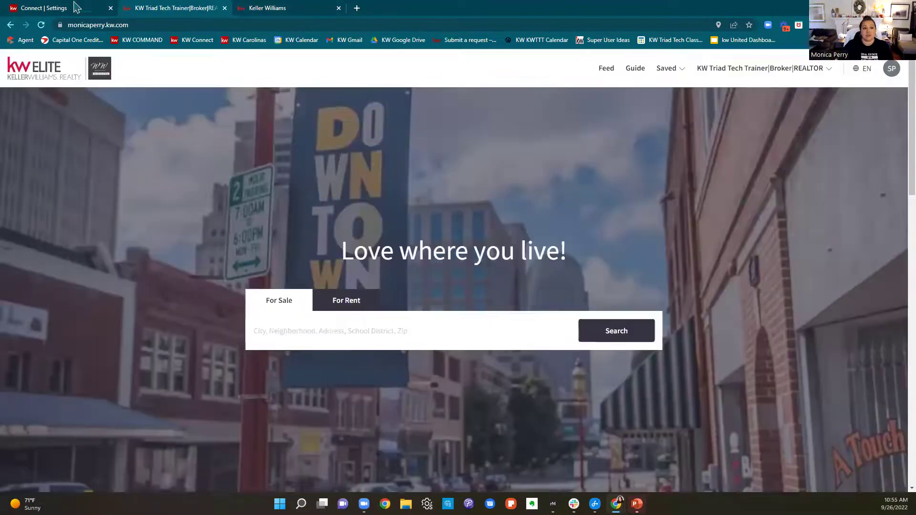
Return to the Marketing Profile settings and scroll through its fields
{"action": "key", "text": "ctrl+shift+Tab"}
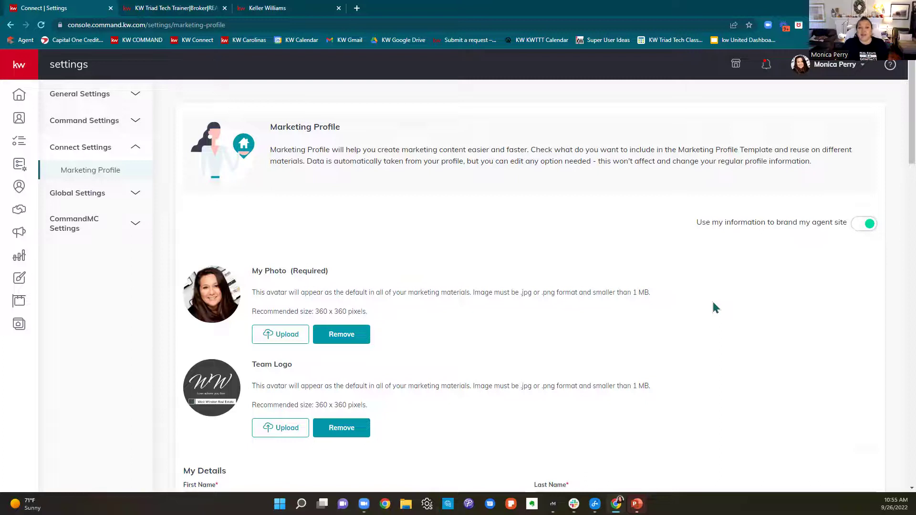
{"action": "scroll", "coordinate": [716, 307], "scroll_direction": "down", "scroll_amount": 10}
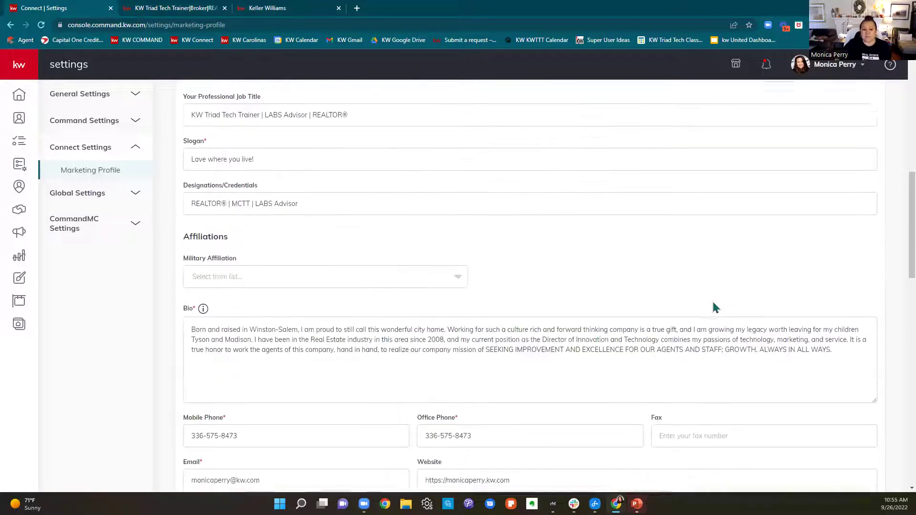
{"action": "scroll", "coordinate": [714, 307], "scroll_direction": "down", "scroll_amount": 3}
{"action": "scroll", "coordinate": [776, 434], "scroll_direction": "up", "scroll_amount": 9}
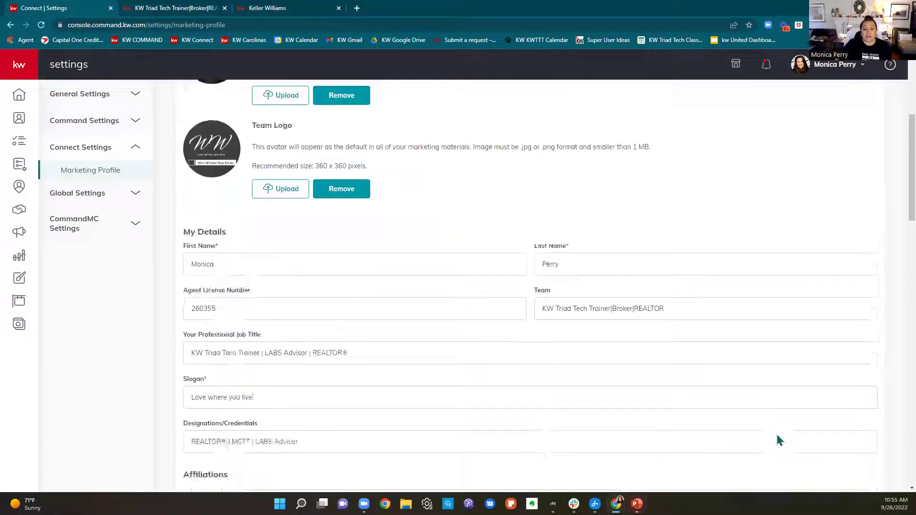
{"action": "scroll", "coordinate": [777, 435], "scroll_direction": "up", "scroll_amount": 5}
{"action": "scroll", "coordinate": [777, 435], "scroll_direction": "down", "scroll_amount": 6}
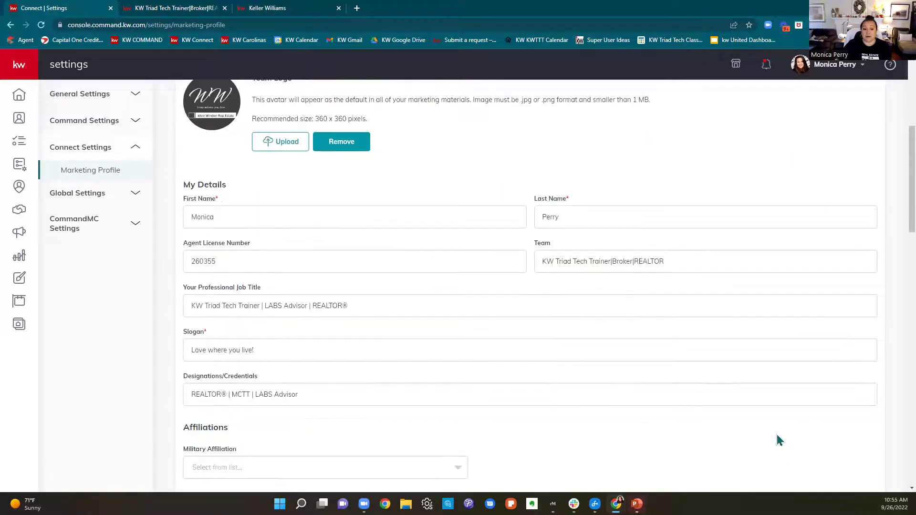
{"action": "scroll", "coordinate": [777, 434], "scroll_direction": "down", "scroll_amount": 4}
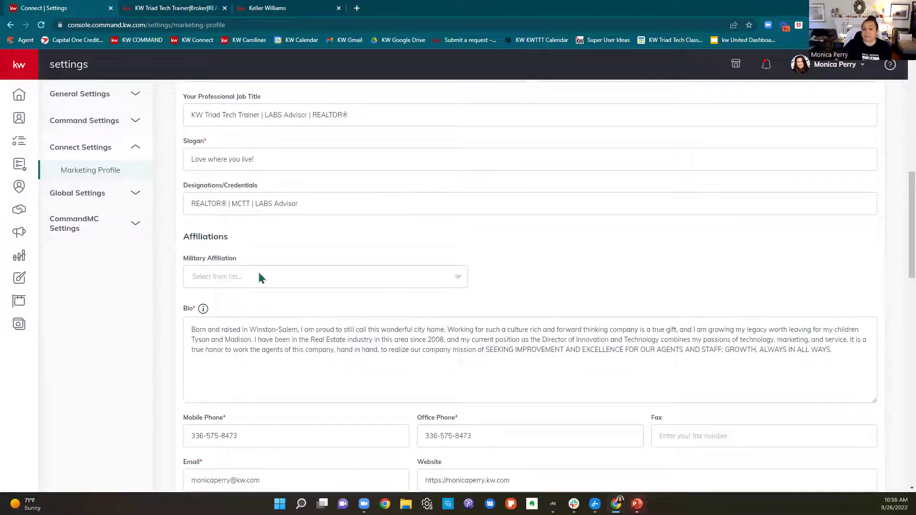
View the Military Affiliation options without choosing one, then switch to the agent website
{"action": "left_click", "coordinate": [297, 279]}
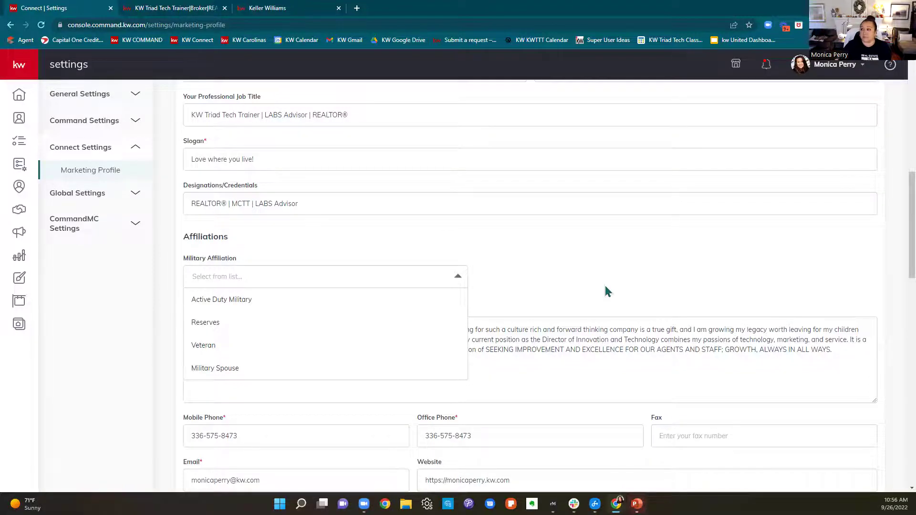
{"action": "left_click", "coordinate": [811, 247]}
{"action": "scroll", "coordinate": [813, 253], "scroll_direction": "down", "scroll_amount": 1}
{"action": "scroll", "coordinate": [816, 255], "scroll_direction": "down", "scroll_amount": 10}
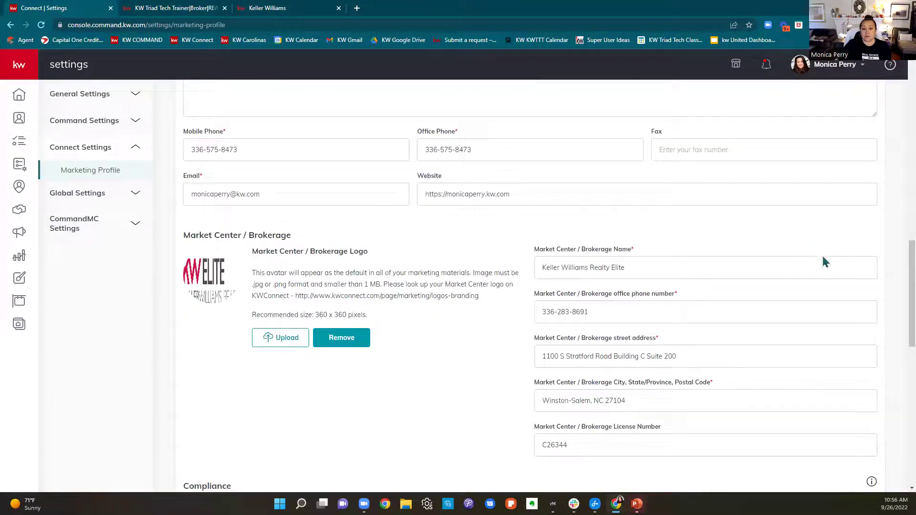
{"action": "scroll", "coordinate": [824, 260], "scroll_direction": "down", "scroll_amount": 7}
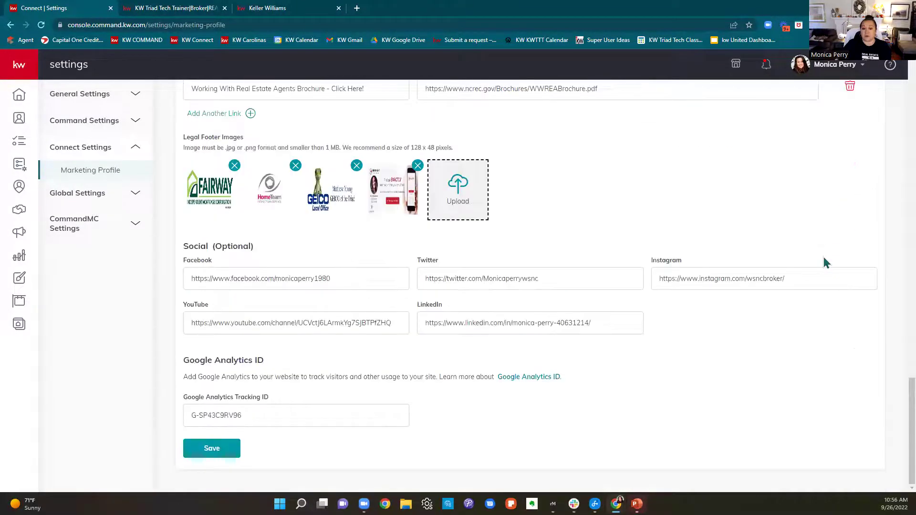
{"action": "scroll", "coordinate": [847, 326], "scroll_direction": "up", "scroll_amount": 20}
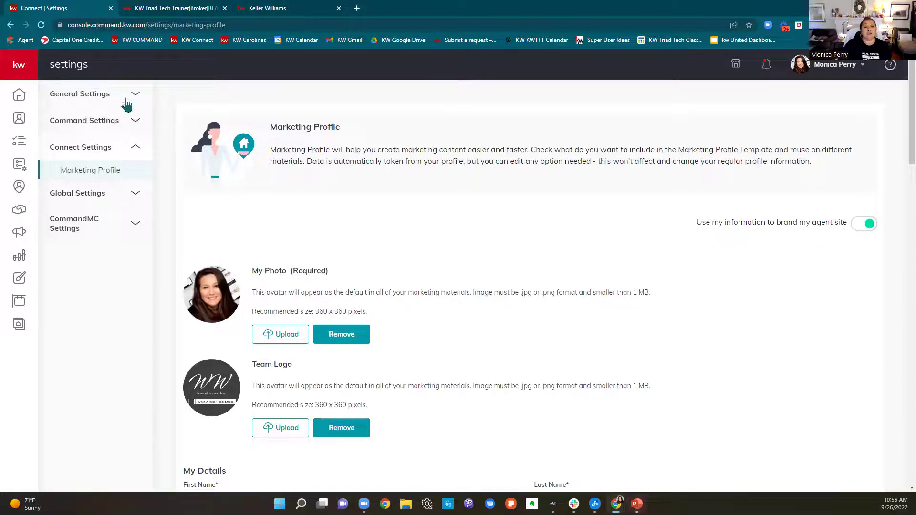
{"action": "left_click", "coordinate": [173, 8]}
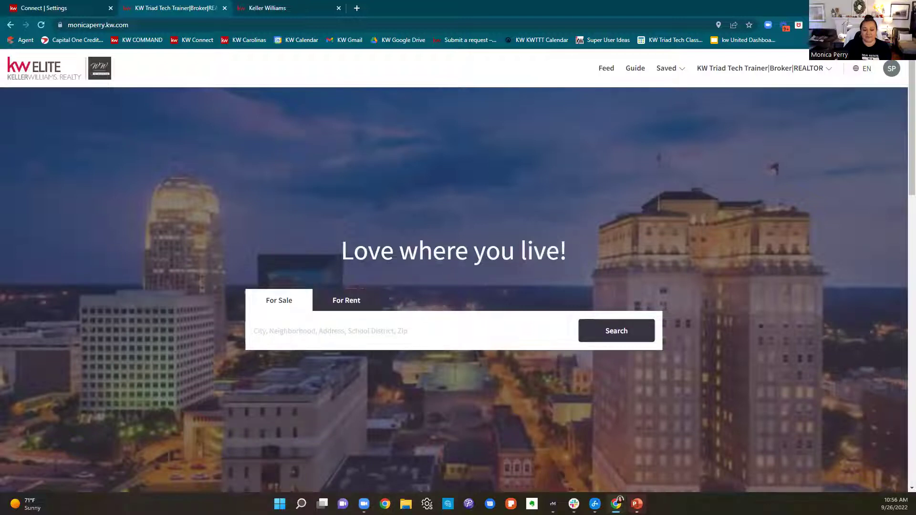
Search '5 minute timer' on the Keller Williams tab and show the countdown full screen
{"action": "left_click", "coordinate": [186, 486]}
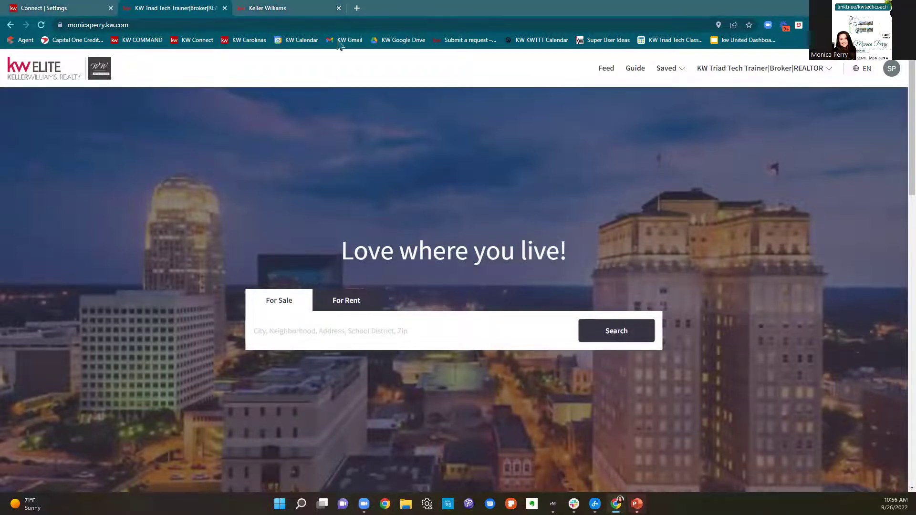
{"action": "left_click", "coordinate": [313, 10]}
{"action": "left_click", "coordinate": [301, 25]}
{"action": "type", "text": "5"}
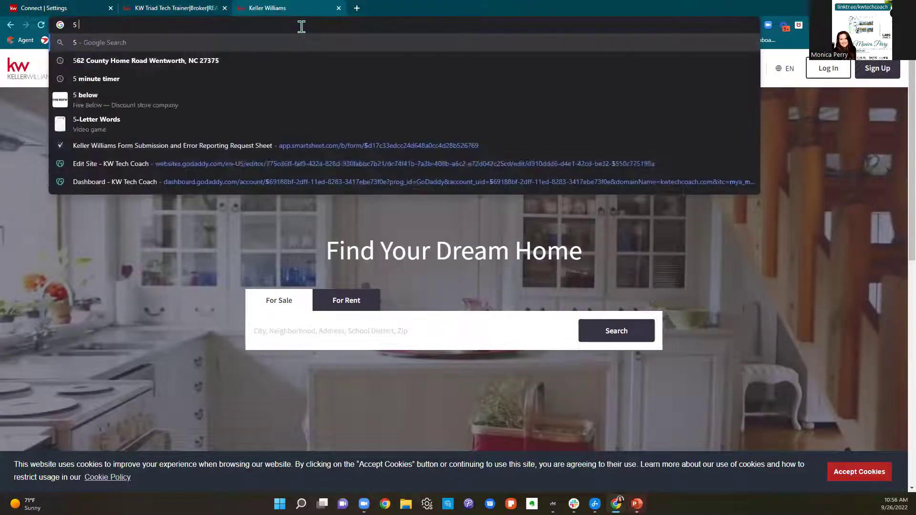
{"action": "type", "text": " minute timer"}
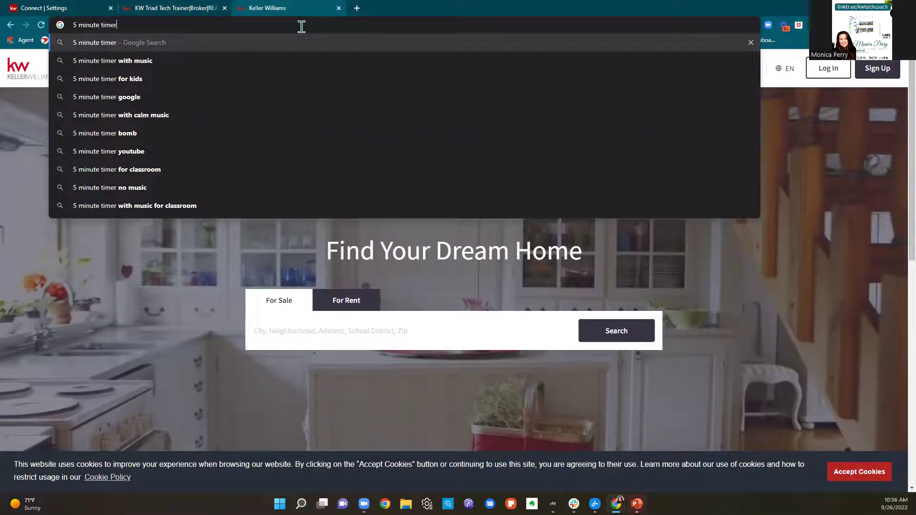
{"action": "key", "text": "Return"}
{"action": "scroll", "coordinate": [497, 339], "scroll_direction": "down", "scroll_amount": 5}
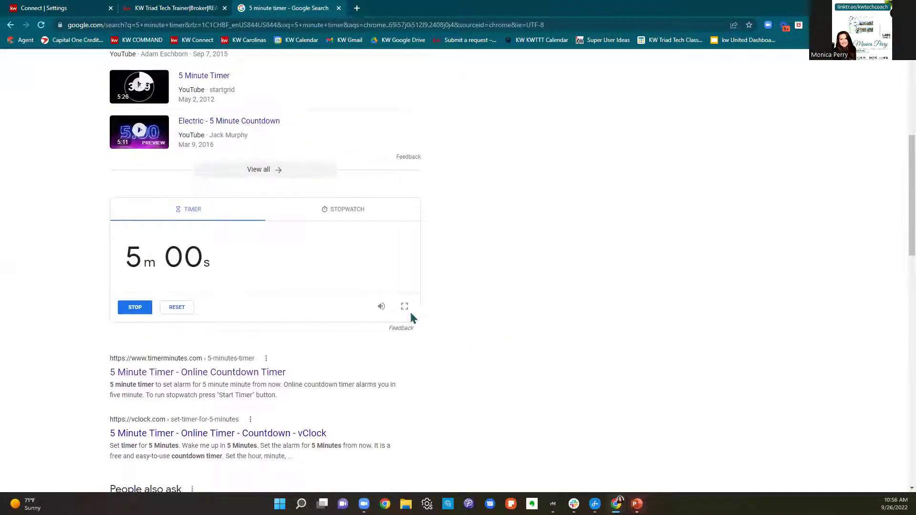
{"action": "left_click", "coordinate": [404, 306]}
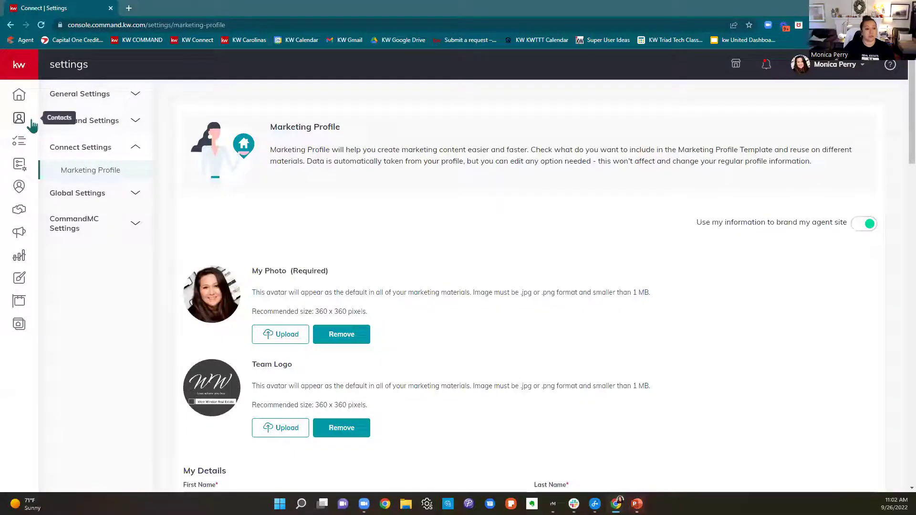
Go to the Contacts list from the sidebar and add a new blank browser tab
{"action": "left_click", "coordinate": [19, 118]}
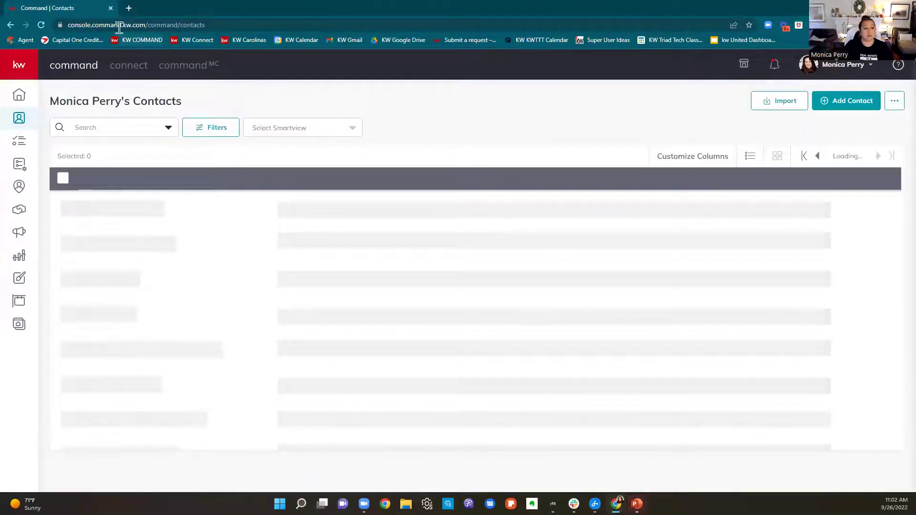
{"action": "left_click", "coordinate": [129, 8]}
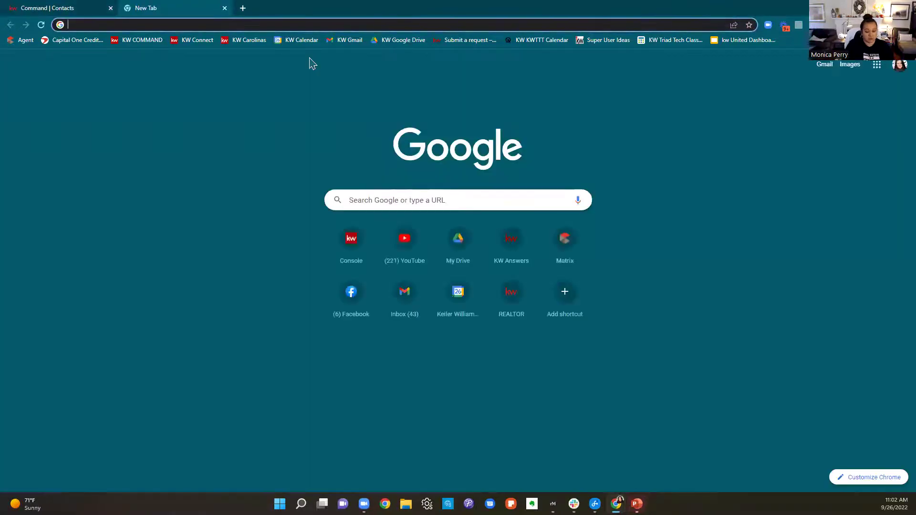
Go to Google Drive and briefly view, then close, the Command BootCamp Day 5 resources doc
{"action": "type", "text": "google"}
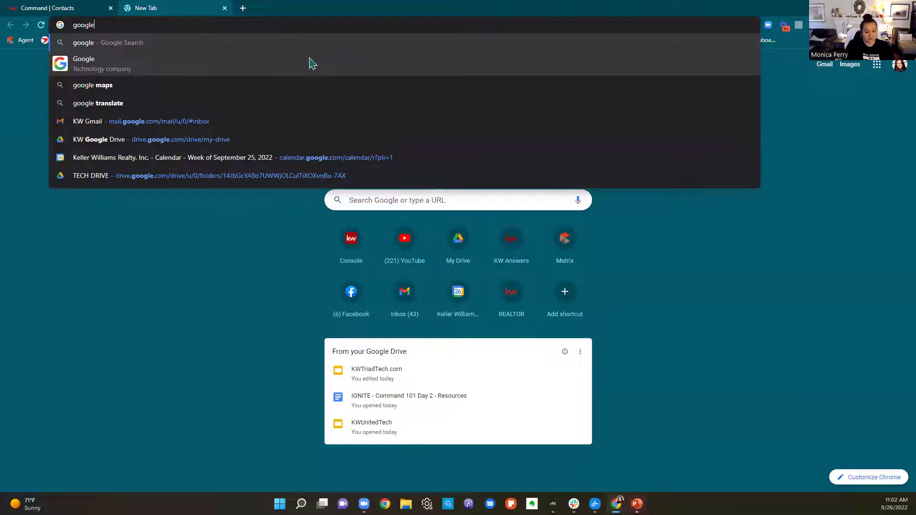
{"action": "type", "text": " drive"}
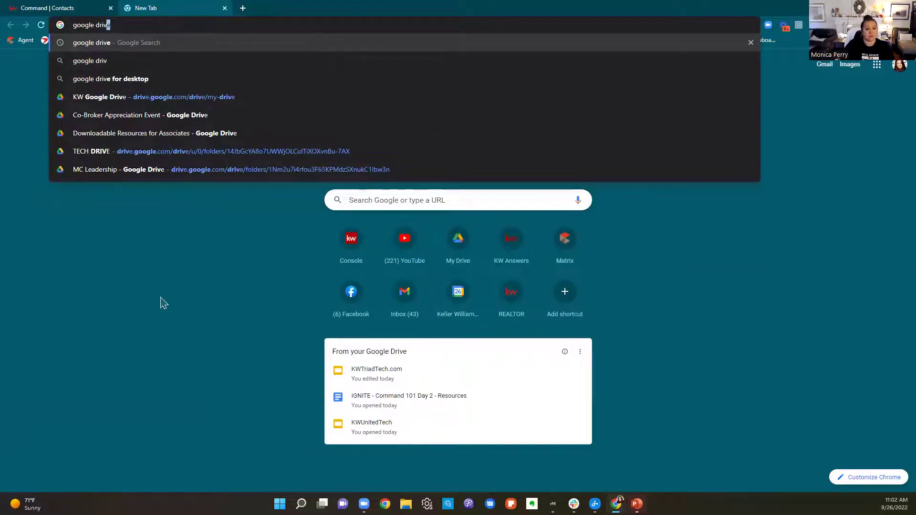
{"action": "left_click", "coordinate": [162, 300]}
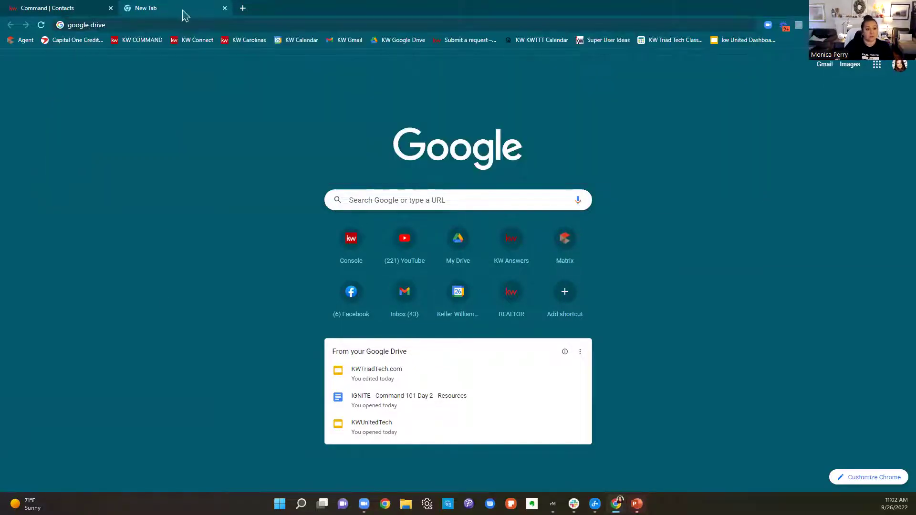
{"action": "left_click", "coordinate": [381, 41]}
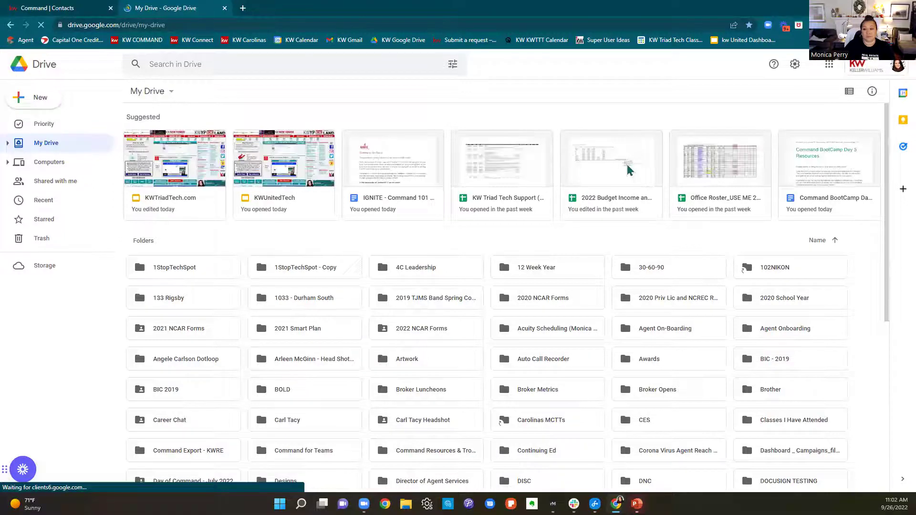
{"action": "left_click", "coordinate": [831, 173]}
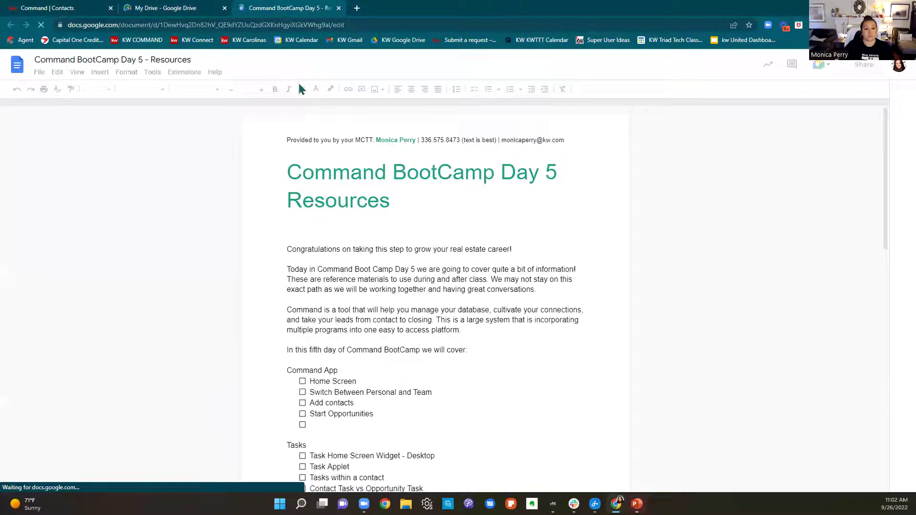
{"action": "left_click", "coordinate": [339, 9]}
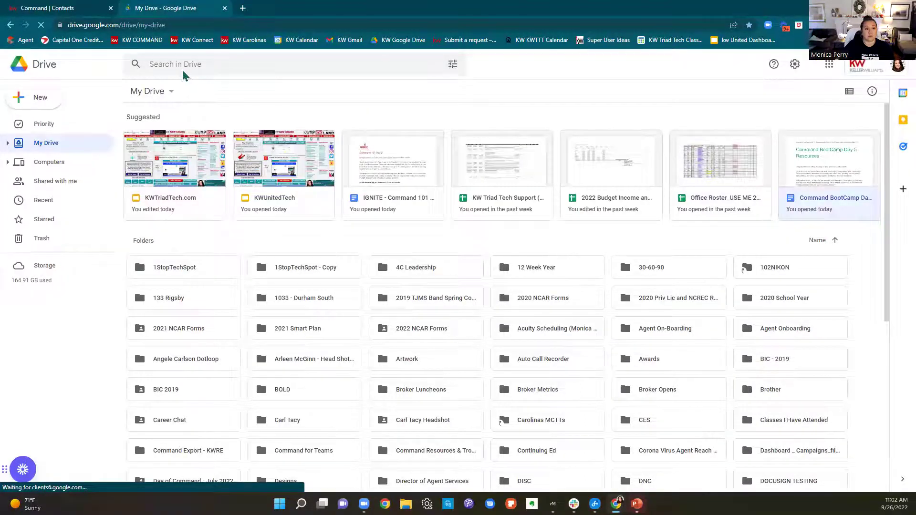
Search Drive for 'boot camp', enter the BootCamp Resources folder and open the Day 1 doc
{"action": "left_click", "coordinate": [141, 72]}
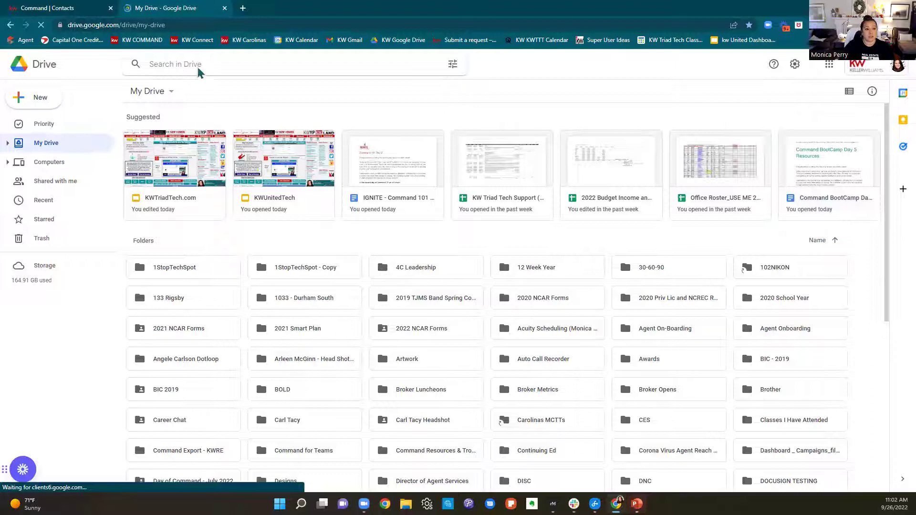
{"action": "type", "text": "boot camp"}
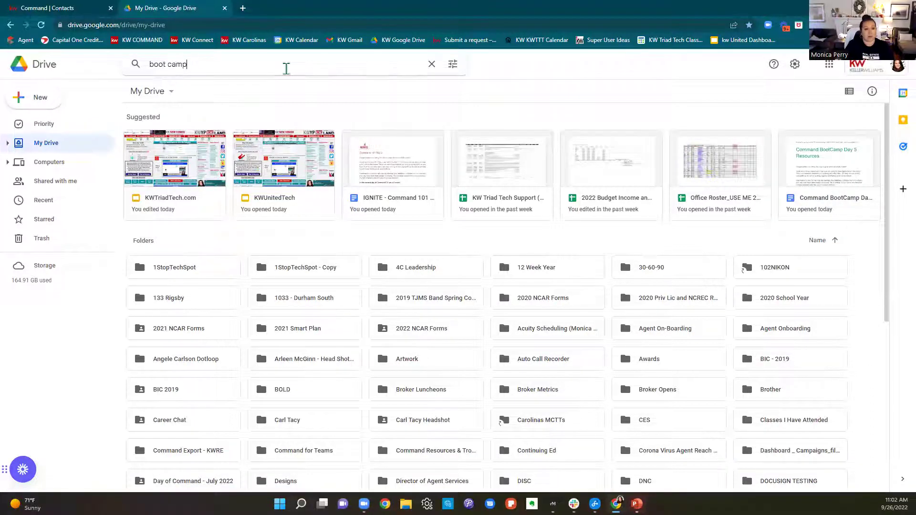
{"action": "left_click", "coordinate": [211, 111]}
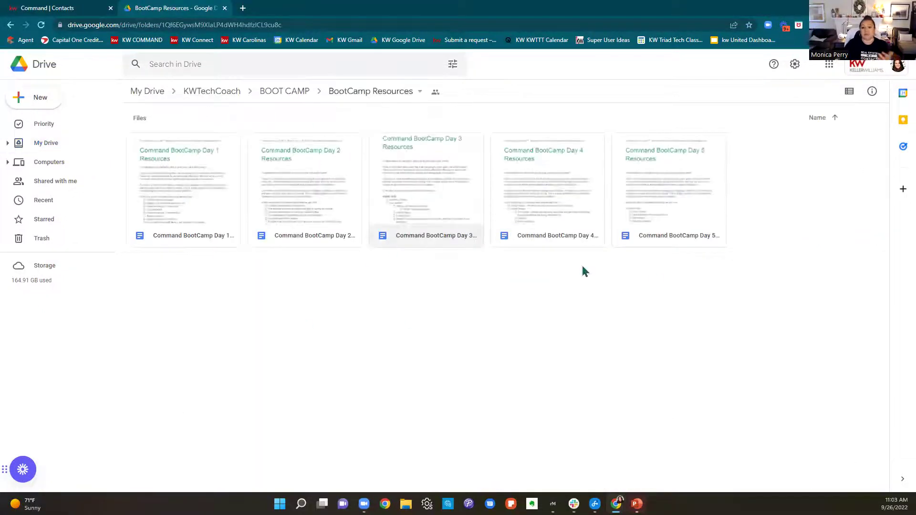
{"action": "double_click", "coordinate": [204, 178]}
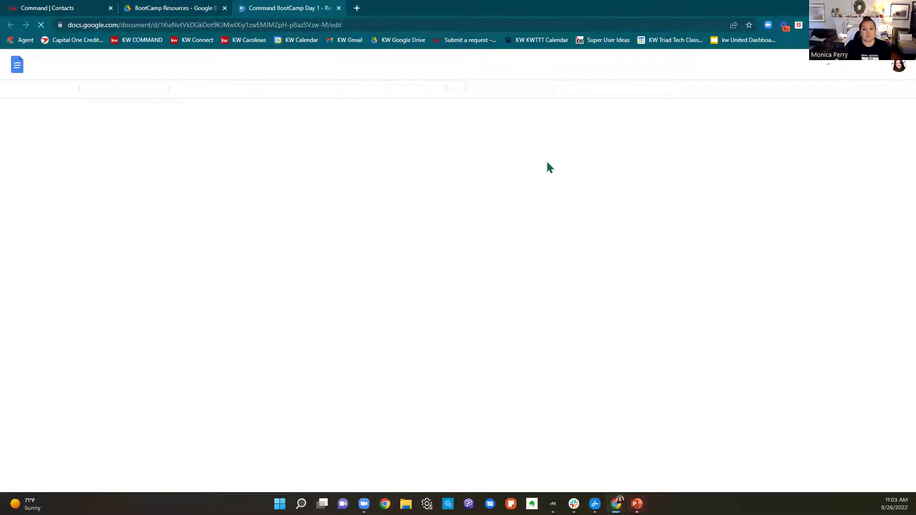
Scroll down through the Day 1 Resources doc's topics and Answers article links
{"action": "scroll", "coordinate": [562, 283], "scroll_direction": "down", "scroll_amount": 3}
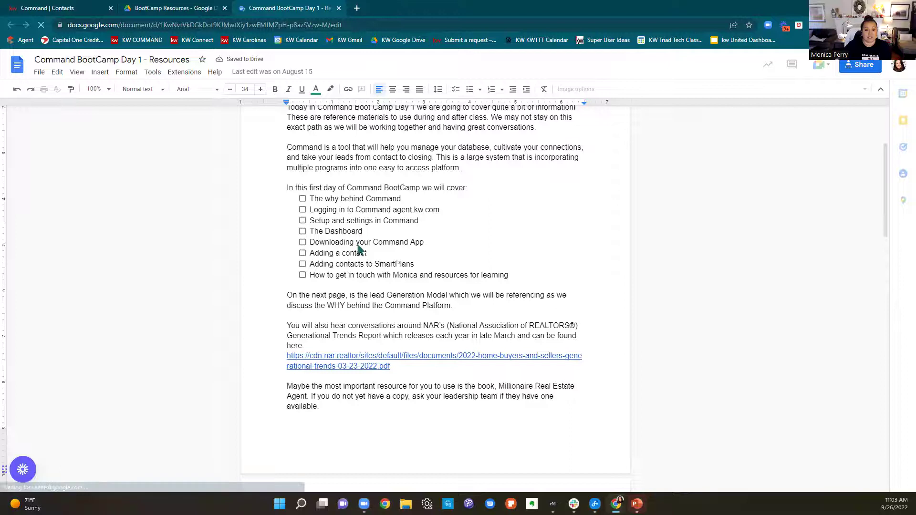
{"action": "scroll", "coordinate": [499, 224], "scroll_direction": "down", "scroll_amount": 1}
{"action": "scroll", "coordinate": [504, 229], "scroll_direction": "down", "scroll_amount": 8}
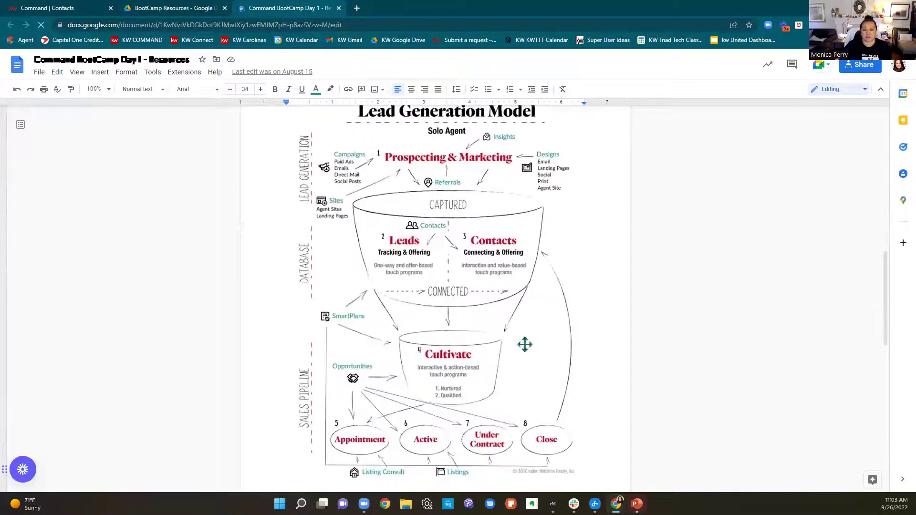
{"action": "scroll", "coordinate": [523, 343], "scroll_direction": "down", "scroll_amount": 7}
{"action": "scroll", "coordinate": [527, 345], "scroll_direction": "down", "scroll_amount": 4}
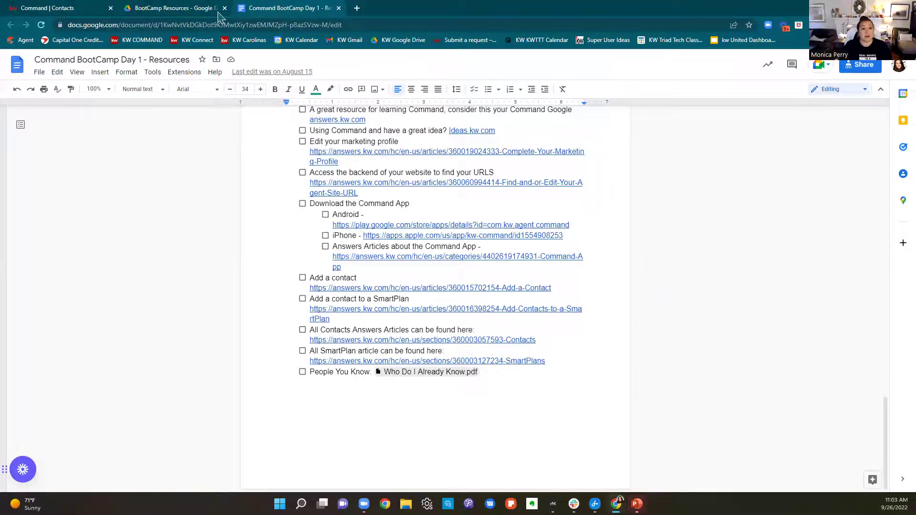
Glance at the BootCamp Resources folder, return to the doc's top, then switch to Command Contacts
{"action": "left_click", "coordinate": [150, 11]}
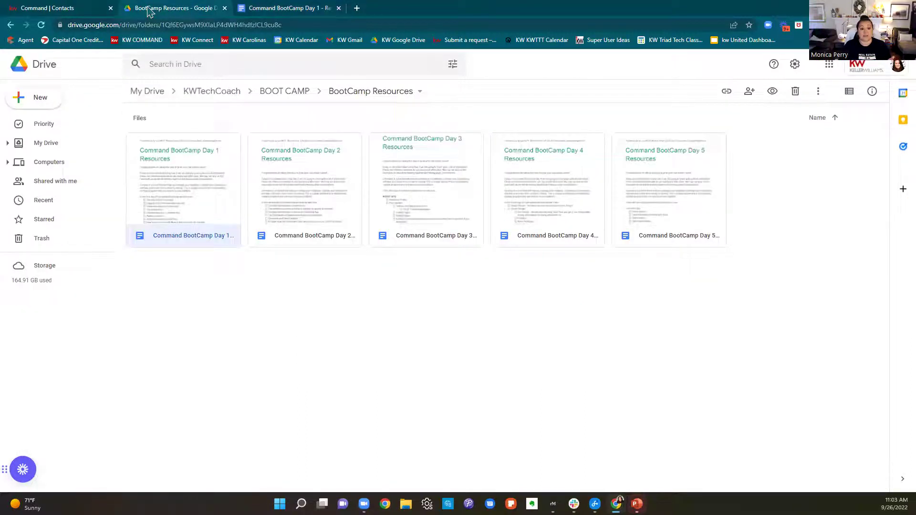
{"action": "left_click", "coordinate": [250, 8]}
{"action": "scroll", "coordinate": [455, 269], "scroll_direction": "up", "scroll_amount": 10}
{"action": "scroll", "coordinate": [453, 279], "scroll_direction": "up", "scroll_amount": 10}
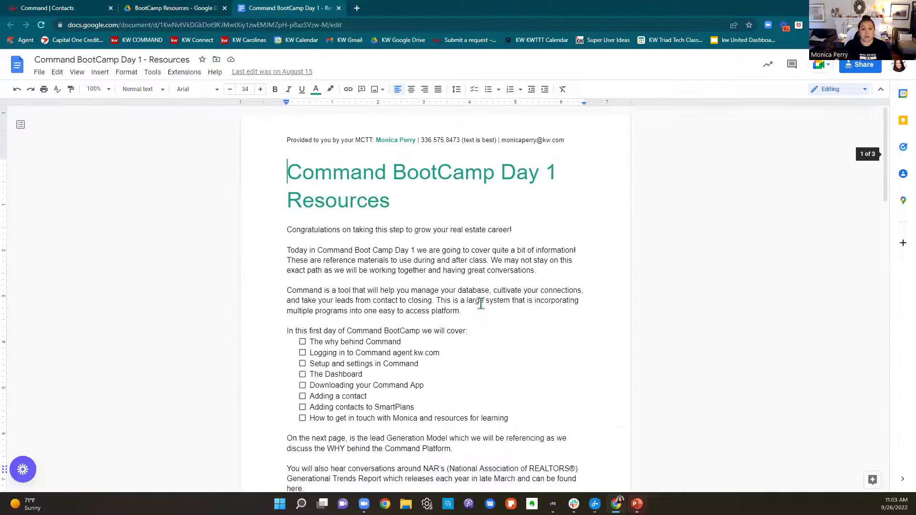
{"action": "left_click", "coordinate": [90, 8]}
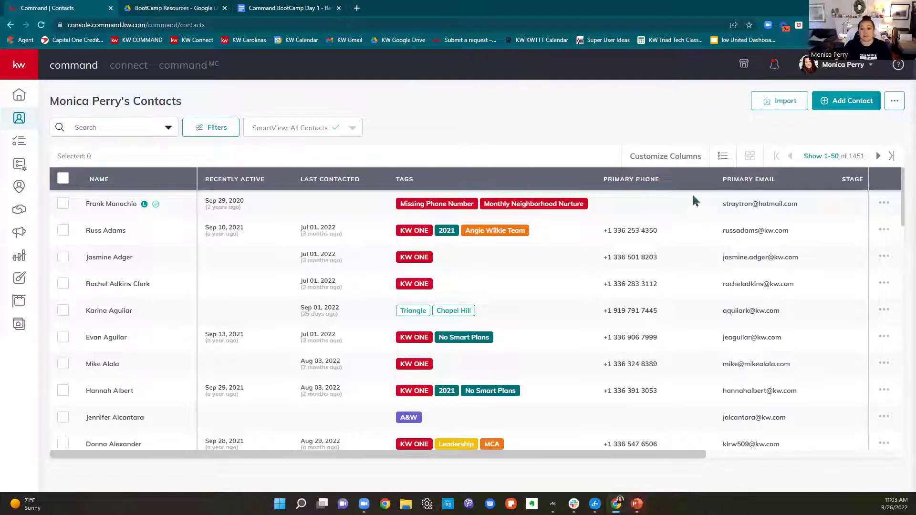
Look through the Contacts list and open the Add to Contacts form
{"action": "left_click_drag", "start_coordinate": [749, 179], "coordinate": [906, 182]}
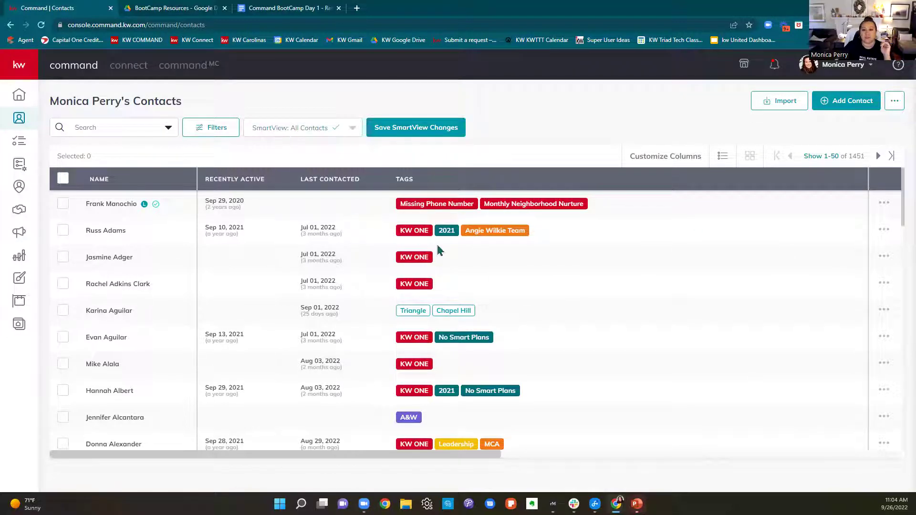
{"action": "scroll", "coordinate": [438, 247], "scroll_direction": "down", "scroll_amount": 6}
{"action": "scroll", "coordinate": [437, 248], "scroll_direction": "down", "scroll_amount": 15}
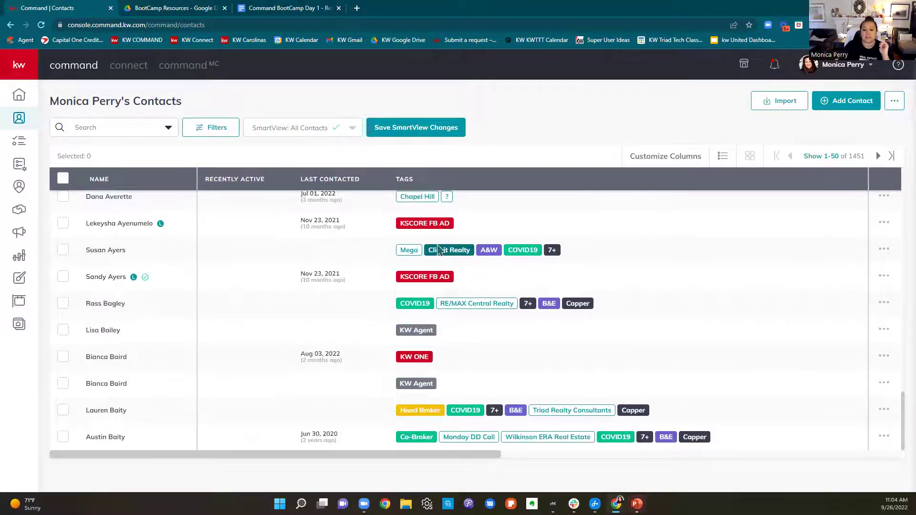
{"action": "scroll", "coordinate": [449, 262], "scroll_direction": "up", "scroll_amount": 15}
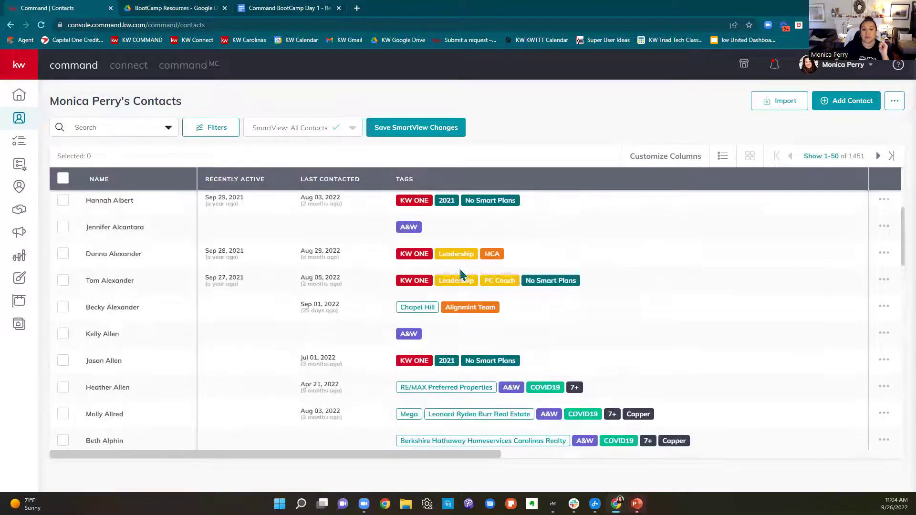
{"action": "scroll", "coordinate": [462, 273], "scroll_direction": "up", "scroll_amount": 4}
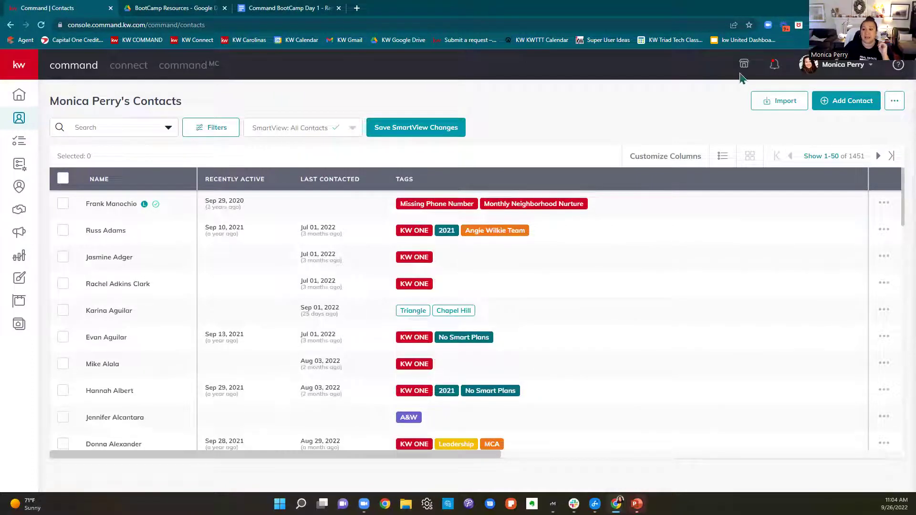
{"action": "left_click", "coordinate": [836, 105]}
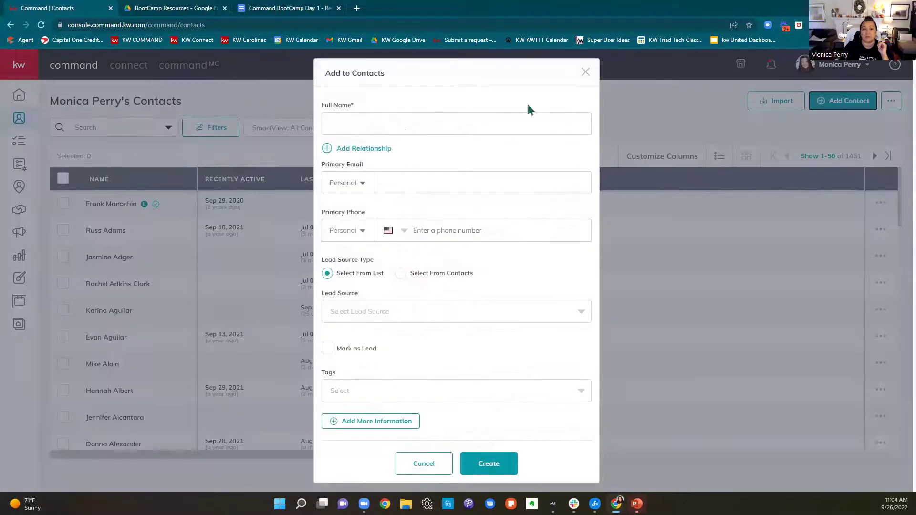
Enter the new contact's full name, primary e-mail address and primary phone number
{"action": "left_click", "coordinate": [398, 130]}
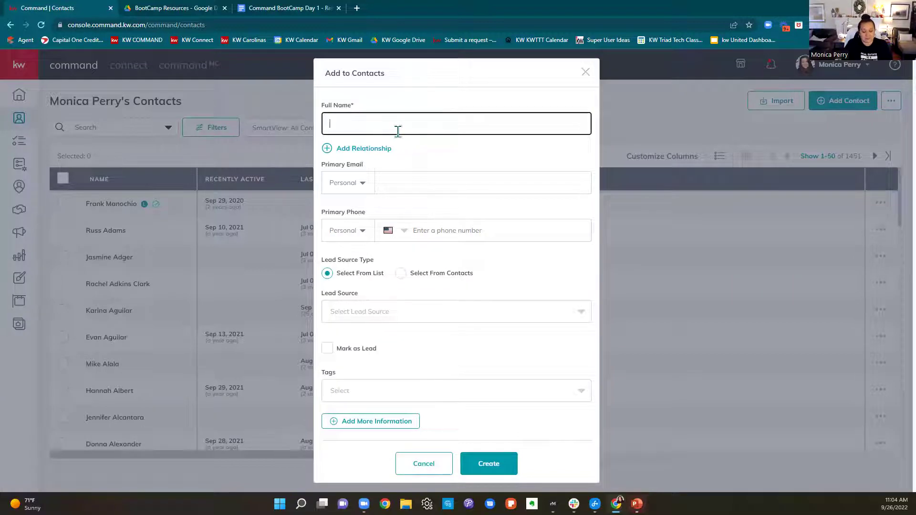
{"action": "type", "text": "Fake Contact"}
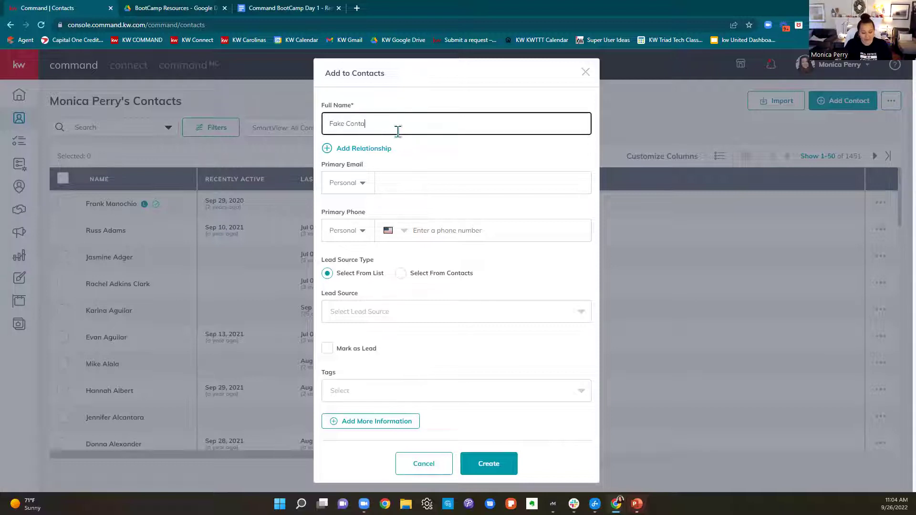
{"action": "left_click", "coordinate": [424, 191]}
{"action": "type", "text": "fakecontac"}
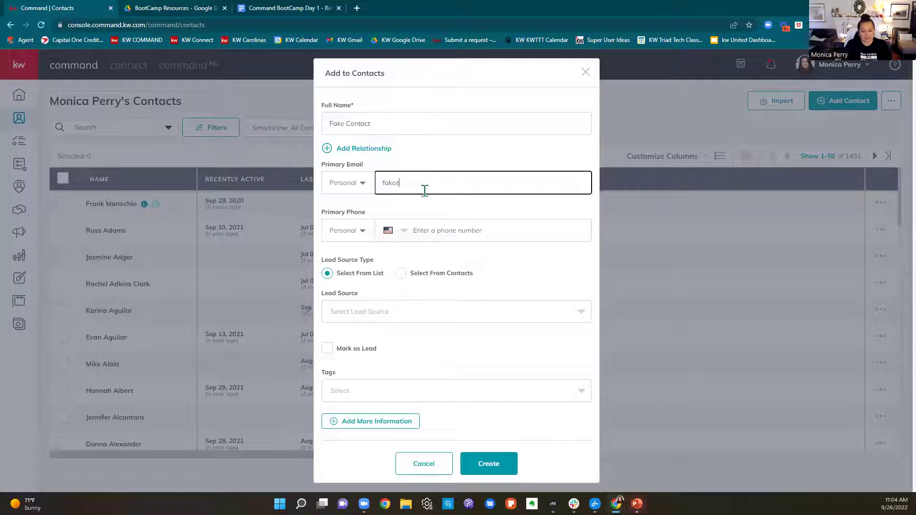
{"action": "type", "text": "t"}
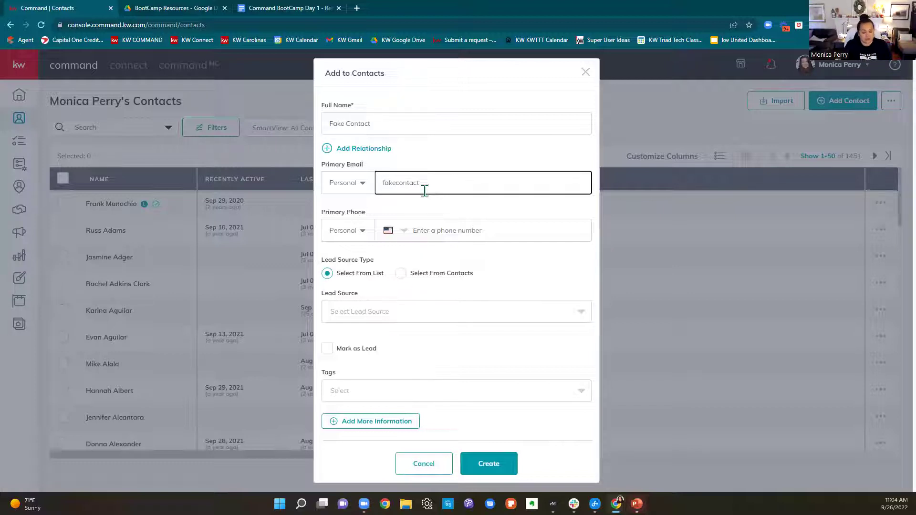
{"action": "type", "text": "@gmail.com"}
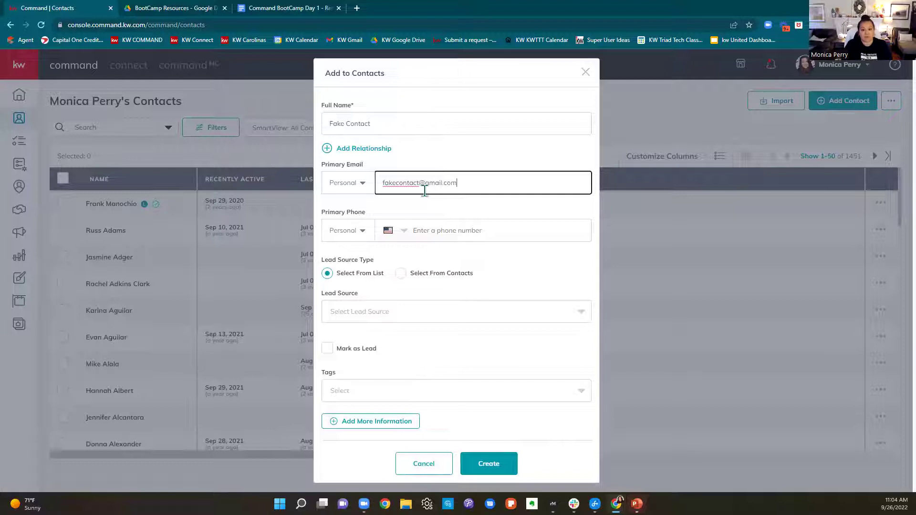
{"action": "left_click", "coordinate": [459, 233]}
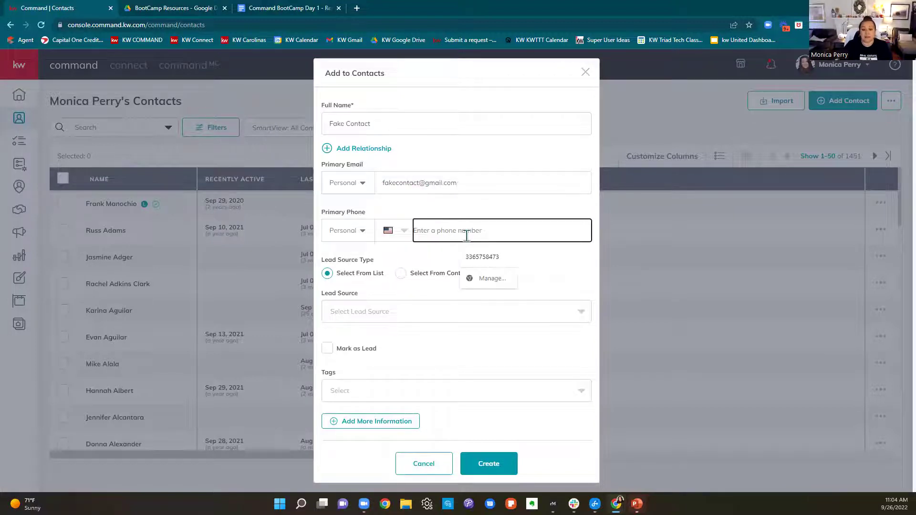
{"action": "type", "text": "336) 555-"}
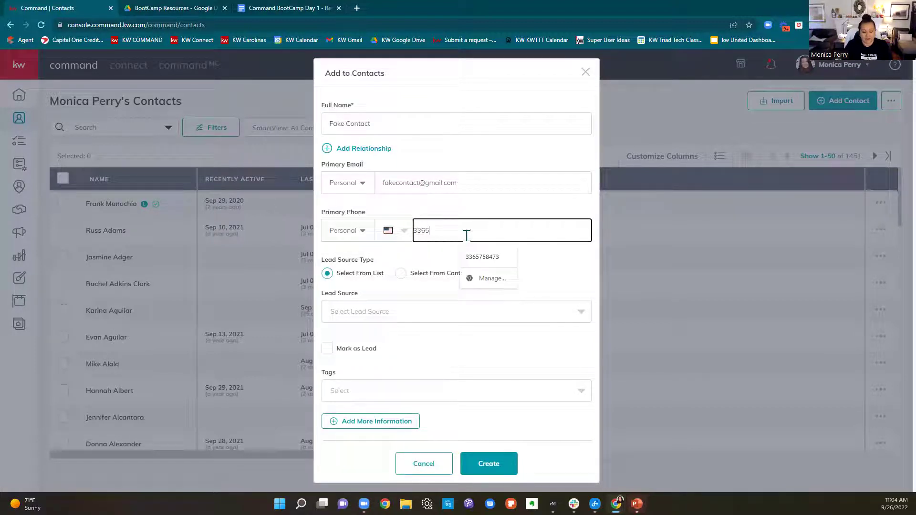
{"action": "type", "text": "5555"}
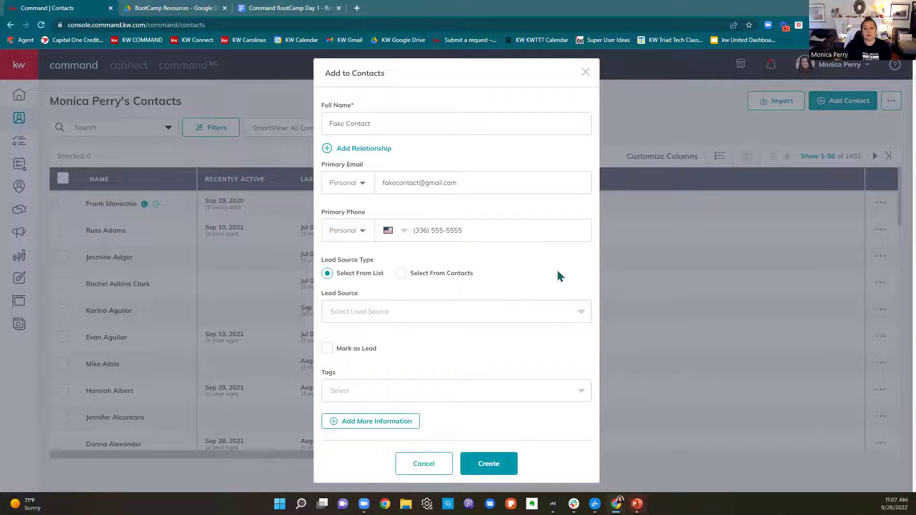
{"action": "left_click", "coordinate": [467, 312]}
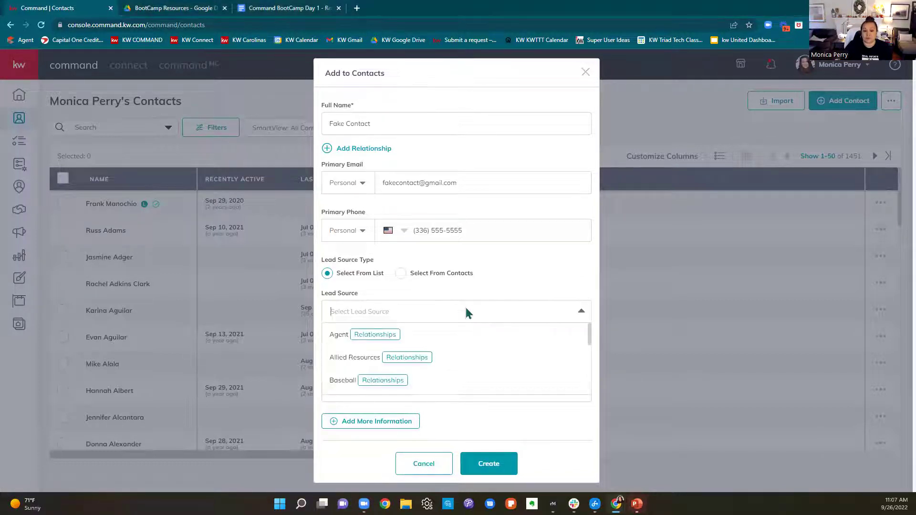
Create a custom lead source named Networking Group and select it for the contact
{"action": "scroll", "coordinate": [476, 370], "scroll_direction": "down", "scroll_amount": 1}
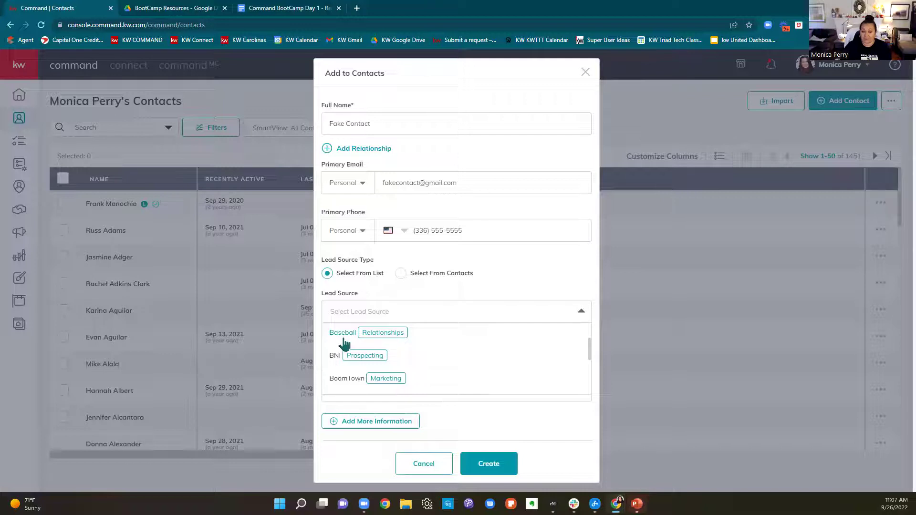
{"action": "scroll", "coordinate": [506, 368], "scroll_direction": "down", "scroll_amount": 1}
{"action": "scroll", "coordinate": [506, 367], "scroll_direction": "down", "scroll_amount": 4}
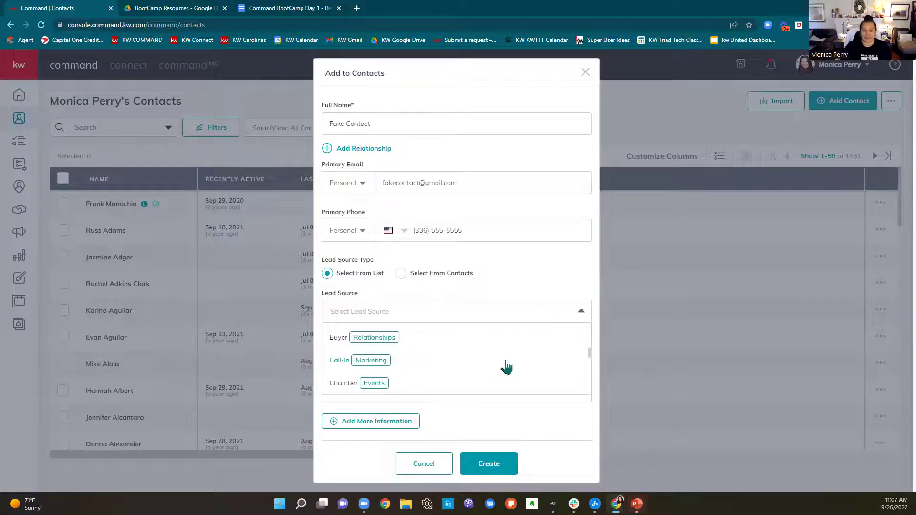
{"action": "scroll", "coordinate": [506, 368], "scroll_direction": "down", "scroll_amount": 3}
{"action": "scroll", "coordinate": [506, 367], "scroll_direction": "down", "scroll_amount": 3}
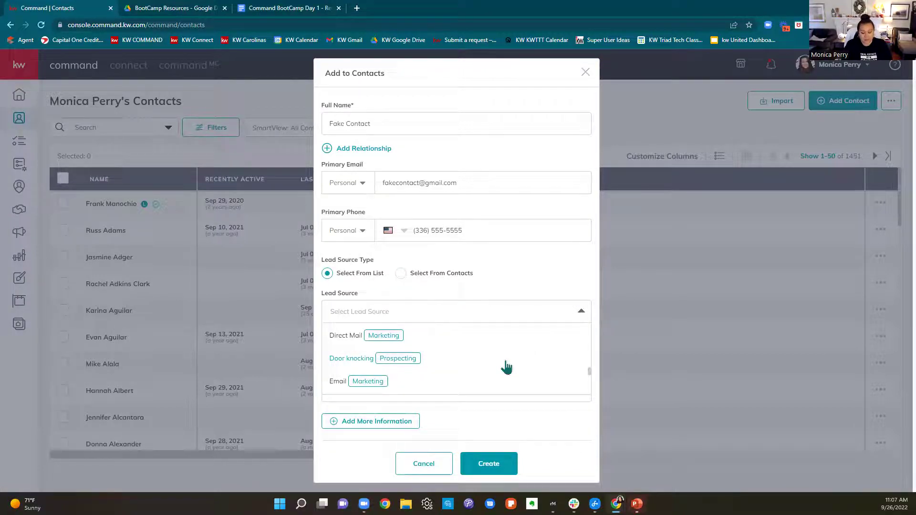
{"action": "type", "text": "Ne"}
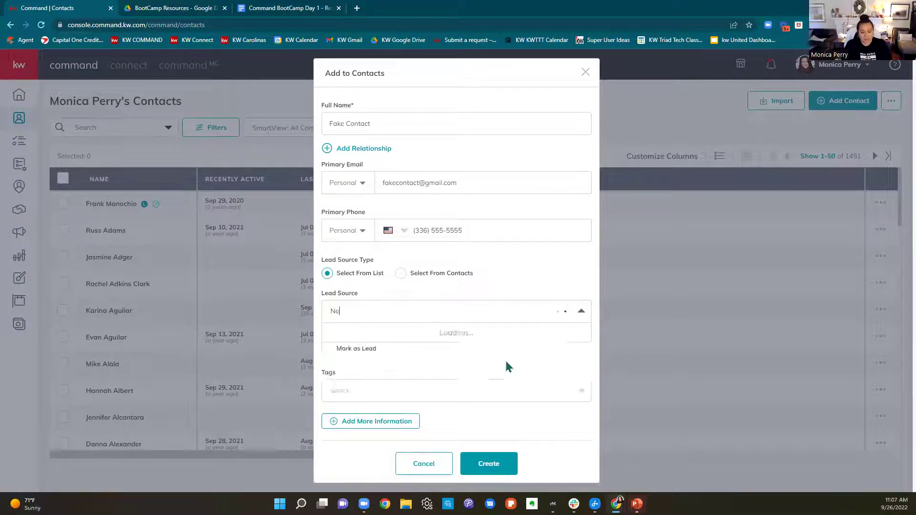
{"action": "type", "text": "twork"}
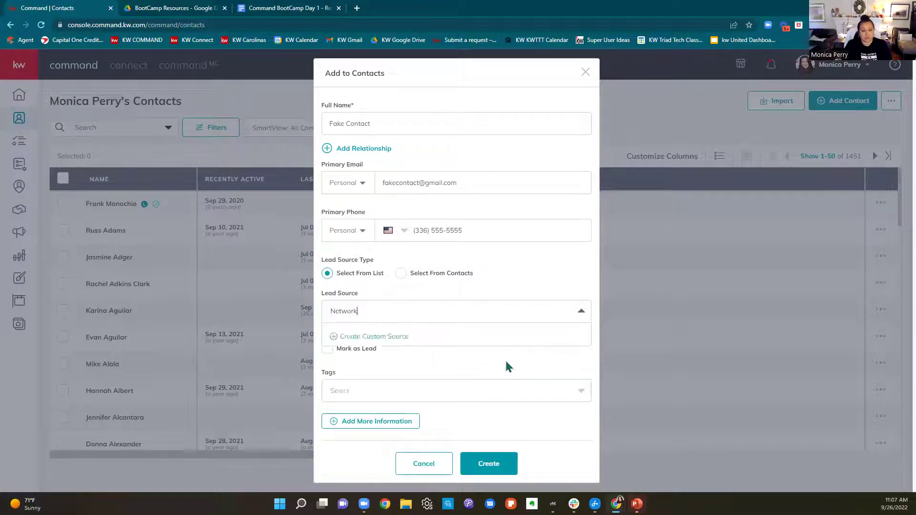
{"action": "type", "text": "ing Group"}
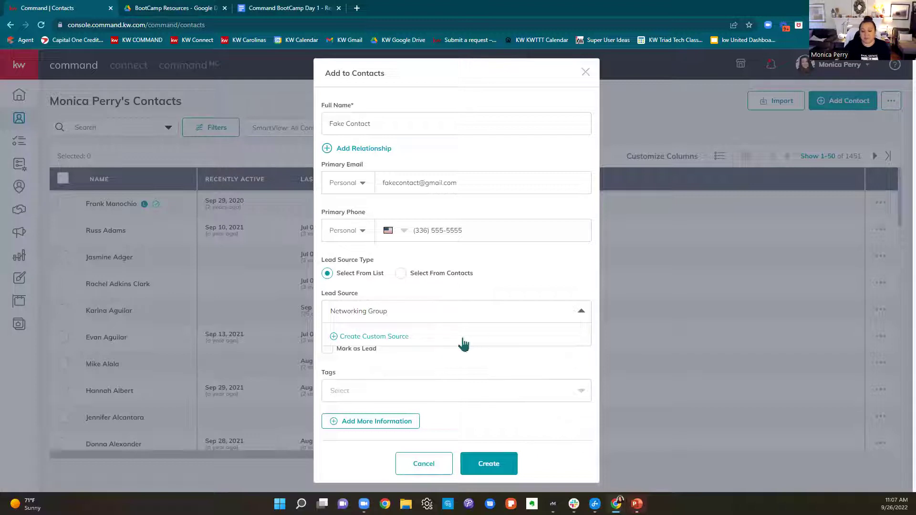
{"action": "left_click", "coordinate": [358, 338]}
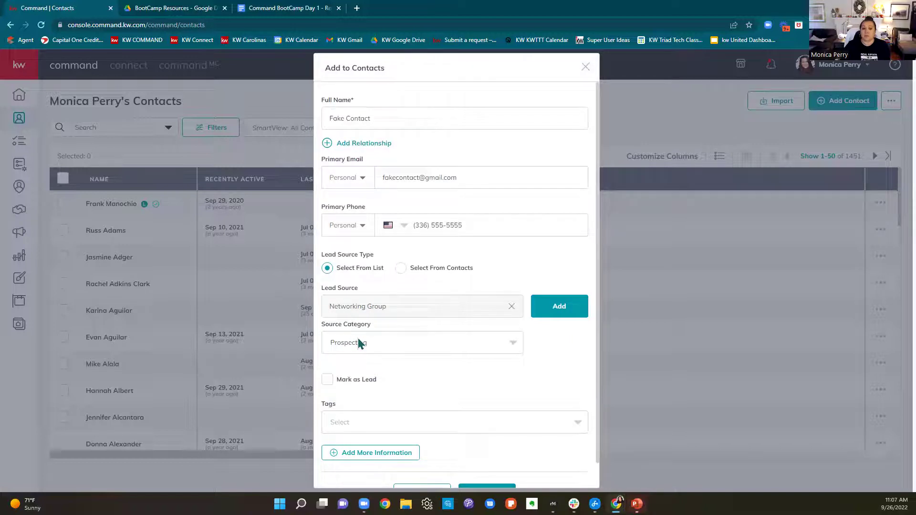
{"action": "left_click", "coordinate": [548, 313]}
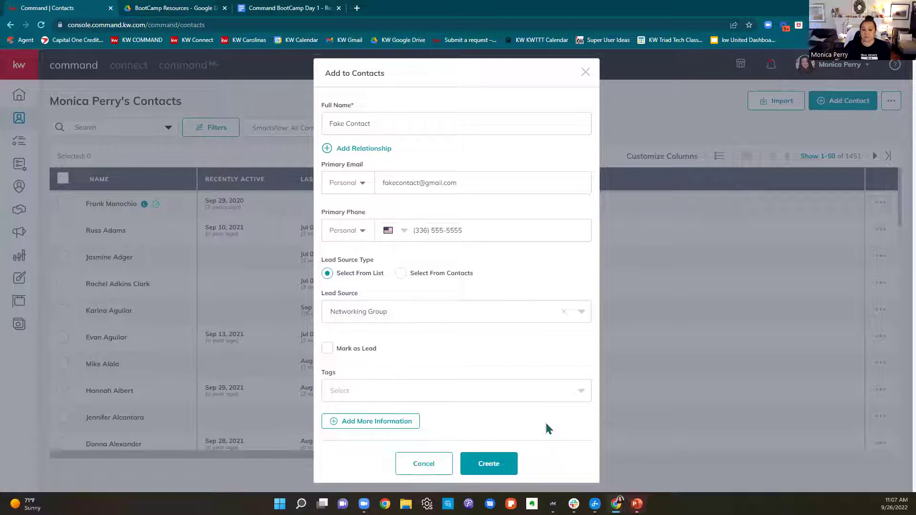
{"action": "left_click", "coordinate": [397, 320]}
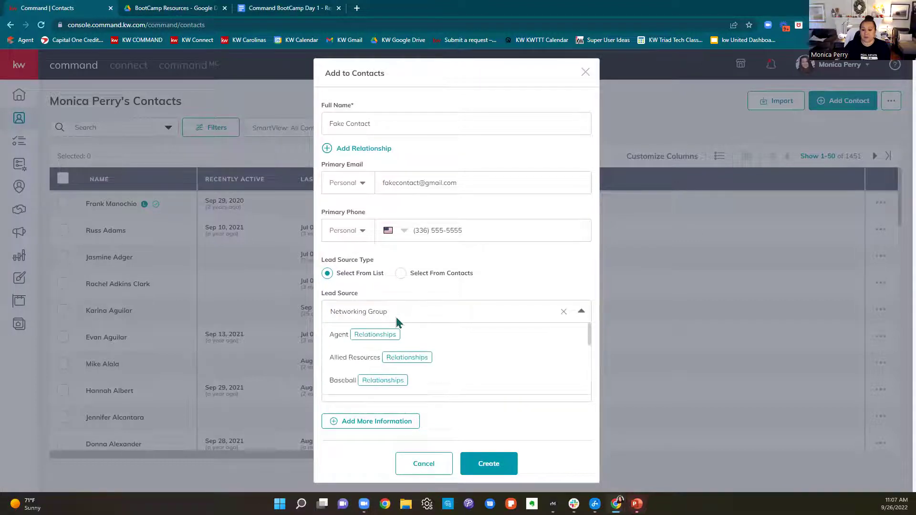
{"action": "left_click", "coordinate": [518, 290]}
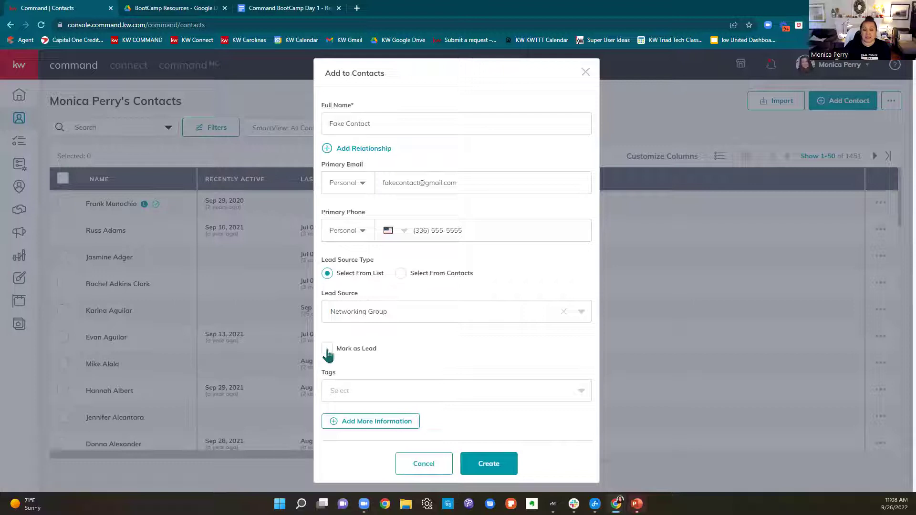
{"action": "left_click", "coordinate": [267, 8]}
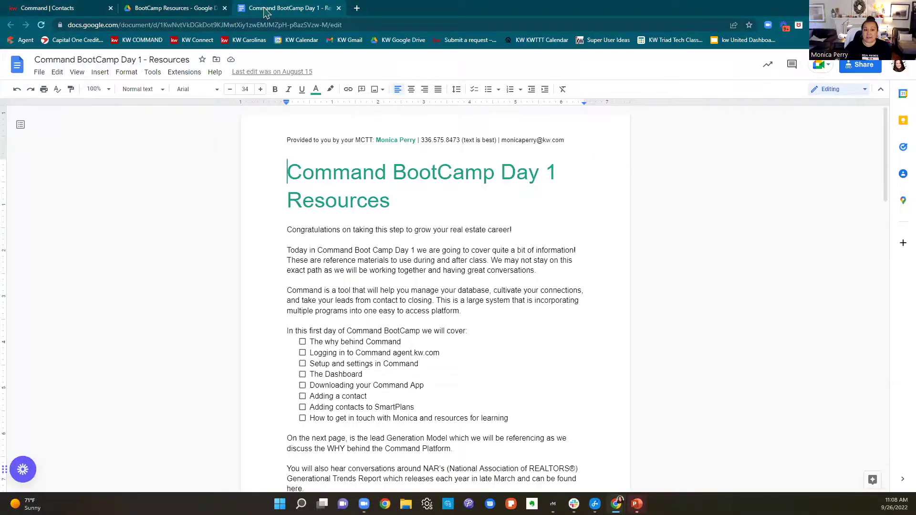
{"action": "scroll", "coordinate": [520, 273], "scroll_direction": "down", "scroll_amount": 10}
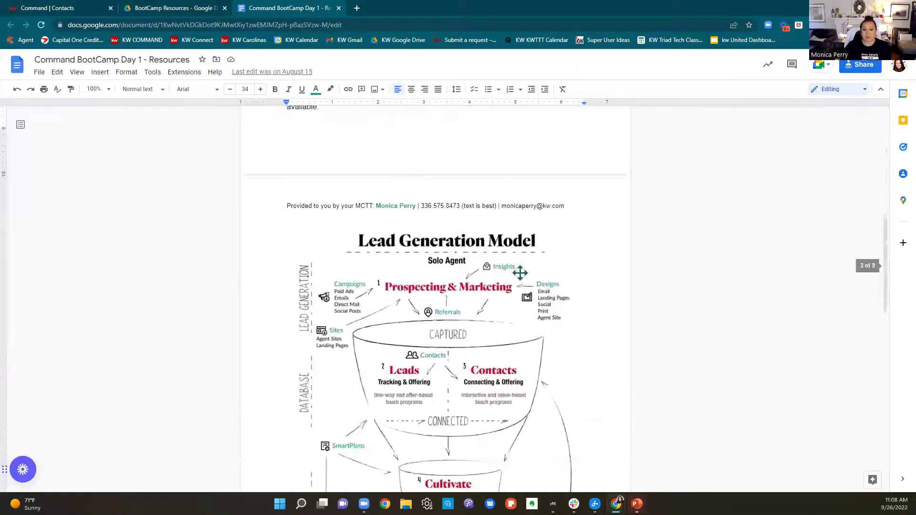
{"action": "scroll", "coordinate": [520, 273], "scroll_direction": "down", "scroll_amount": 2}
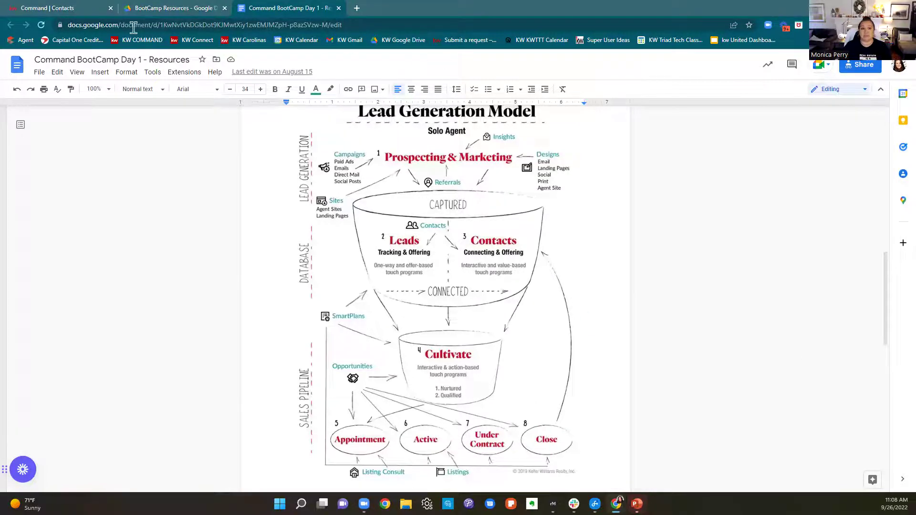
{"action": "left_click", "coordinate": [95, 10]}
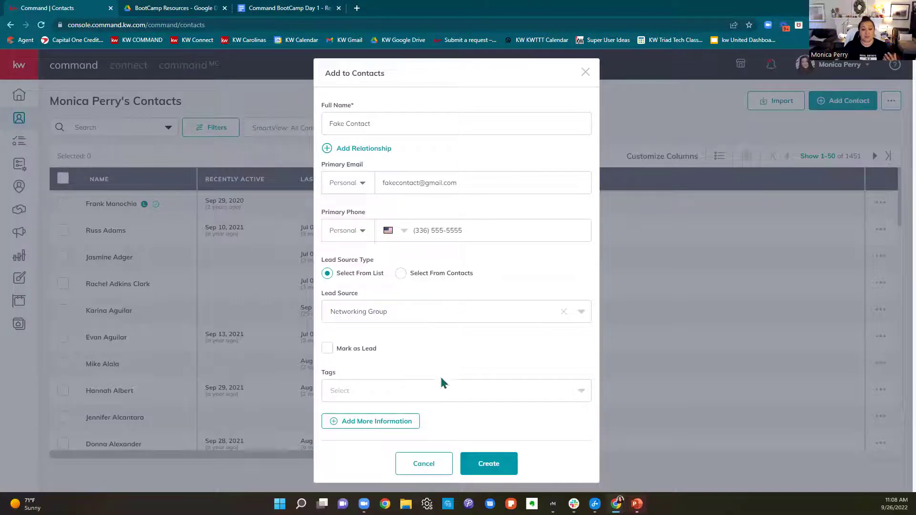
Browse the existing tags in the contact's Tags dropdown
{"action": "left_click", "coordinate": [436, 392]}
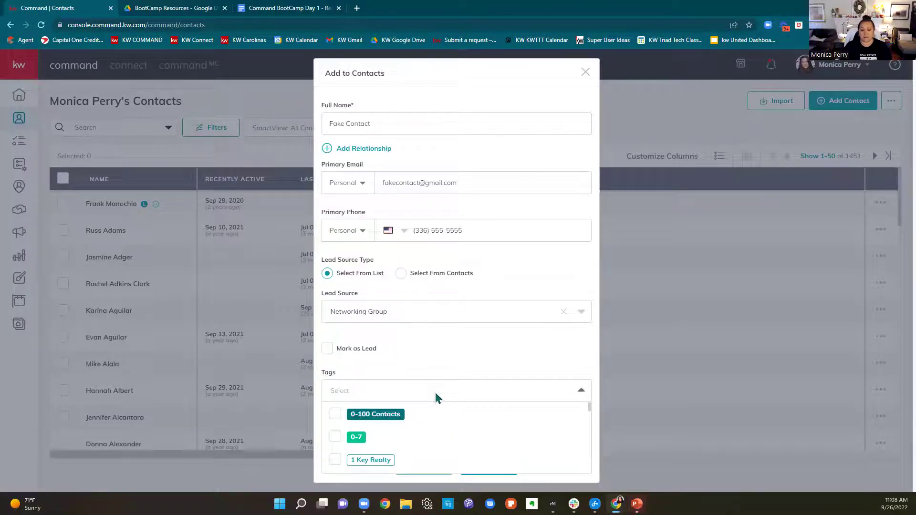
{"action": "scroll", "coordinate": [532, 441], "scroll_direction": "down", "scroll_amount": 8}
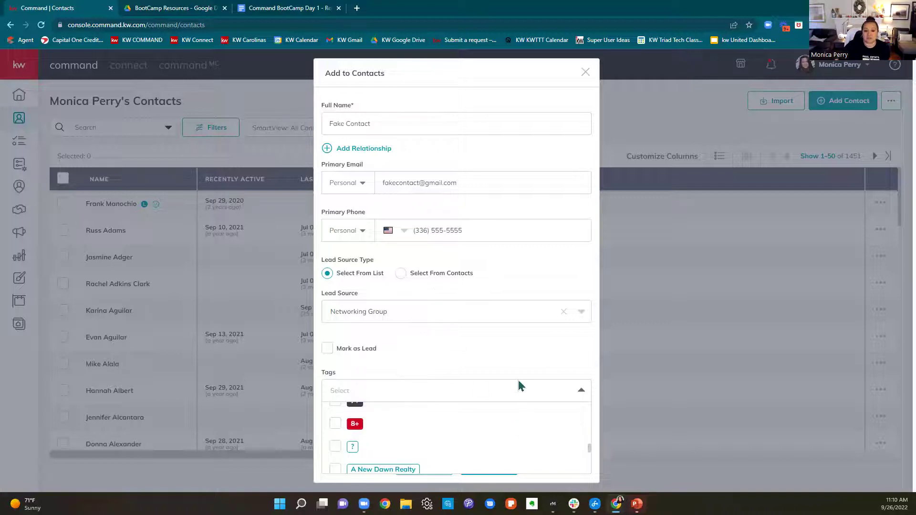
{"action": "scroll", "coordinate": [515, 450], "scroll_direction": "down", "scroll_amount": 3}
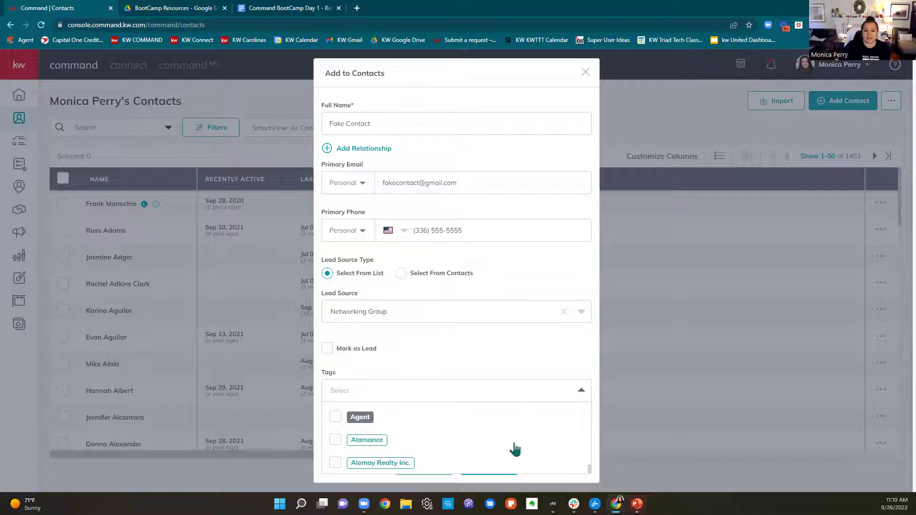
{"action": "scroll", "coordinate": [515, 450], "scroll_direction": "down", "scroll_amount": 5}
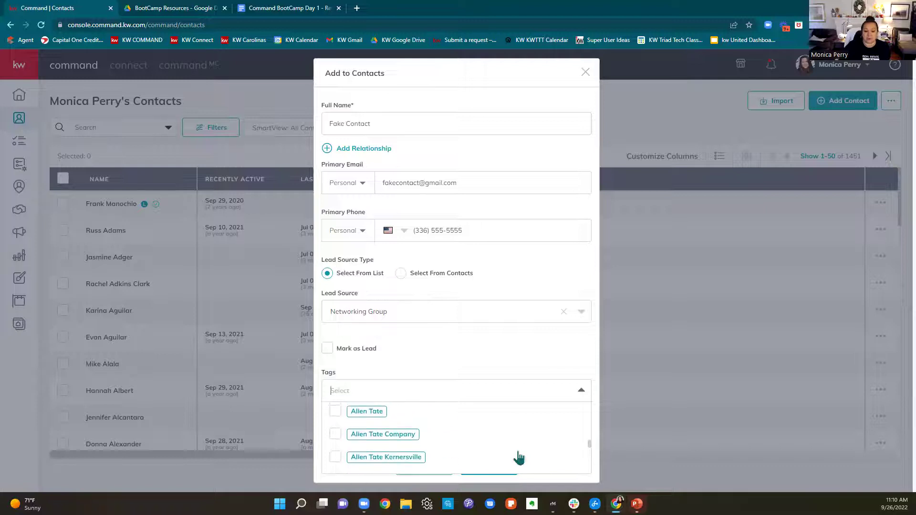
{"action": "scroll", "coordinate": [518, 458], "scroll_direction": "down", "scroll_amount": 4}
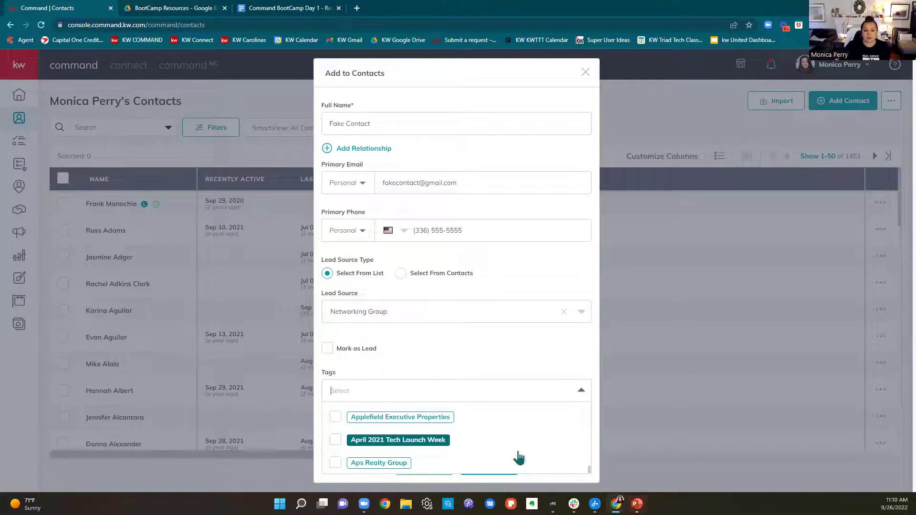
Create a purple custom tag named Pet Fan and attach it to the contact
{"action": "left_click", "coordinate": [490, 57]}
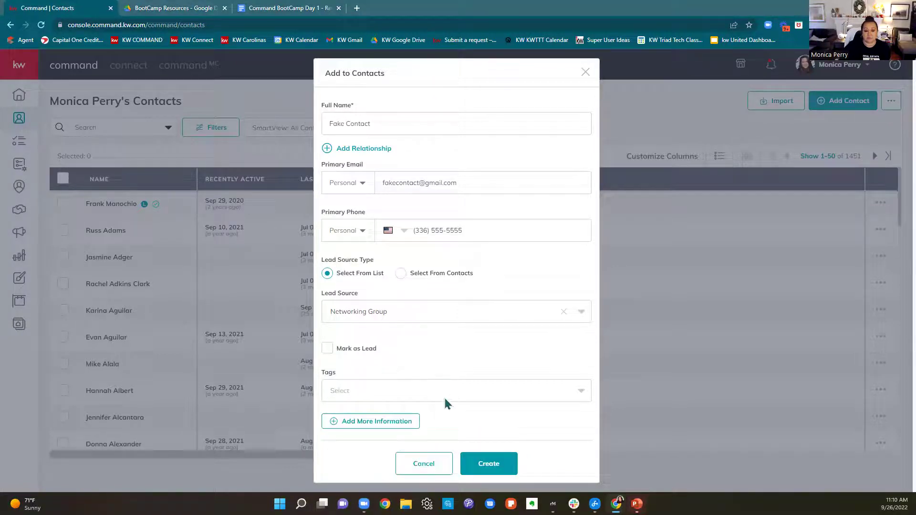
{"action": "left_click", "coordinate": [445, 399]}
{"action": "type", "text": "Pet "}
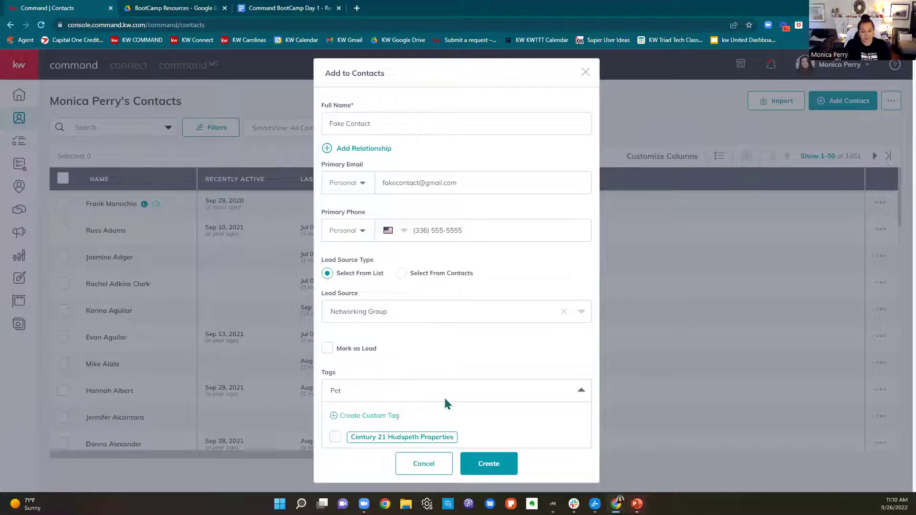
{"action": "type", "text": "Fan"}
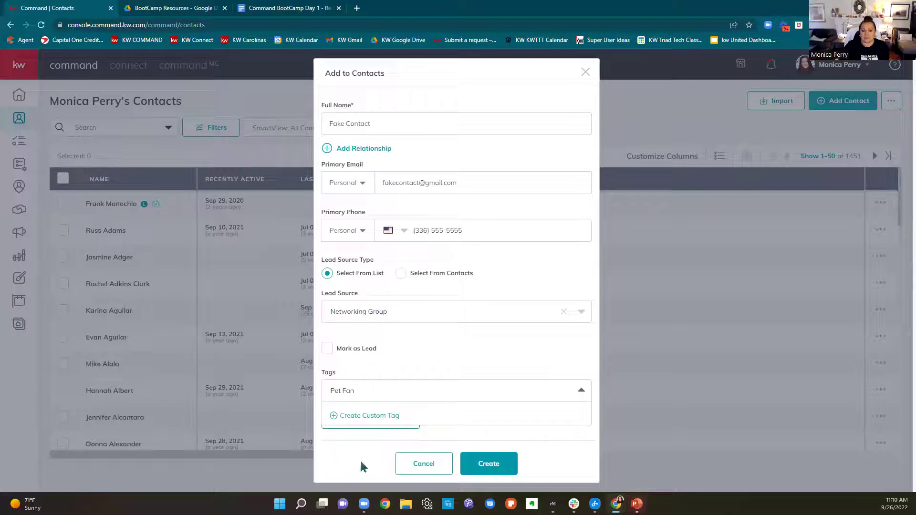
{"action": "left_click", "coordinate": [353, 417]}
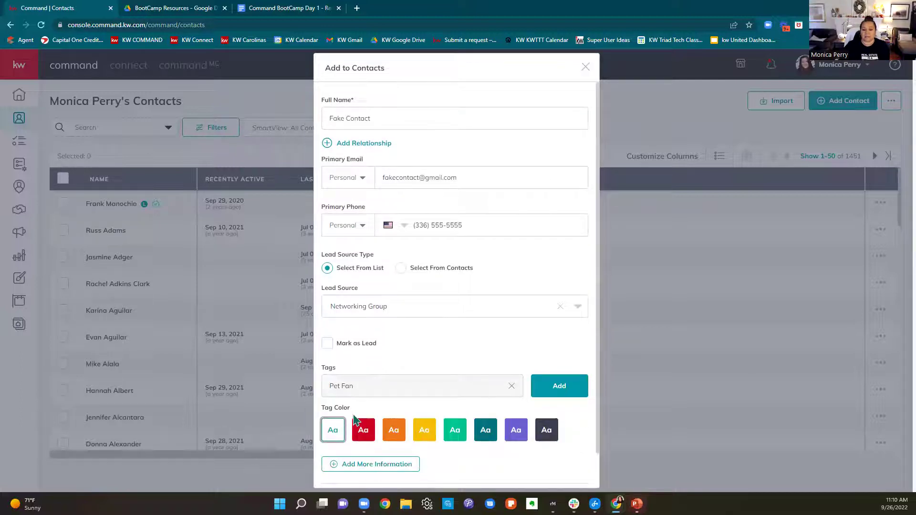
{"action": "left_click", "coordinate": [515, 430]}
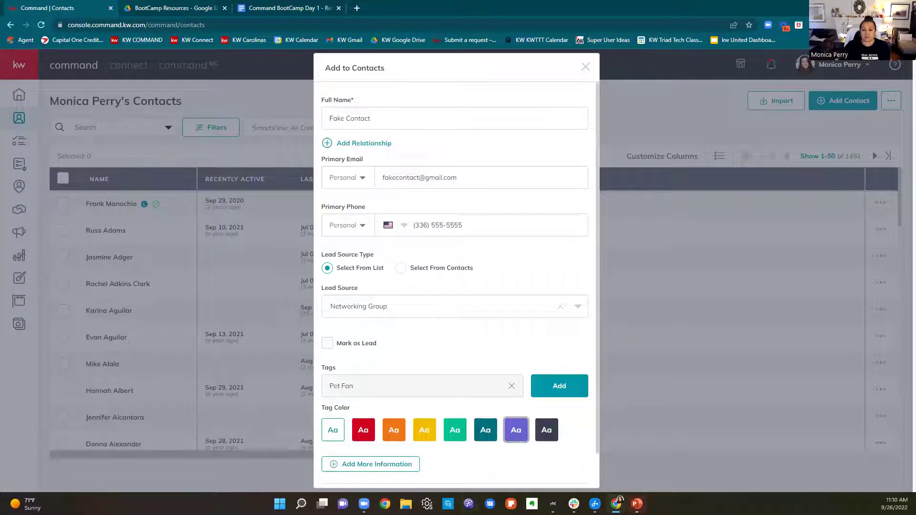
{"action": "left_click", "coordinate": [575, 392]}
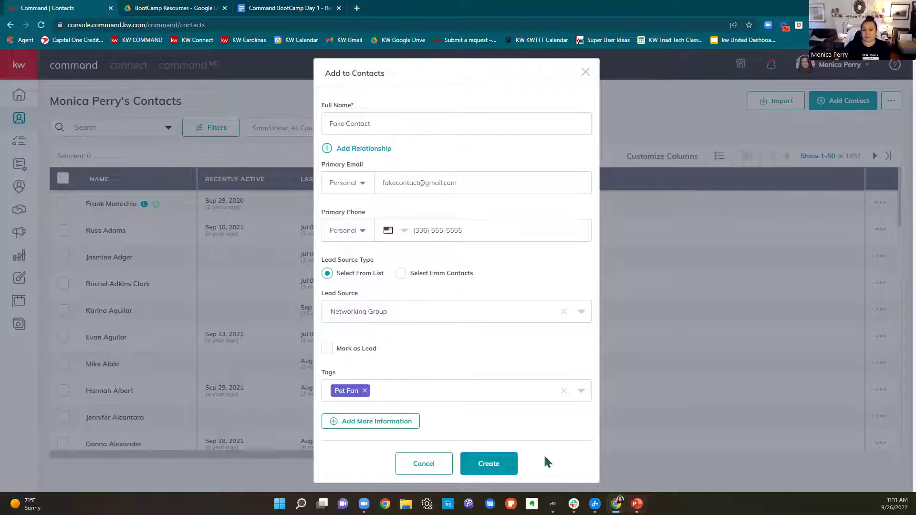
Add a Spouse relationship linking the second test contact to this contact
{"action": "left_click", "coordinate": [358, 152]}
{"action": "left_click", "coordinate": [417, 153]}
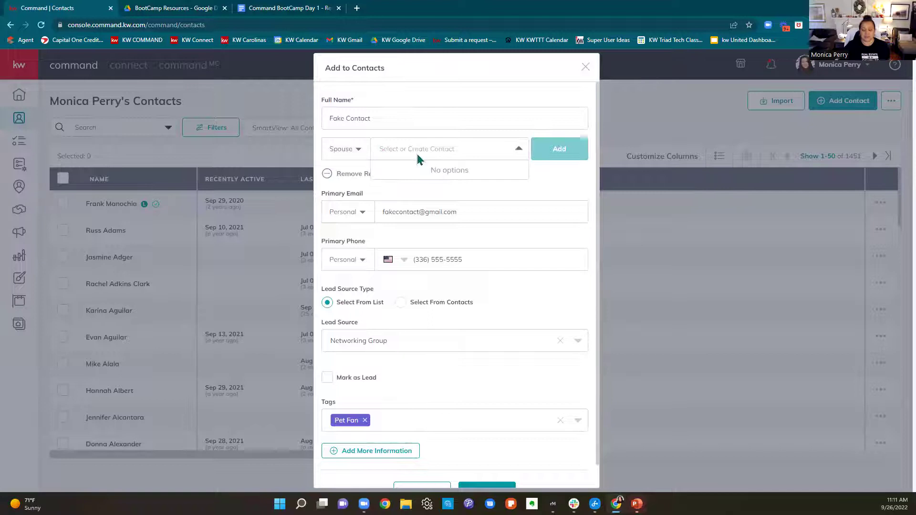
{"action": "type", "text": "Fake"}
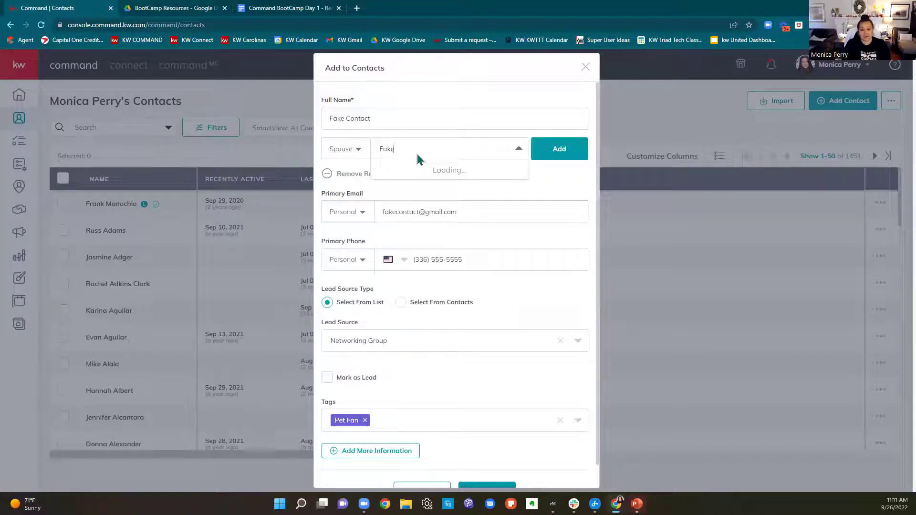
{"action": "type", "text": " Contact"}
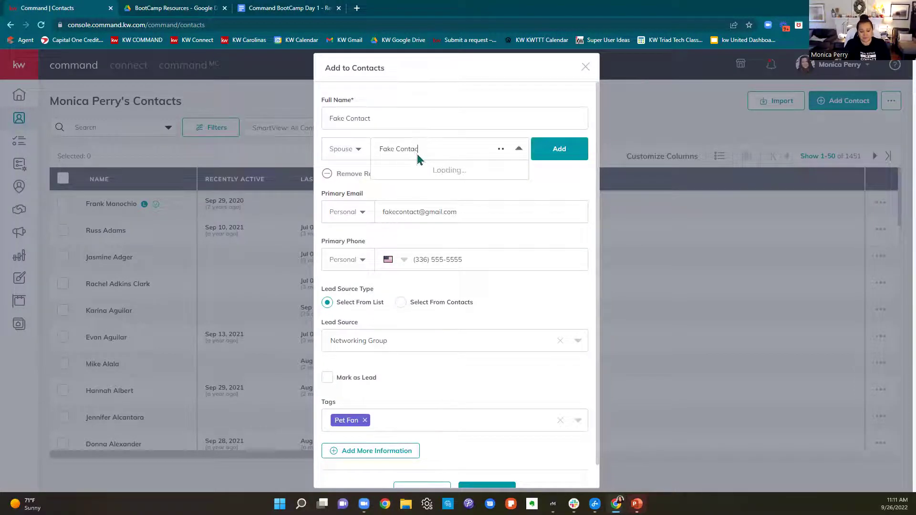
{"action": "type", "text": "two"}
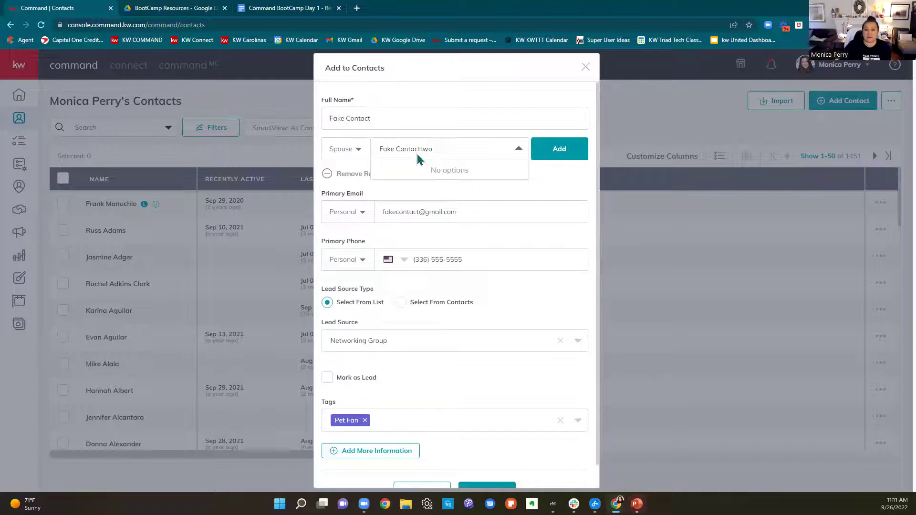
{"action": "left_click", "coordinate": [560, 156]}
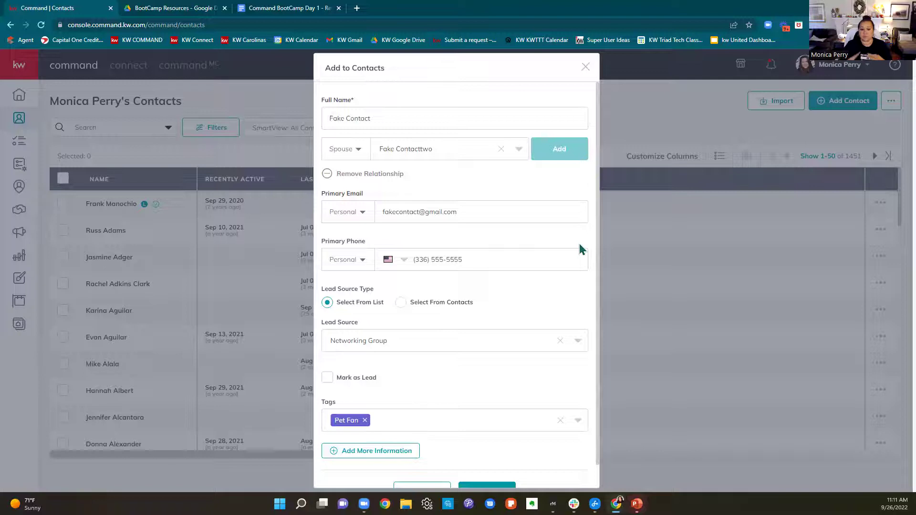
{"action": "scroll", "coordinate": [581, 248], "scroll_direction": "down", "scroll_amount": 1}
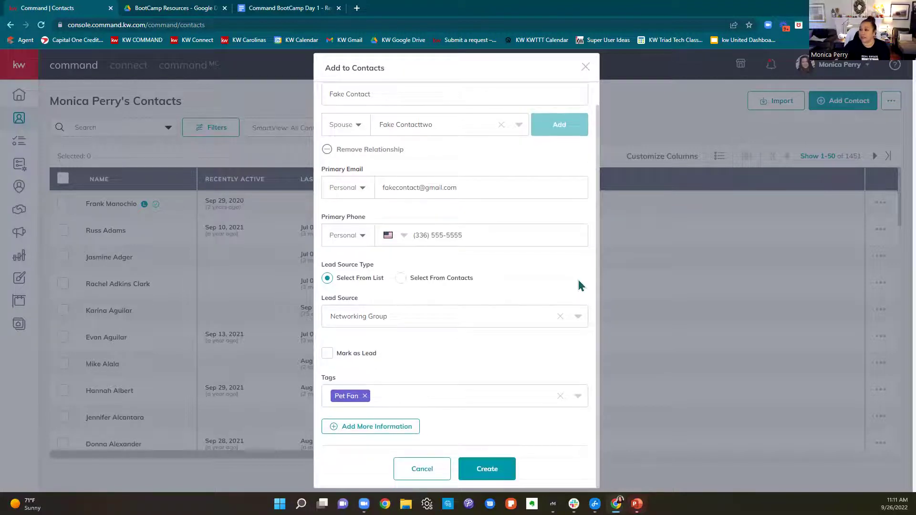
Expand Additional Contact Information and enter the home street address from the suggestion list
{"action": "left_click", "coordinate": [361, 428]}
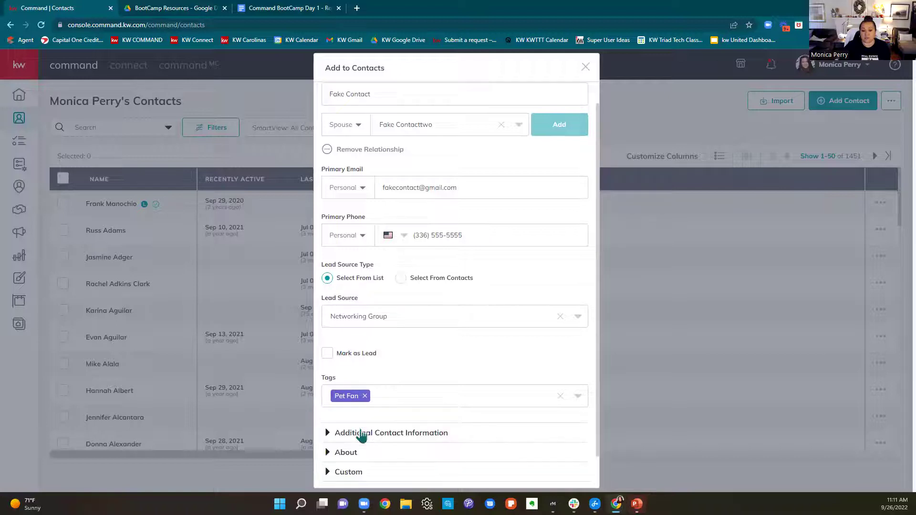
{"action": "scroll", "coordinate": [524, 355], "scroll_direction": "down", "scroll_amount": 1}
{"action": "left_click", "coordinate": [371, 401]}
{"action": "scroll", "coordinate": [483, 373], "scroll_direction": "down", "scroll_amount": 6}
{"action": "scroll", "coordinate": [486, 378], "scroll_direction": "down", "scroll_amount": 1}
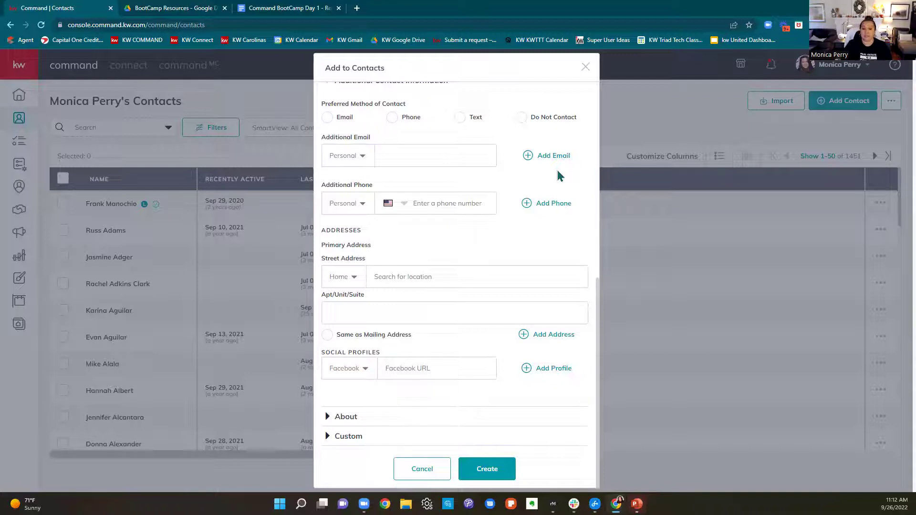
{"action": "left_click", "coordinate": [448, 277]}
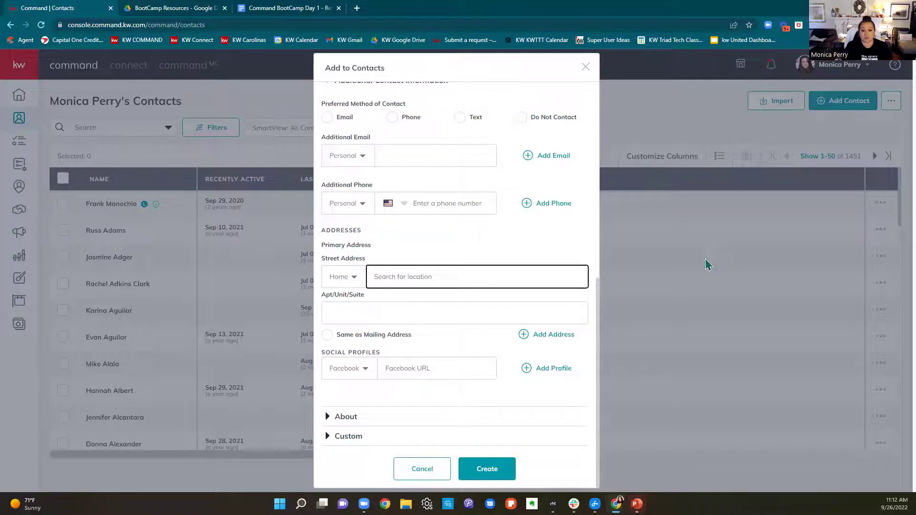
{"action": "type", "text": "123 M"}
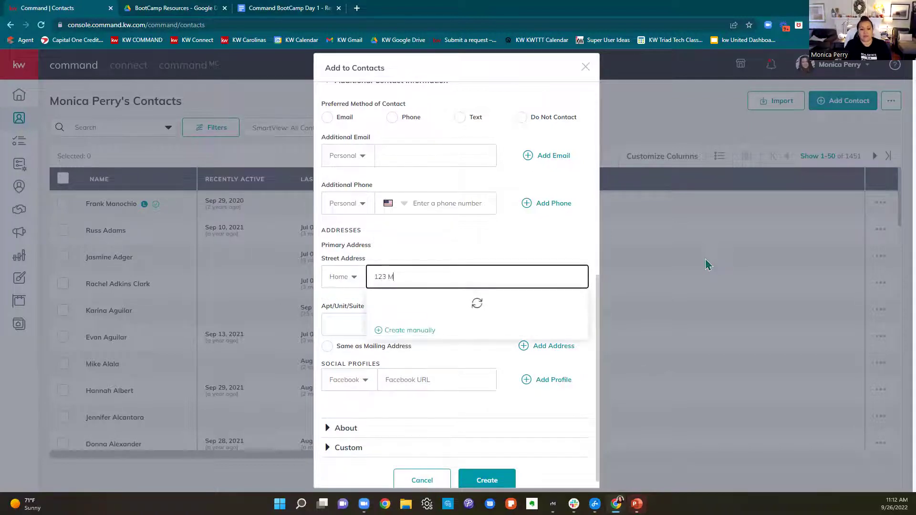
{"action": "type", "text": "ain"}
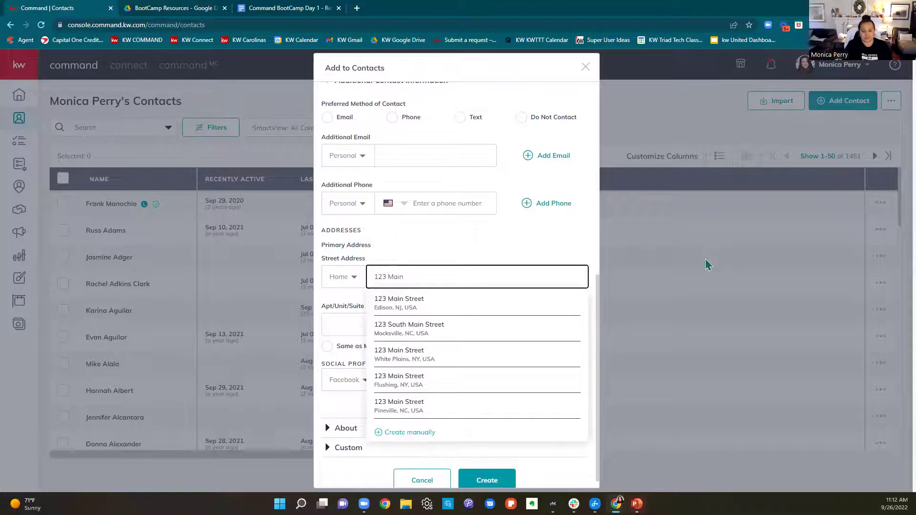
{"action": "type", "text": " Street"}
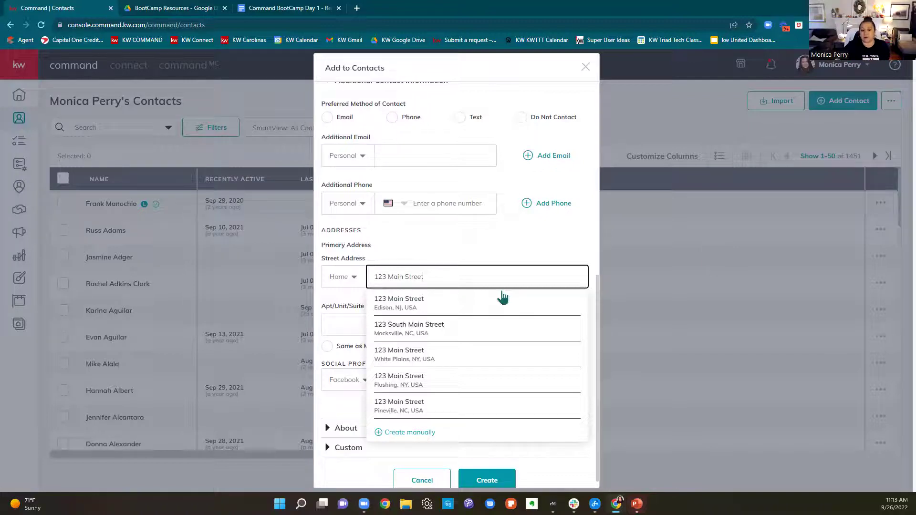
{"action": "left_click", "coordinate": [429, 329]}
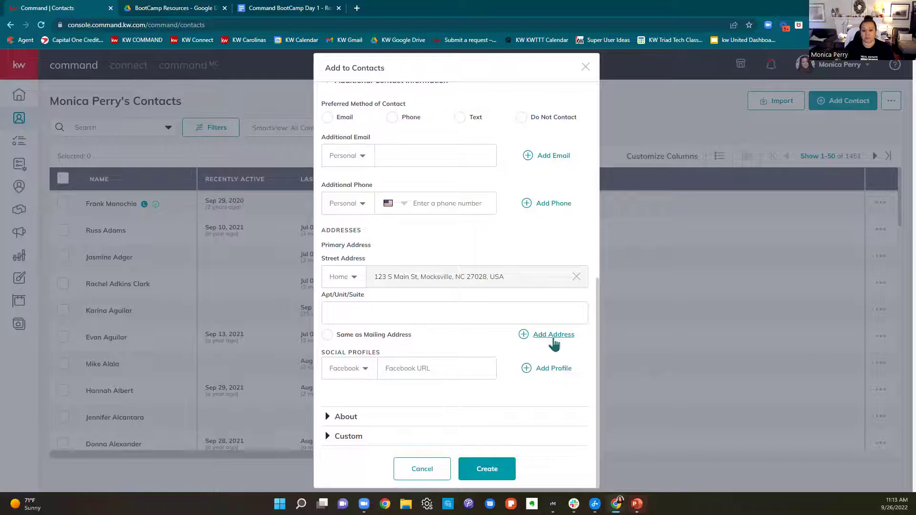
Keep Facebook as the social profile type, then expand the About and Custom sections
{"action": "left_click", "coordinate": [355, 375]}
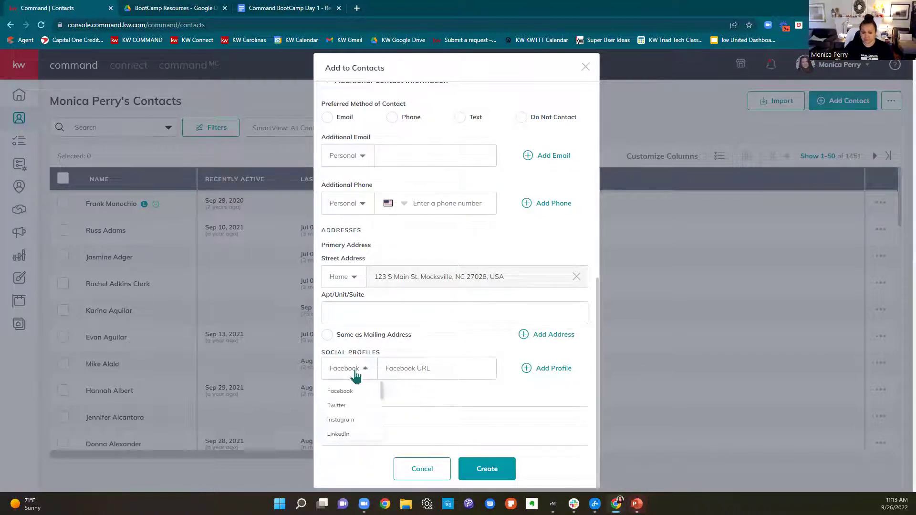
{"action": "left_click", "coordinate": [419, 365]}
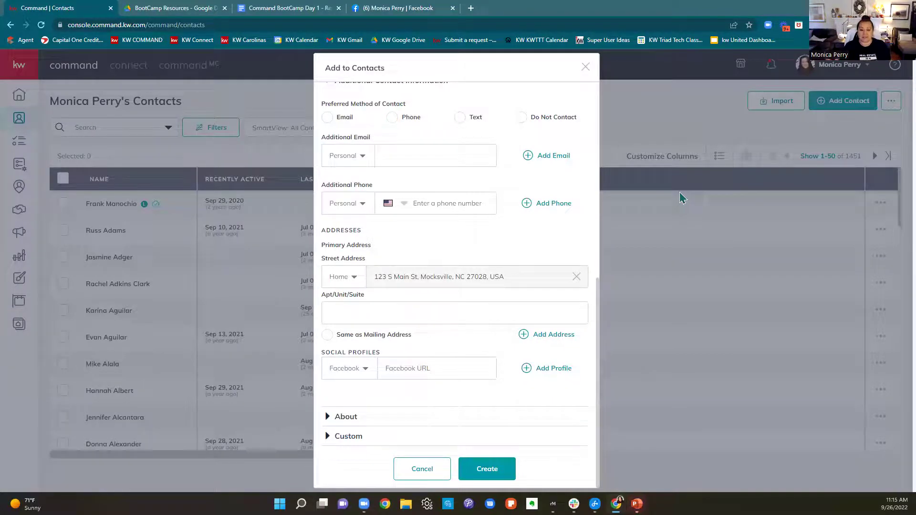
{"action": "left_click", "coordinate": [347, 417]}
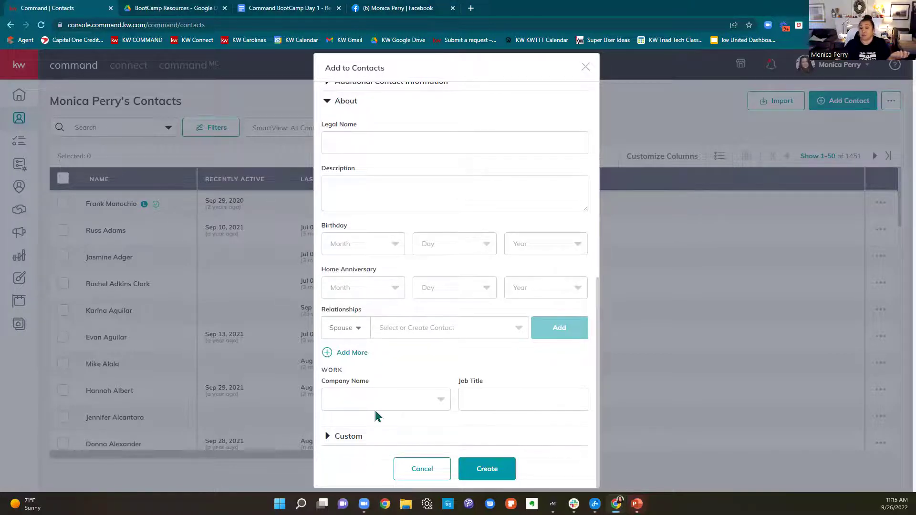
{"action": "left_click", "coordinate": [354, 439]}
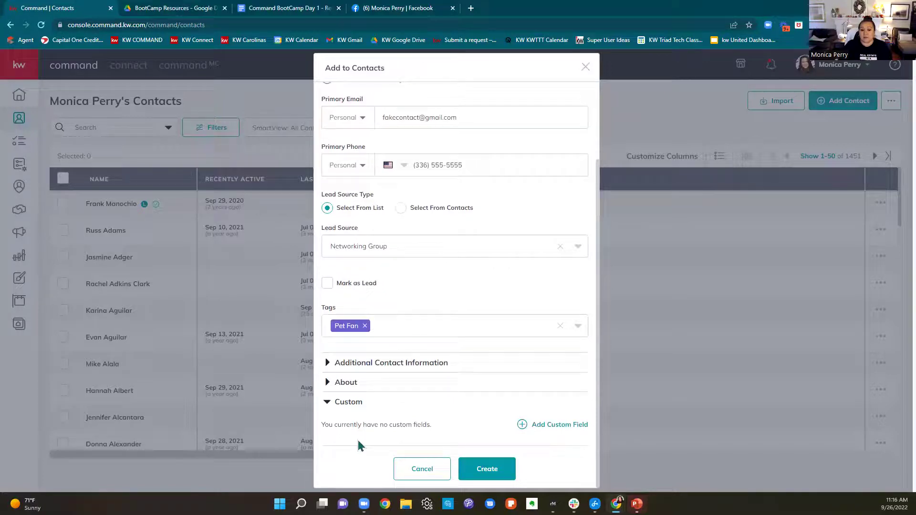
Add a Pie custom field to the contact with the value Apple
{"action": "left_click", "coordinate": [553, 426]}
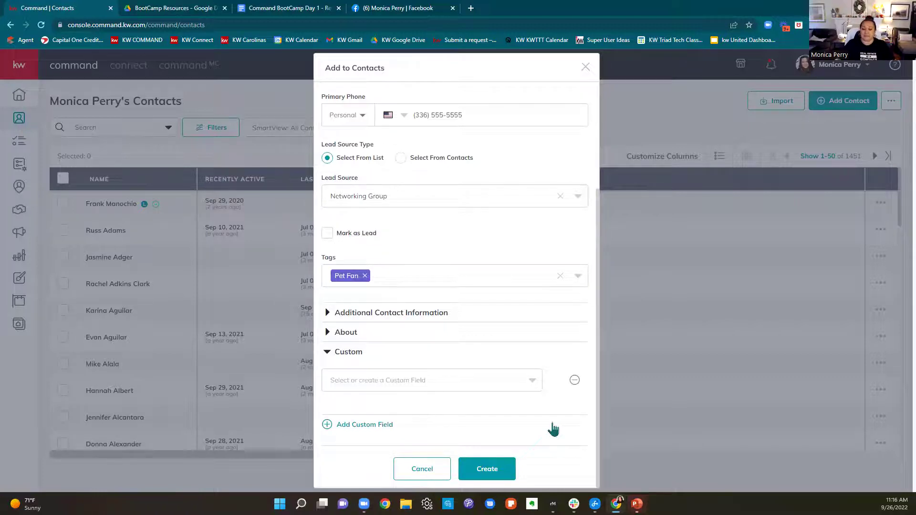
{"action": "left_click", "coordinate": [475, 378]}
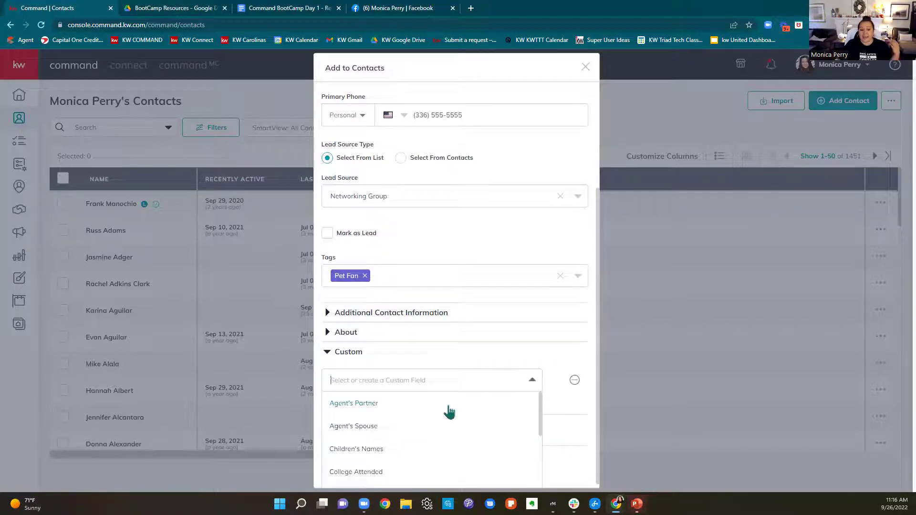
{"action": "scroll", "coordinate": [436, 433], "scroll_direction": "down", "scroll_amount": 1}
{"action": "scroll", "coordinate": [436, 434], "scroll_direction": "down", "scroll_amount": 1}
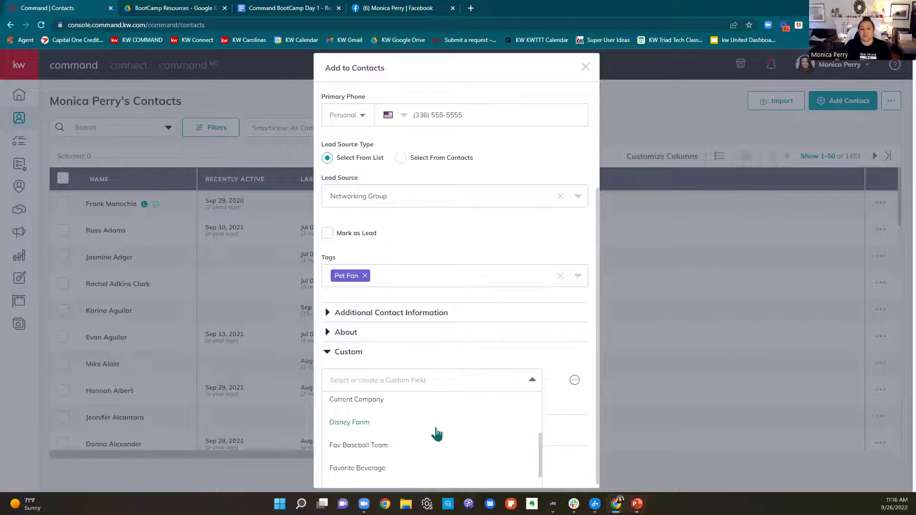
{"action": "scroll", "coordinate": [436, 433], "scroll_direction": "down", "scroll_amount": 1}
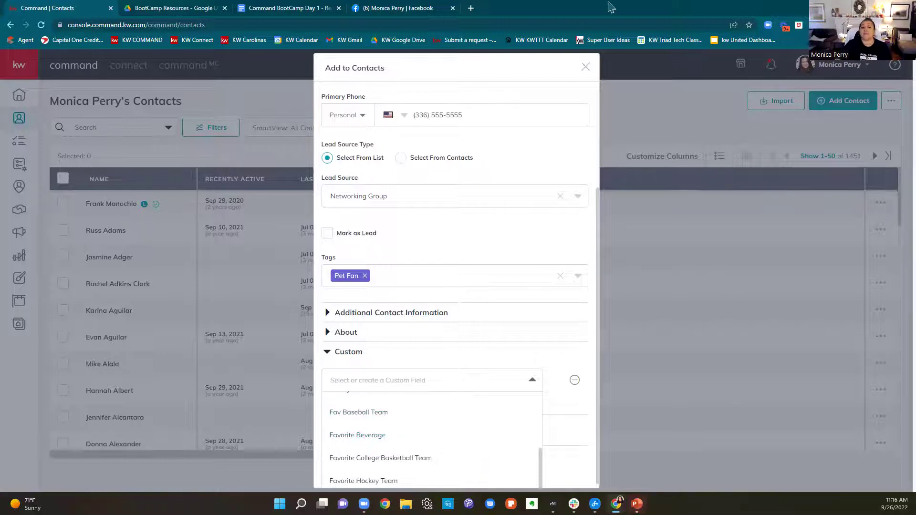
{"action": "scroll", "coordinate": [451, 419], "scroll_direction": "down", "scroll_amount": 1}
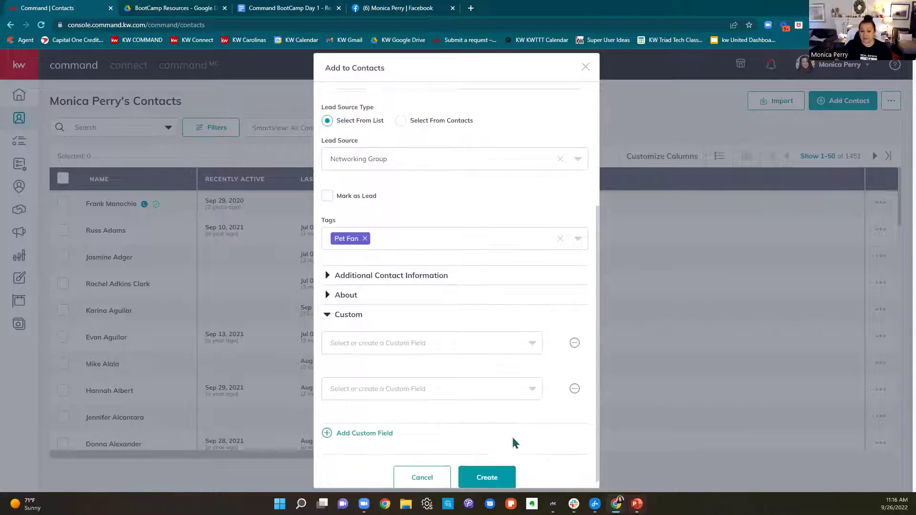
{"action": "left_click", "coordinate": [477, 388]}
{"action": "scroll", "coordinate": [486, 430], "scroll_direction": "down", "scroll_amount": 3}
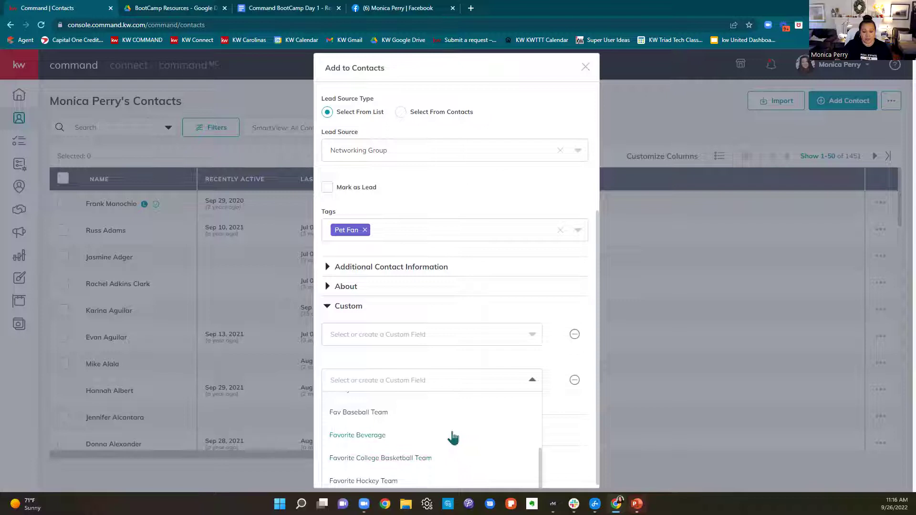
{"action": "type", "text": "pie"}
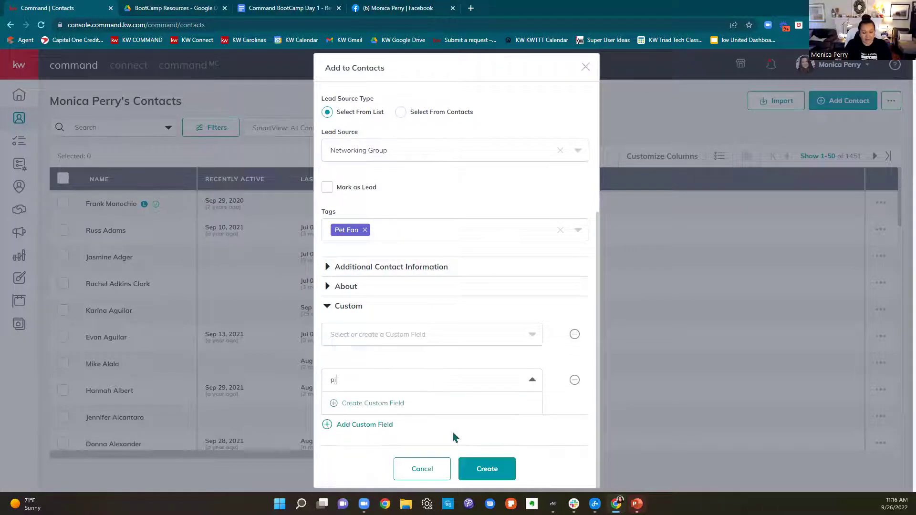
{"action": "left_click", "coordinate": [357, 409]}
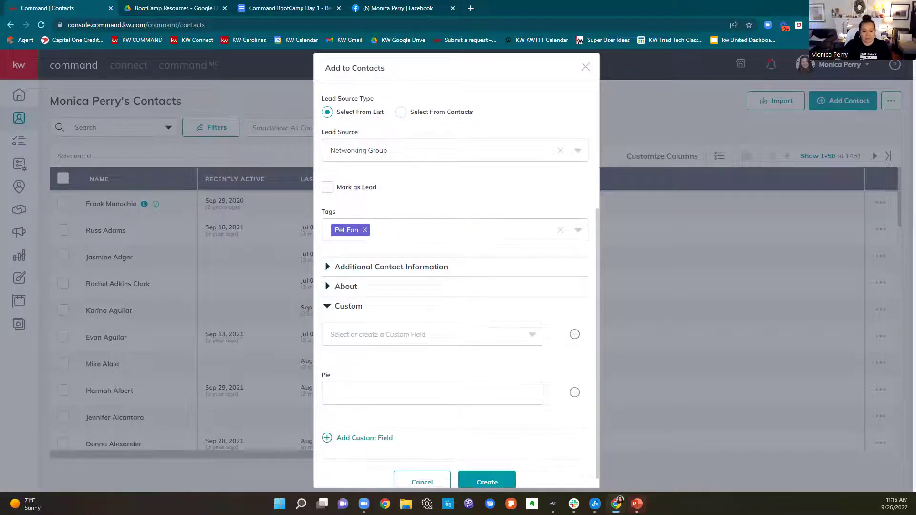
{"action": "left_click", "coordinate": [484, 394]}
{"action": "type", "text": "Apple"}
Add a Children's Names custom field and fill in the child's name
{"action": "left_click", "coordinate": [426, 339]}
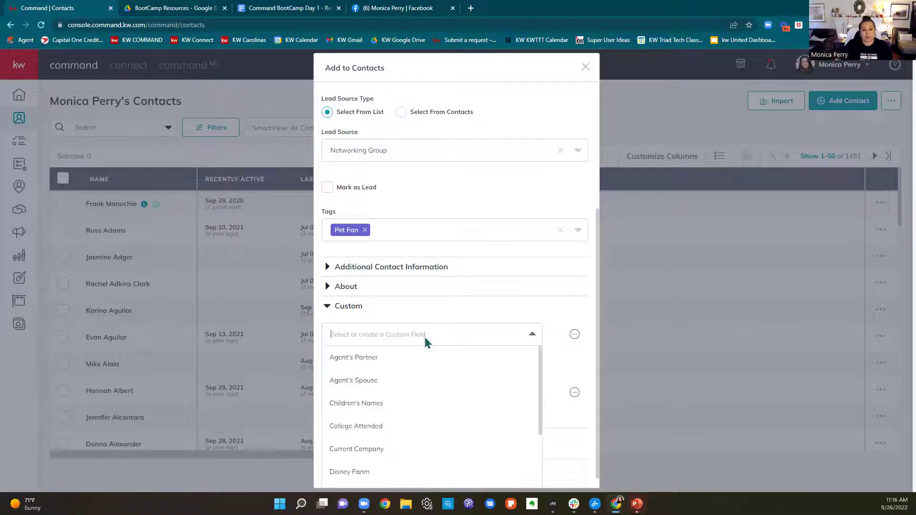
{"action": "left_click", "coordinate": [377, 404]}
{"action": "left_click", "coordinate": [375, 346]}
{"action": "type", "text": "Test Child"}
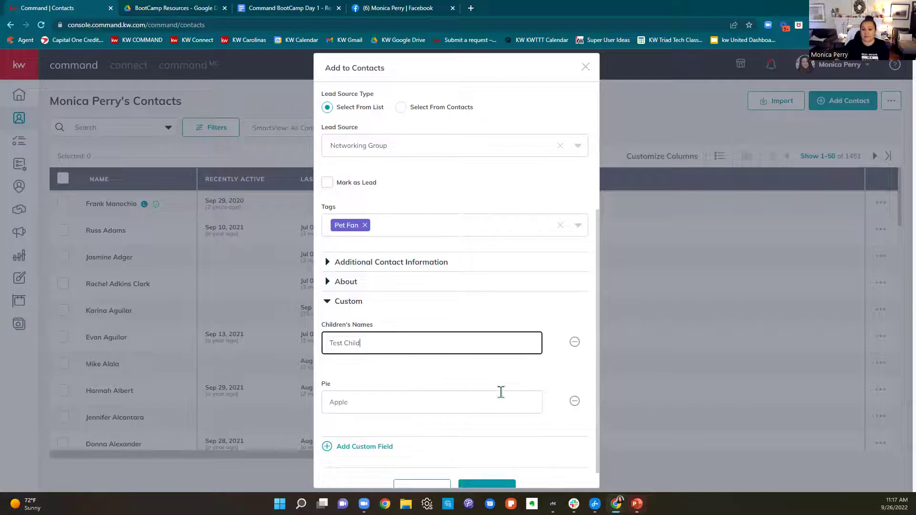
{"action": "scroll", "coordinate": [499, 393], "scroll_direction": "down", "scroll_amount": 1}
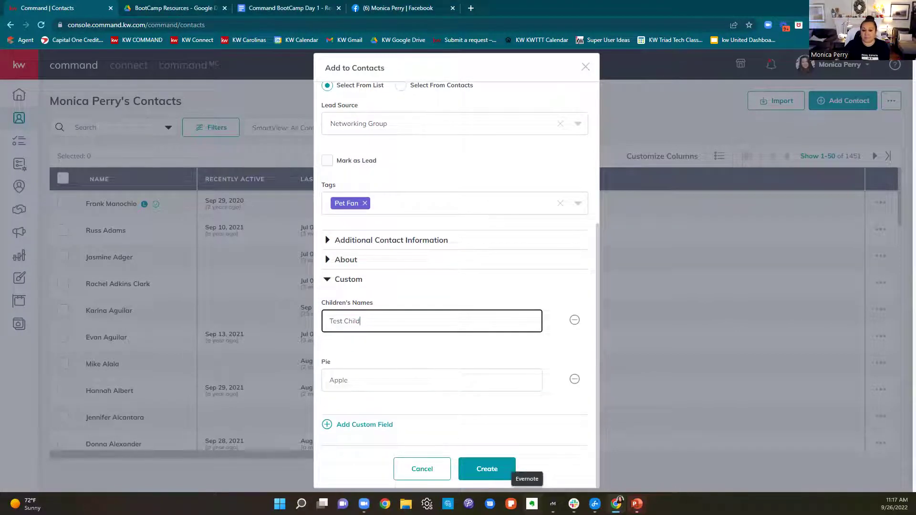
{"action": "scroll", "coordinate": [494, 416], "scroll_direction": "up", "scroll_amount": 3}
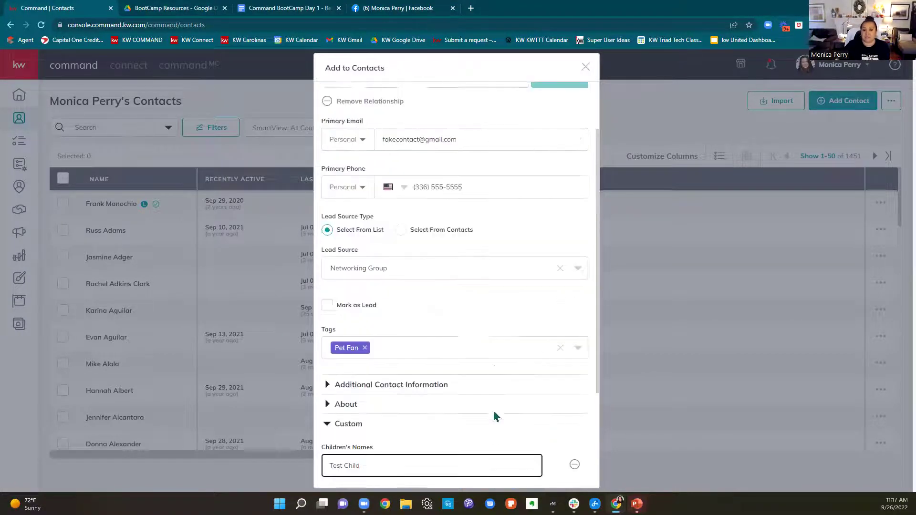
{"action": "scroll", "coordinate": [495, 416], "scroll_direction": "up", "scroll_amount": 2}
{"action": "scroll", "coordinate": [494, 408], "scroll_direction": "down", "scroll_amount": 5}
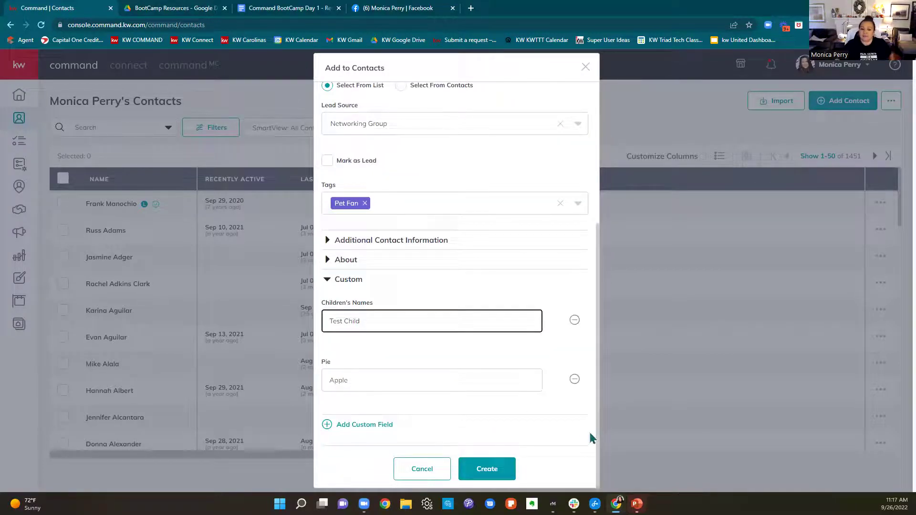
{"action": "scroll", "coordinate": [522, 390], "scroll_direction": "up", "scroll_amount": 5}
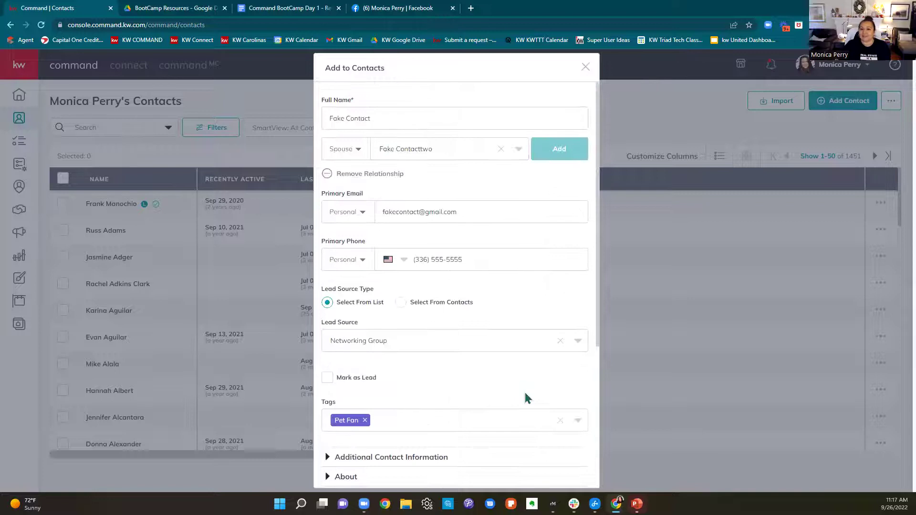
{"action": "scroll", "coordinate": [445, 331], "scroll_direction": "down", "scroll_amount": 5}
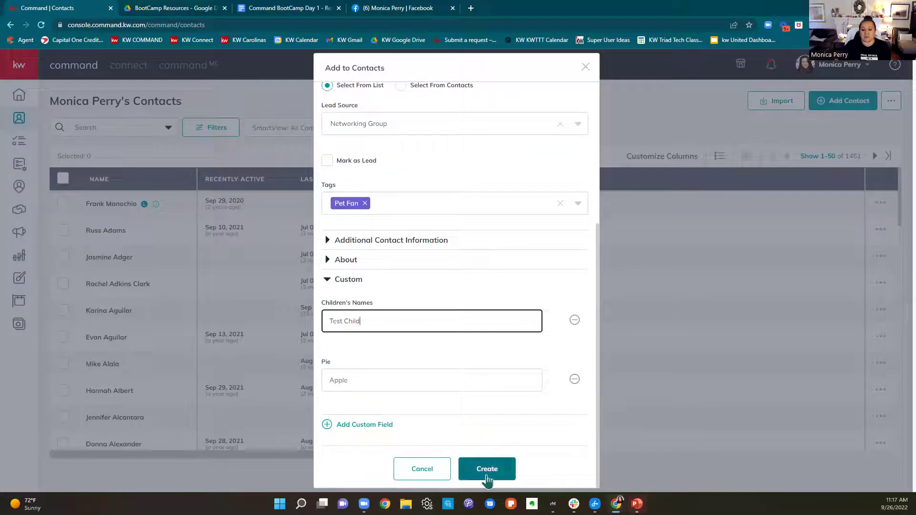
Discard the unsaved contact, close the contacts tab, and switch to the other contact's window
{"action": "left_click", "coordinate": [585, 67]}
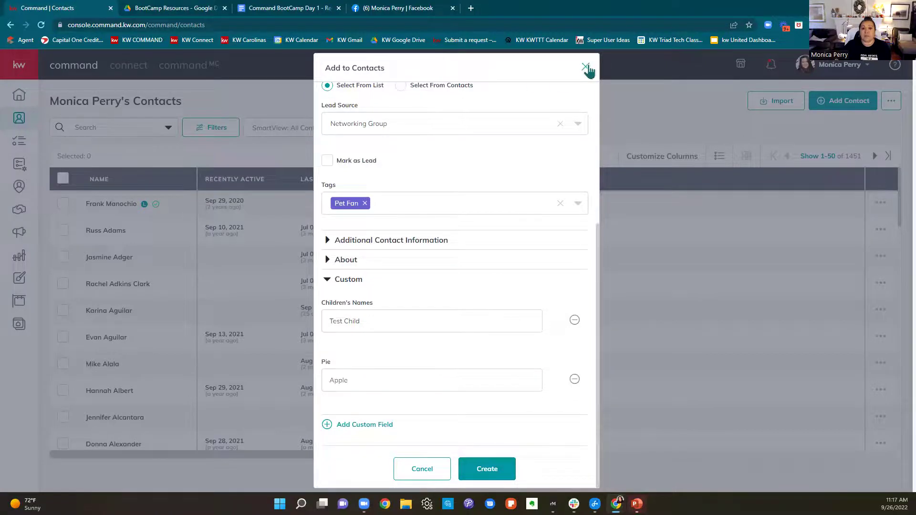
{"action": "key", "text": "ctrl+w"}
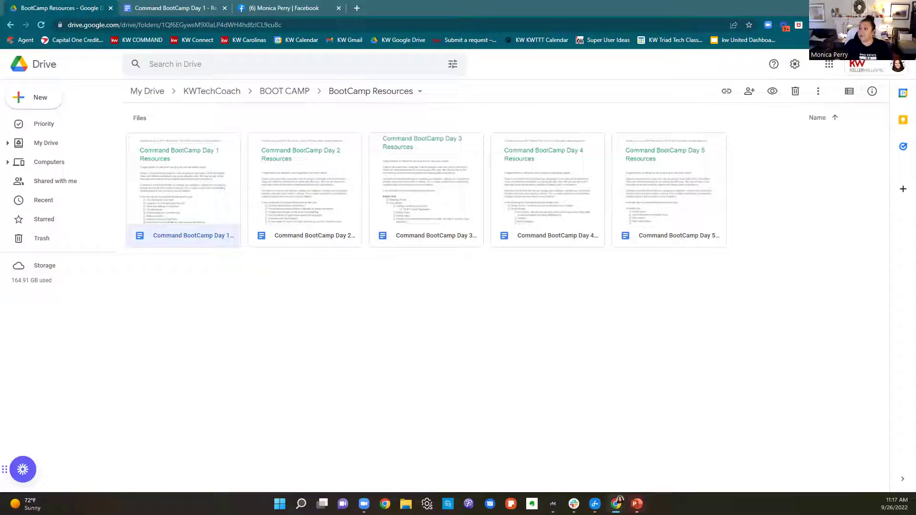
{"action": "key", "text": "alt+Tab"}
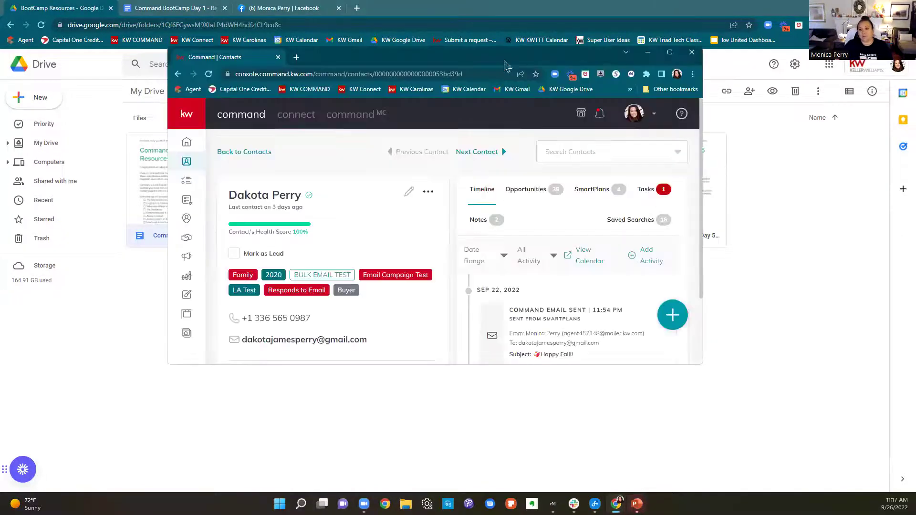
Maximize the contact record and review it, highlighting lead source SOI and the account owner details
{"action": "left_click", "coordinate": [677, 56]}
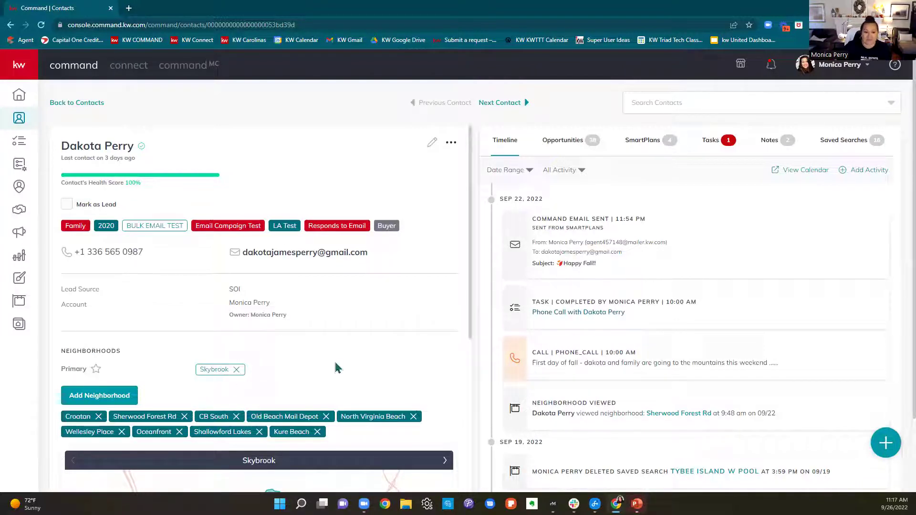
{"action": "scroll", "coordinate": [315, 342], "scroll_direction": "down", "scroll_amount": 2}
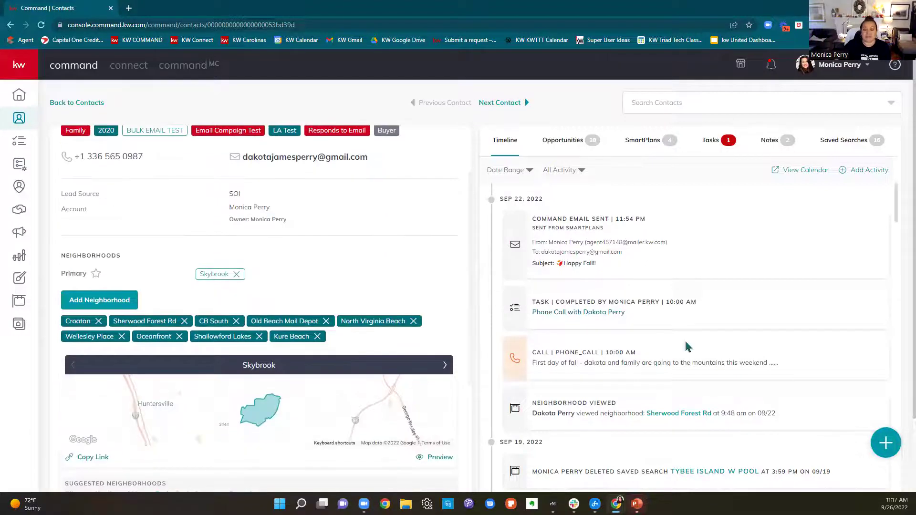
{"action": "scroll", "coordinate": [800, 358], "scroll_direction": "down", "scroll_amount": 5}
{"action": "scroll", "coordinate": [799, 357], "scroll_direction": "down", "scroll_amount": 10}
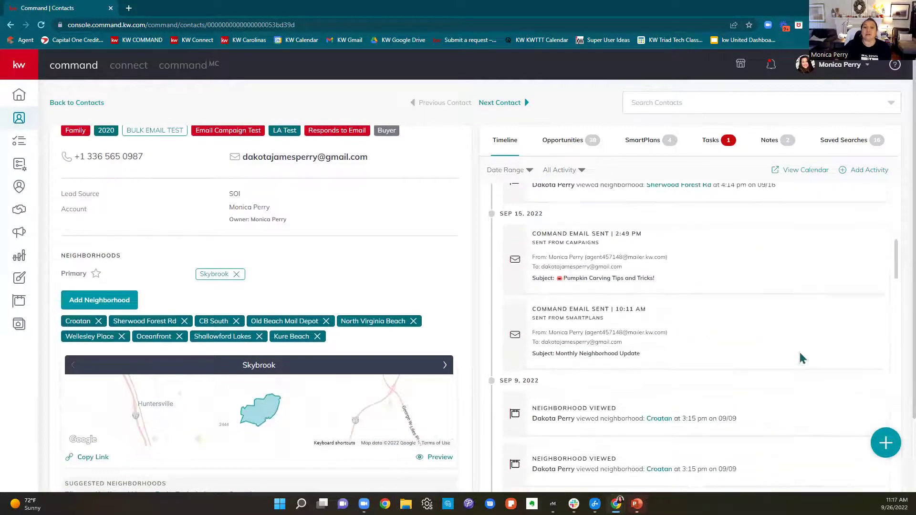
{"action": "scroll", "coordinate": [342, 316], "scroll_direction": "up", "scroll_amount": 2}
{"action": "scroll", "coordinate": [676, 348], "scroll_direction": "up", "scroll_amount": 15}
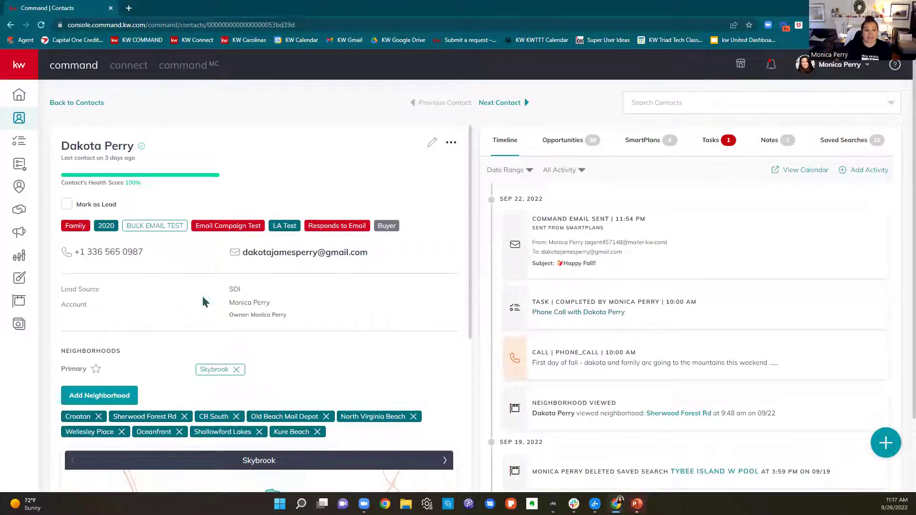
{"action": "left_click_drag", "start_coordinate": [227, 290], "coordinate": [270, 290]}
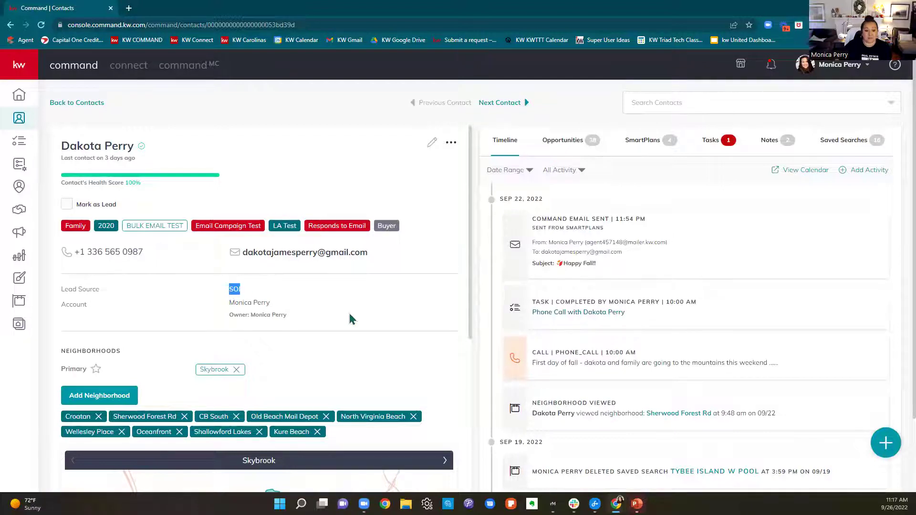
{"action": "scroll", "coordinate": [352, 318], "scroll_direction": "down", "scroll_amount": 2}
{"action": "left_click_drag", "start_coordinate": [55, 213], "coordinate": [298, 230]}
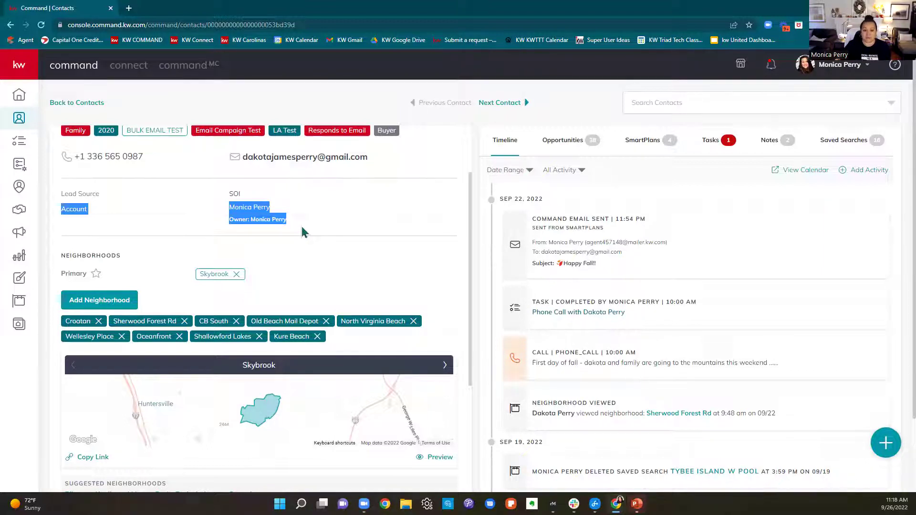
Choose Change account... from the contact's '...' menu
{"action": "scroll", "coordinate": [320, 312], "scroll_direction": "up", "scroll_amount": 2}
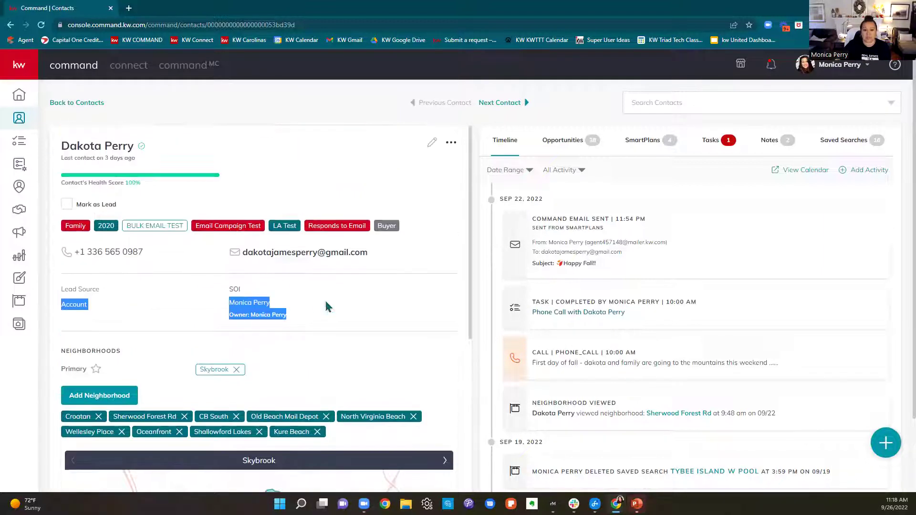
{"action": "left_click", "coordinate": [451, 143]}
{"action": "left_click", "coordinate": [426, 185]}
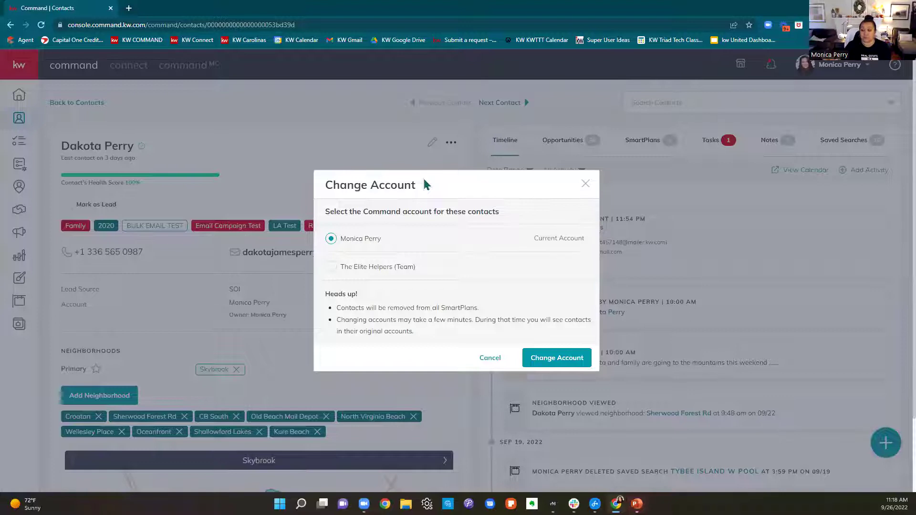
{"action": "left_click", "coordinate": [332, 269]}
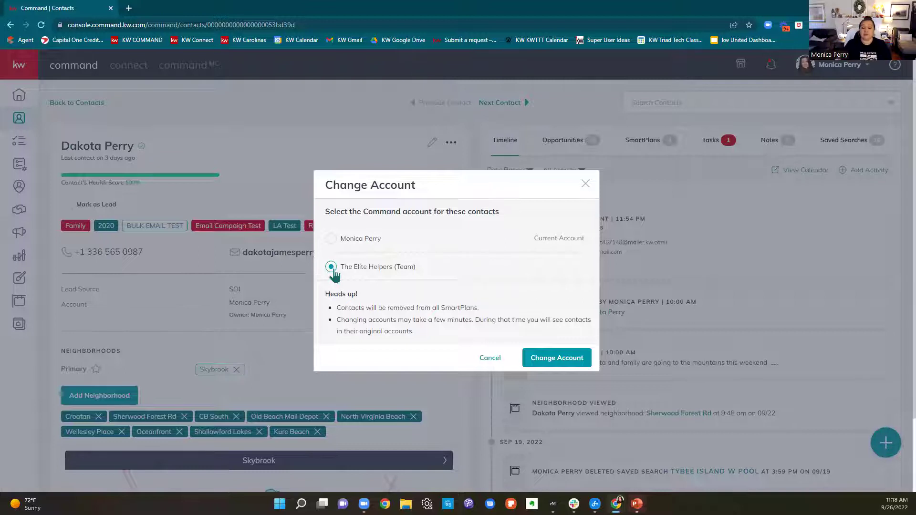
{"action": "left_click", "coordinate": [586, 184]}
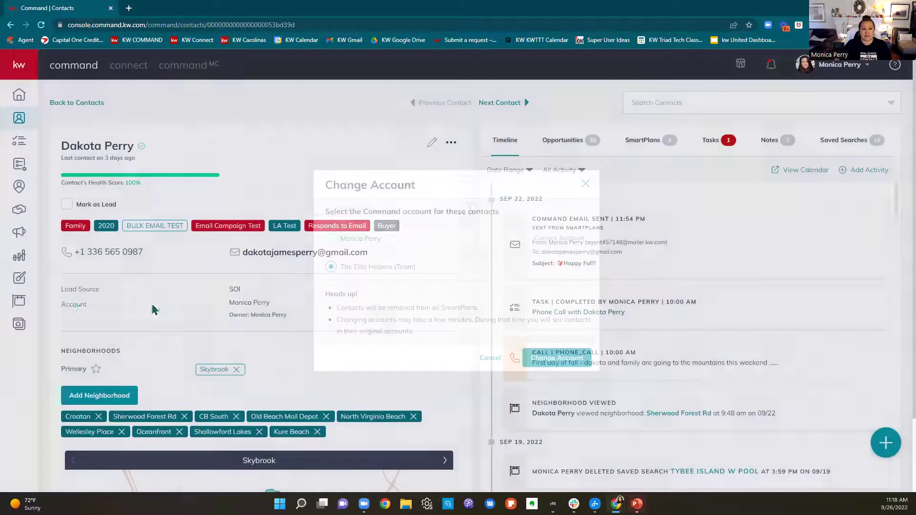
{"action": "left_click_drag", "start_coordinate": [61, 304], "coordinate": [320, 309]}
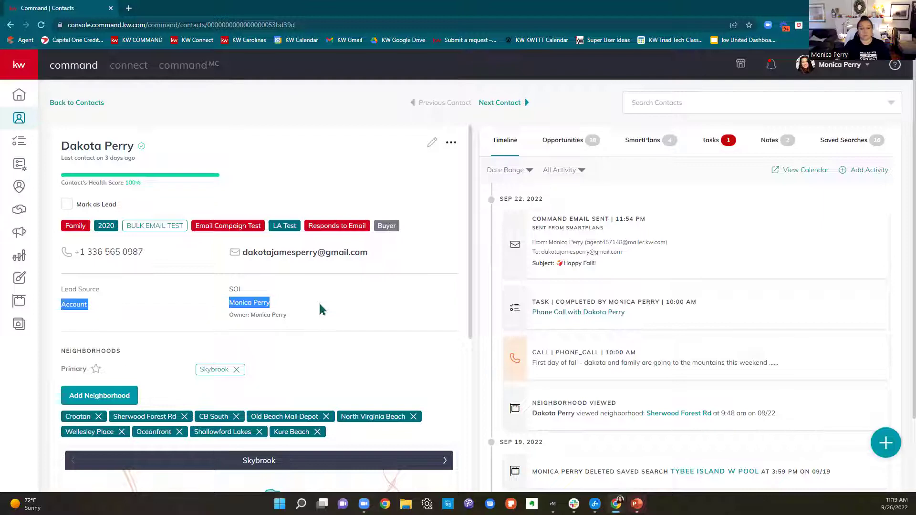
After scrolling the contact details, add a blank browser tab beside Command | Contacts
{"action": "scroll", "coordinate": [336, 234], "scroll_direction": "down", "scroll_amount": 6}
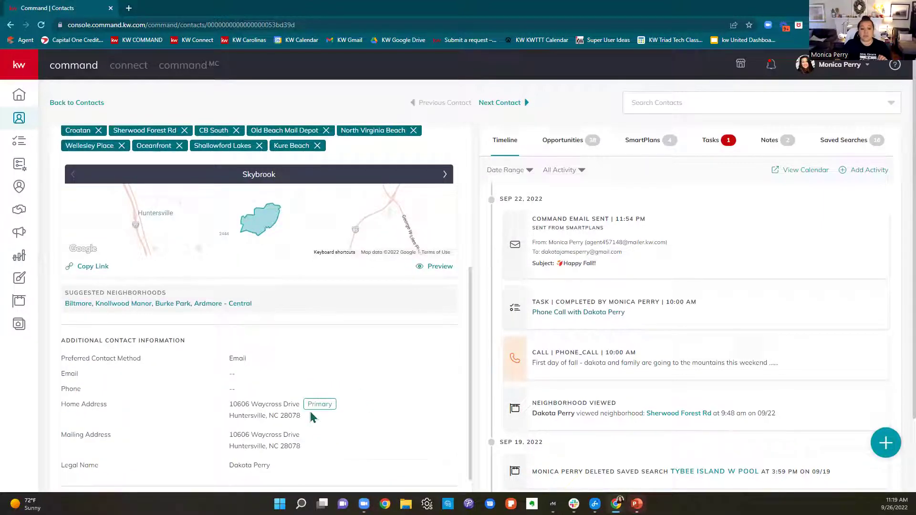
{"action": "scroll", "coordinate": [310, 411], "scroll_direction": "up", "scroll_amount": 4}
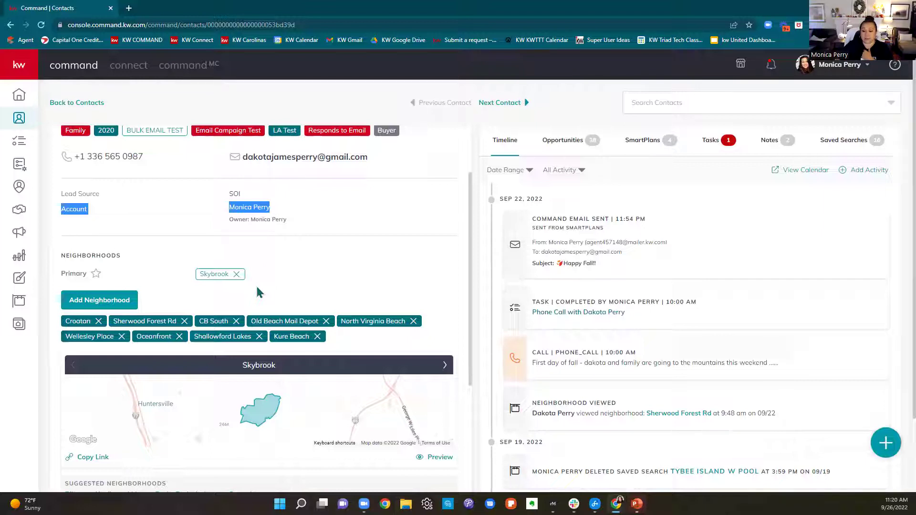
{"action": "left_click", "coordinate": [128, 8]}
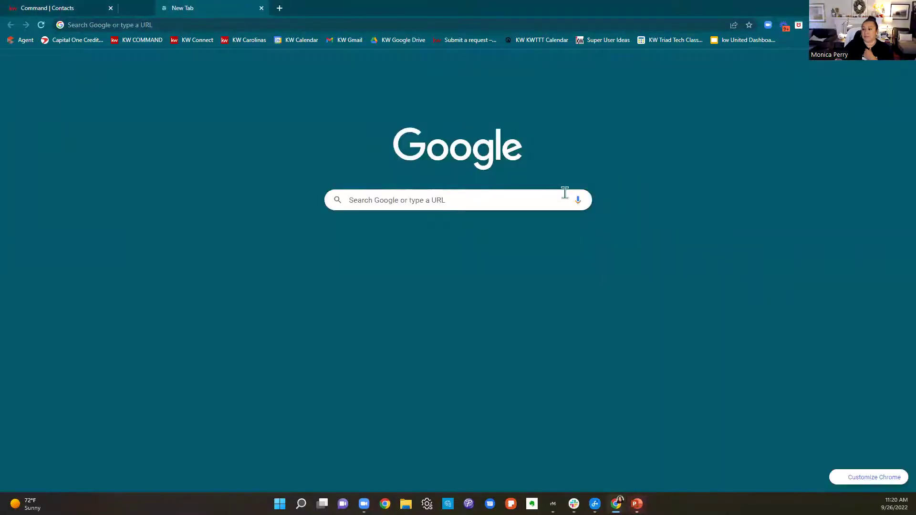
Close the blank tab and maximize the Gmail window with the Monthly Neighborhood Update email
{"action": "key", "text": "ctrl+w"}
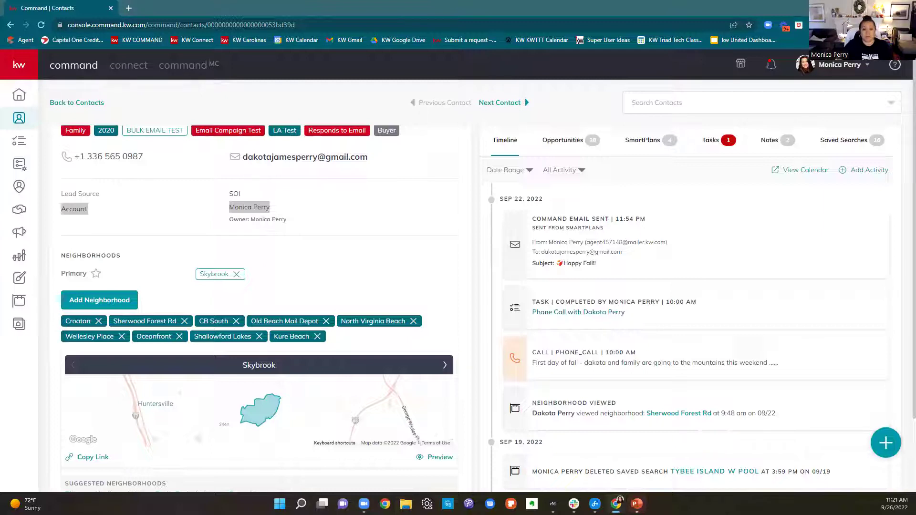
{"action": "key", "text": "alt+Tab"}
{"action": "left_click", "coordinate": [657, 80]}
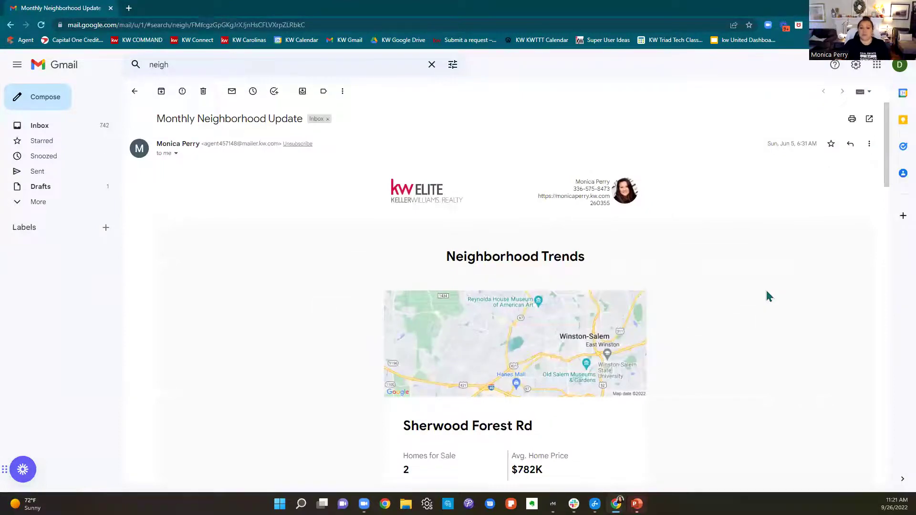
Scroll to the end of the Monthly Neighborhood Update email and follow See More below Leinbach Park
{"action": "scroll", "coordinate": [771, 296], "scroll_direction": "down", "scroll_amount": 2}
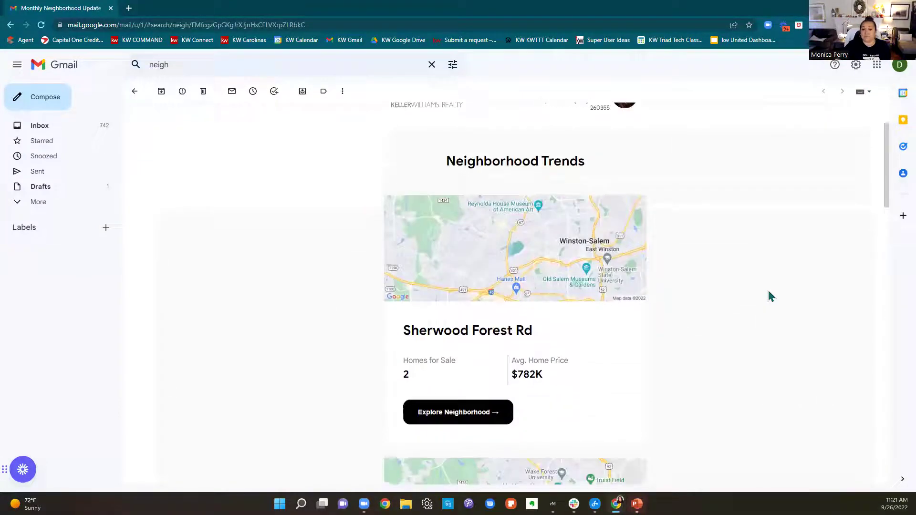
{"action": "scroll", "coordinate": [771, 296], "scroll_direction": "down", "scroll_amount": 7}
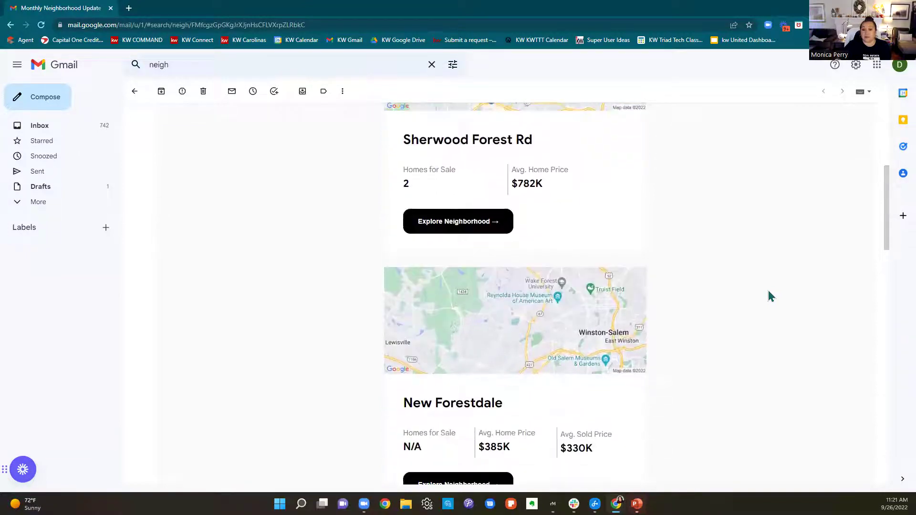
{"action": "scroll", "coordinate": [771, 296], "scroll_direction": "down", "scroll_amount": 3}
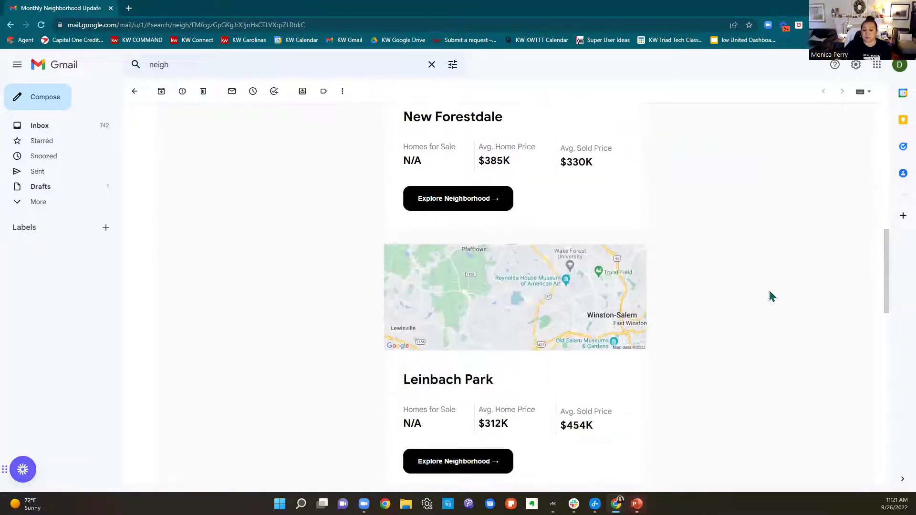
{"action": "scroll", "coordinate": [763, 300], "scroll_direction": "up", "scroll_amount": 1}
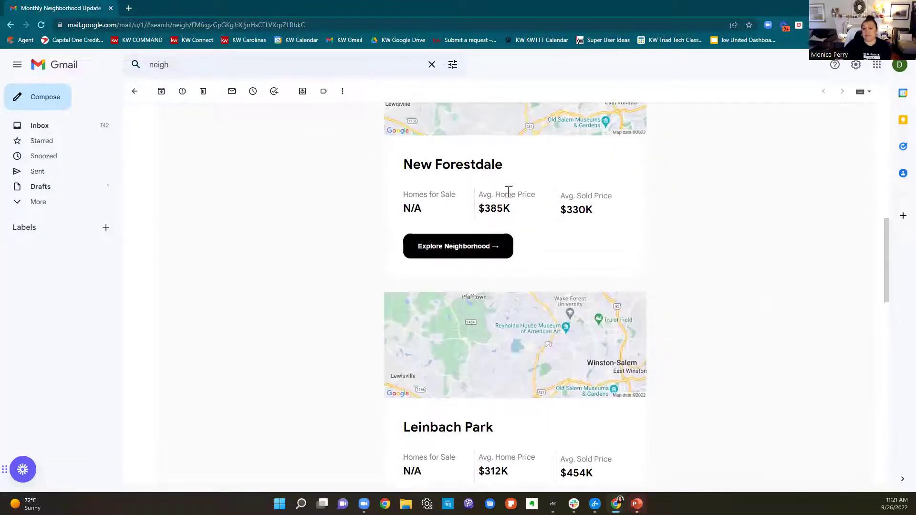
{"action": "scroll", "coordinate": [717, 237], "scroll_direction": "down", "scroll_amount": 2}
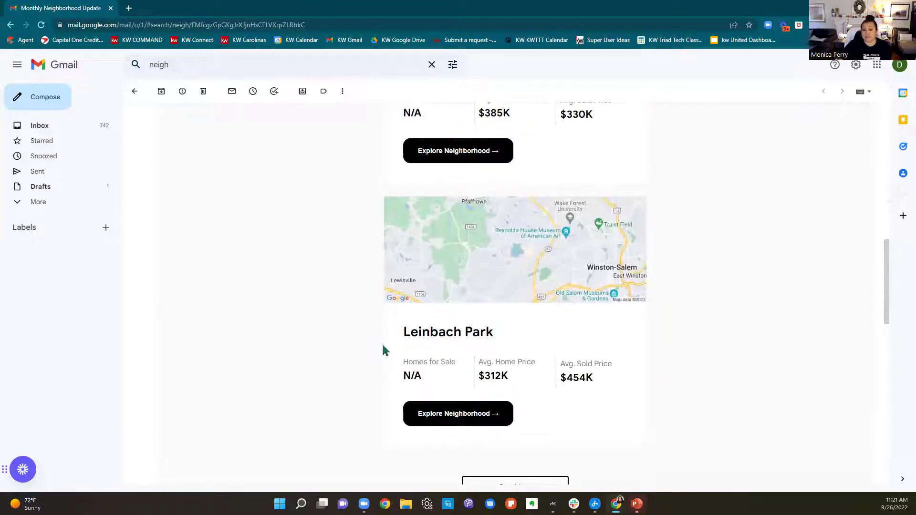
{"action": "scroll", "coordinate": [696, 370], "scroll_direction": "down", "scroll_amount": 3}
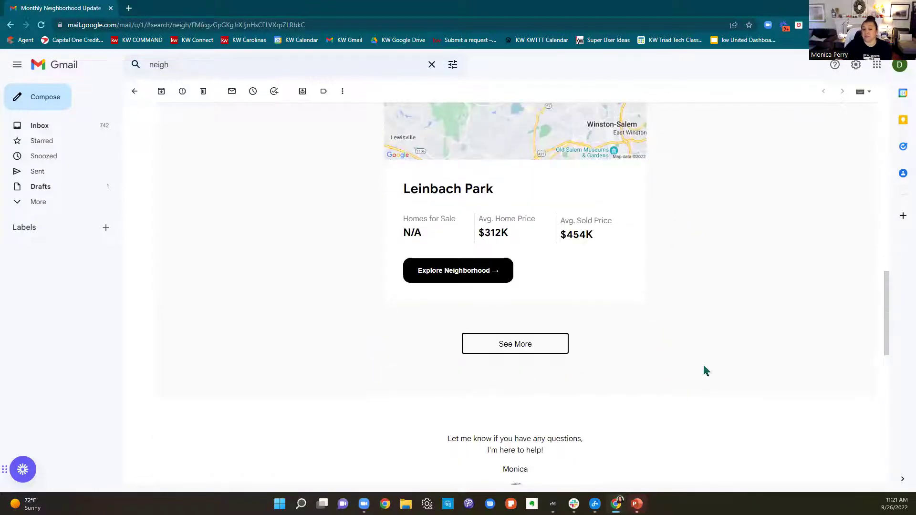
{"action": "scroll", "coordinate": [706, 370], "scroll_direction": "up", "scroll_amount": 12}
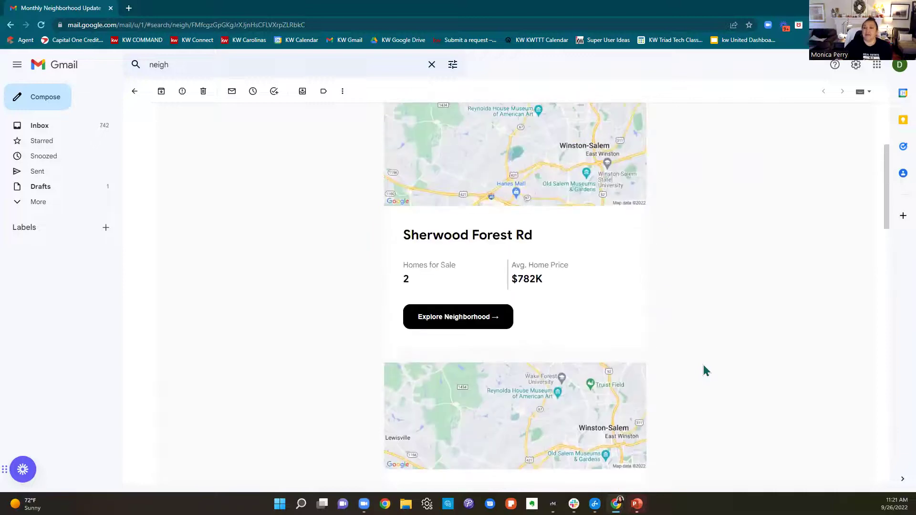
{"action": "scroll", "coordinate": [668, 377], "scroll_direction": "down", "scroll_amount": 11}
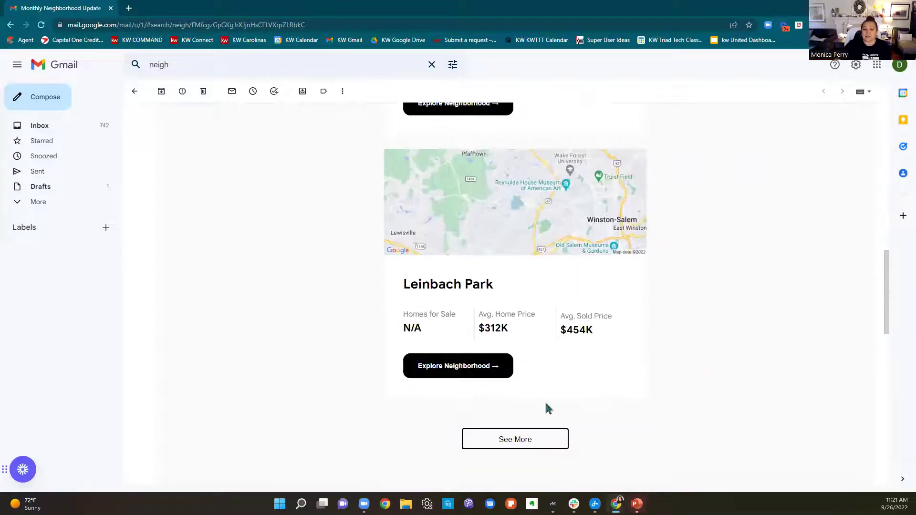
{"action": "left_click", "coordinate": [503, 449]}
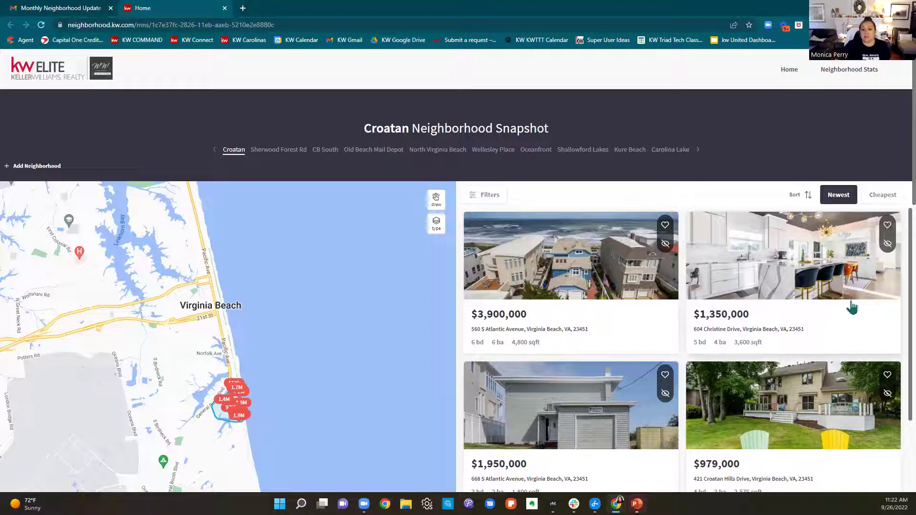
View the Sherwood Forest Rd, Shallowford Lakes, Kure Beach and Carolina Lake snapshots in turn
{"action": "left_click", "coordinate": [293, 156]}
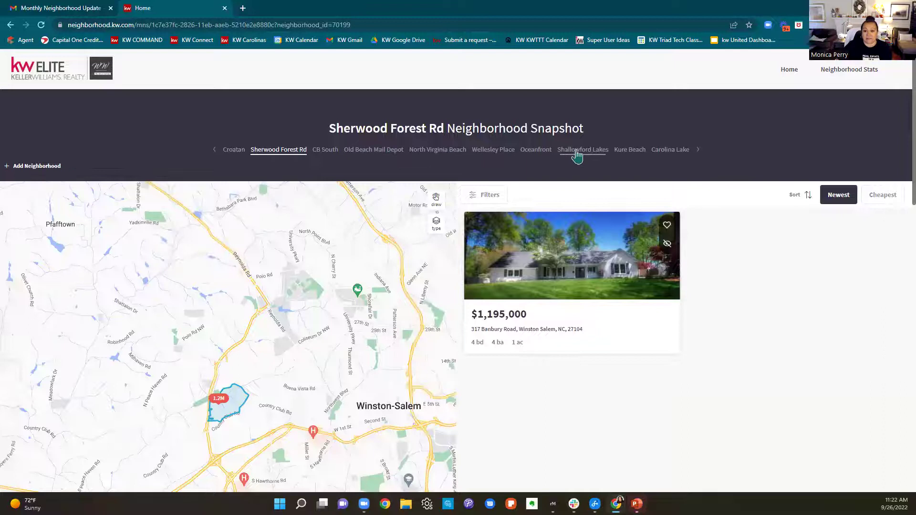
{"action": "left_click", "coordinate": [595, 152]}
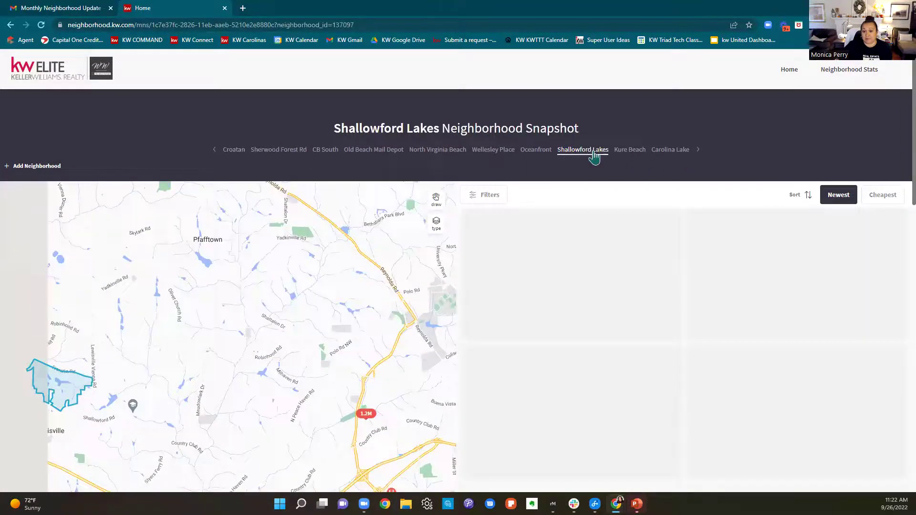
{"action": "left_click", "coordinate": [698, 152]}
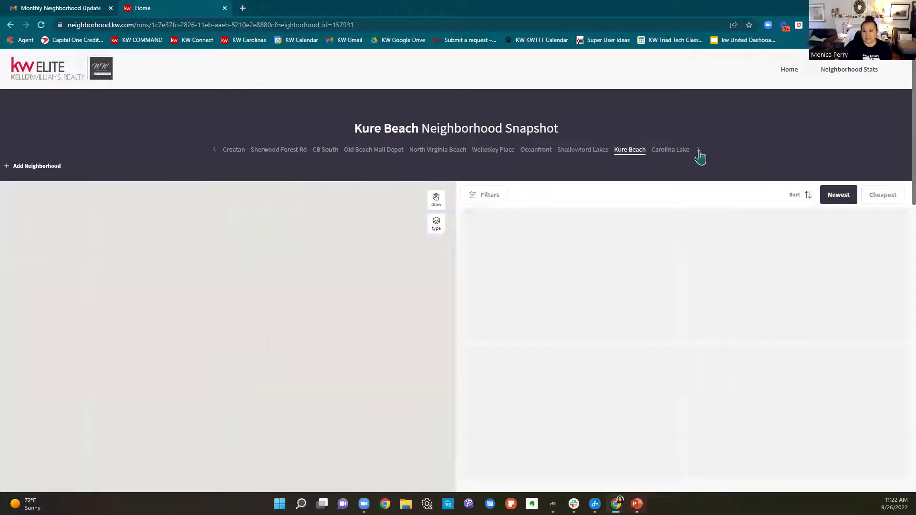
{"action": "left_click", "coordinate": [698, 152]}
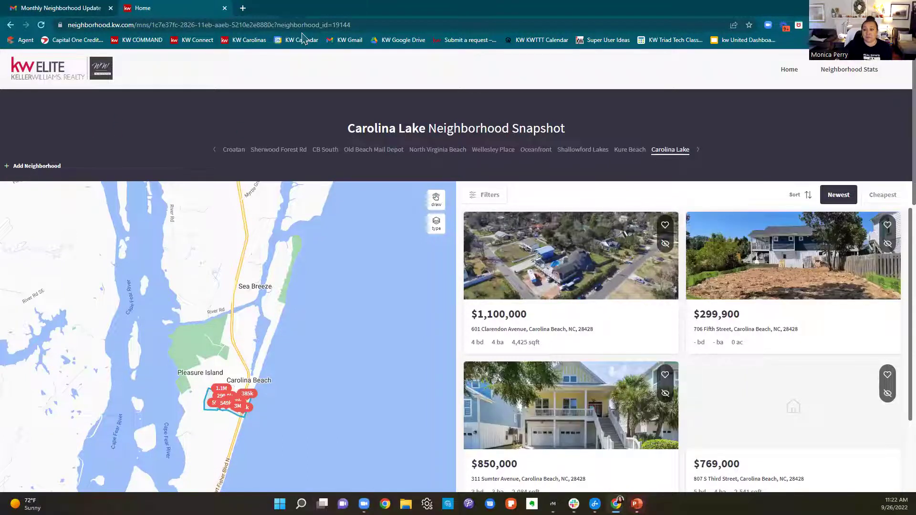
Minimize Chrome, open Add Neighborhood's Find on Map picker and zoom in on the pin
{"action": "left_click", "coordinate": [860, 8]}
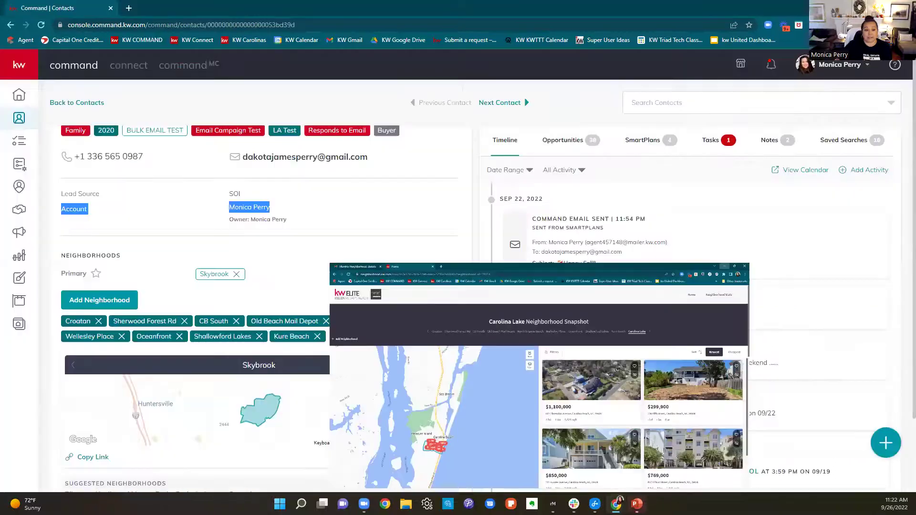
{"action": "scroll", "coordinate": [519, 328], "scroll_direction": "down", "scroll_amount": 1}
{"action": "left_click", "coordinate": [95, 300]}
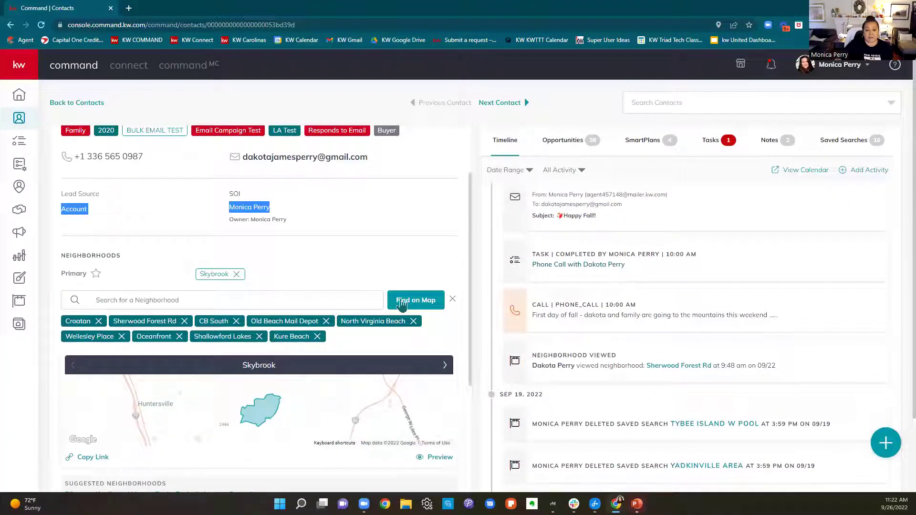
{"action": "left_click", "coordinate": [415, 299]}
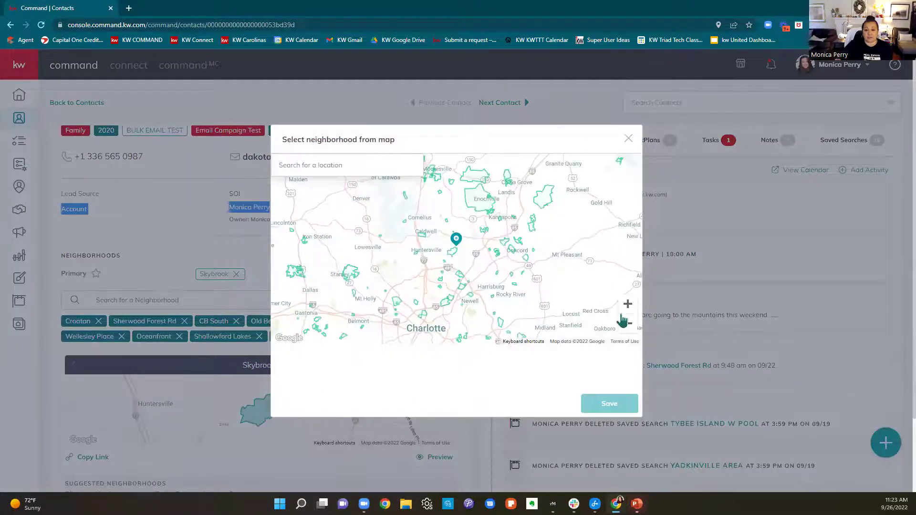
{"action": "left_click", "coordinate": [627, 308]}
{"action": "left_click", "coordinate": [627, 308]}
{"action": "left_click", "coordinate": [626, 308]}
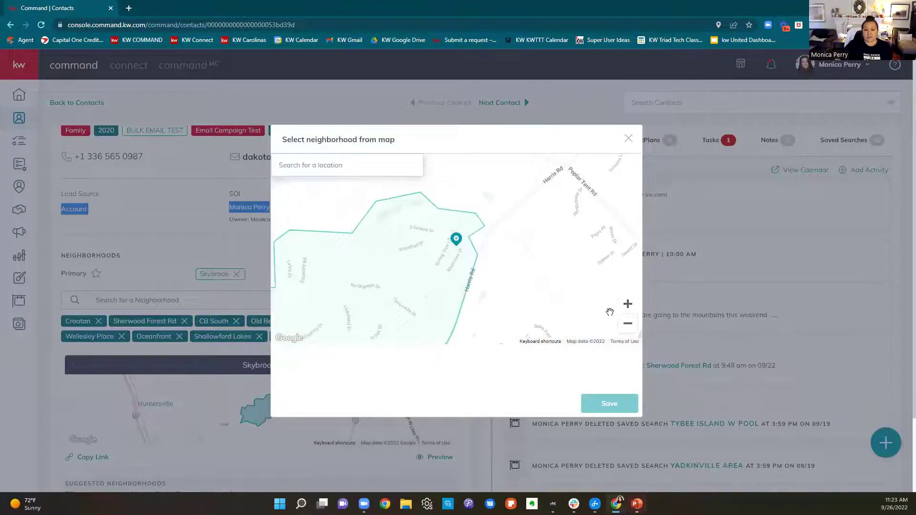
Select the Northchase and Cannon Crossing polygons, then deselect both
{"action": "left_click", "coordinate": [514, 234]}
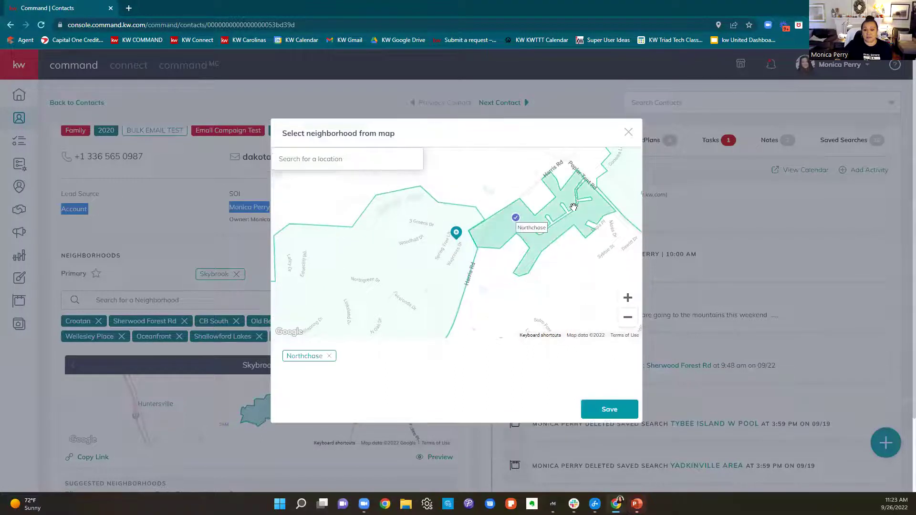
{"action": "left_click", "coordinate": [620, 184]}
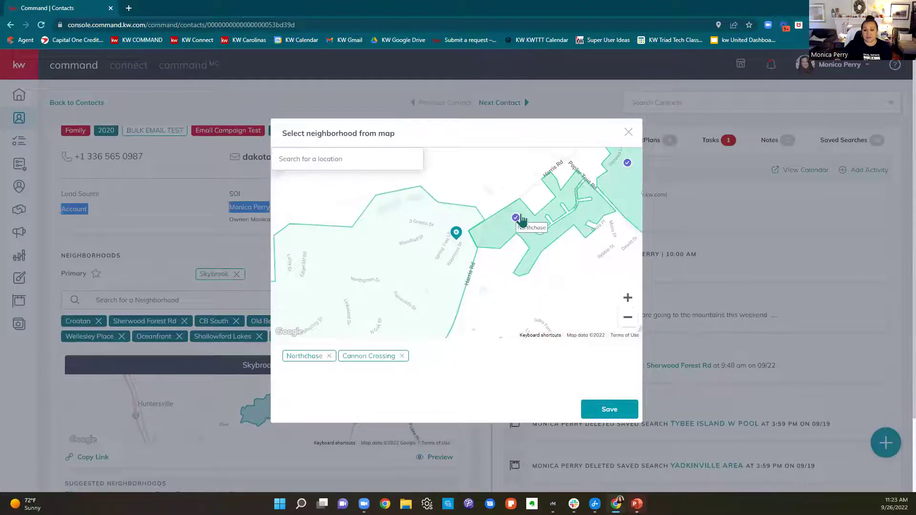
{"action": "left_click", "coordinate": [622, 180]}
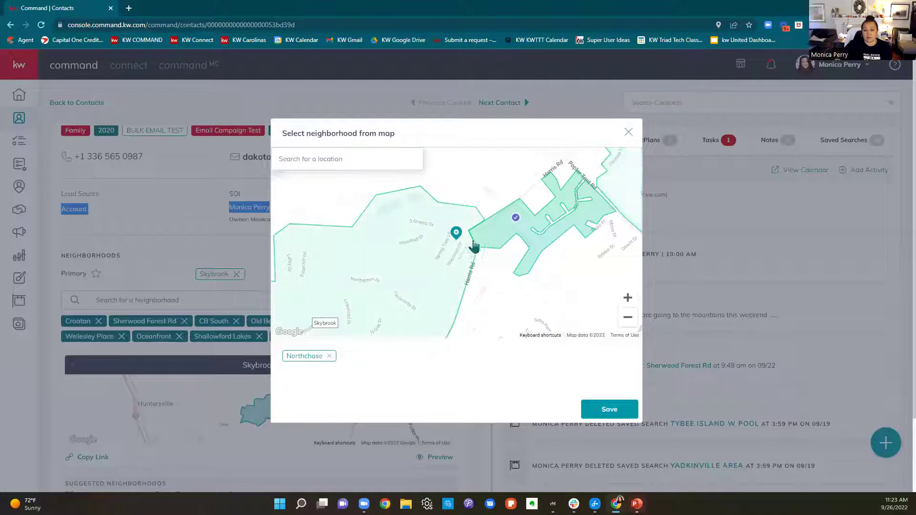
{"action": "left_click", "coordinate": [482, 241]}
Search the map for Virginia Beach, zoom into its streets, and close the picker unsaved
{"action": "left_click", "coordinate": [365, 166]}
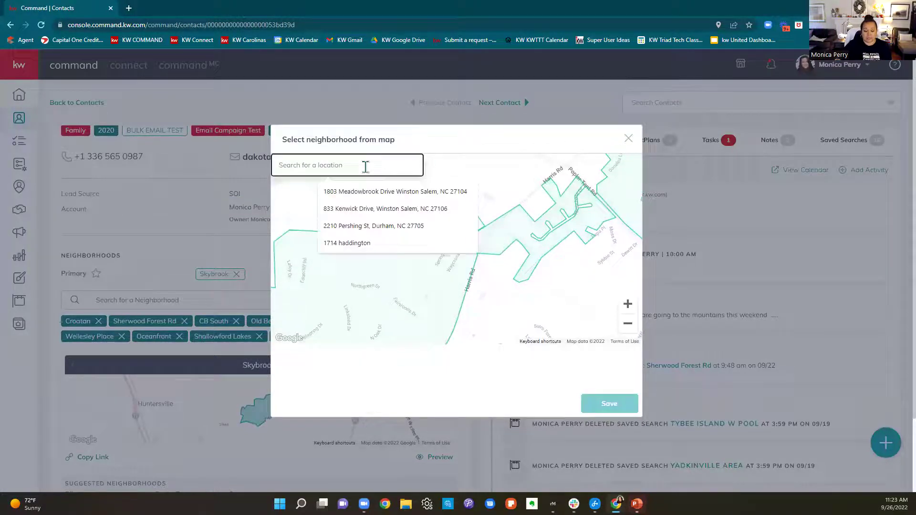
{"action": "type", "text": "virgina beach"}
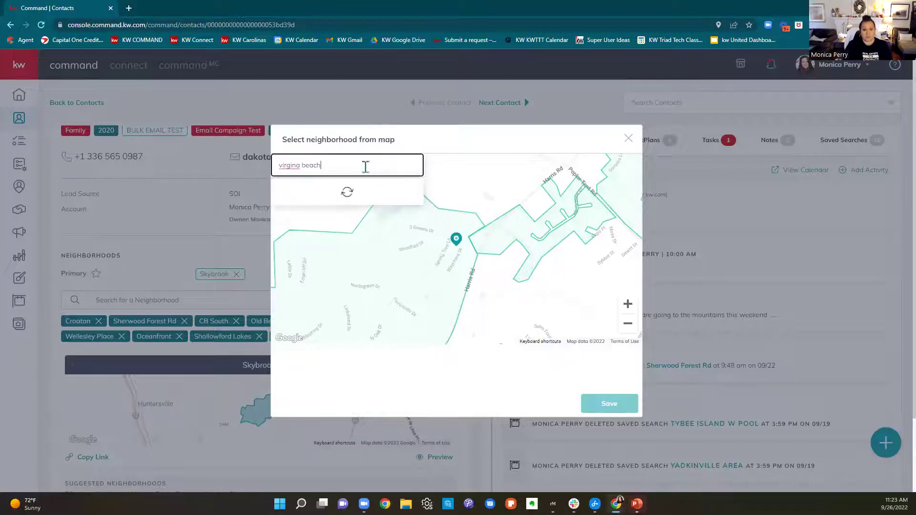
{"action": "left_click", "coordinate": [339, 191]}
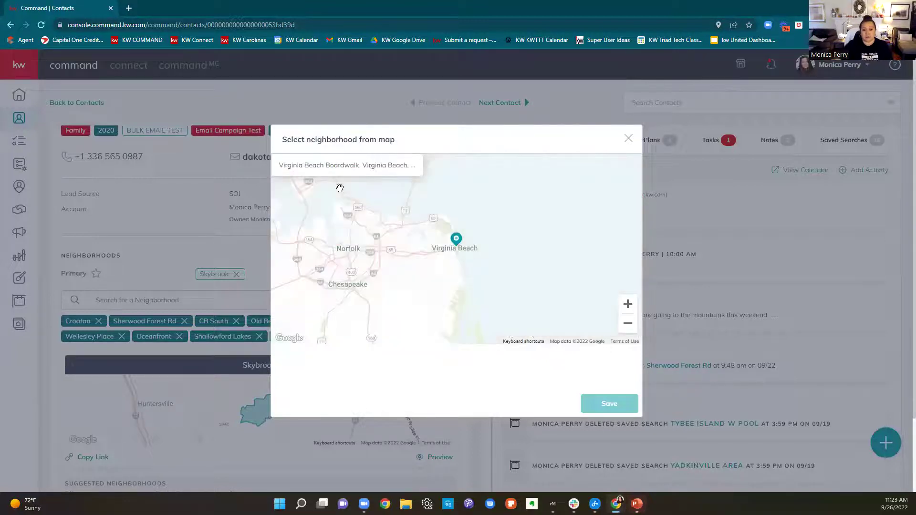
{"action": "scroll", "coordinate": [467, 275], "scroll_direction": "up", "scroll_amount": 2}
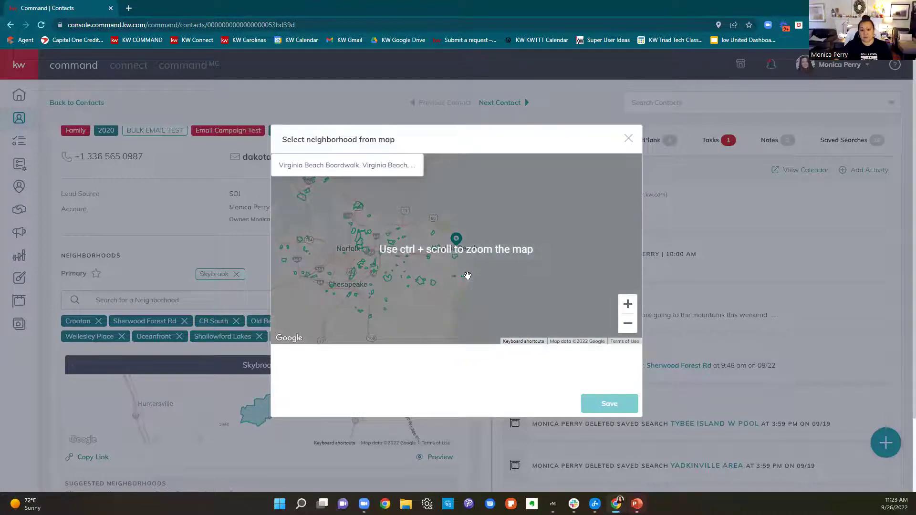
{"action": "left_click", "coordinate": [627, 304]}
{"action": "left_click", "coordinate": [627, 304]}
{"action": "left_click", "coordinate": [627, 304]}
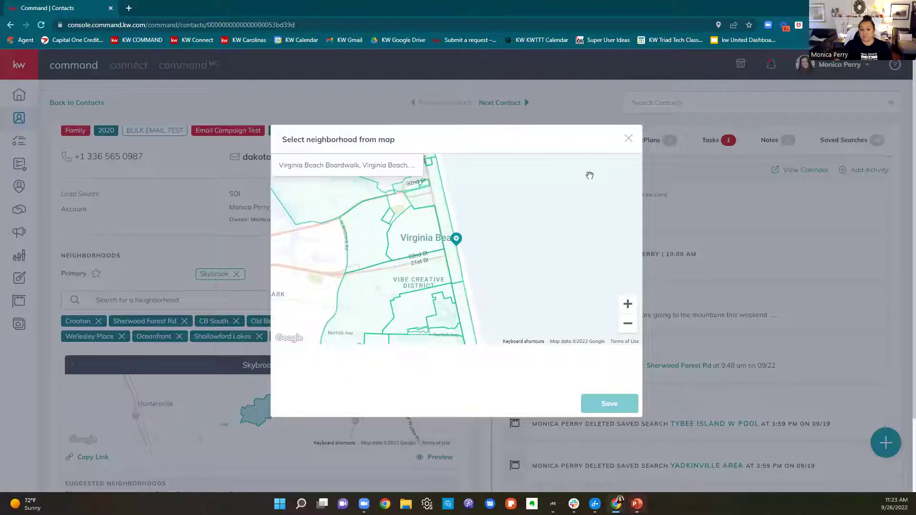
{"action": "left_click", "coordinate": [627, 140]}
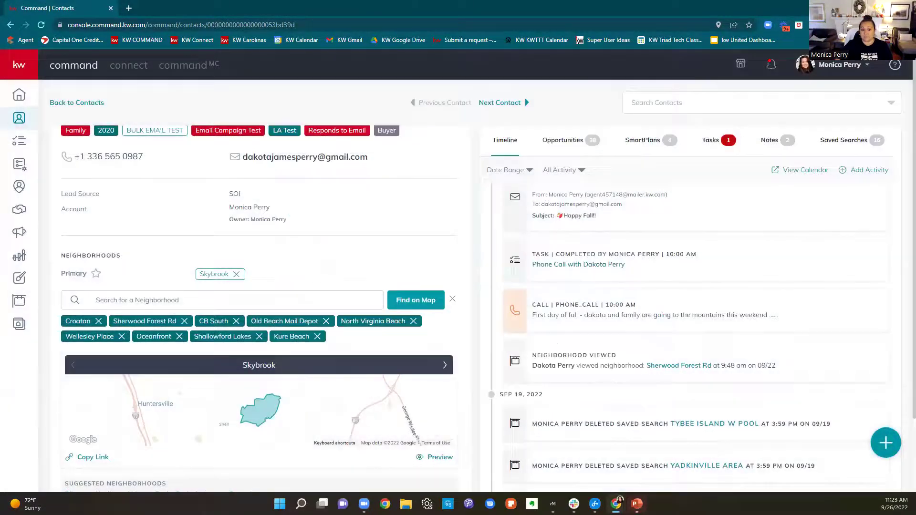
Review the contact's Tasks tab, then return to the Timeline and its completed phone call entry
{"action": "scroll", "coordinate": [351, 311], "scroll_direction": "down", "scroll_amount": 7}
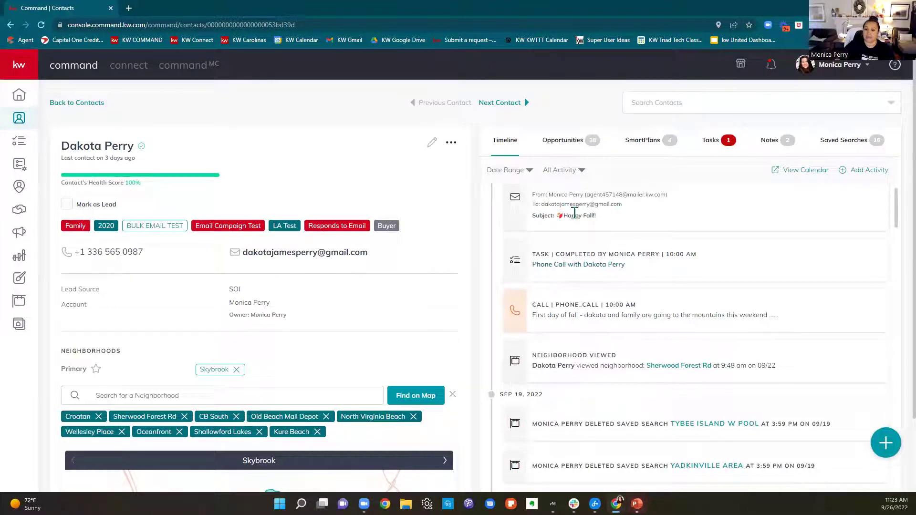
{"action": "left_click", "coordinate": [709, 144]}
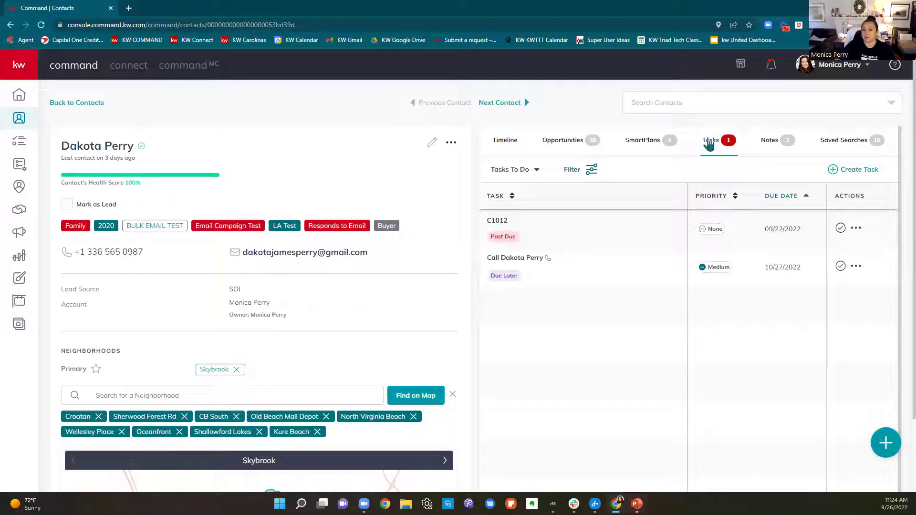
{"action": "left_click", "coordinate": [504, 141]}
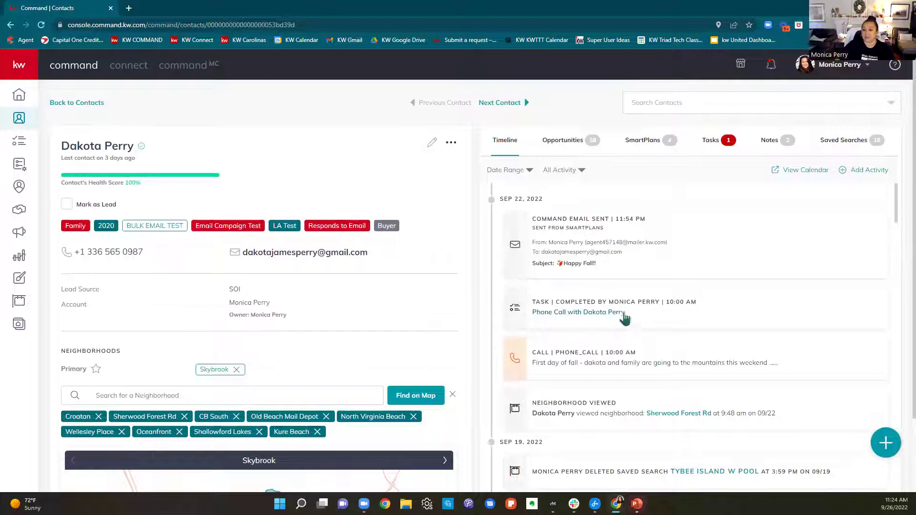
{"action": "left_click_drag", "start_coordinate": [638, 292], "coordinate": [602, 313]}
{"action": "left_click", "coordinate": [785, 324]}
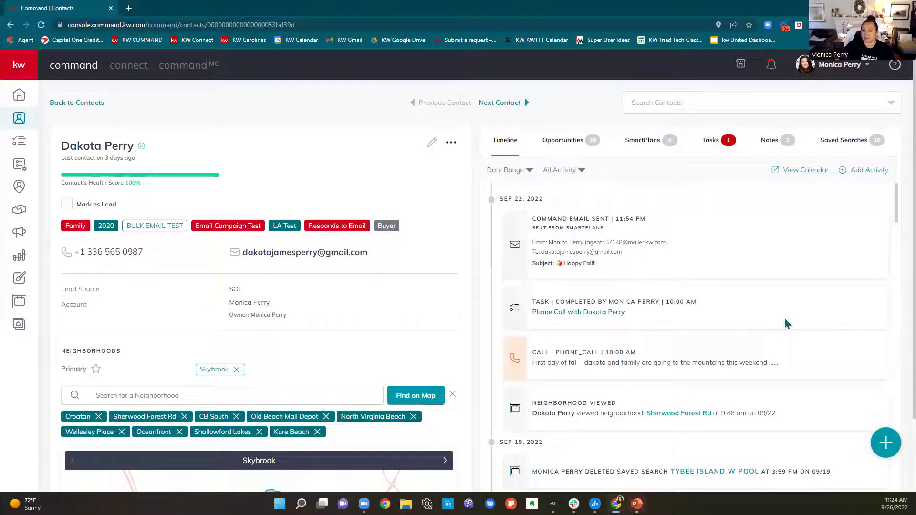
Close the Launch Week Slides PowerPoint window from its taskbar preview
{"action": "scroll", "coordinate": [785, 322], "scroll_direction": "down", "scroll_amount": 2}
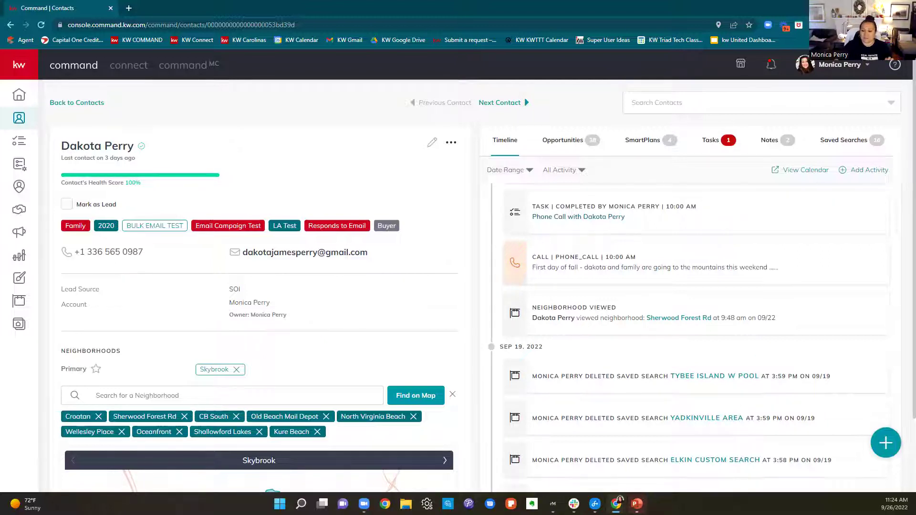
{"action": "mouse_move", "coordinate": [636, 503]}
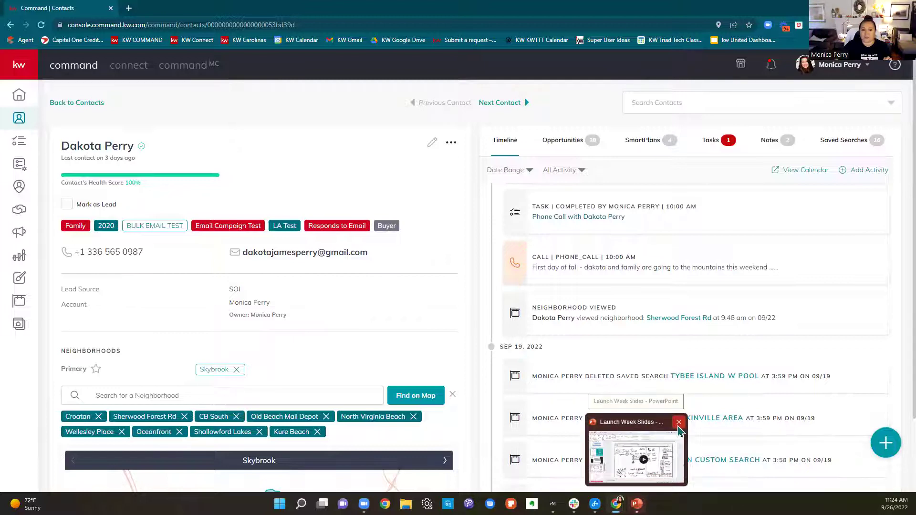
{"action": "left_click", "coordinate": [680, 422]}
{"action": "mouse_move", "coordinate": [605, 504]}
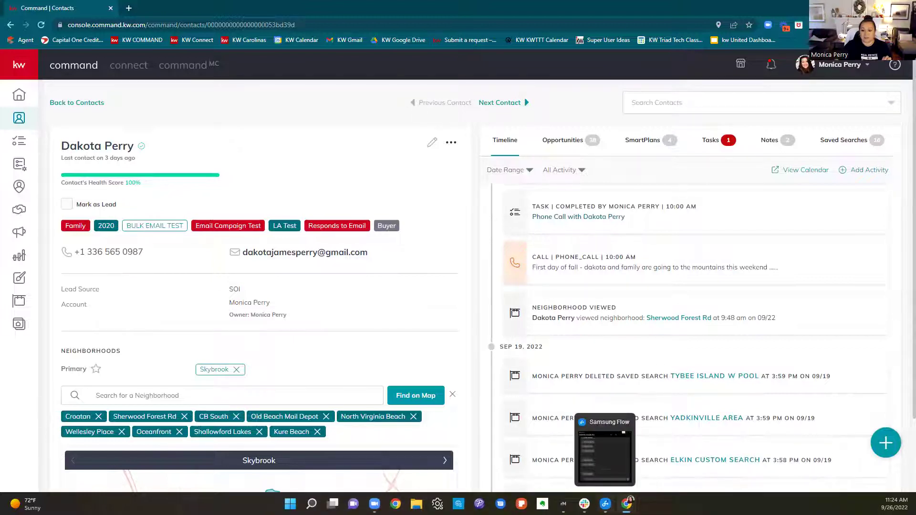
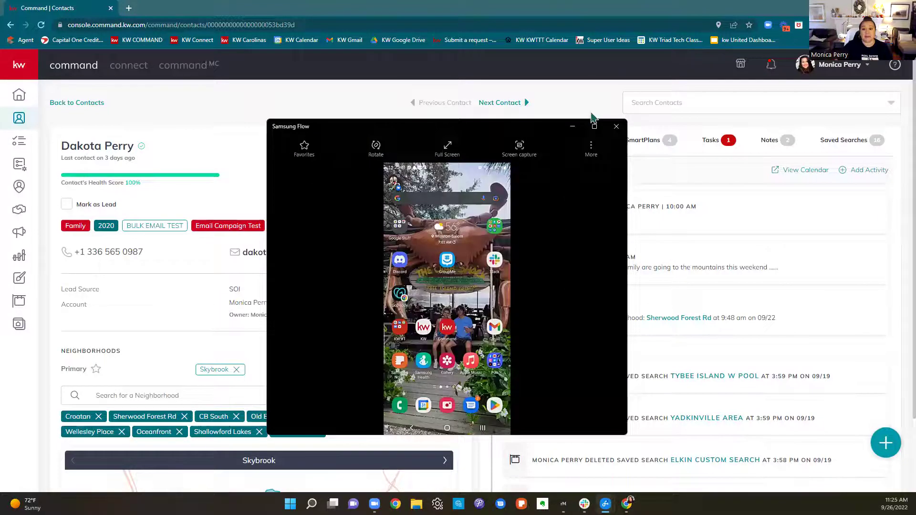
Maximize the Samsung Flow phone mirror and launch the Command app's dashboard
{"action": "left_click", "coordinate": [593, 126]}
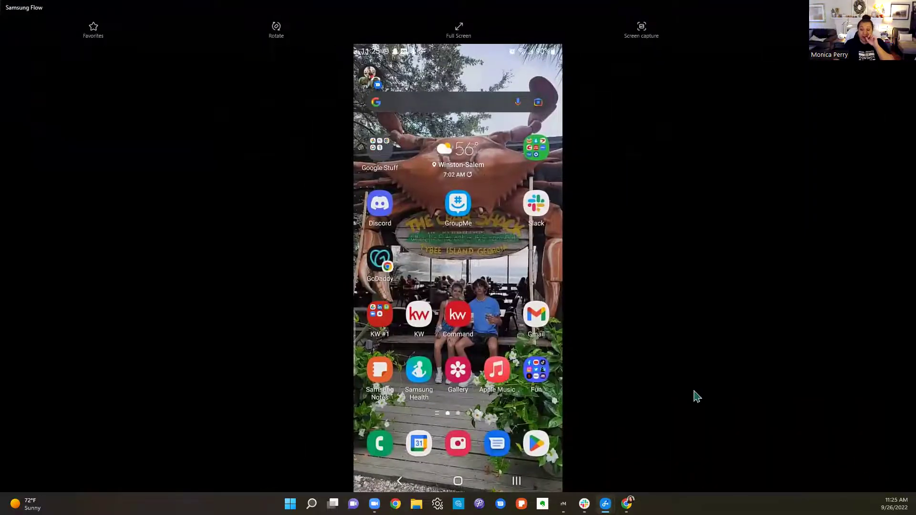
{"action": "left_click", "coordinate": [461, 326]}
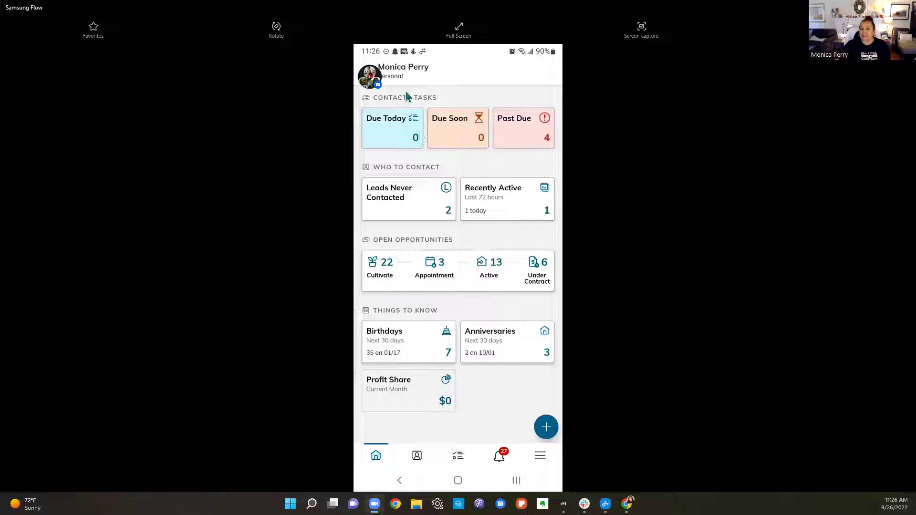
Dismiss the floating bubble and mark the first past-due call task complete, skipping the activity log
{"action": "left_click_drag", "start_coordinate": [371, 77], "coordinate": [461, 459]}
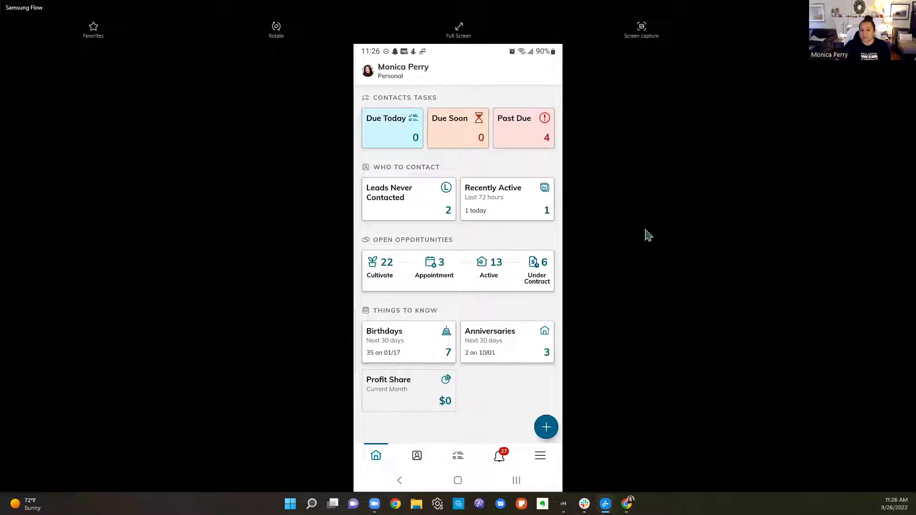
{"action": "left_click", "coordinate": [521, 139]}
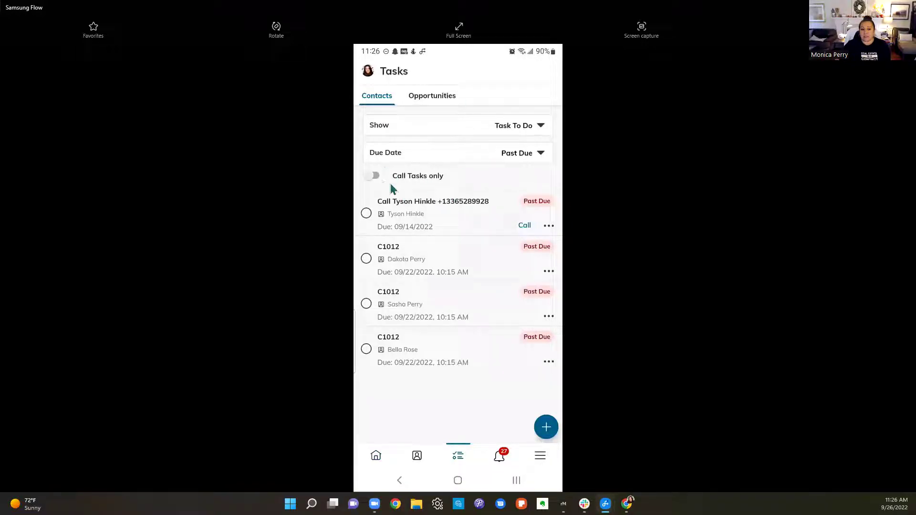
{"action": "left_click", "coordinate": [366, 213]}
{"action": "left_click", "coordinate": [499, 298]}
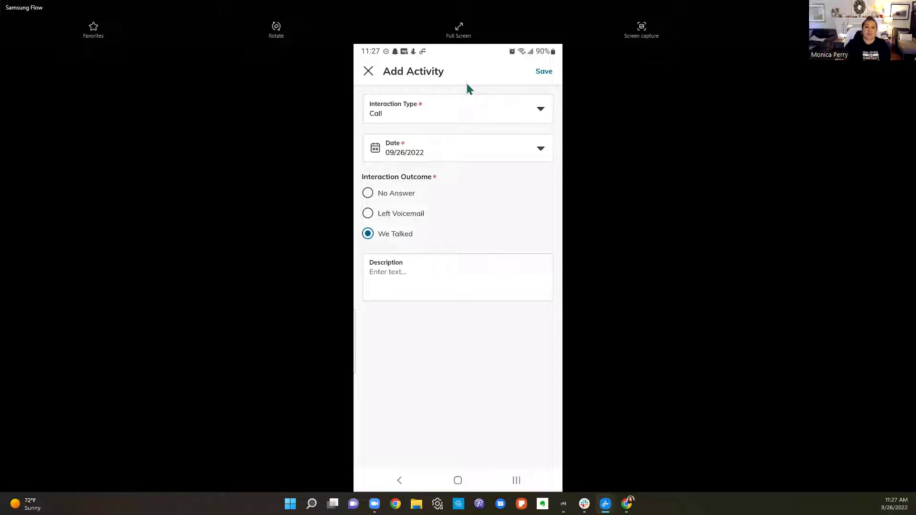
{"action": "left_click", "coordinate": [367, 71]}
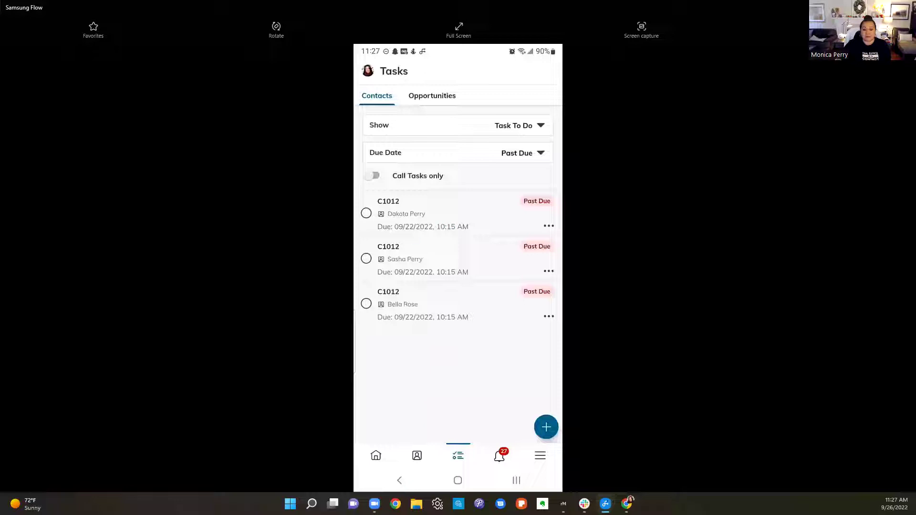
Reopen the three remaining past-due tasks, review the first task's details, then go to Contacts
{"action": "left_click", "coordinate": [376, 456]}
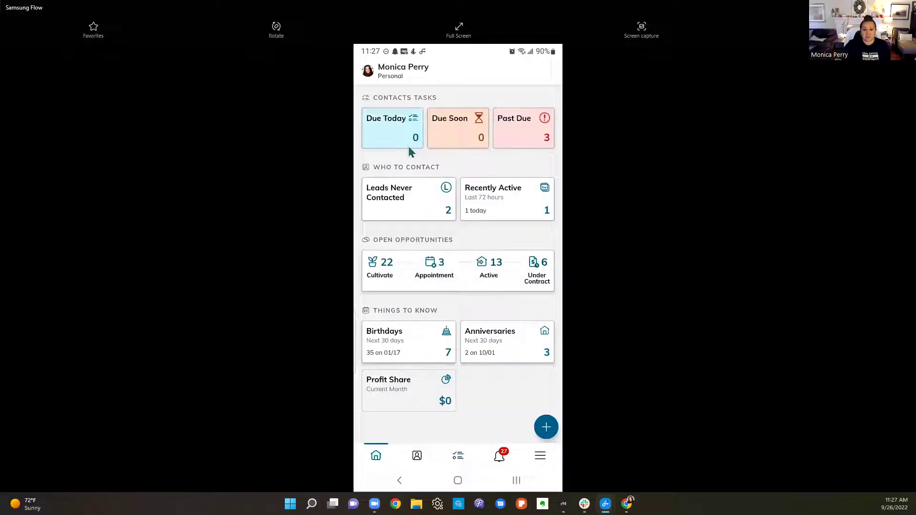
{"action": "left_click", "coordinate": [530, 118]}
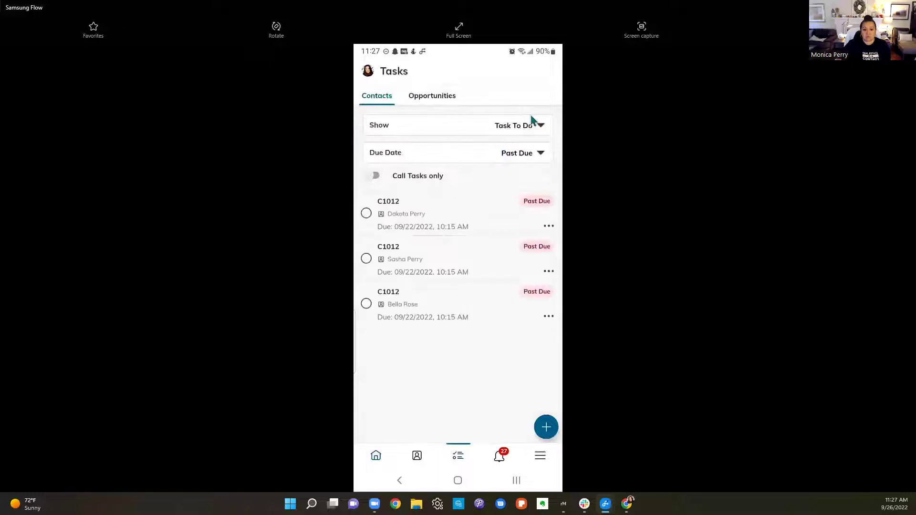
{"action": "left_click", "coordinate": [408, 218]}
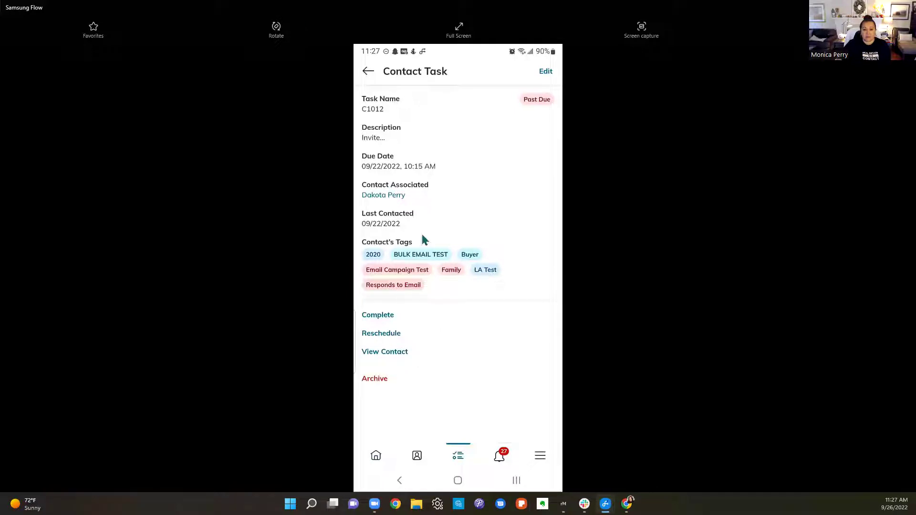
{"action": "left_click", "coordinate": [366, 75]}
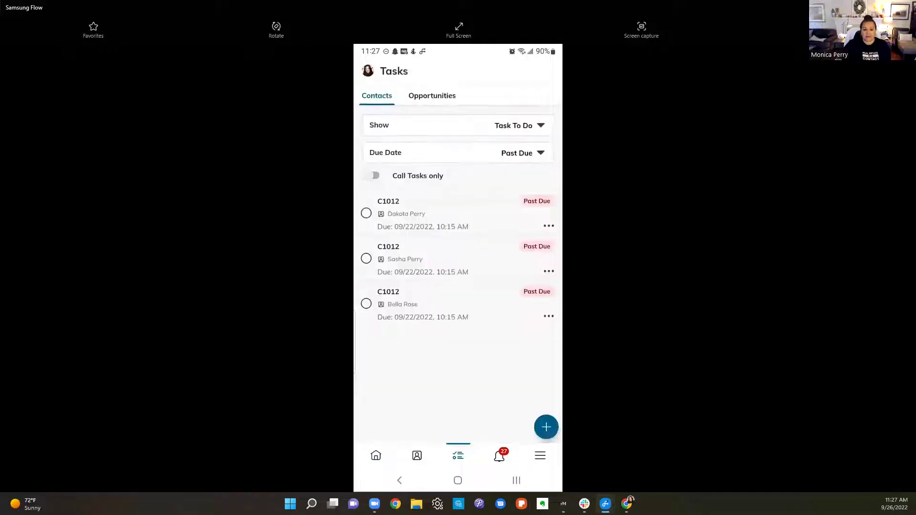
{"action": "left_click", "coordinate": [414, 459]}
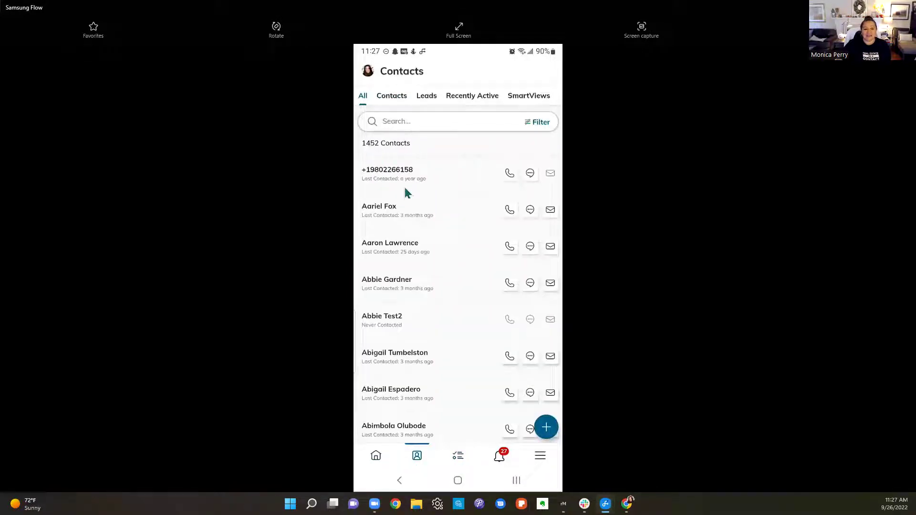
Search contacts by the contact's first name and call the first match's Personal (Primary) number, then leave the dialer
{"action": "left_click", "coordinate": [409, 121]}
{"action": "type", "text": "dakota"}
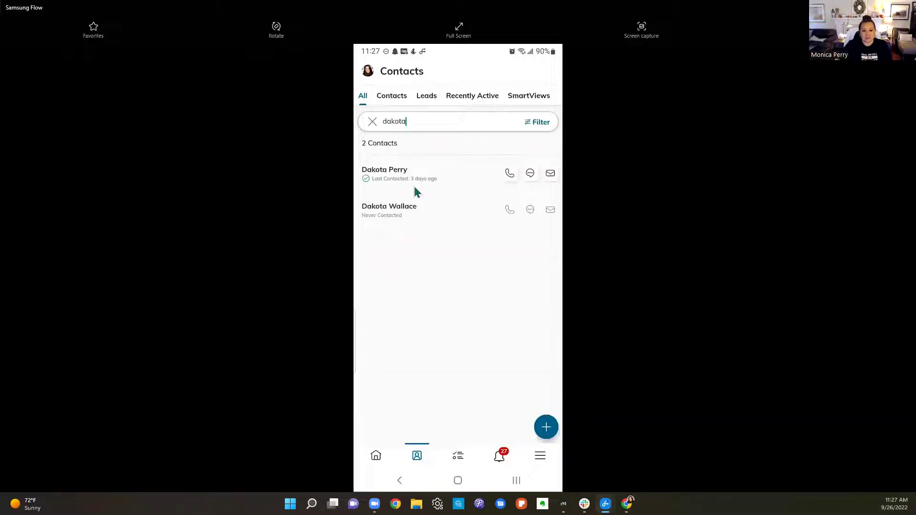
{"action": "left_click", "coordinate": [509, 174]}
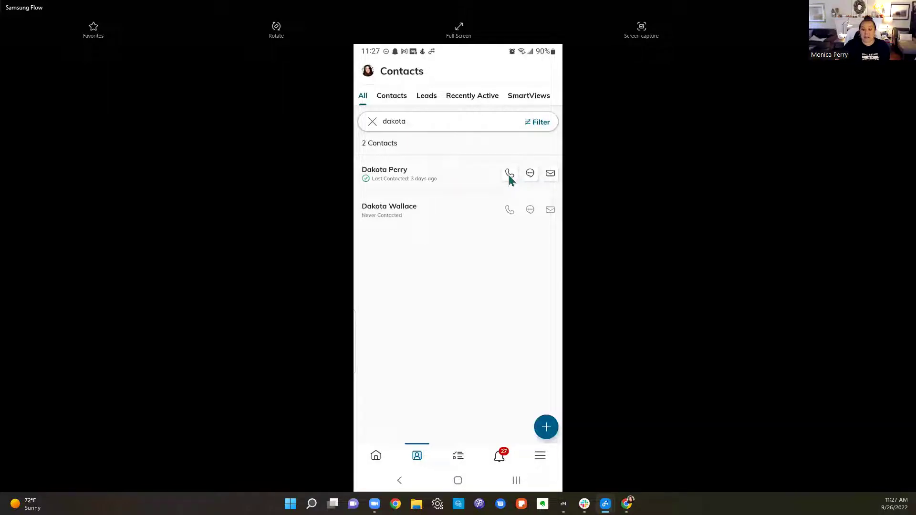
{"action": "left_click", "coordinate": [458, 375]}
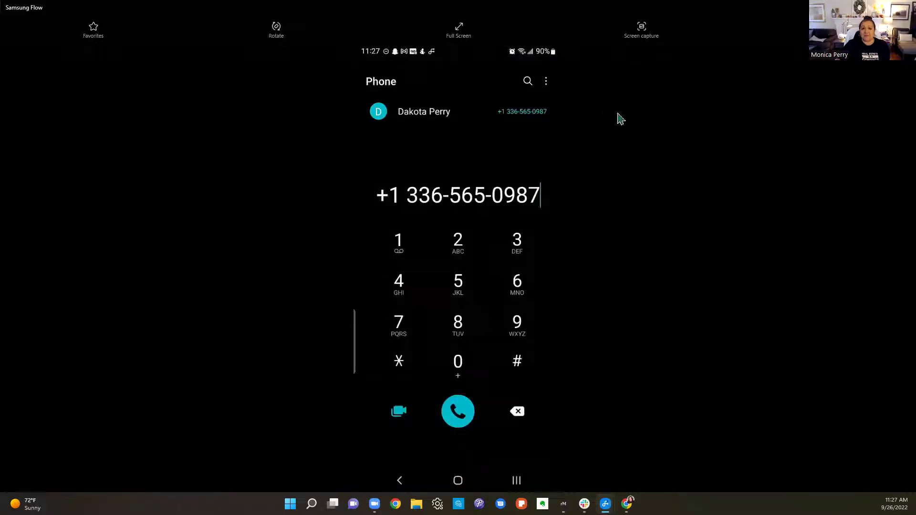
{"action": "left_click", "coordinate": [406, 482]}
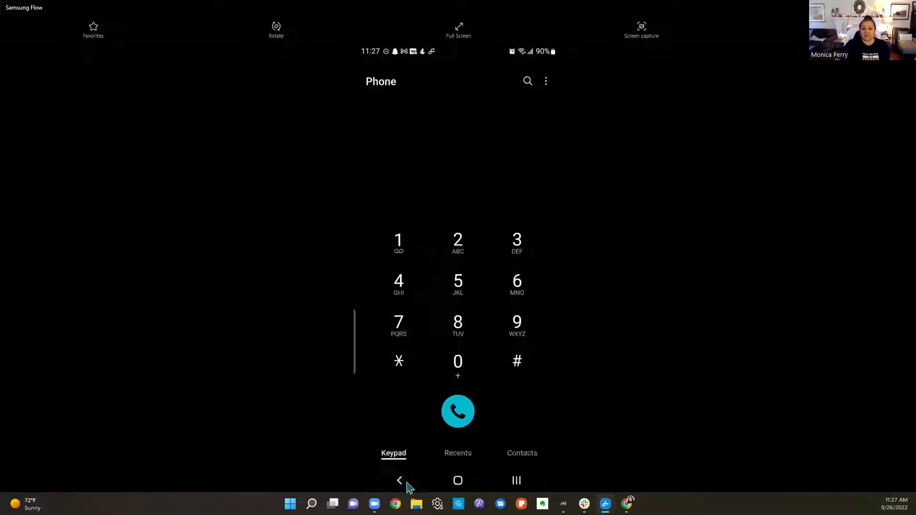
{"action": "left_click", "coordinate": [407, 482]}
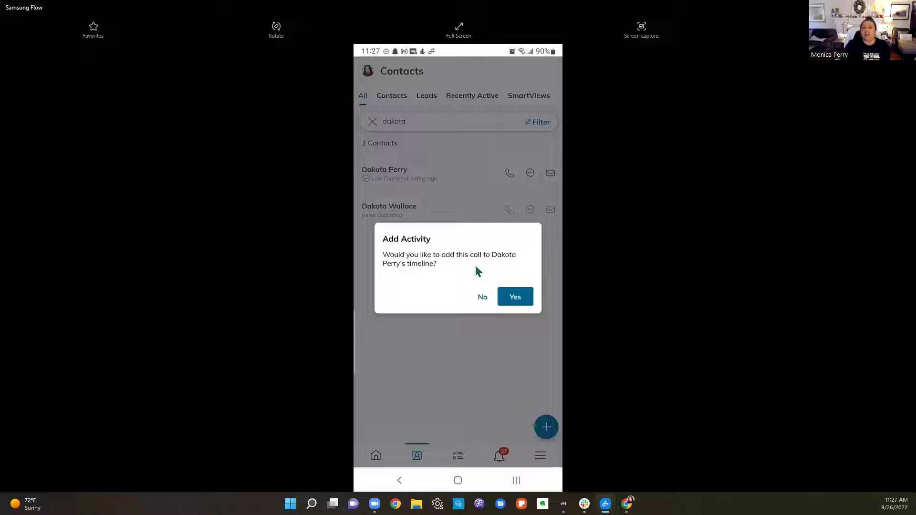
Accept logging the call and start a description noting the contact's Charlotte trip, fixing a typo
{"action": "left_click", "coordinate": [519, 299]}
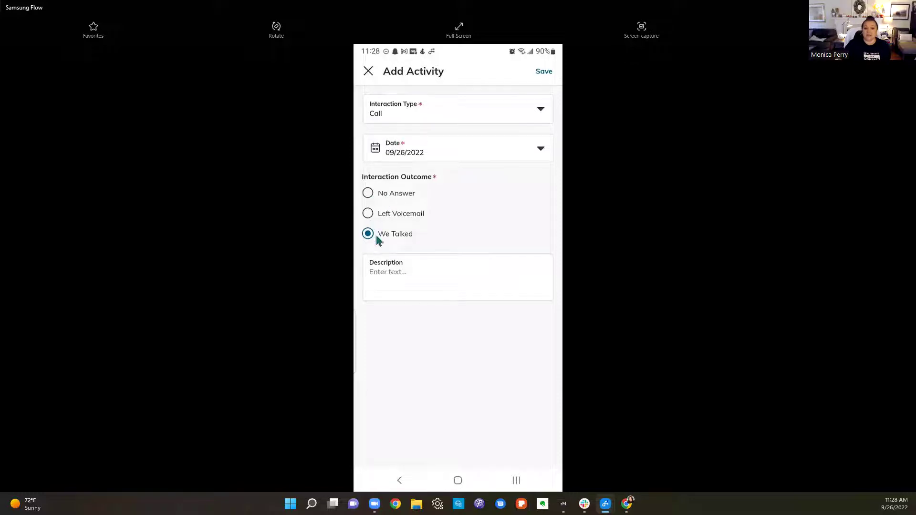
{"action": "left_click", "coordinate": [396, 285]}
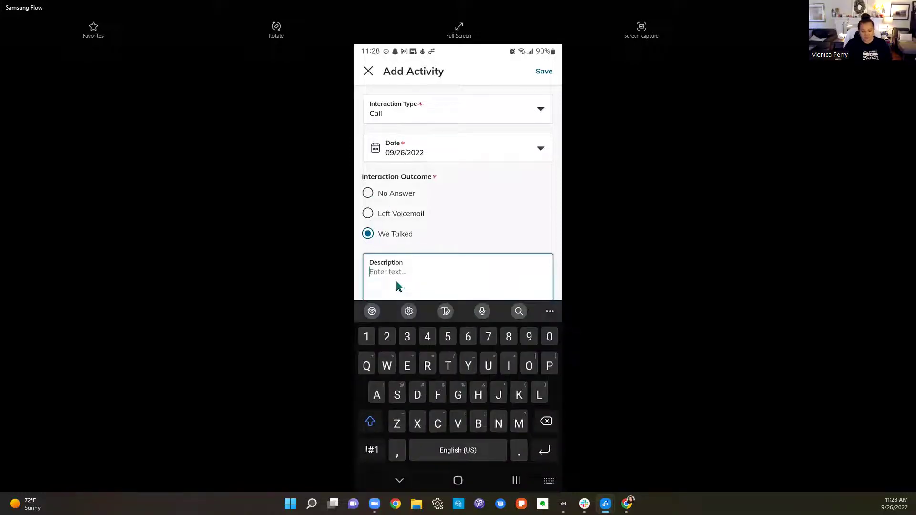
{"action": "type", "text": "Dakota "}
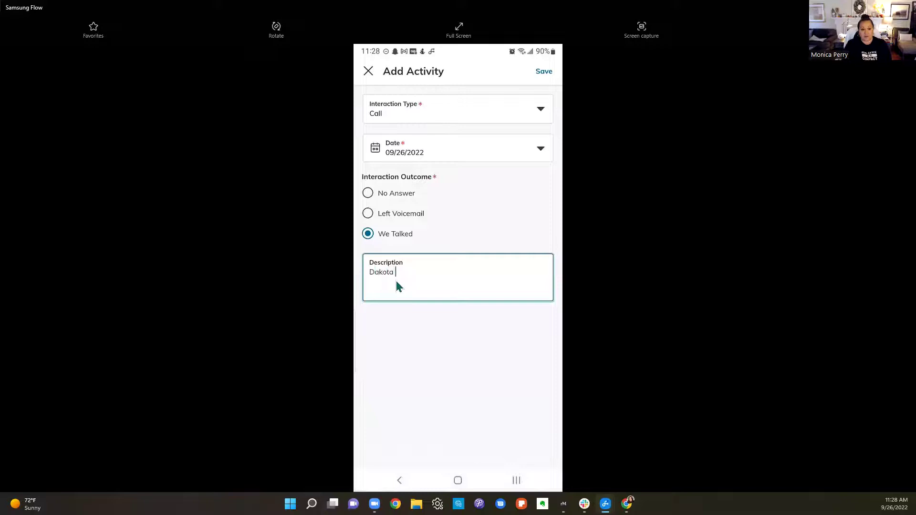
{"action": "type", "text": "was in charlotee"}
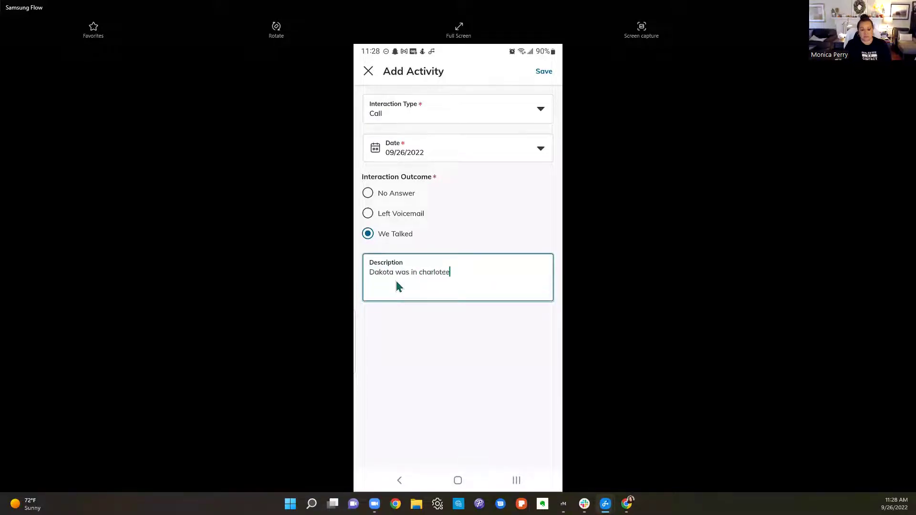
{"action": "key", "text": "BackSpace"}
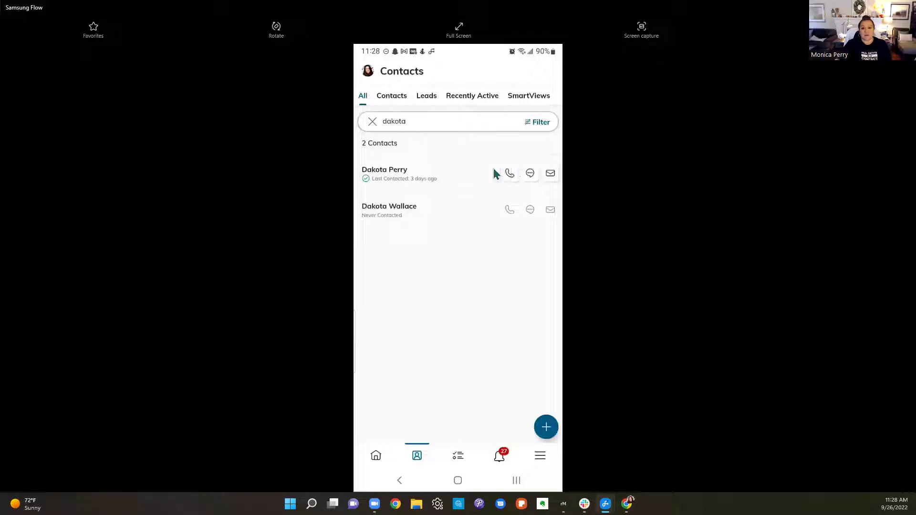
Call the first matching contact again on the Personal (Primary) number and return from the dialer
{"action": "left_click", "coordinate": [509, 178]}
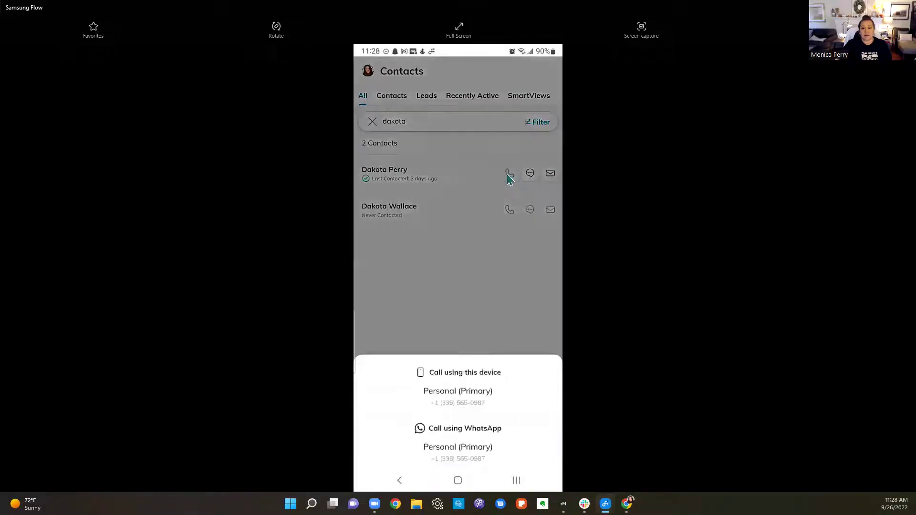
{"action": "left_click", "coordinate": [459, 373]}
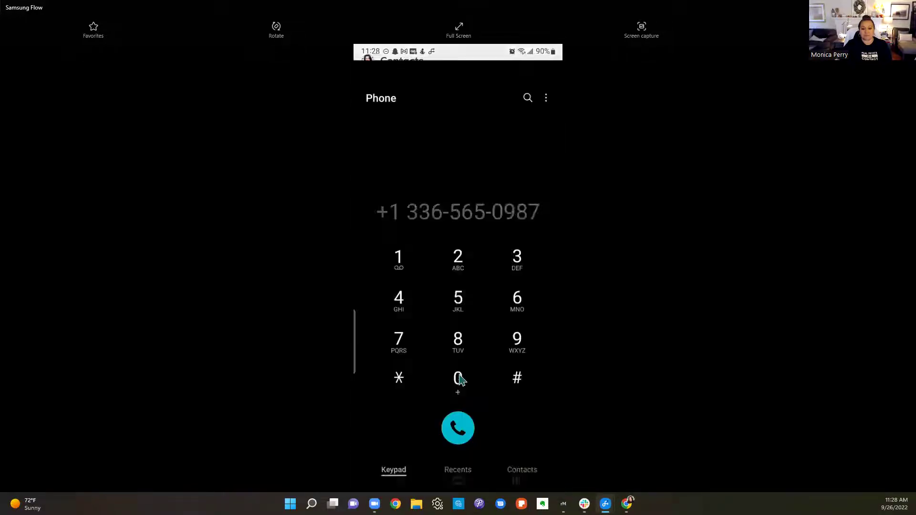
{"action": "left_click", "coordinate": [400, 480]}
{"action": "left_click", "coordinate": [400, 480]}
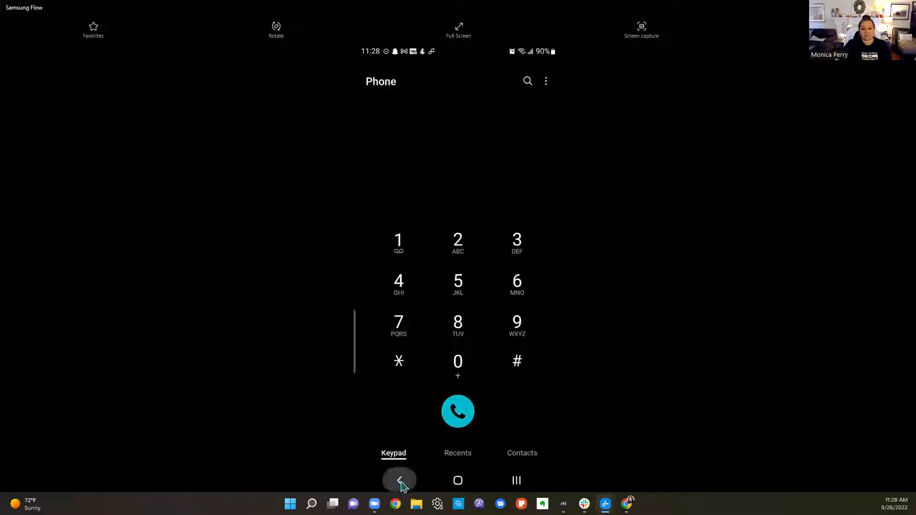
Save a We Talked activity noting the contact's baseball weekend with his son, then switch to the browser
{"action": "left_click", "coordinate": [514, 297]}
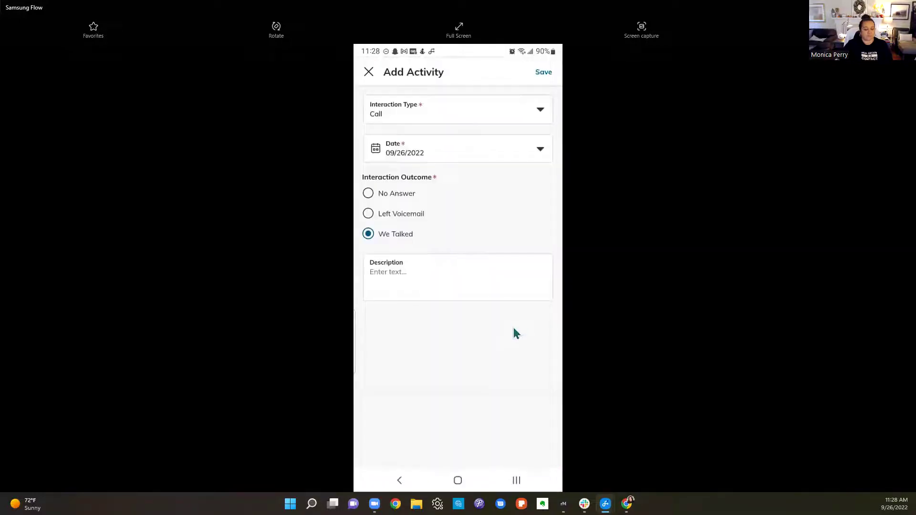
{"action": "left_click", "coordinate": [437, 286]}
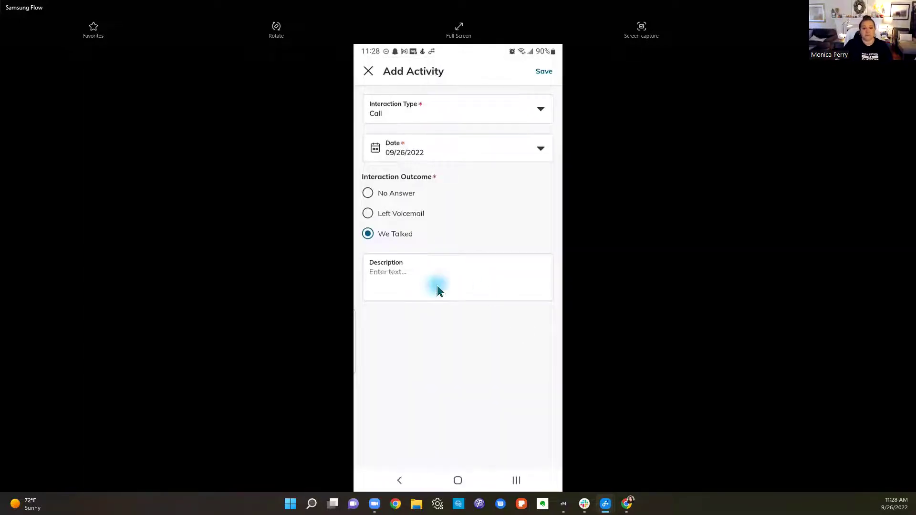
{"action": "type", "text": "Dakota"}
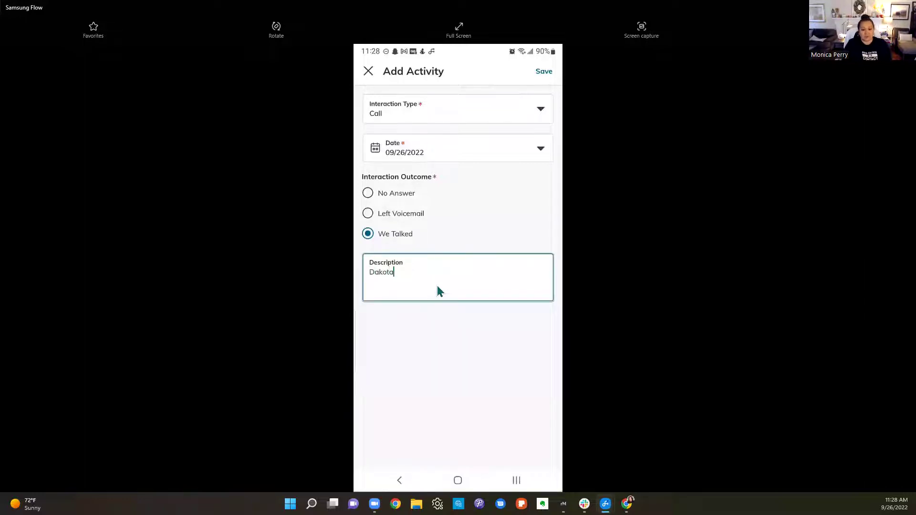
{"action": "type", "text": " was at"}
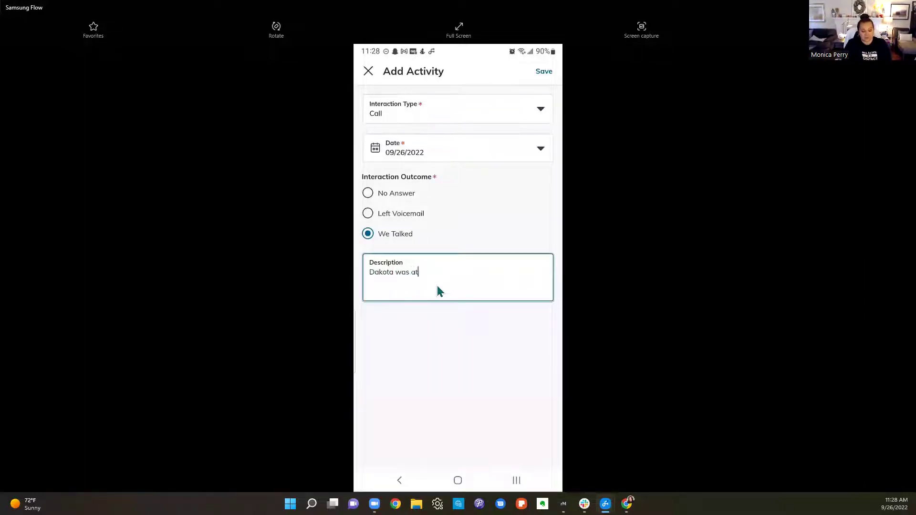
{"action": "type", "text": " undc for baseball wi"}
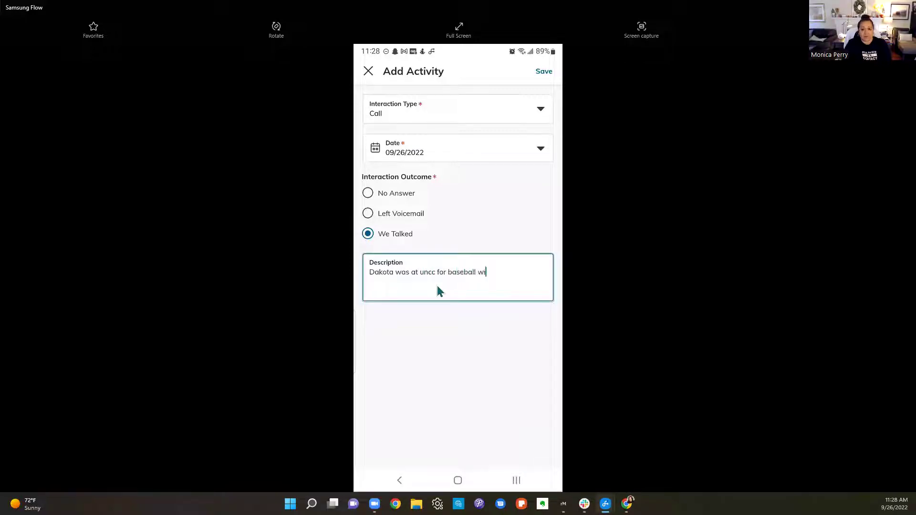
{"action": "type", "text": "th his son"}
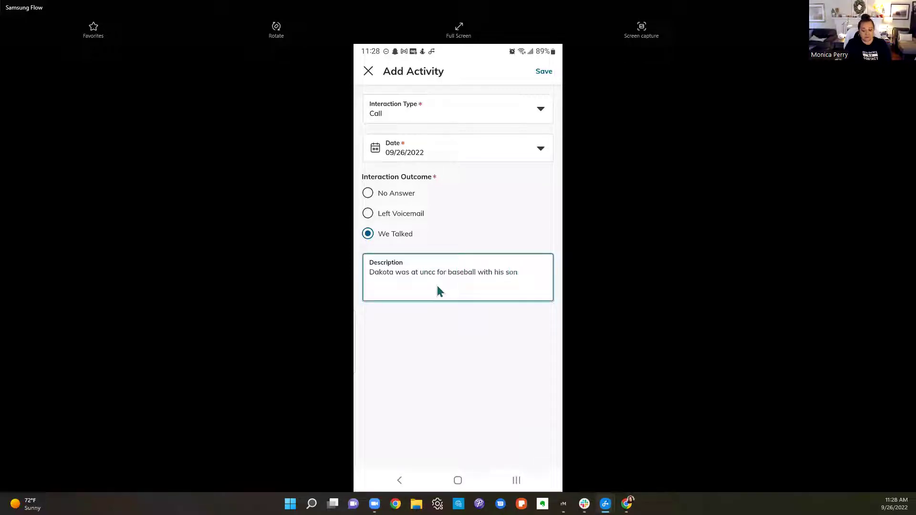
{"action": "type", "text": " this weekend....."}
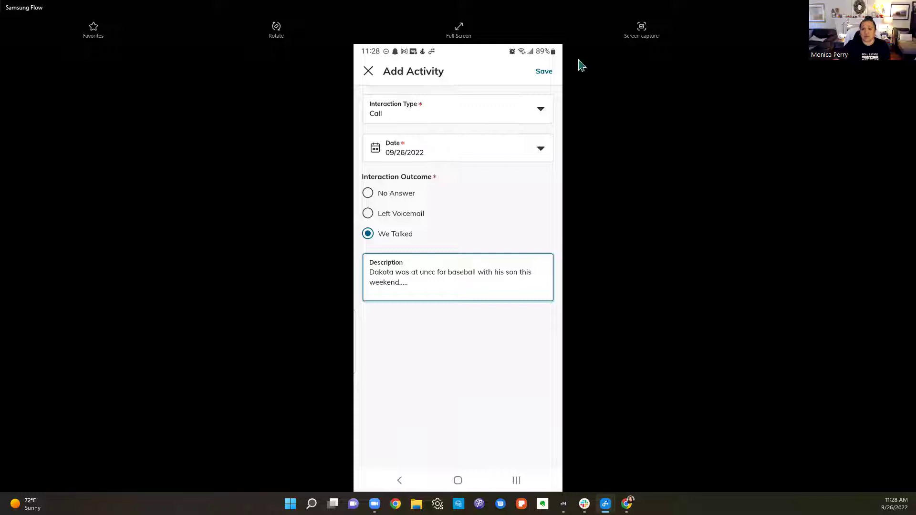
{"action": "left_click", "coordinate": [543, 72]}
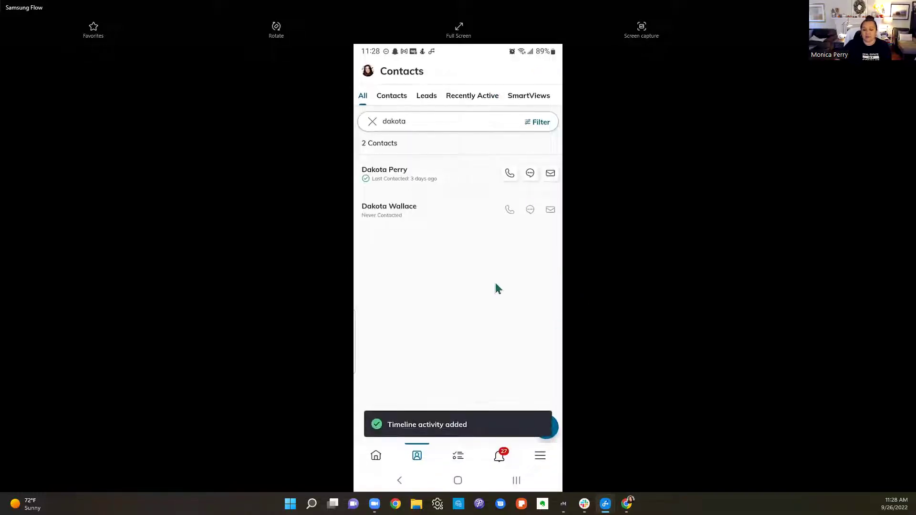
{"action": "key", "text": "alt+Tab"}
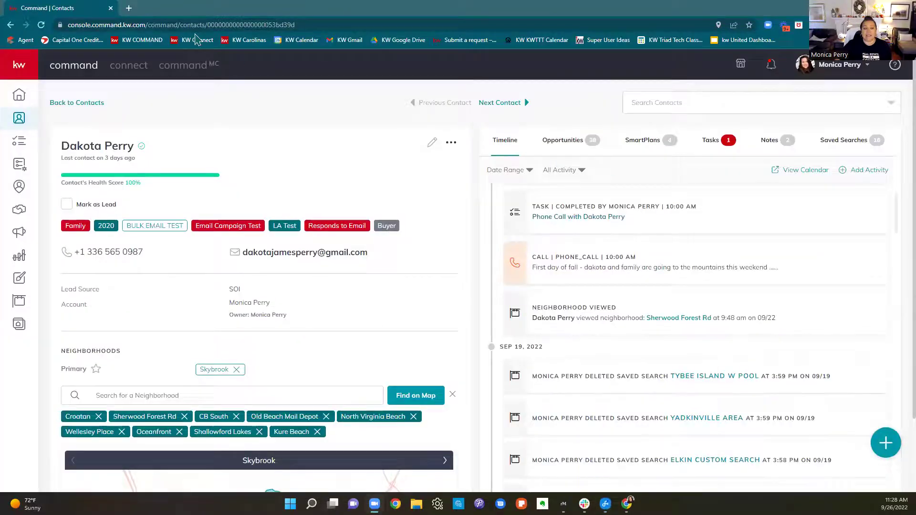
Reload the contact page and scroll the timeline to highlight the Pumpkin Carving Tips email
{"action": "key", "text": "F5"}
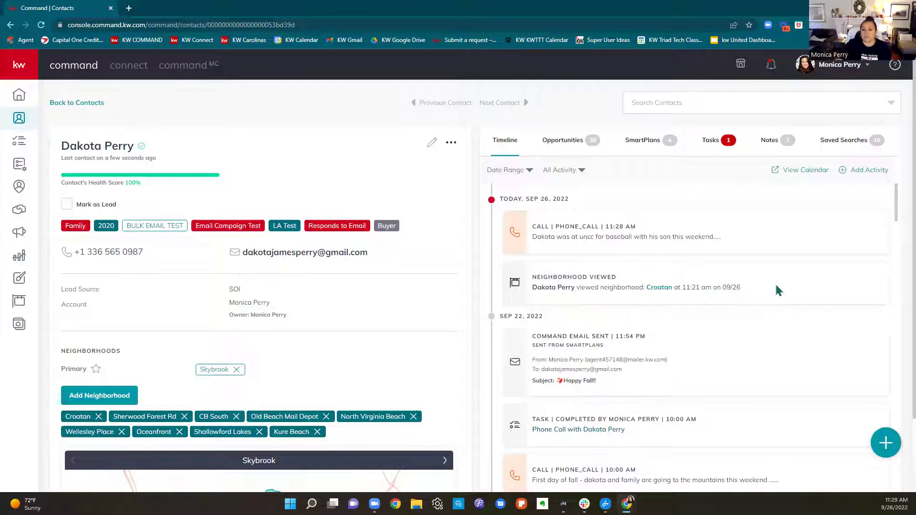
{"action": "scroll", "coordinate": [575, 238], "scroll_direction": "down", "scroll_amount": 4}
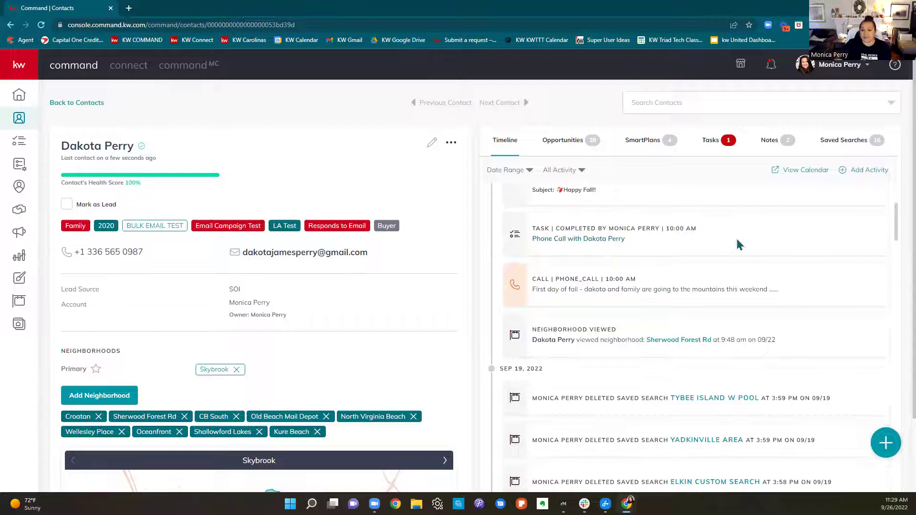
{"action": "scroll", "coordinate": [730, 243], "scroll_direction": "down", "scroll_amount": 1}
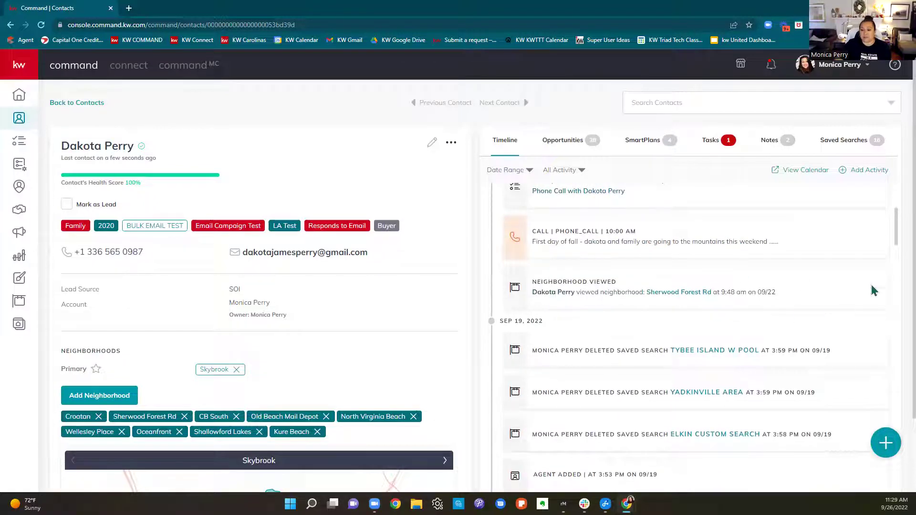
{"action": "scroll", "coordinate": [869, 291], "scroll_direction": "down", "scroll_amount": 2}
{"action": "scroll", "coordinate": [870, 291], "scroll_direction": "down", "scroll_amount": 8}
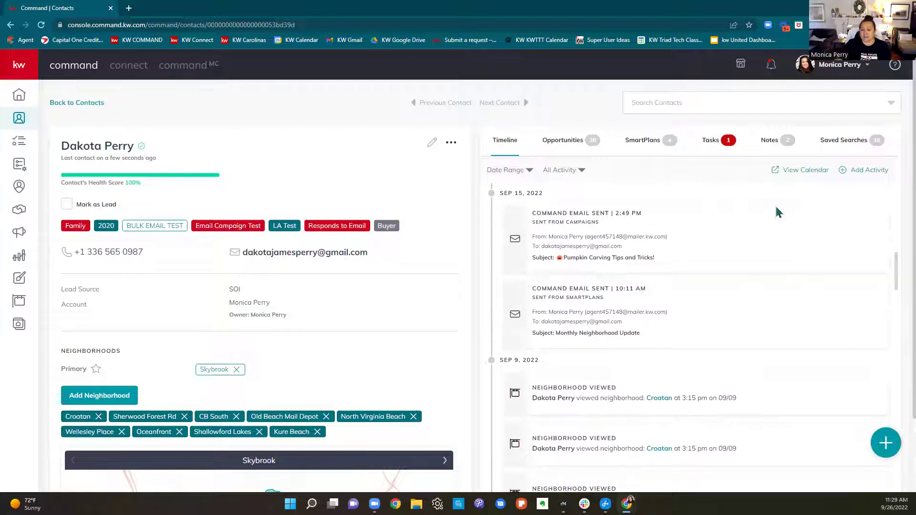
{"action": "left_click_drag", "start_coordinate": [556, 256], "coordinate": [661, 259]}
{"action": "scroll", "coordinate": [729, 243], "scroll_direction": "down", "scroll_amount": 3}
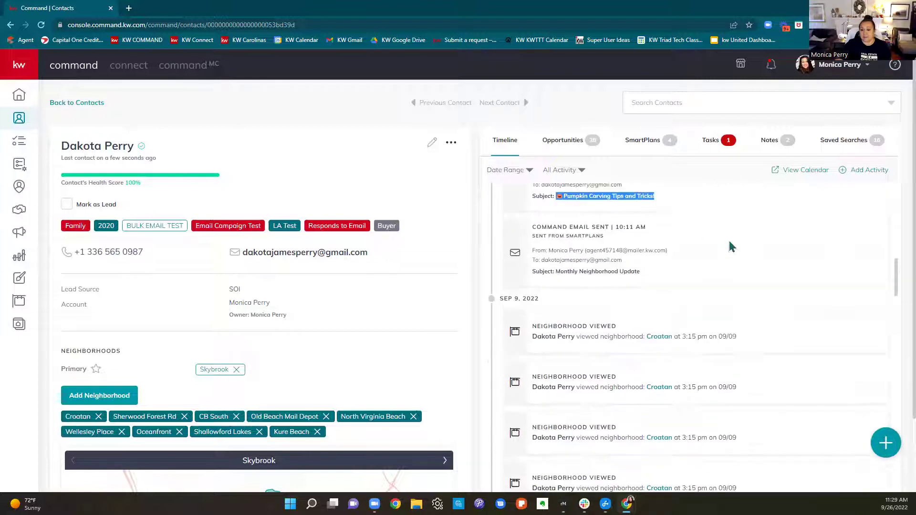
{"action": "scroll", "coordinate": [784, 234], "scroll_direction": "down", "scroll_amount": 5}
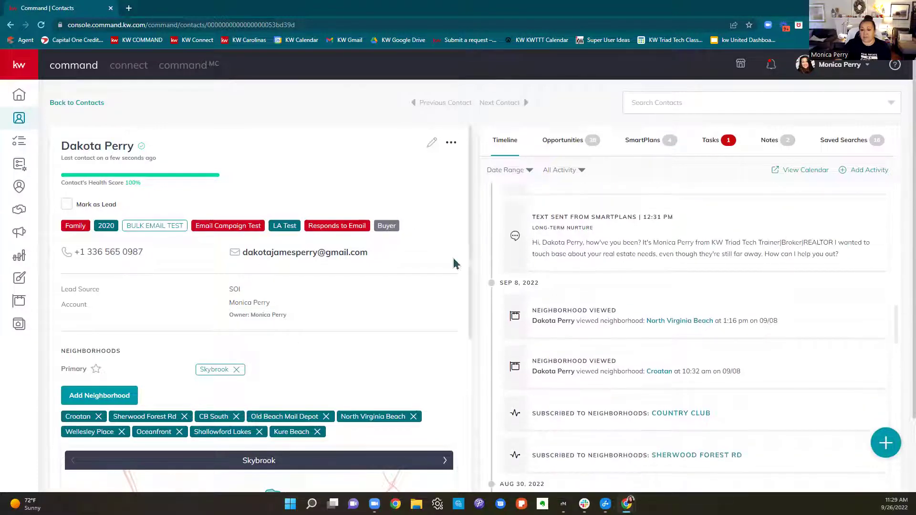
Highlight the SmartPlans text message and the Happy Labor (Relaxation) Day! email, scrolling through older history
{"action": "left_click_drag", "start_coordinate": [533, 242], "coordinate": [865, 273]}
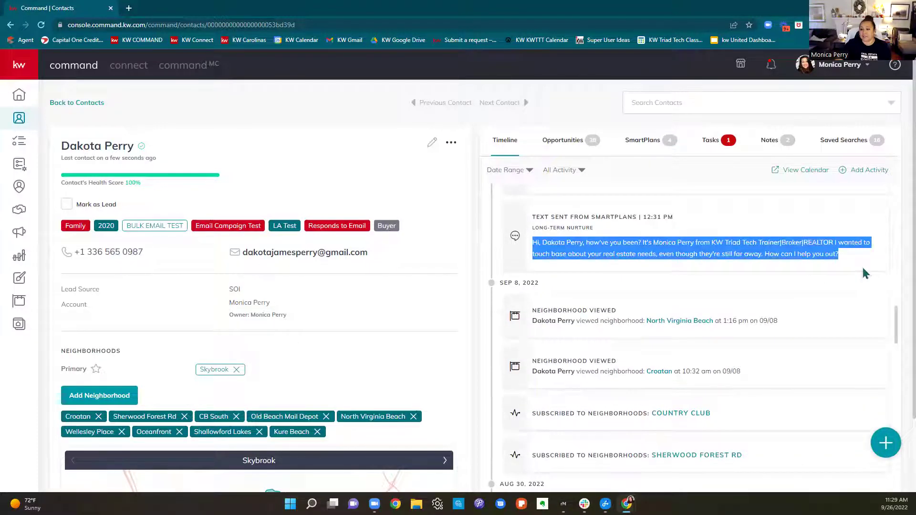
{"action": "scroll", "coordinate": [868, 275], "scroll_direction": "down", "scroll_amount": 1}
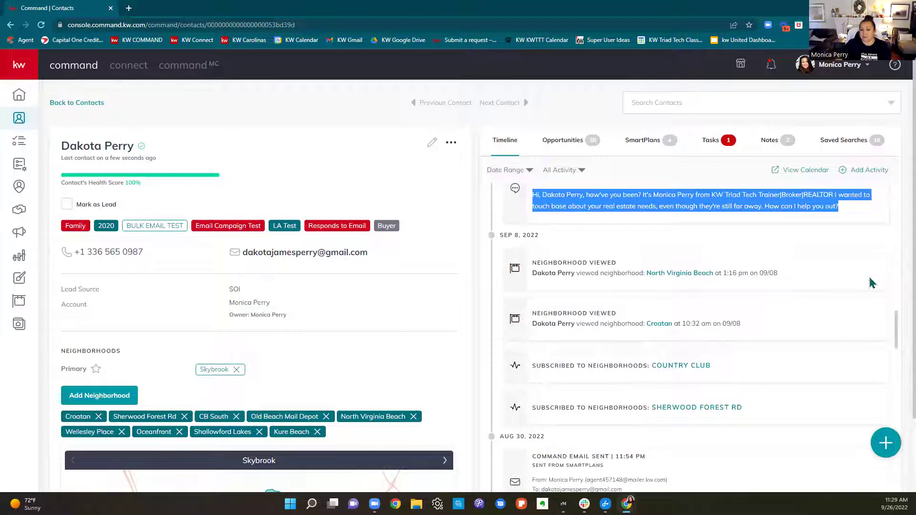
{"action": "scroll", "coordinate": [869, 282], "scroll_direction": "down", "scroll_amount": 1}
{"action": "scroll", "coordinate": [869, 283], "scroll_direction": "down", "scroll_amount": 3}
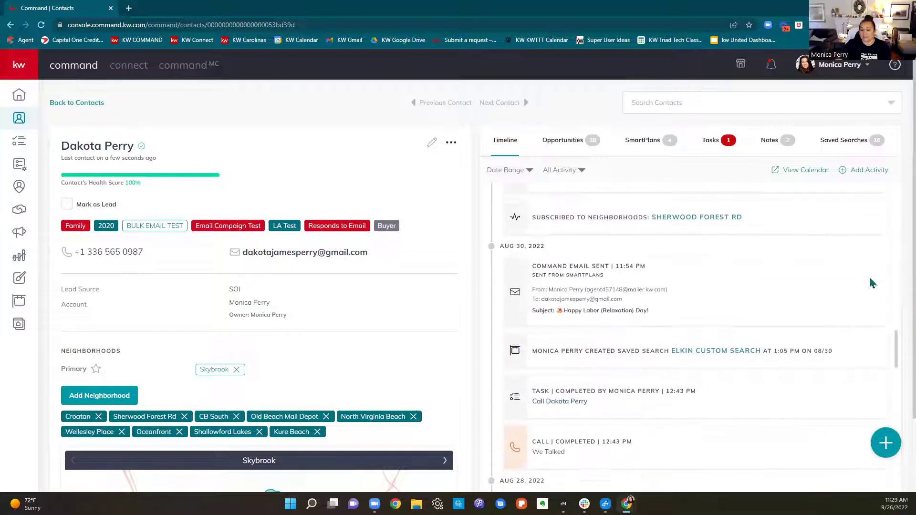
{"action": "scroll", "coordinate": [870, 281], "scroll_direction": "down", "scroll_amount": 1}
{"action": "scroll", "coordinate": [734, 261], "scroll_direction": "down", "scroll_amount": 1}
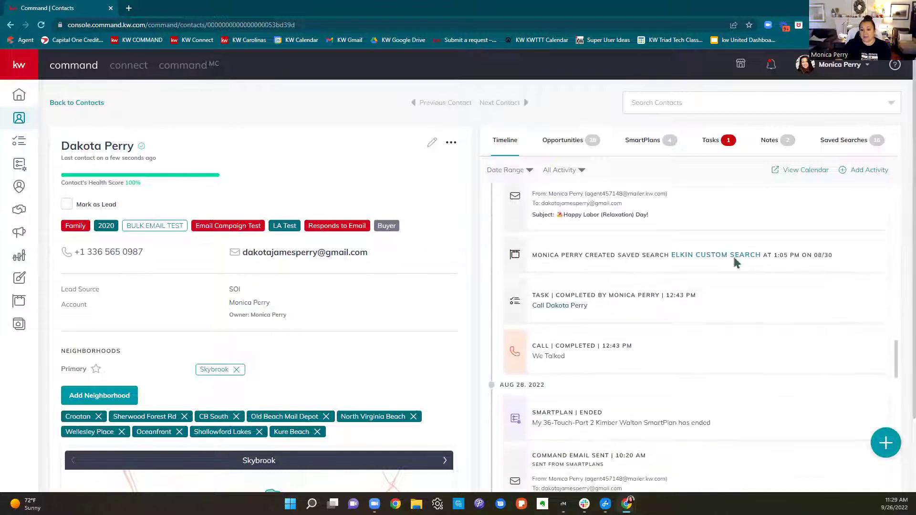
{"action": "left_click_drag", "start_coordinate": [564, 215], "coordinate": [696, 215]}
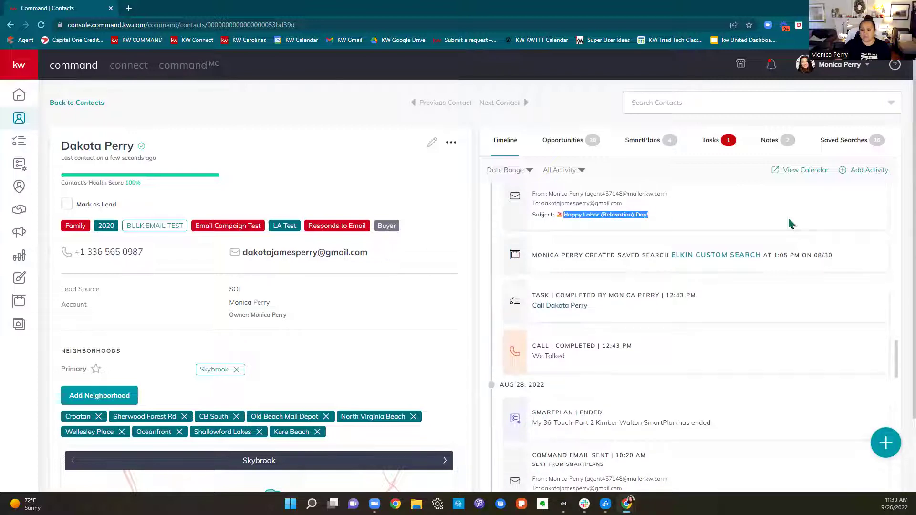
{"action": "scroll", "coordinate": [788, 221], "scroll_direction": "down", "scroll_amount": 5}
{"action": "scroll", "coordinate": [788, 223], "scroll_direction": "down", "scroll_amount": 15}
{"action": "scroll", "coordinate": [787, 223], "scroll_direction": "down", "scroll_amount": 15}
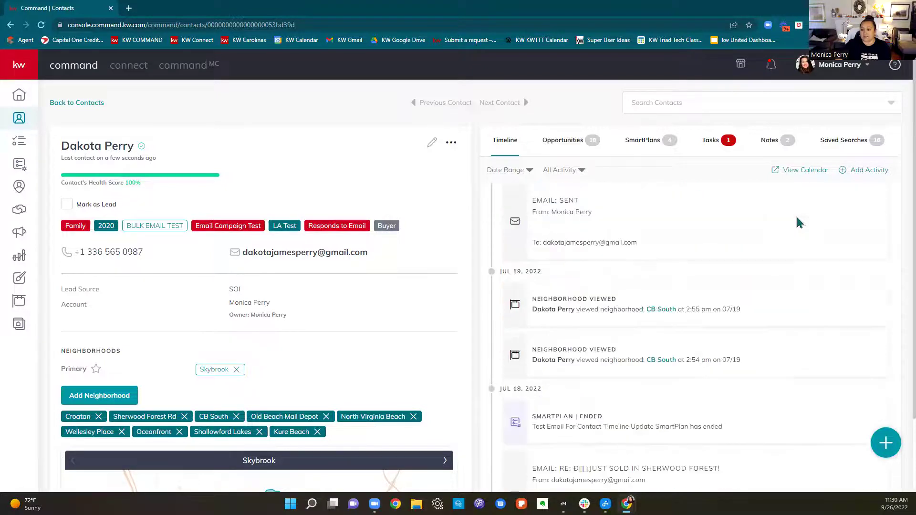
{"action": "scroll", "coordinate": [799, 223], "scroll_direction": "down", "scroll_amount": 15}
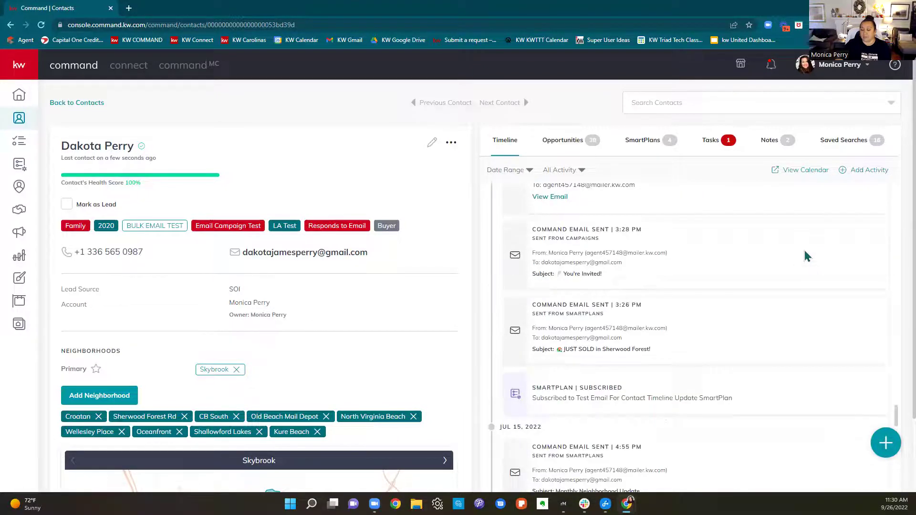
{"action": "scroll", "coordinate": [806, 256], "scroll_direction": "down", "scroll_amount": 5}
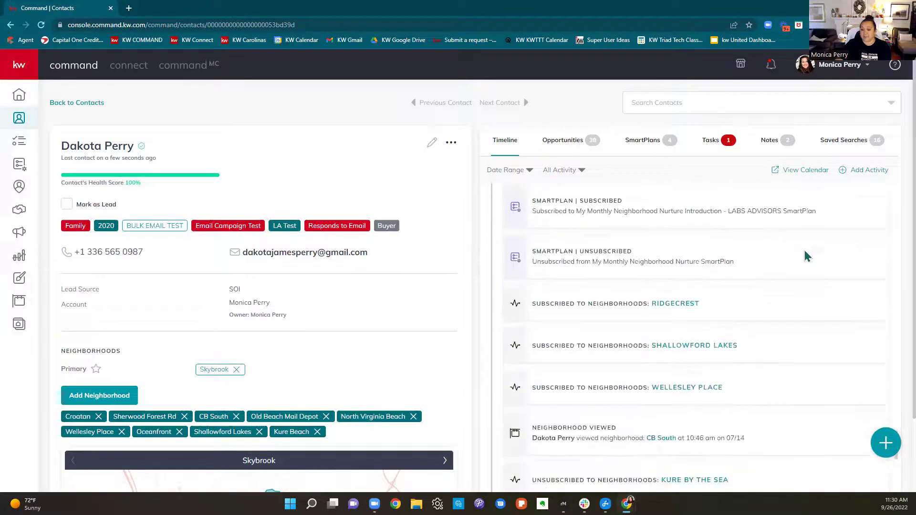
View the contact's Opportunities, SmartPlans, Tasks and Notes tabs in turn
{"action": "left_click", "coordinate": [580, 150]}
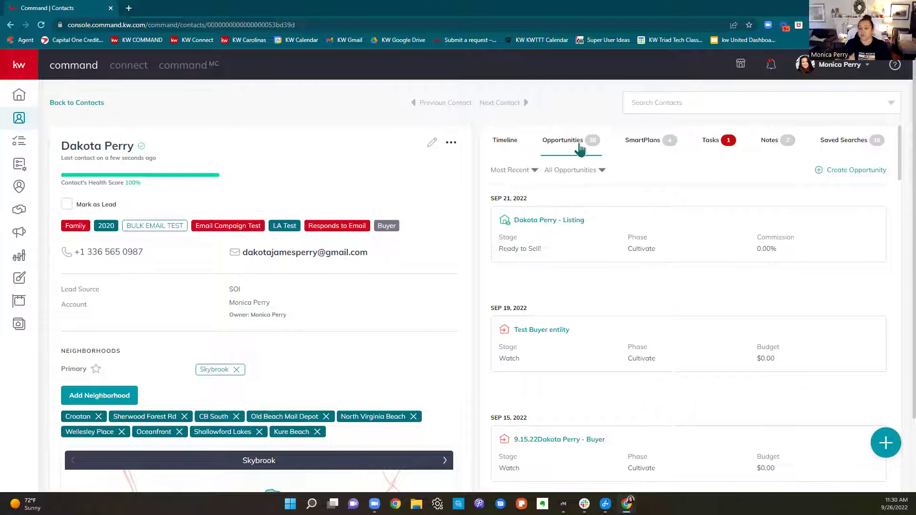
{"action": "left_click", "coordinate": [645, 149]}
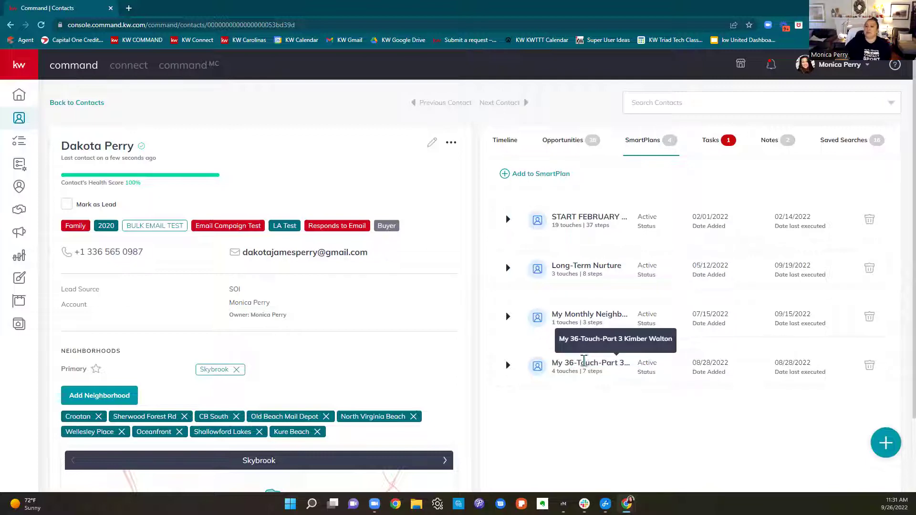
{"action": "left_click", "coordinate": [715, 145]}
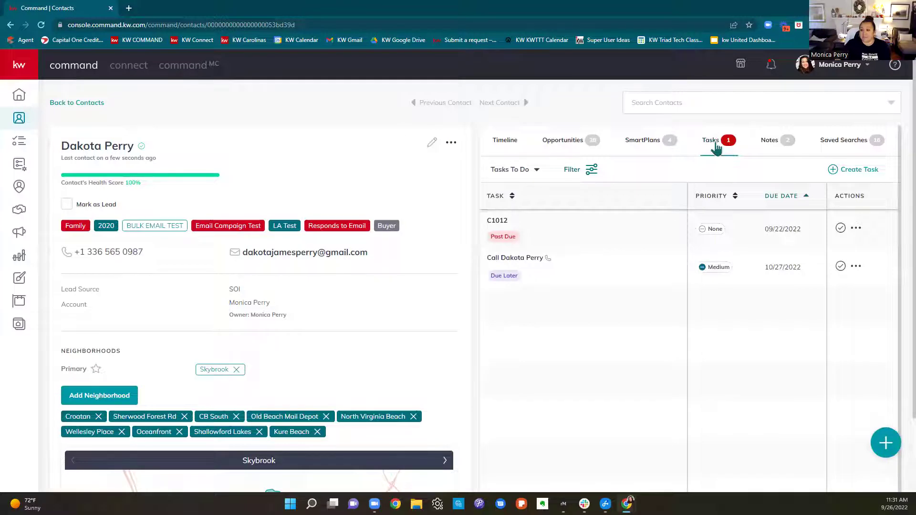
{"action": "left_click", "coordinate": [787, 140]}
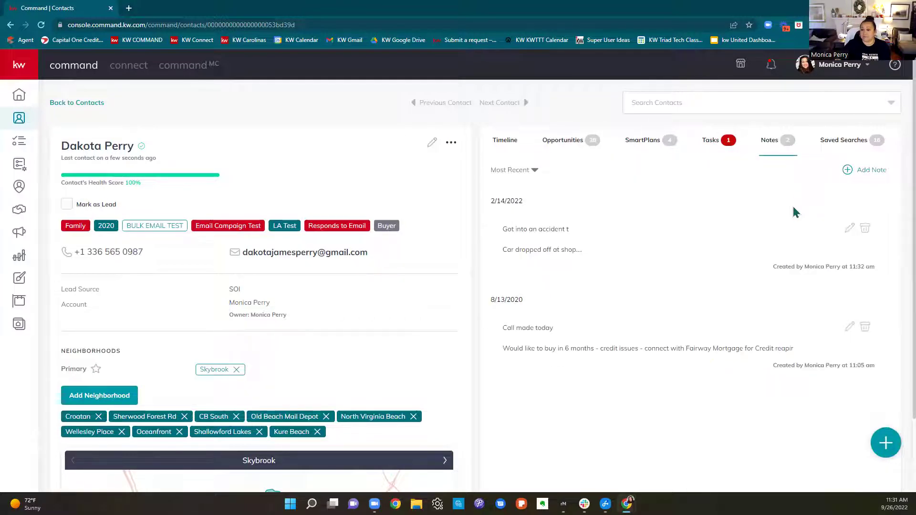
Show the contact's Saved Searches tab and close the KW Whitepages Chrome window
{"action": "left_click", "coordinate": [853, 152]}
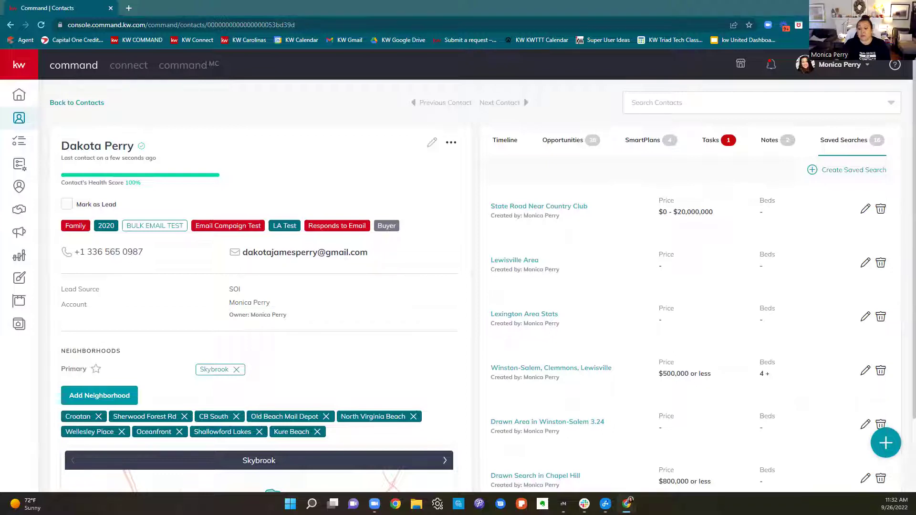
{"action": "mouse_move", "coordinate": [626, 503]}
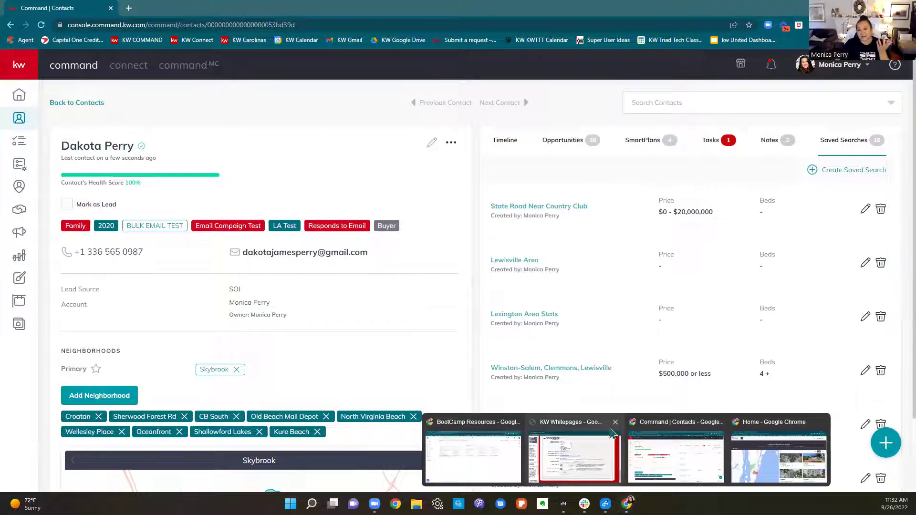
{"action": "left_click", "coordinate": [615, 422]}
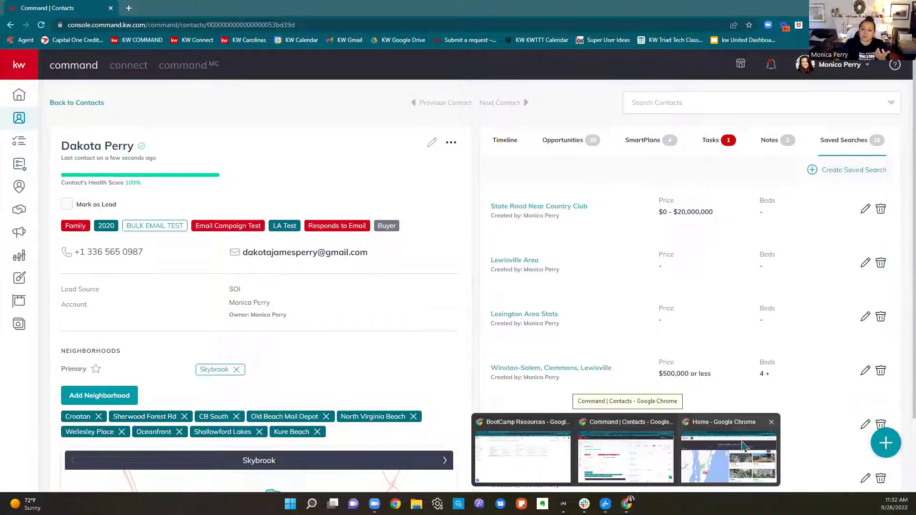
Open the '2 updates in Drawn area 27104' Gmail alert and follow View Your Saved Search
{"action": "left_click", "coordinate": [756, 479]}
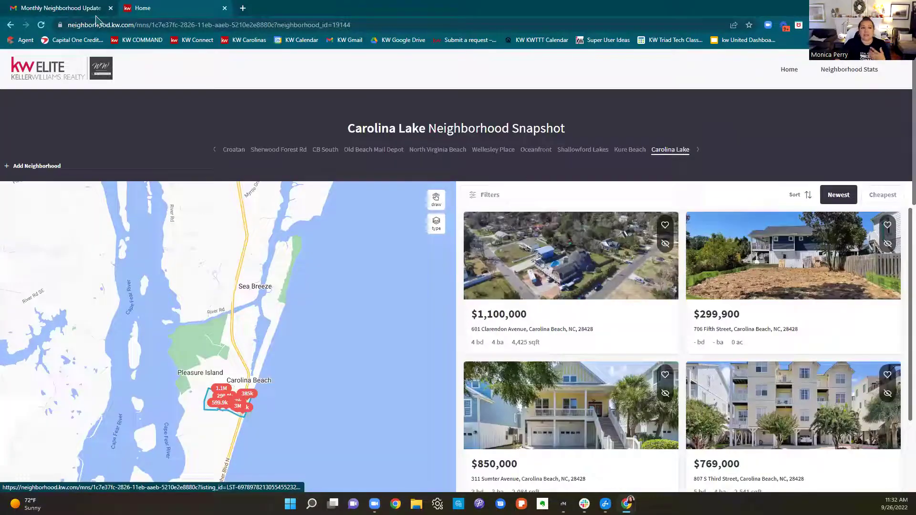
{"action": "left_click", "coordinate": [90, 9]}
{"action": "left_click", "coordinate": [57, 126]}
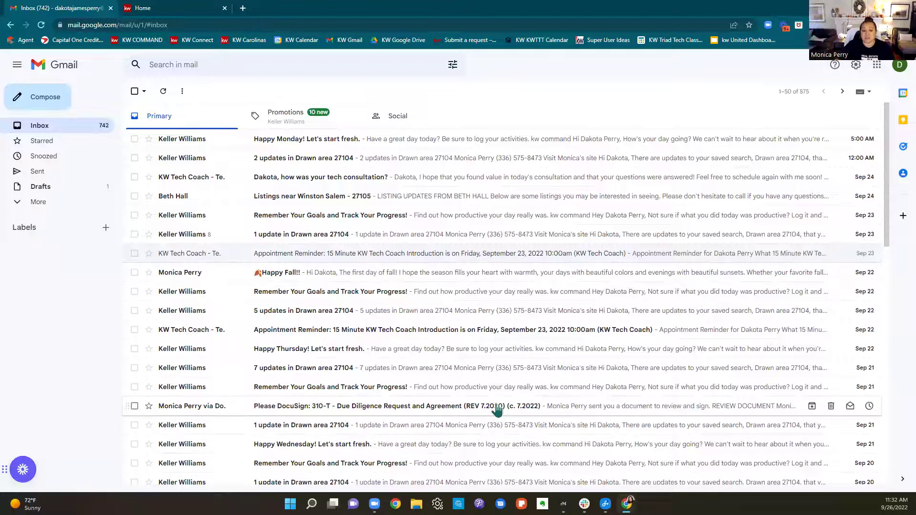
{"action": "left_click", "coordinate": [363, 161]}
{"action": "scroll", "coordinate": [828, 259], "scroll_direction": "down", "scroll_amount": 5}
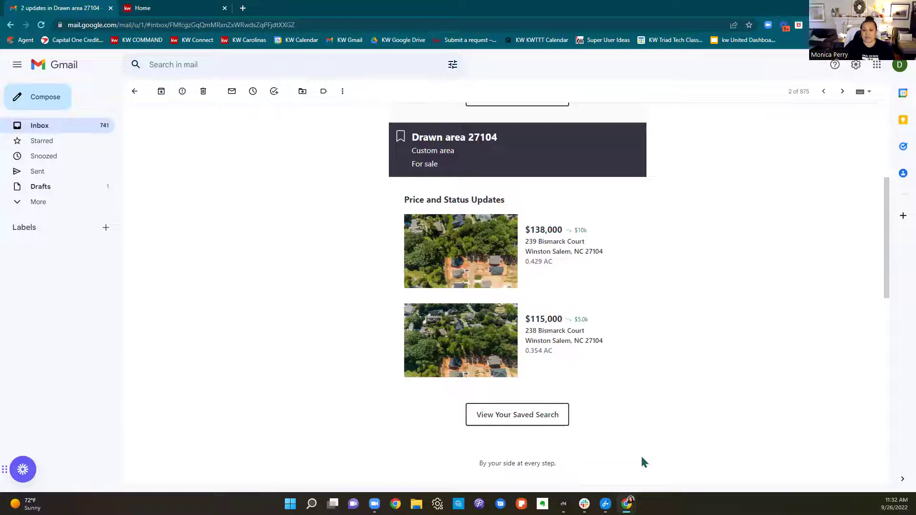
{"action": "left_click", "coordinate": [513, 422]}
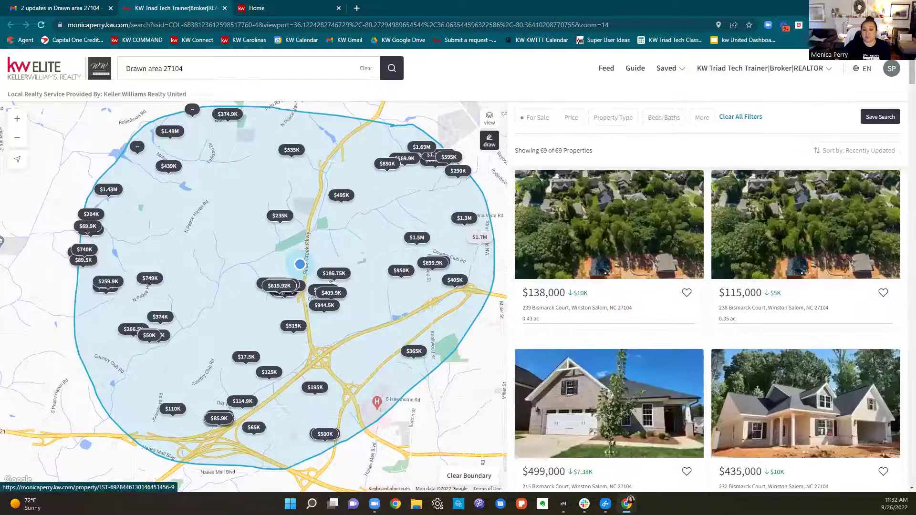
Scroll through the 69 Drawn area 27104 listings, then close the KW Triad Tech Trainer tab
{"action": "scroll", "coordinate": [827, 319], "scroll_direction": "down", "scroll_amount": 5}
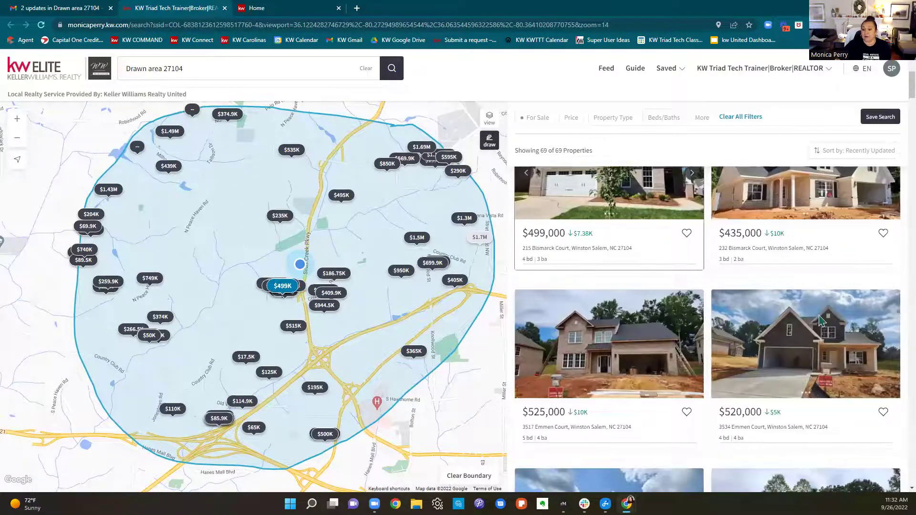
{"action": "scroll", "coordinate": [850, 319], "scroll_direction": "down", "scroll_amount": 4}
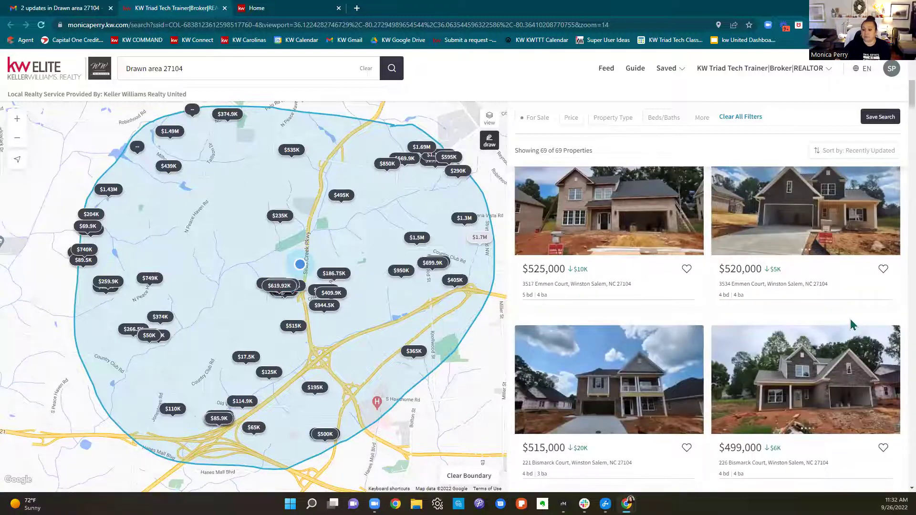
{"action": "scroll", "coordinate": [849, 319], "scroll_direction": "down", "scroll_amount": 5}
{"action": "scroll", "coordinate": [854, 324], "scroll_direction": "down", "scroll_amount": 1}
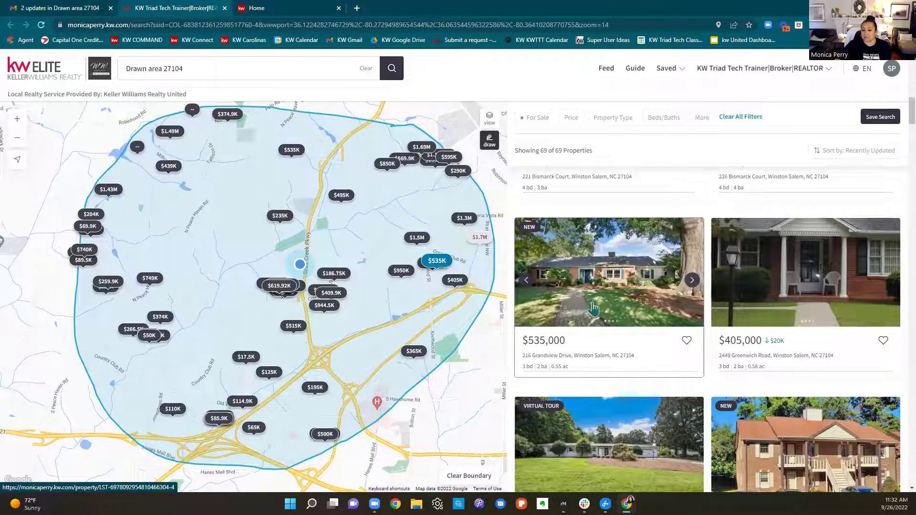
{"action": "scroll", "coordinate": [825, 291], "scroll_direction": "down", "scroll_amount": 1}
{"action": "scroll", "coordinate": [825, 292], "scroll_direction": "down", "scroll_amount": 1}
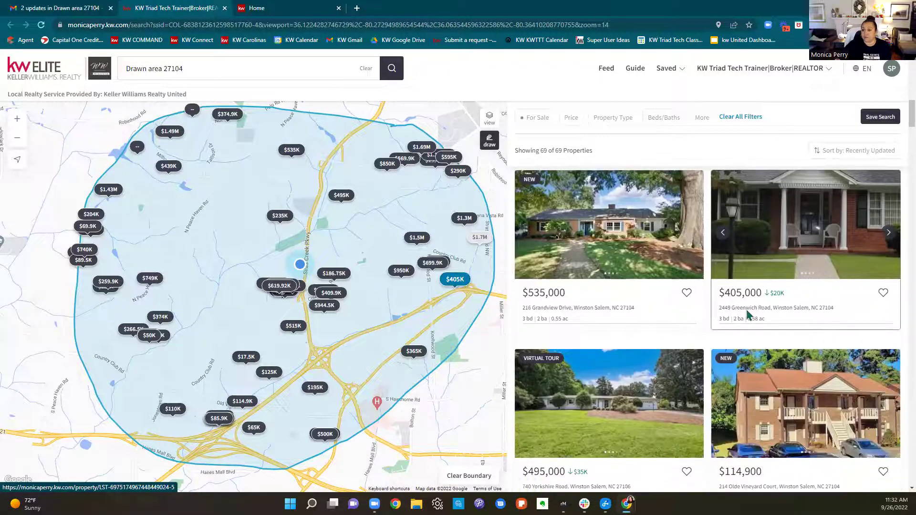
{"action": "scroll", "coordinate": [787, 305], "scroll_direction": "down", "scroll_amount": 3}
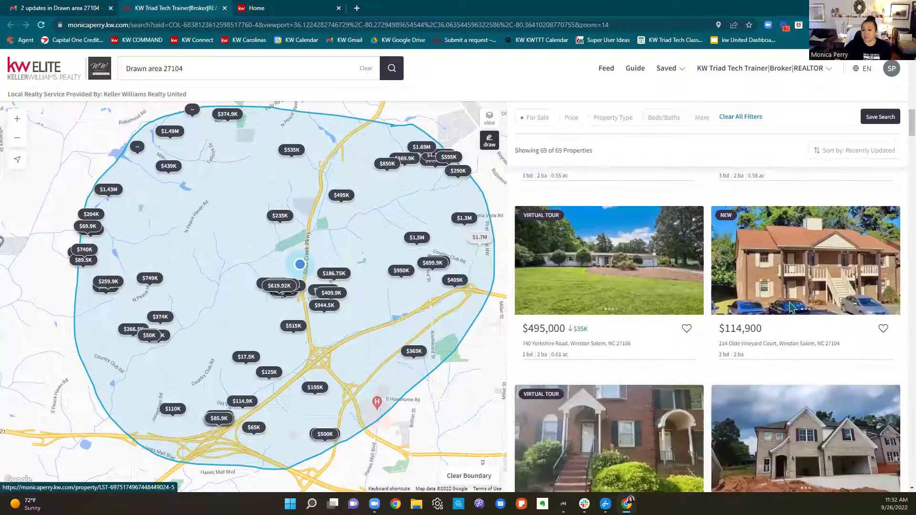
{"action": "scroll", "coordinate": [789, 306], "scroll_direction": "down", "scroll_amount": 6}
{"action": "scroll", "coordinate": [789, 302], "scroll_direction": "down", "scroll_amount": 20}
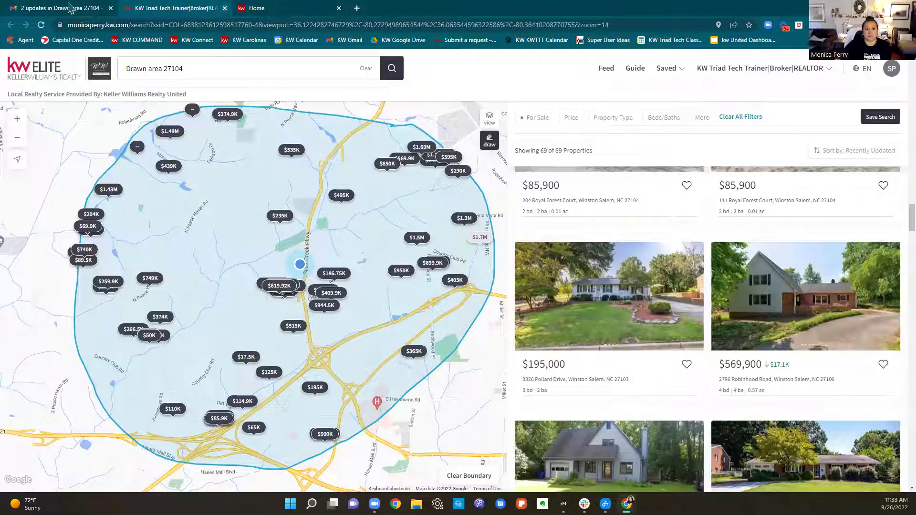
{"action": "key", "text": "ctrl+w"}
{"action": "key", "text": "ctrl+w"}
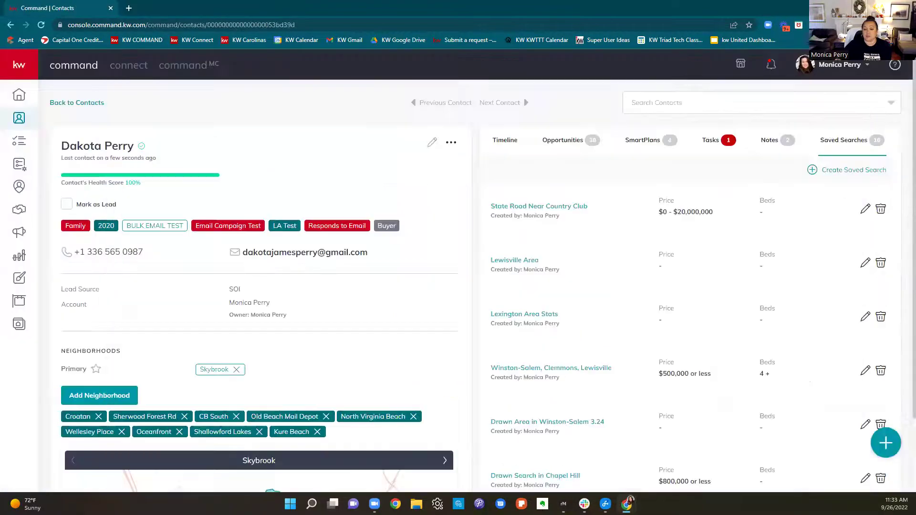
{"action": "left_click", "coordinate": [868, 177]}
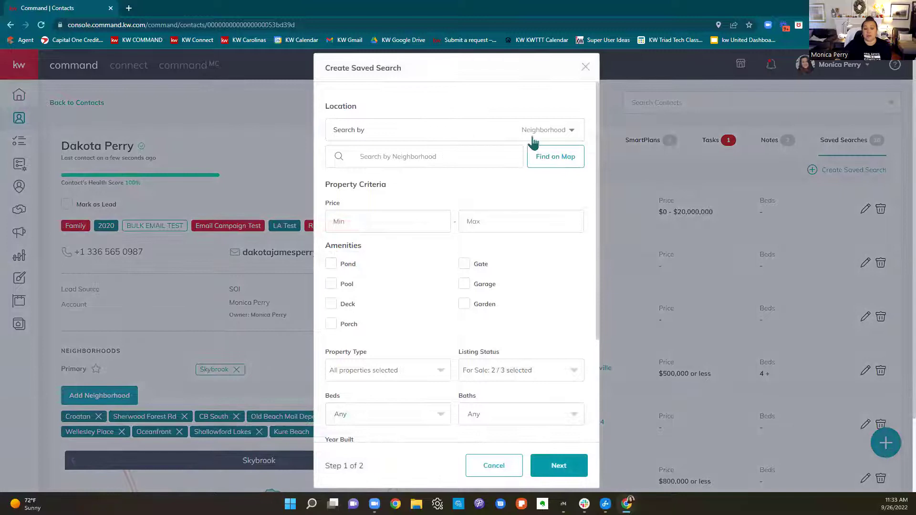
{"action": "left_click", "coordinate": [548, 137]}
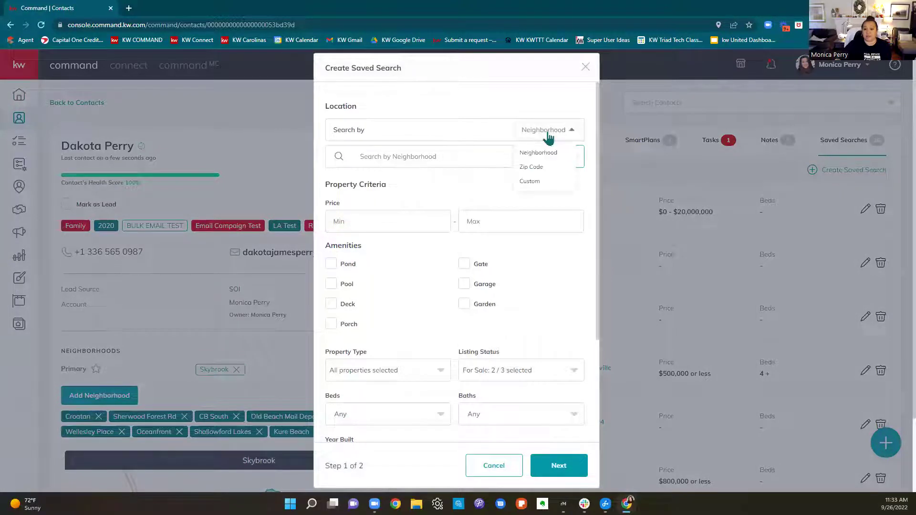
{"action": "left_click", "coordinate": [530, 181]}
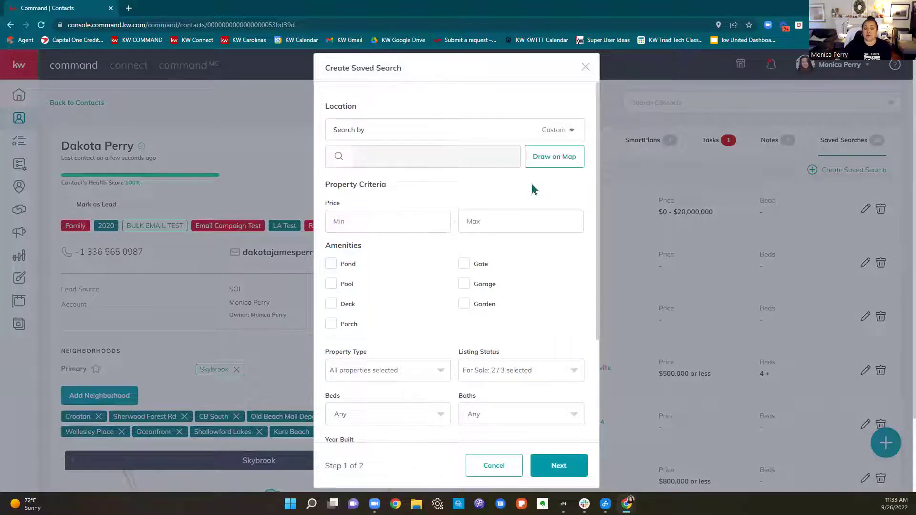
{"action": "left_click", "coordinate": [562, 164]}
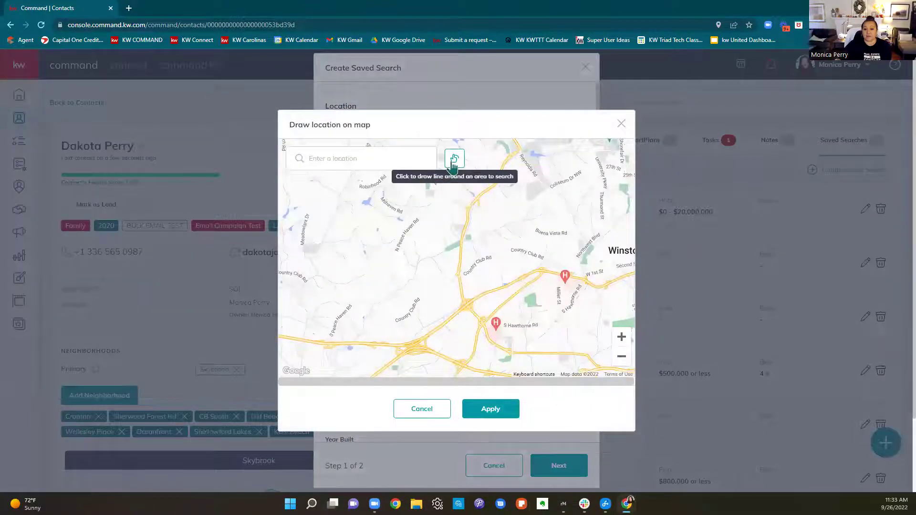
{"action": "left_click", "coordinate": [453, 159]}
{"action": "left_click_drag", "start_coordinate": [536, 146], "coordinate": [510, 173]}
{"action": "mouse_move", "coordinate": [492, 204]}
{"action": "left_mouse_down"}
{"action": "mouse_move", "coordinate": [465, 265]}
{"action": "mouse_move", "coordinate": [463, 295]}
{"action": "mouse_move", "coordinate": [553, 267]}
{"action": "mouse_move", "coordinate": [595, 280]}
{"action": "mouse_move", "coordinate": [613, 251]}
{"action": "mouse_move", "coordinate": [620, 164]}
{"action": "mouse_move", "coordinate": [568, 147]}
{"action": "mouse_move", "coordinate": [536, 150]}
{"action": "left_mouse_up"}
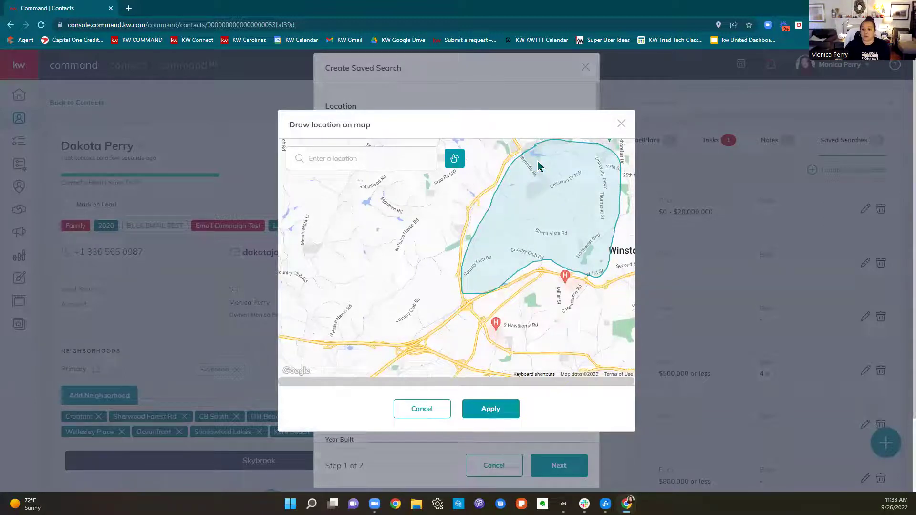
{"action": "left_click", "coordinate": [491, 410]}
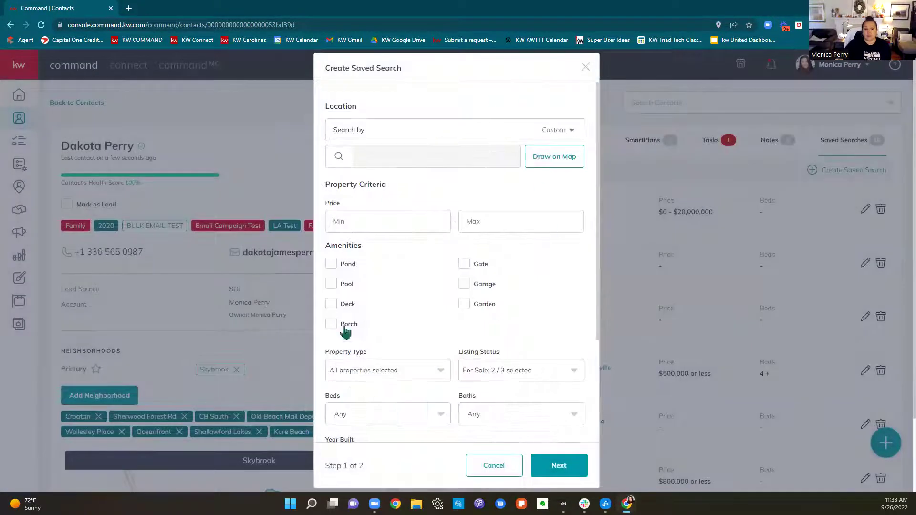
{"action": "left_click", "coordinate": [418, 215]}
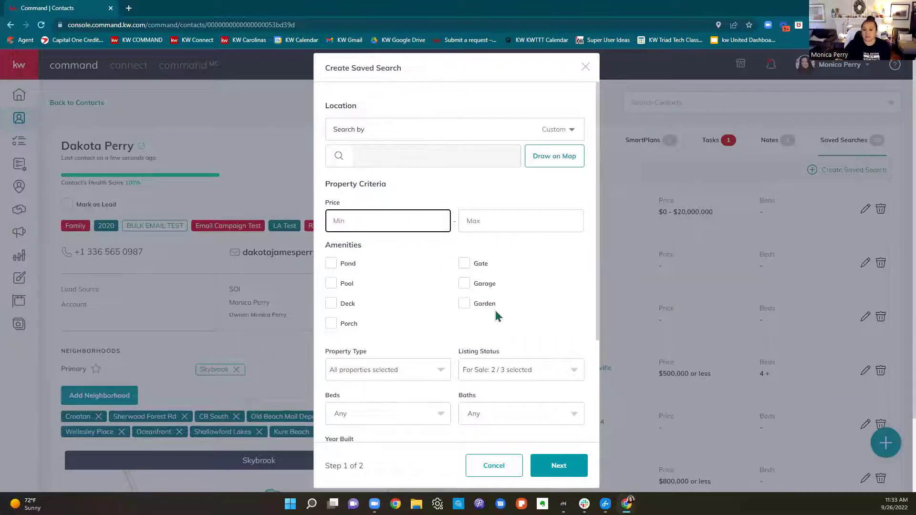
{"action": "scroll", "coordinate": [493, 310], "scroll_direction": "down", "scroll_amount": 5}
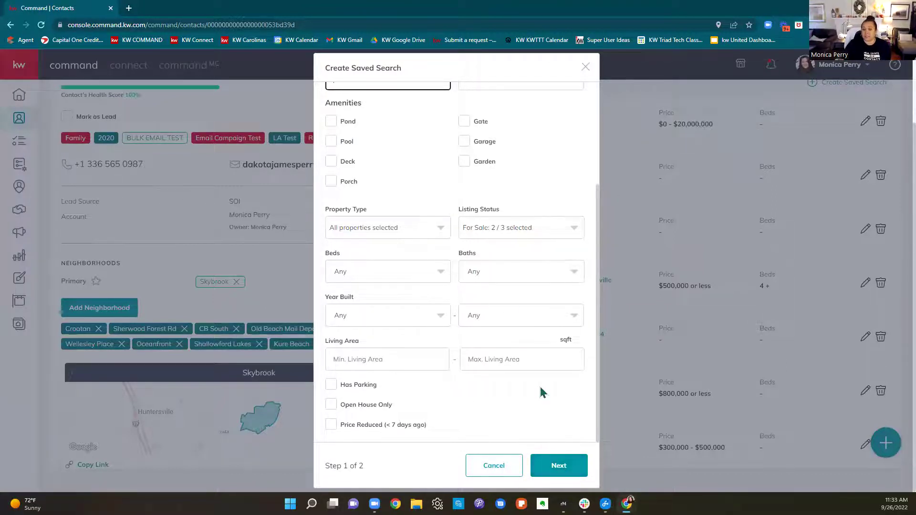
{"action": "left_click", "coordinate": [556, 466]}
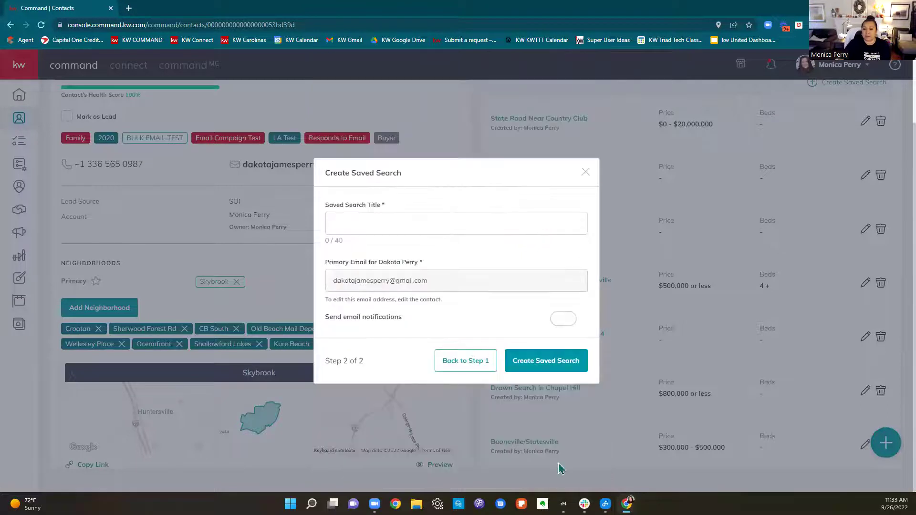
{"action": "left_click", "coordinate": [384, 222]}
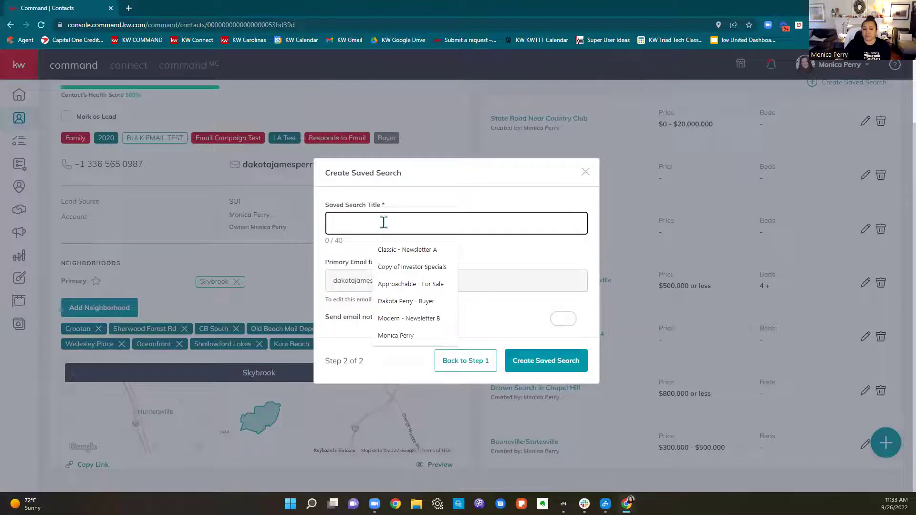
{"action": "left_click", "coordinate": [571, 321]}
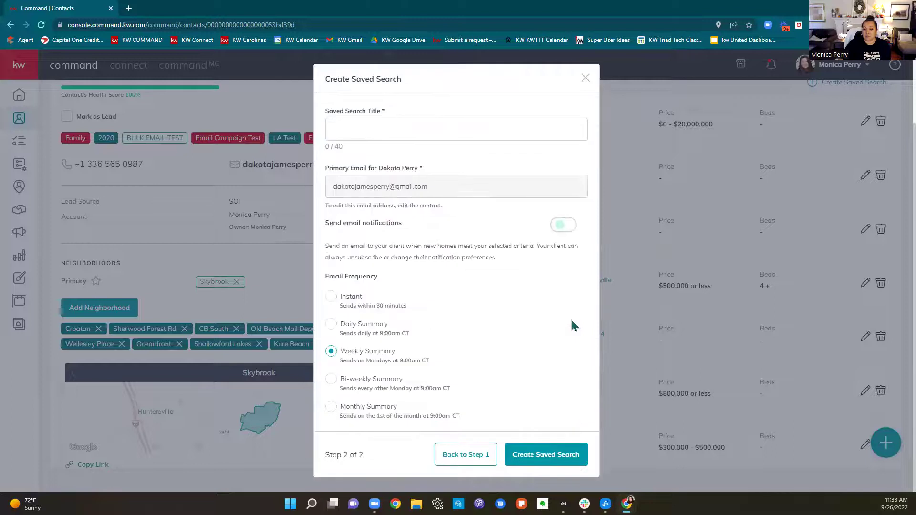
{"action": "left_click", "coordinate": [334, 300]}
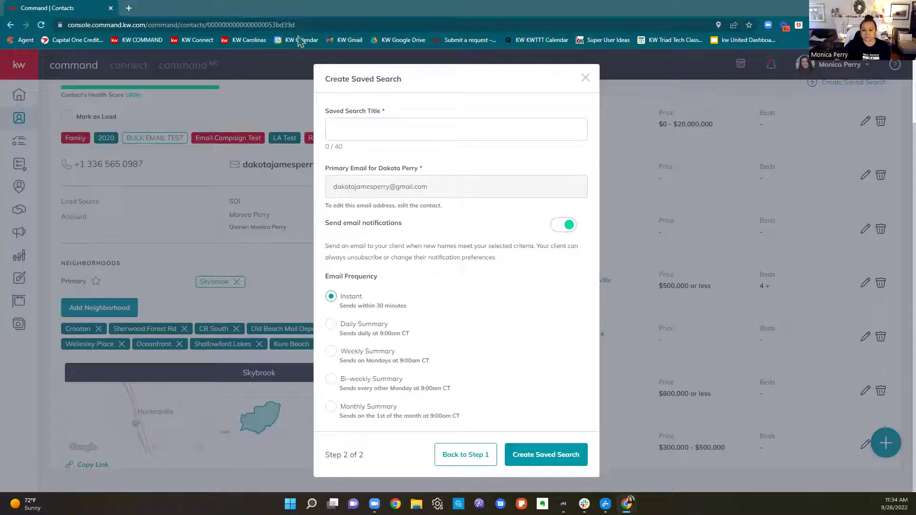
{"action": "left_click", "coordinate": [585, 79]}
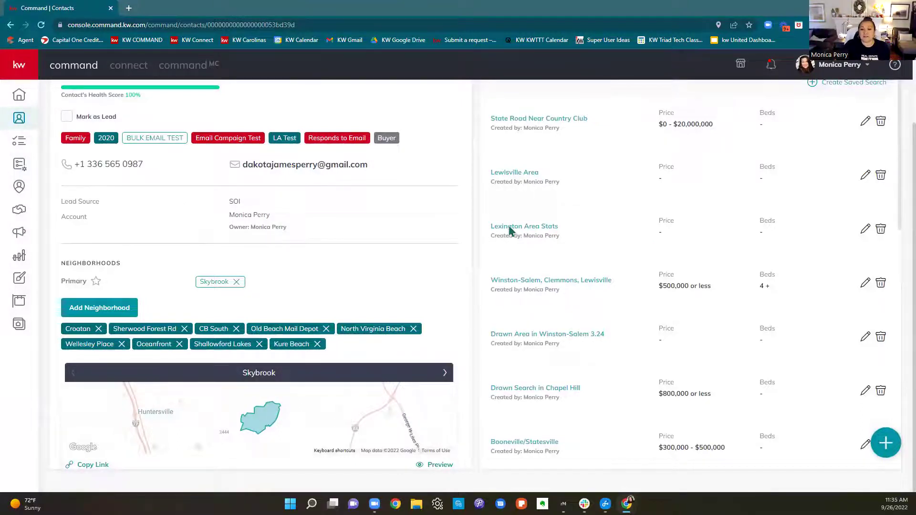
{"action": "scroll", "coordinate": [599, 399], "scroll_direction": "up", "scroll_amount": 1}
Switch through the Drive window back to the KW Command contacts window
{"action": "scroll", "coordinate": [600, 399], "scroll_direction": "up", "scroll_amount": 1}
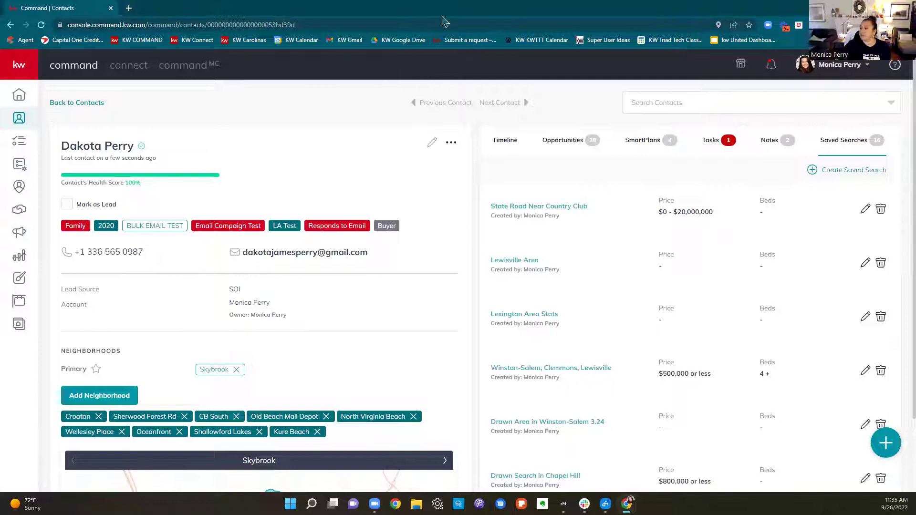
{"action": "key", "text": "alt+Tab"}
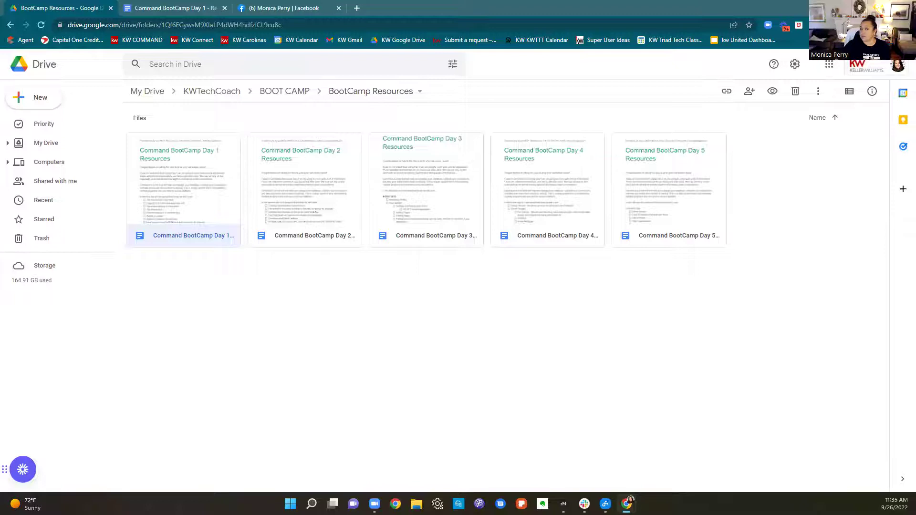
{"action": "key", "text": "alt+Tab"}
Maximize the contacts window, widen the Tags column and select all 50 contacts
{"action": "left_click", "coordinate": [682, 82]}
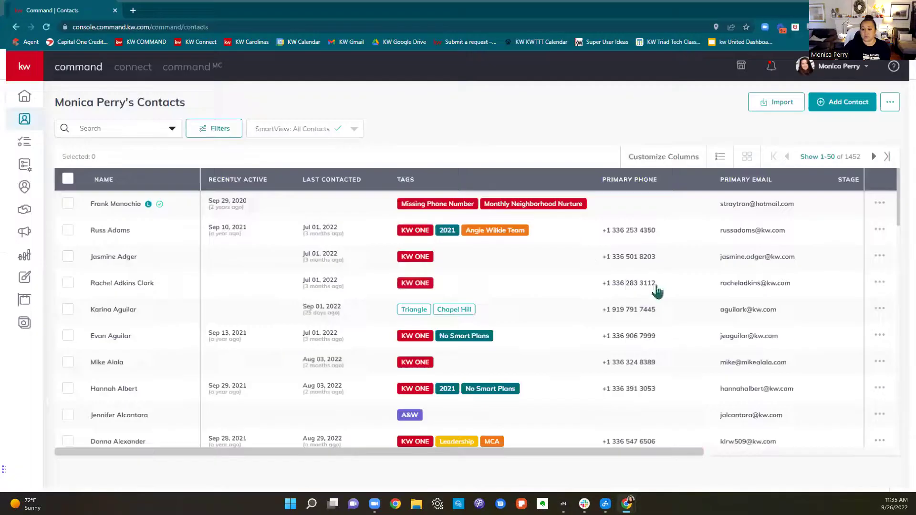
{"action": "left_click_drag", "start_coordinate": [595, 179], "coordinate": [864, 179]}
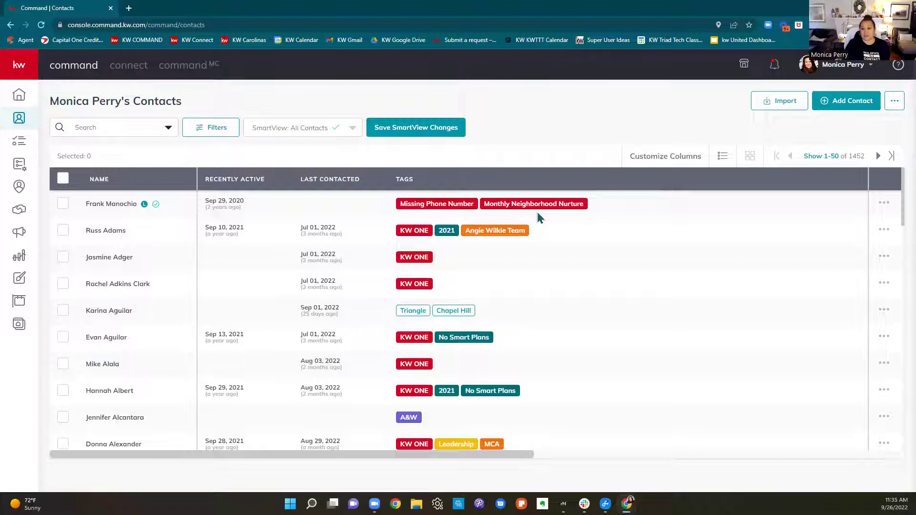
{"action": "left_click", "coordinate": [63, 179]}
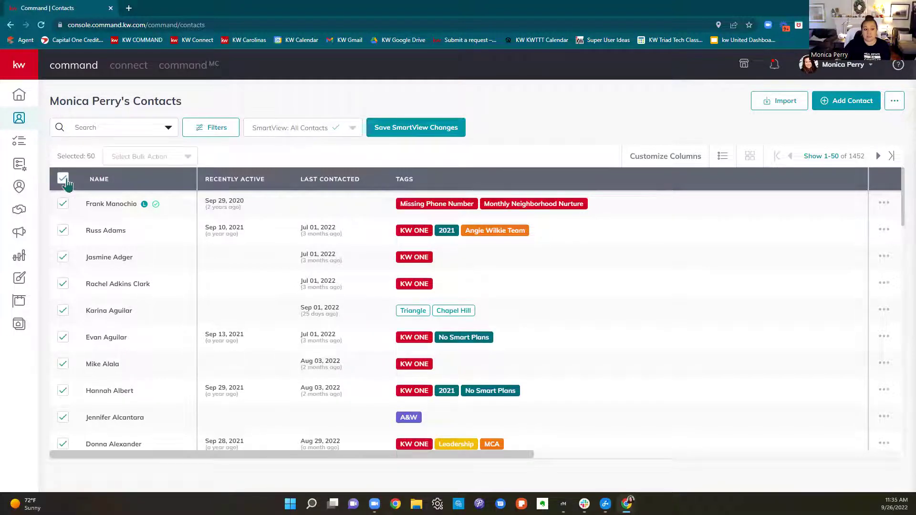
Browse the Select Bulk Action list and close it without choosing an action
{"action": "left_click", "coordinate": [119, 162]}
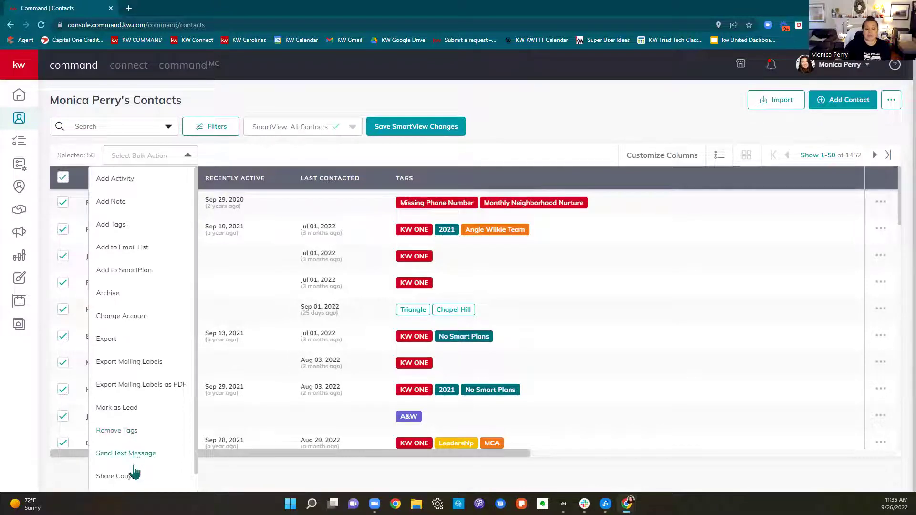
{"action": "scroll", "coordinate": [135, 474], "scroll_direction": "down", "scroll_amount": 1}
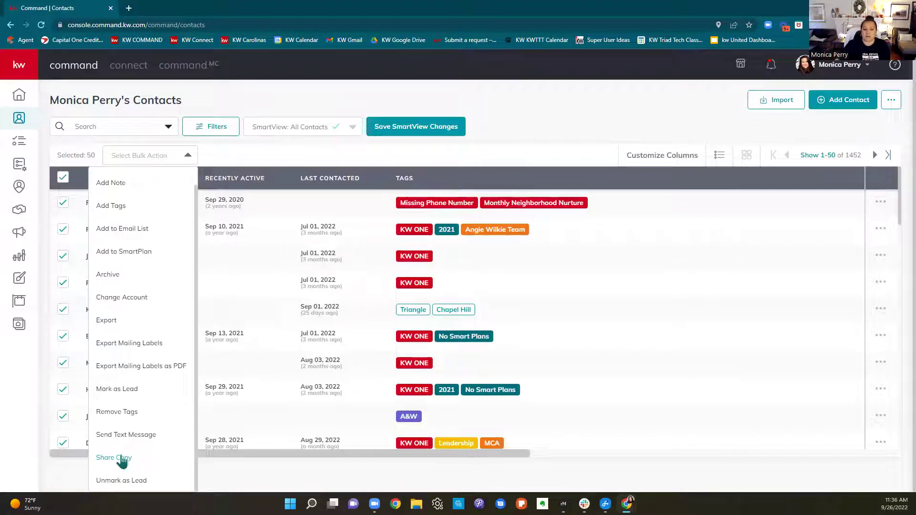
{"action": "left_click", "coordinate": [561, 148]}
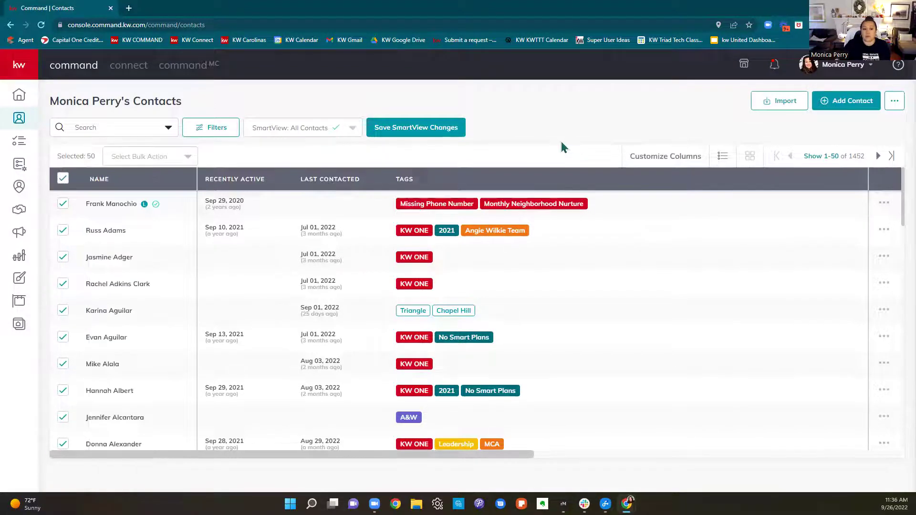
Add Favorite College Basketball Team as a column in the column settings
{"action": "left_click", "coordinate": [647, 157]}
{"action": "scroll", "coordinate": [418, 263], "scroll_direction": "down", "scroll_amount": 6}
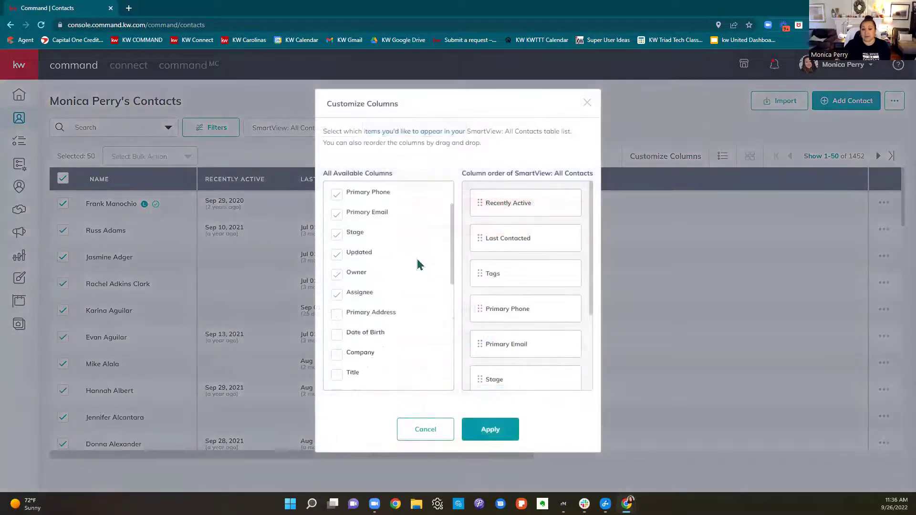
{"action": "scroll", "coordinate": [418, 264], "scroll_direction": "down", "scroll_amount": 3}
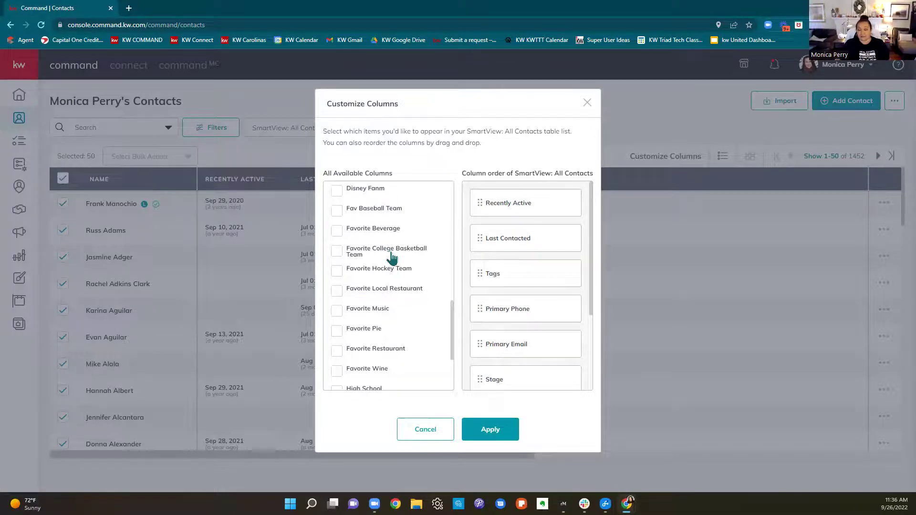
{"action": "left_click", "coordinate": [392, 258]}
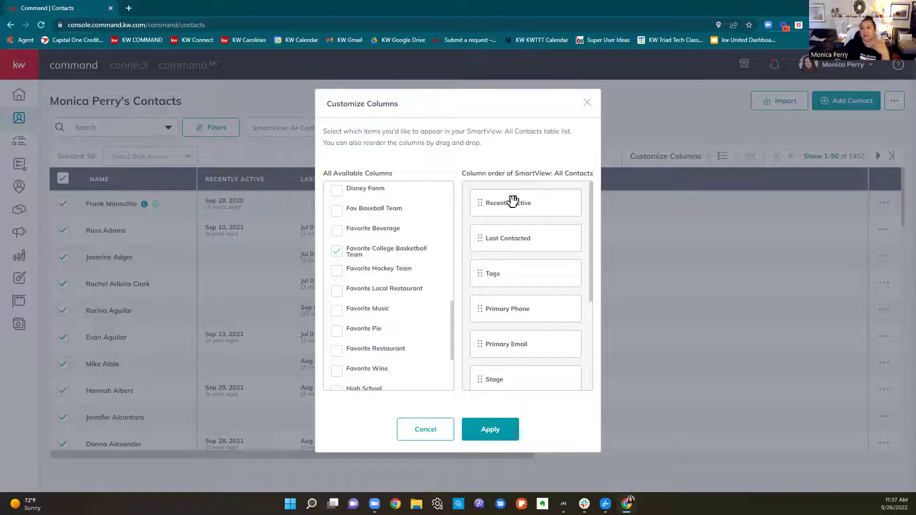
Move Primary Phone to the top of the column order and apply the layout
{"action": "scroll", "coordinate": [430, 259], "scroll_direction": "down", "scroll_amount": 1}
{"action": "scroll", "coordinate": [420, 258], "scroll_direction": "down", "scroll_amount": 1}
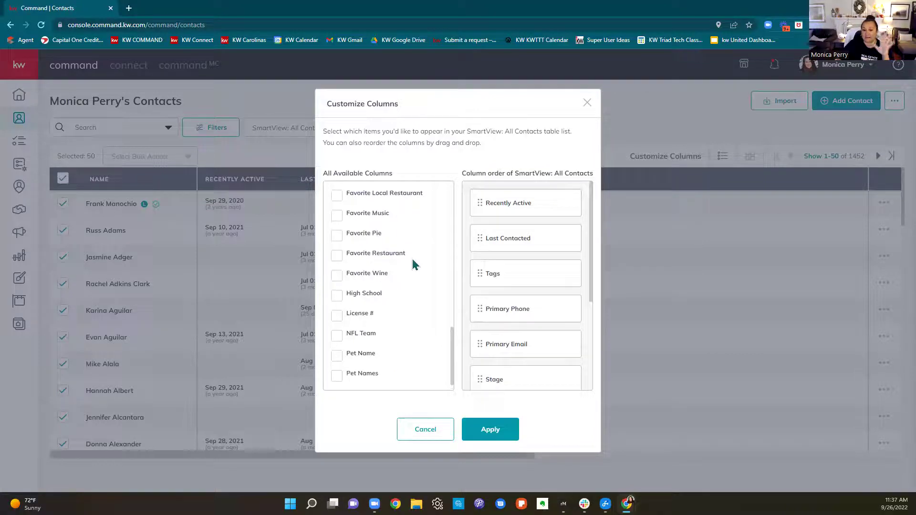
{"action": "scroll", "coordinate": [392, 321], "scroll_direction": "down", "scroll_amount": 1}
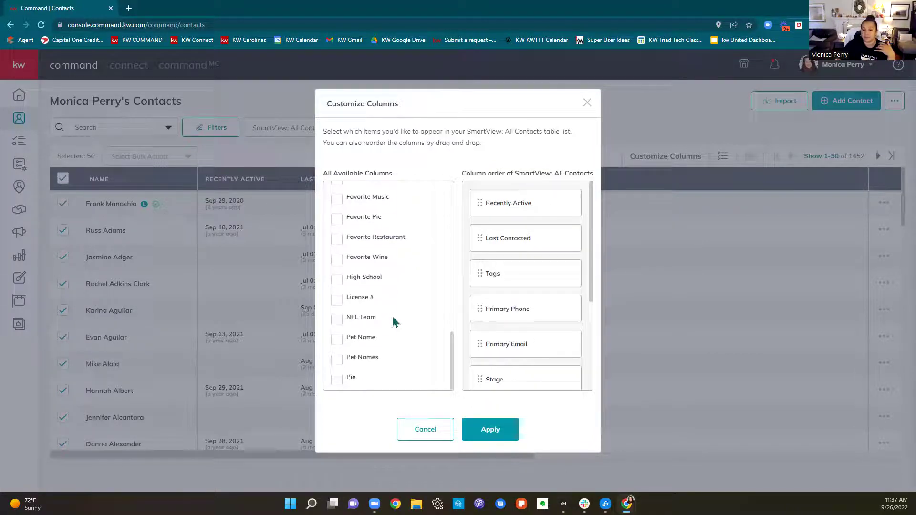
{"action": "scroll", "coordinate": [513, 309], "scroll_direction": "down", "scroll_amount": 1}
{"action": "scroll", "coordinate": [514, 311], "scroll_direction": "down", "scroll_amount": 3}
{"action": "scroll", "coordinate": [526, 339], "scroll_direction": "up", "scroll_amount": 4}
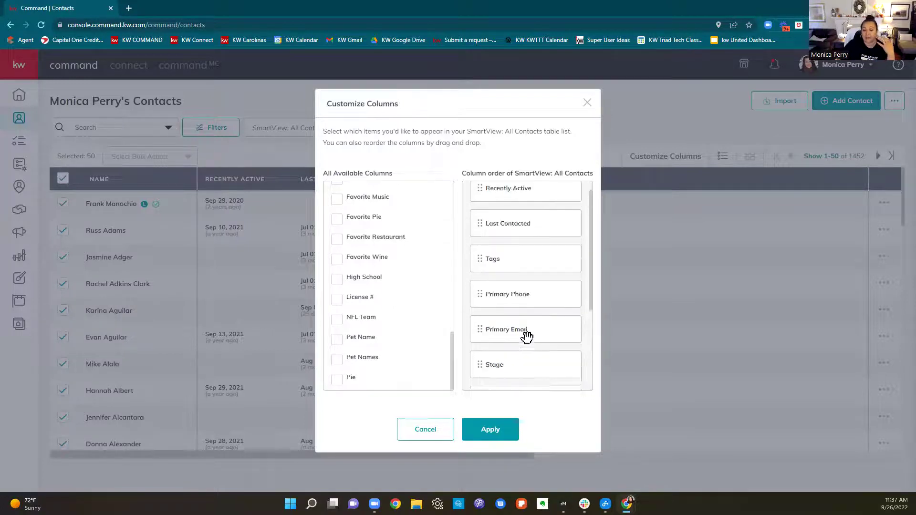
{"action": "left_click_drag", "start_coordinate": [530, 303], "coordinate": [533, 200]}
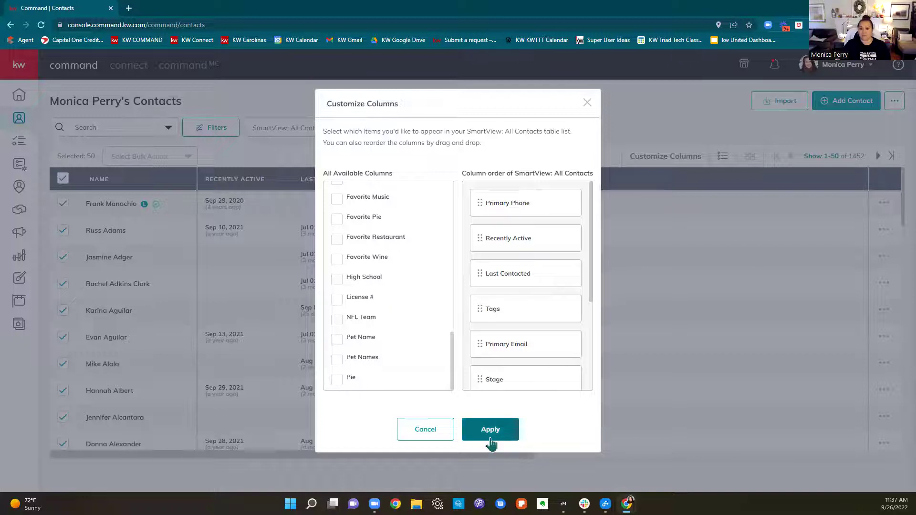
{"action": "left_click", "coordinate": [588, 103]}
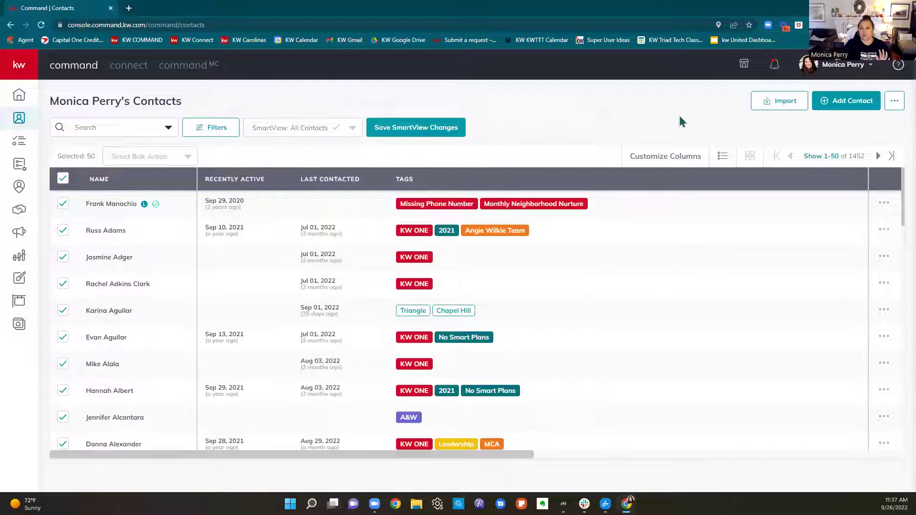
Clear the contact selection and create a SmartView named 'No contact info showing'
{"action": "left_click", "coordinate": [58, 184]}
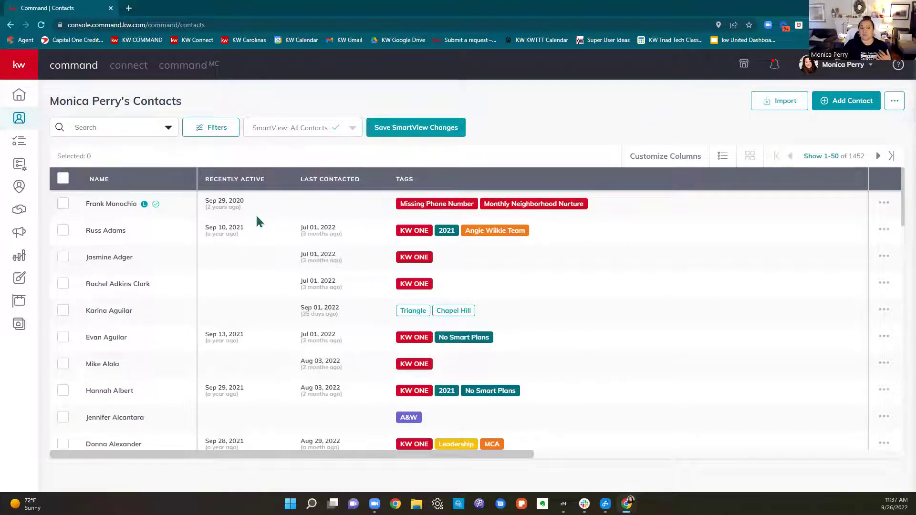
{"action": "left_click", "coordinate": [321, 132]}
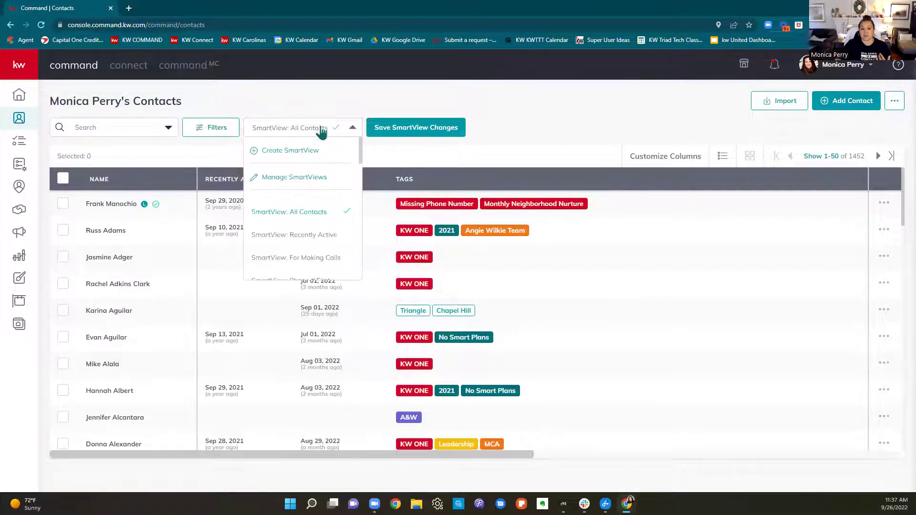
{"action": "left_click", "coordinate": [304, 152]}
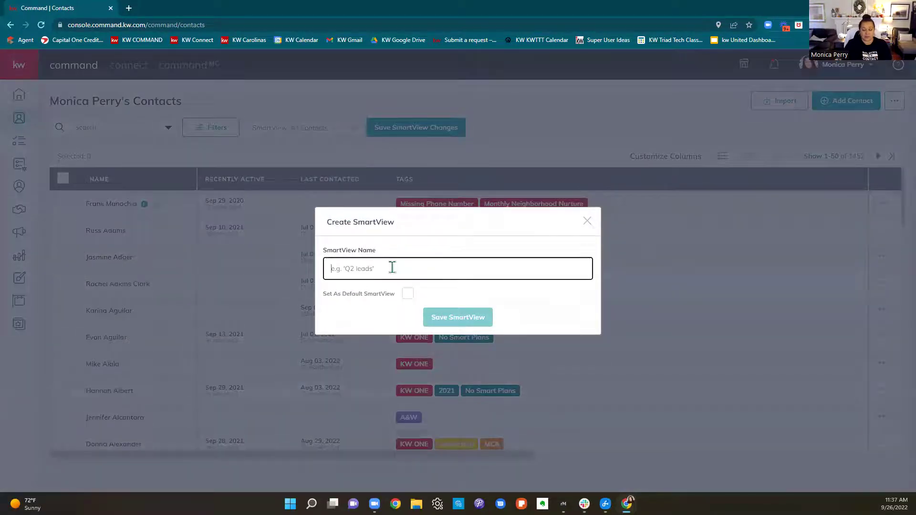
{"action": "type", "text": "NO"}
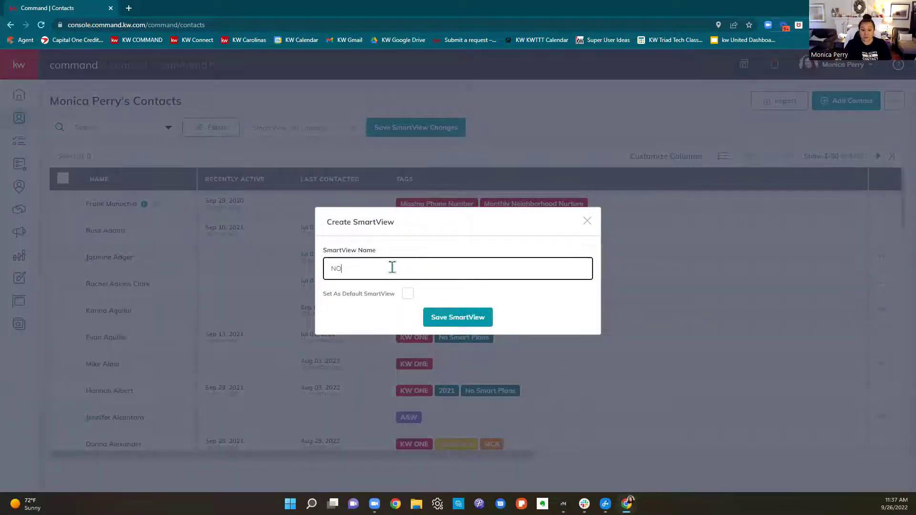
{"action": "type", "text": "o conta"}
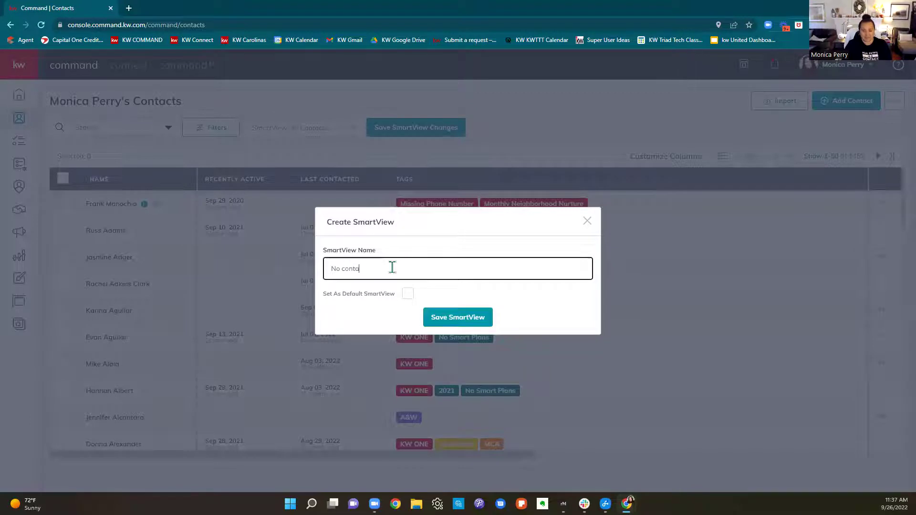
{"action": "type", "text": "ct"}
{"action": "type", "text": " info"}
{"action": "type", "text": " show"}
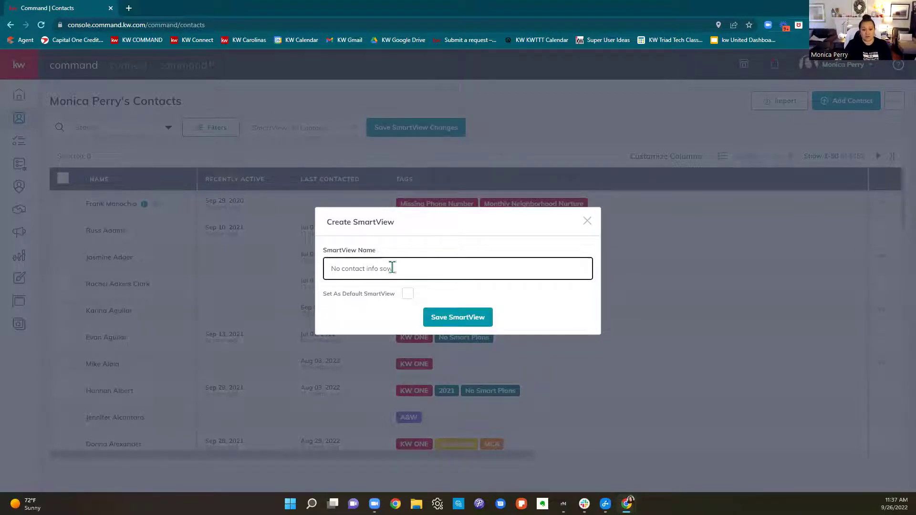
{"action": "type", "text": "owing"}
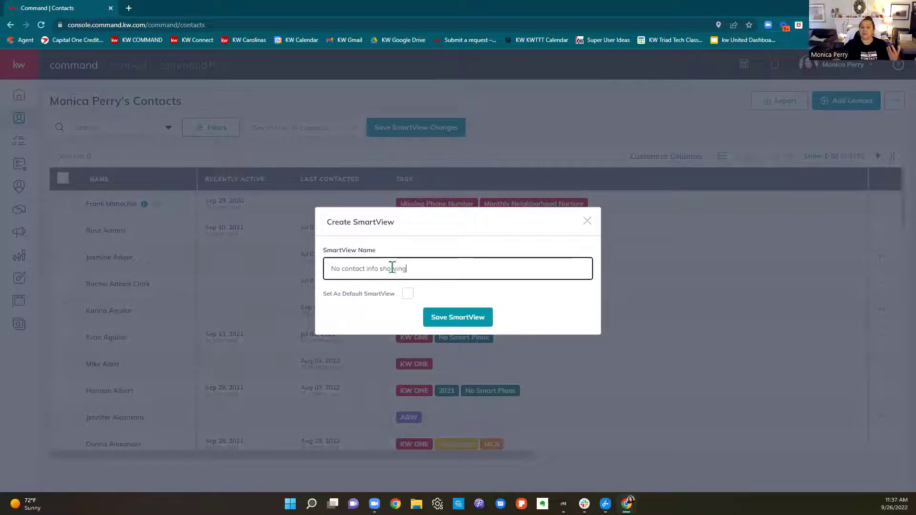
{"action": "left_click", "coordinate": [446, 318]}
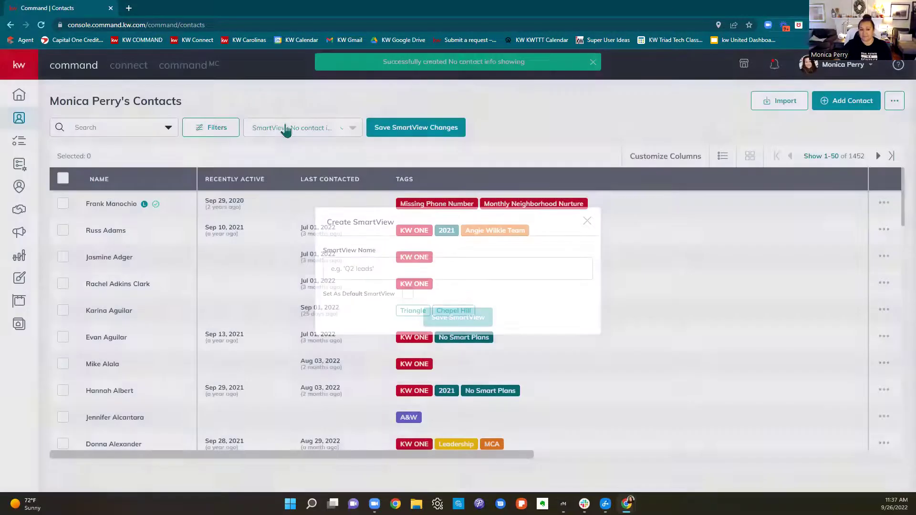
Browse the SmartView list and close it without switching views
{"action": "left_click", "coordinate": [286, 129]}
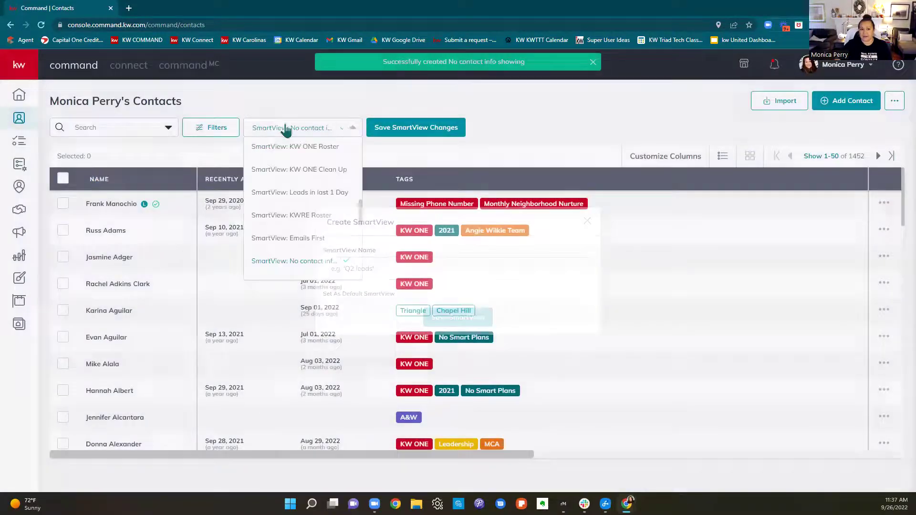
{"action": "scroll", "coordinate": [324, 228], "scroll_direction": "down", "scroll_amount": 5}
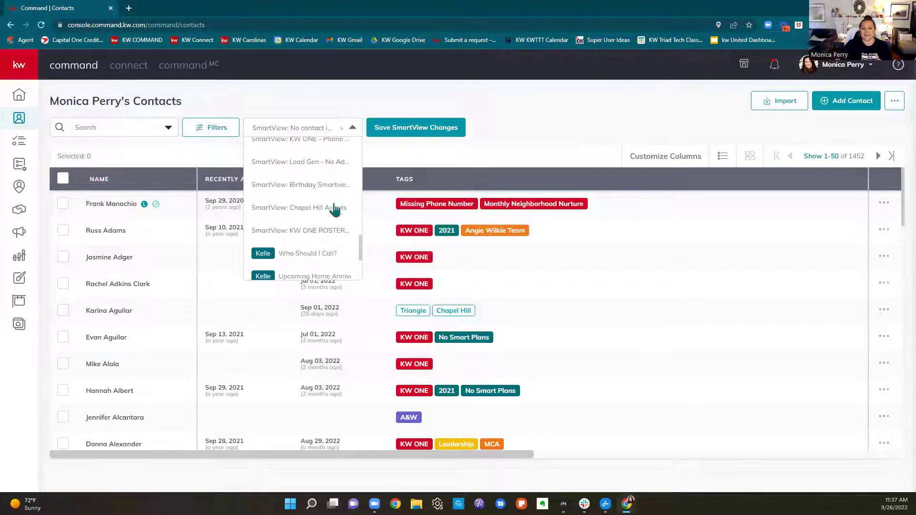
{"action": "scroll", "coordinate": [342, 221], "scroll_direction": "up", "scroll_amount": 5}
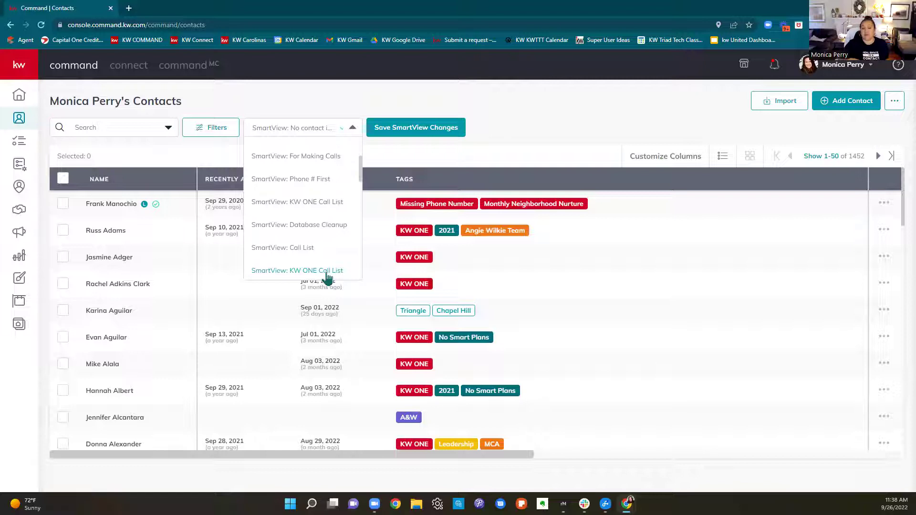
{"action": "scroll", "coordinate": [324, 274], "scroll_direction": "down", "scroll_amount": 3}
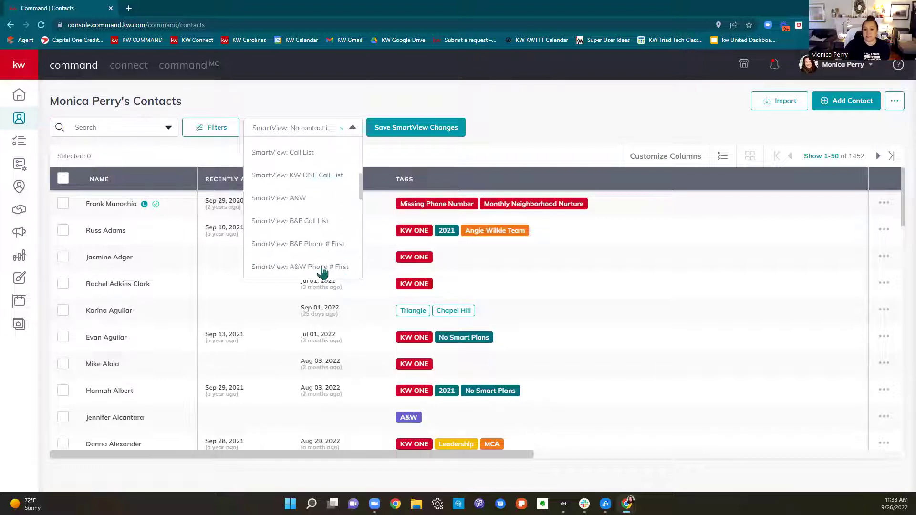
{"action": "scroll", "coordinate": [322, 272], "scroll_direction": "down", "scroll_amount": 2}
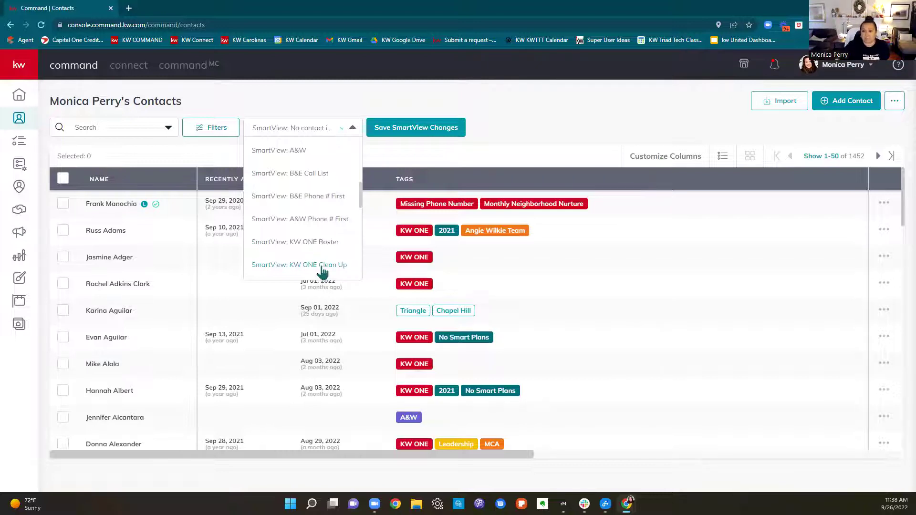
{"action": "left_click", "coordinate": [553, 129]}
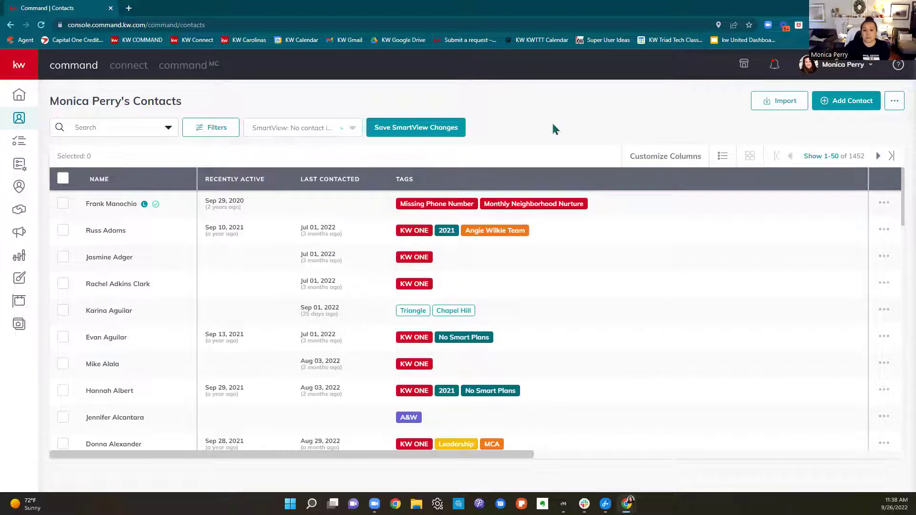
Start a contact import from file, then load the KW Google Drive bookmark in a new tab
{"action": "left_click", "coordinate": [781, 110]}
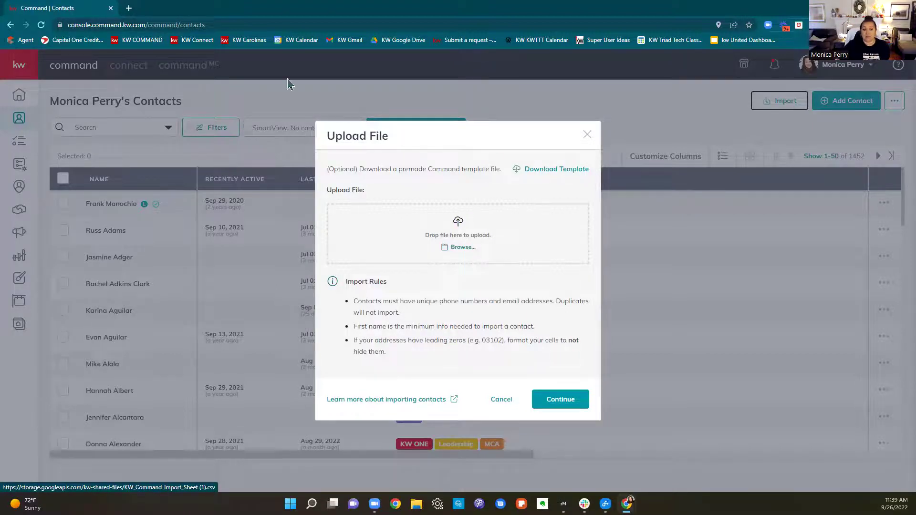
{"action": "left_click", "coordinate": [129, 9]}
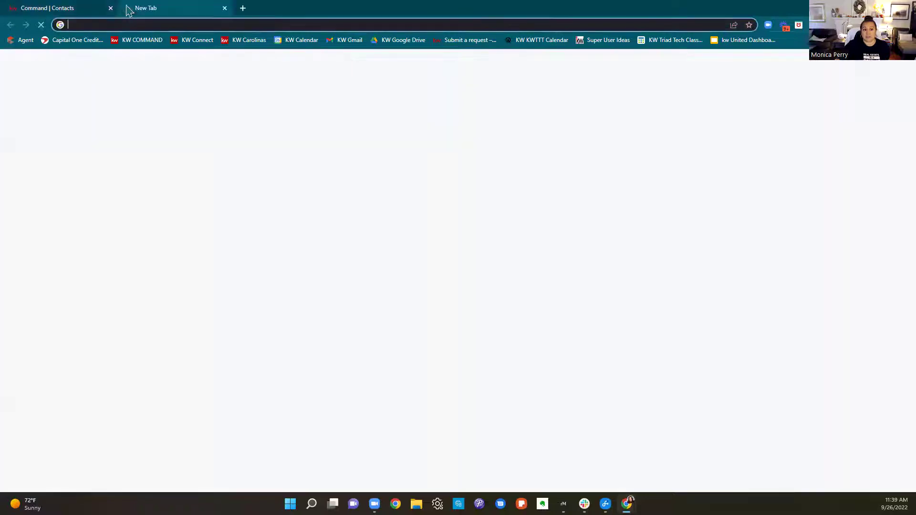
{"action": "left_click", "coordinate": [384, 44]}
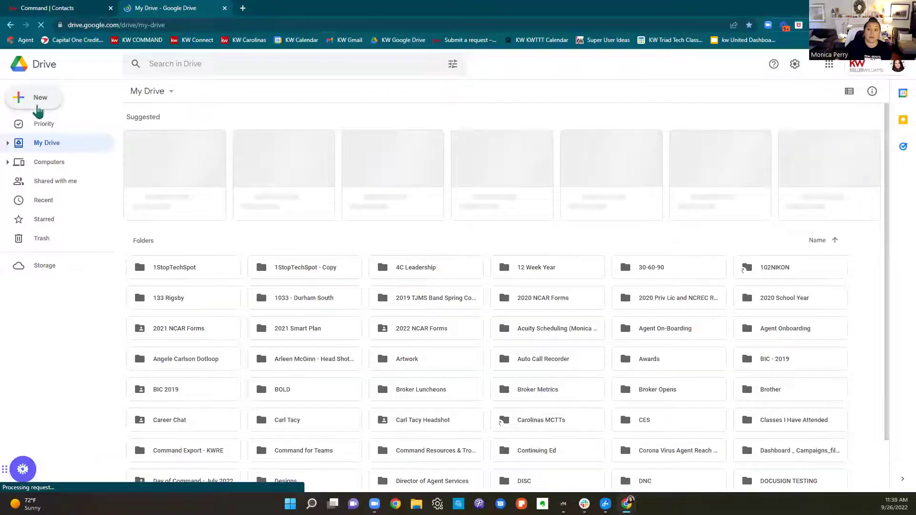
Create a new blank Google Sheets spreadsheet from Drive and close the My Drive tab
{"action": "left_click", "coordinate": [39, 97]}
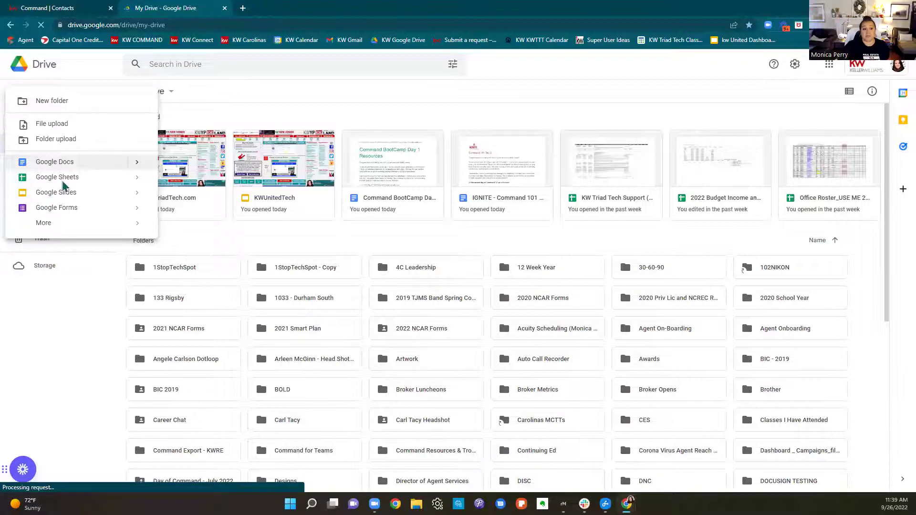
{"action": "left_click", "coordinate": [63, 186]}
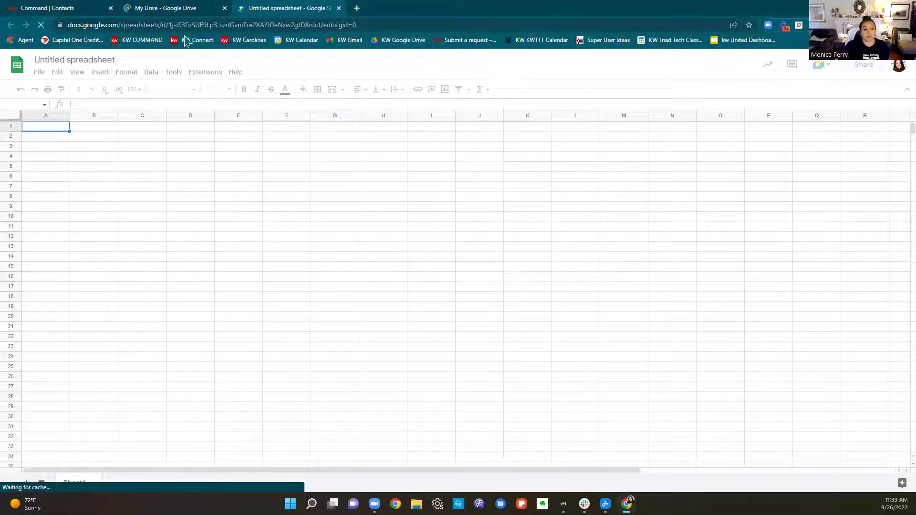
{"action": "left_click", "coordinate": [231, 13]}
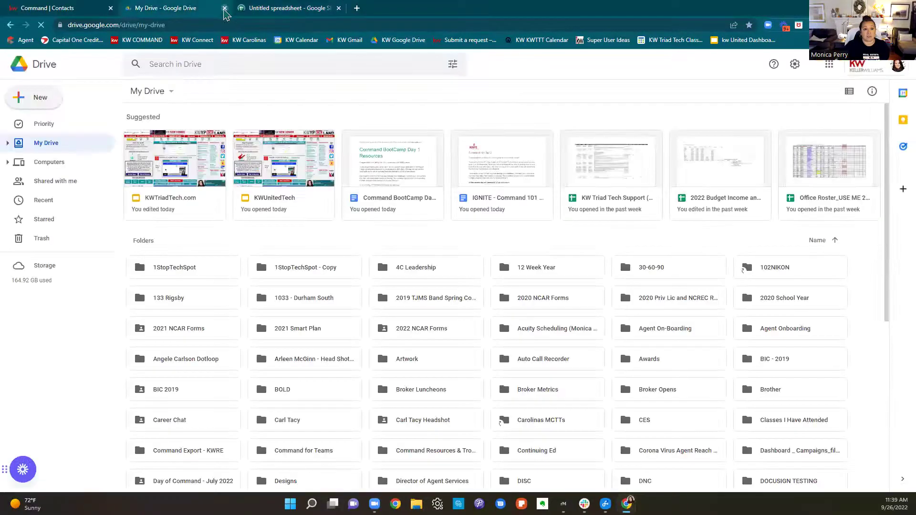
{"action": "left_click", "coordinate": [226, 9]}
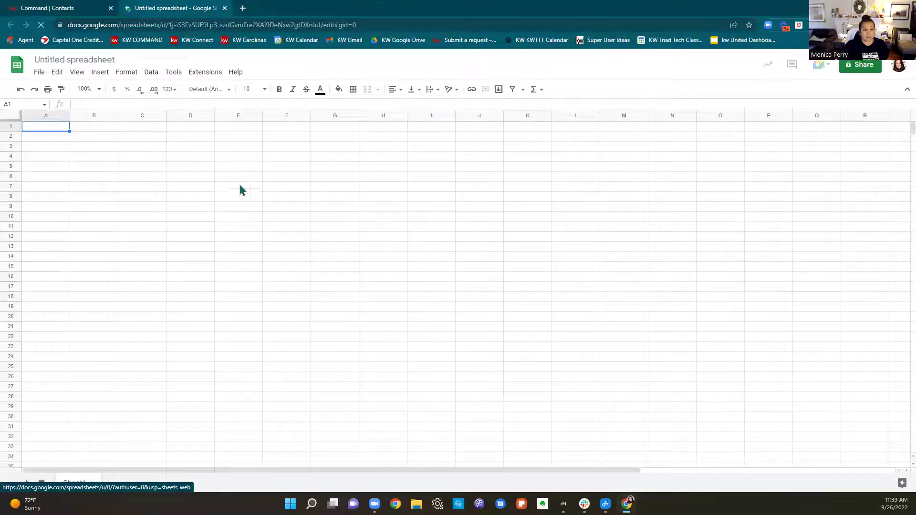
Enter headers Name, Phone, Email and Adress in A1–D1, then go back to the Command Contacts tab
{"action": "type", "text": "Name"}
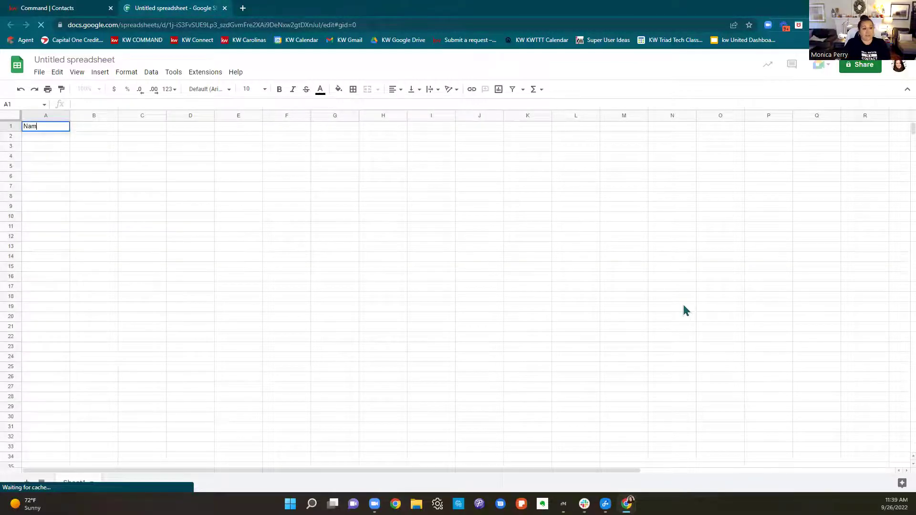
{"action": "left_click", "coordinate": [105, 126]}
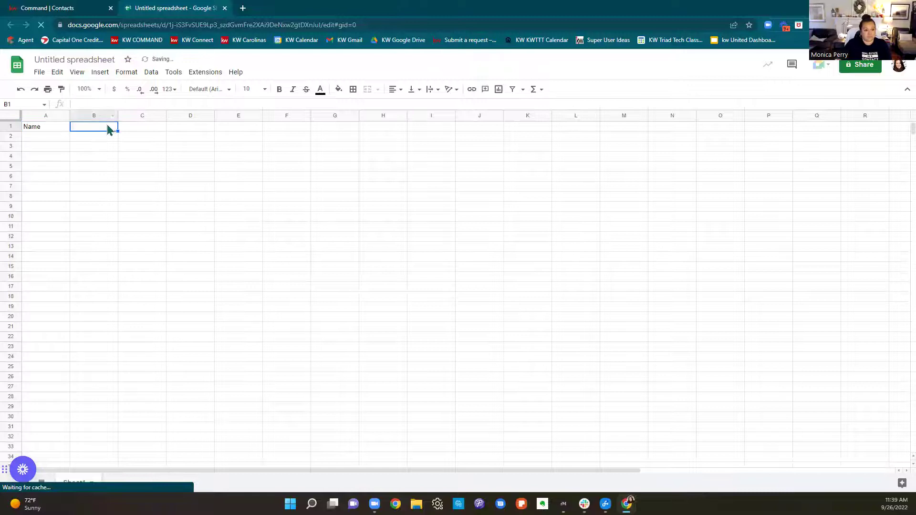
{"action": "type", "text": "Phone"}
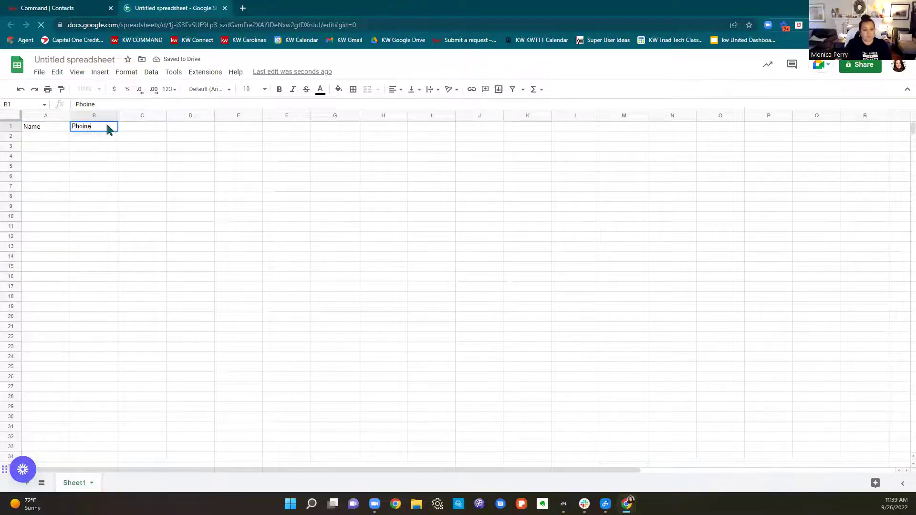
{"action": "key", "text": "Tab"}
{"action": "type", "text": "Email"}
{"action": "key", "text": "Tab"}
{"action": "type", "text": "Adress"}
{"action": "key", "text": "Tab"}
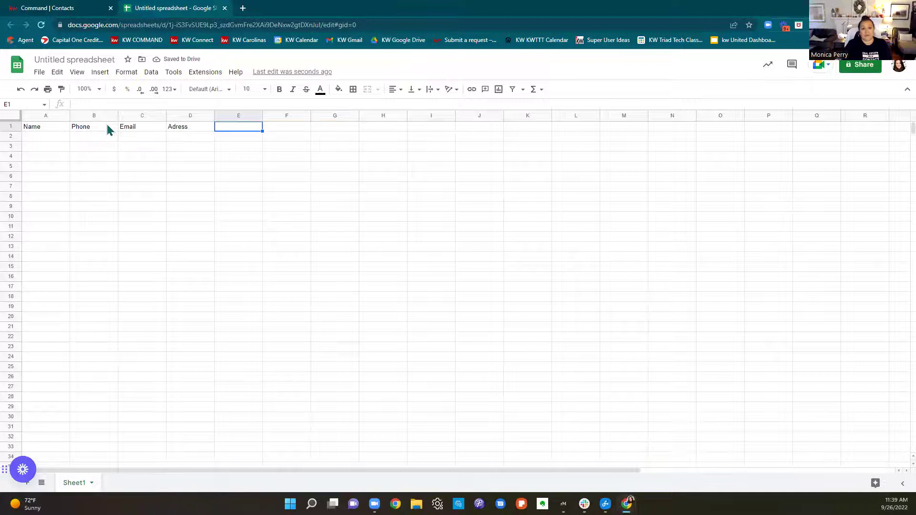
{"action": "left_click", "coordinate": [66, 8]}
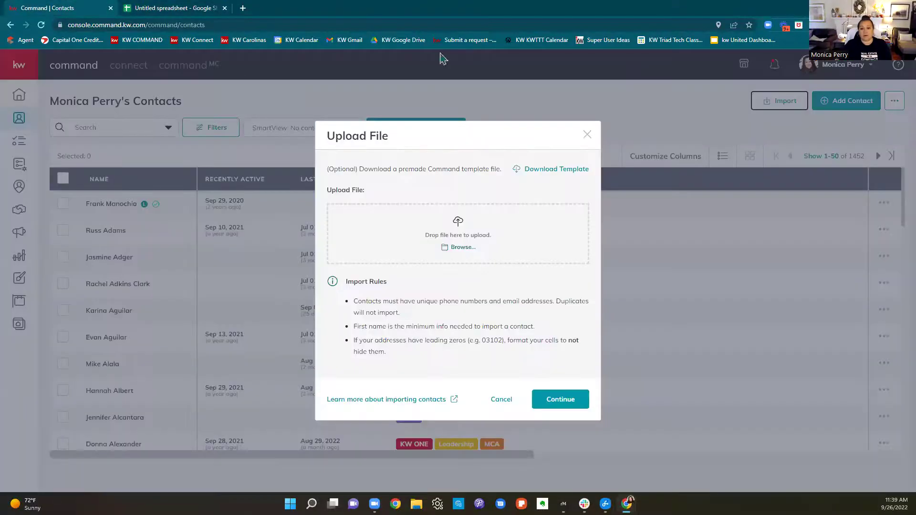
Download the Command import template CSV and open it from the download bar
{"action": "left_click", "coordinate": [538, 172]}
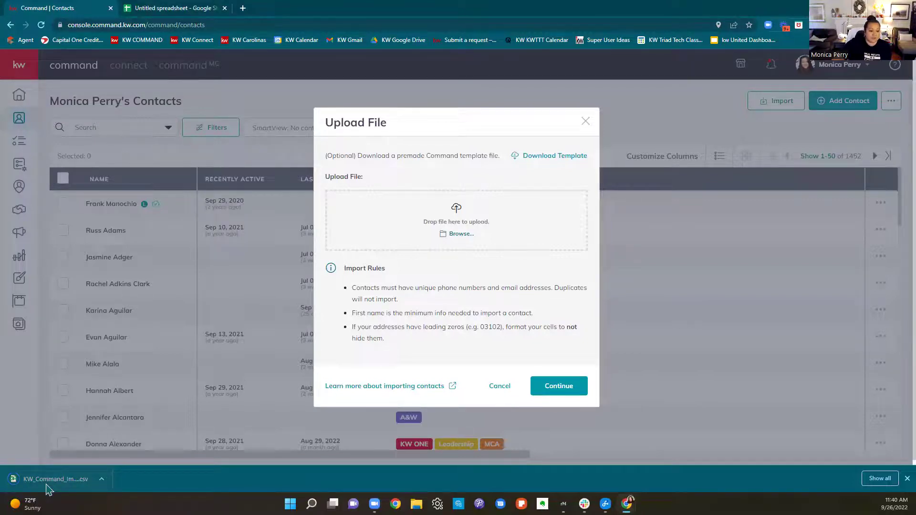
{"action": "left_click", "coordinate": [48, 488]}
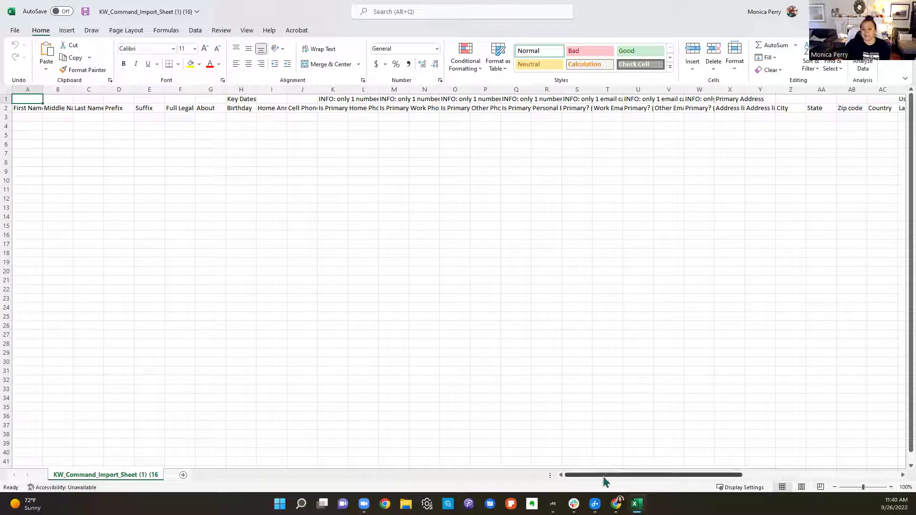
Scroll across the template's headers in Excel, then switch back to the Command upload dialog
{"action": "left_click_drag", "start_coordinate": [621, 479], "coordinate": [497, 470]}
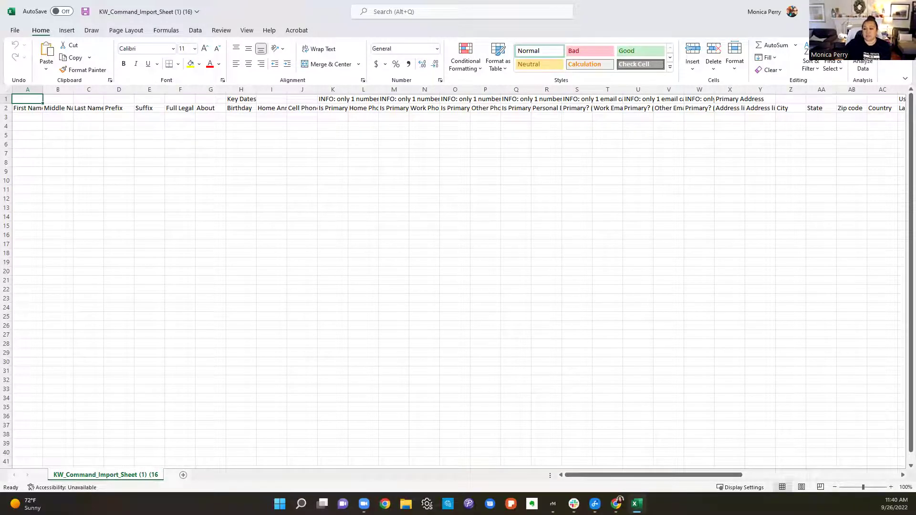
{"action": "key", "text": "alt+Tab"}
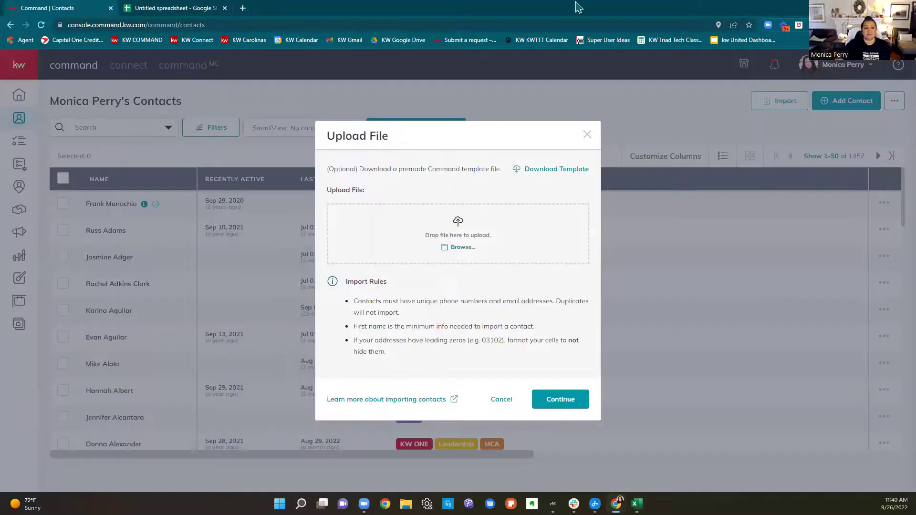
Enter Test Contact in A2 and the two contacts' phone numbers in B2 and B3
{"action": "left_click", "coordinate": [157, 8]}
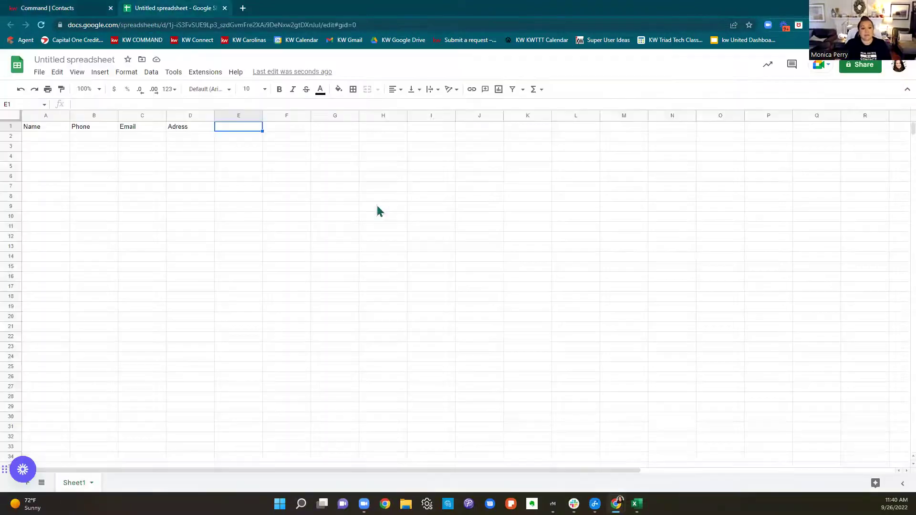
{"action": "left_click", "coordinate": [49, 137]}
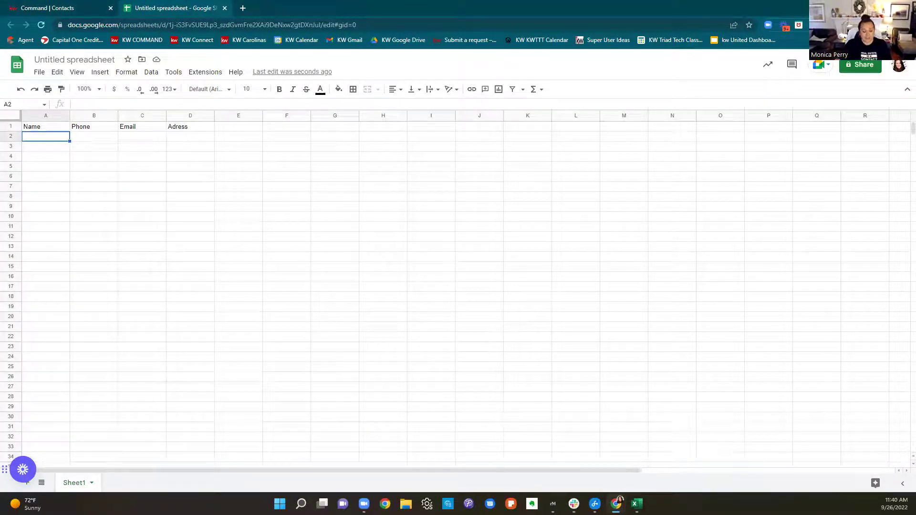
{"action": "type", "text": "Test Cont"}
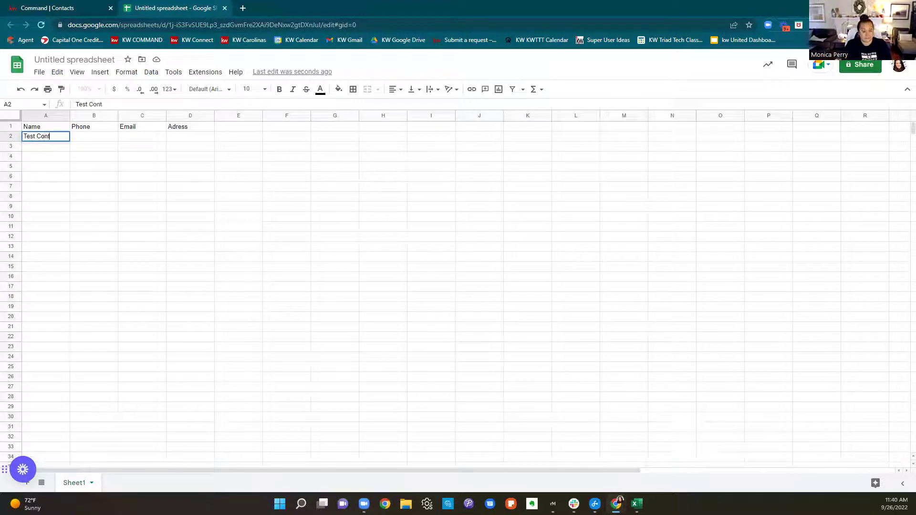
{"action": "type", "text": "act"}
{"action": "key", "text": "Tab"}
{"action": "type", "text": "336-55-"}
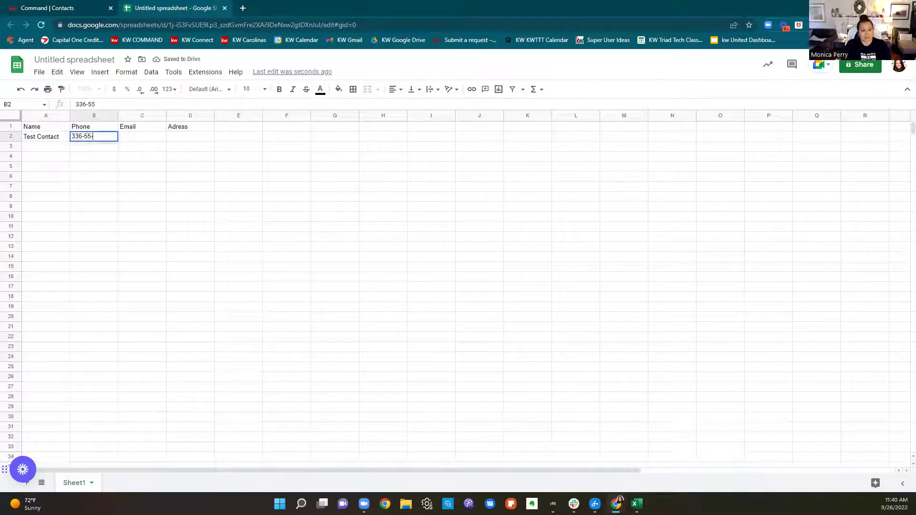
{"action": "type", "text": "5"}
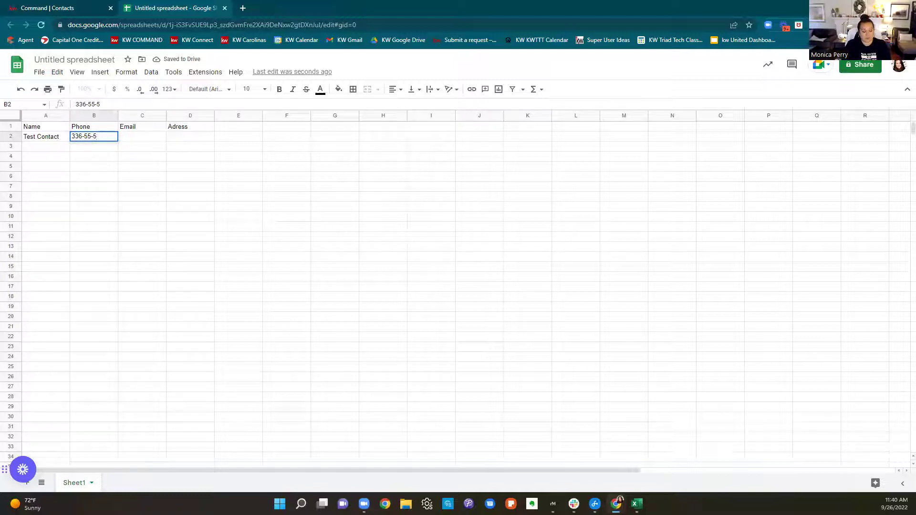
{"action": "key", "text": "BackSpace"}
{"action": "key", "text": "BackSpace"}
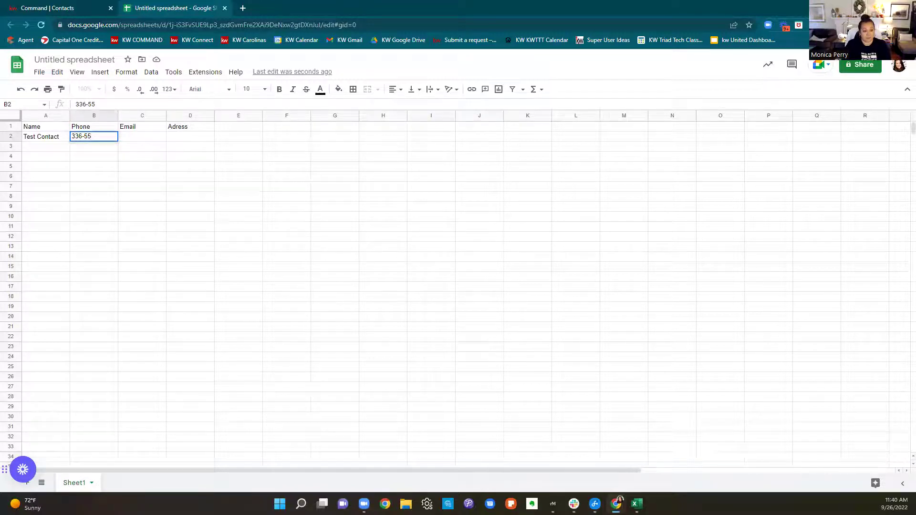
{"action": "type", "text": "5-1234"}
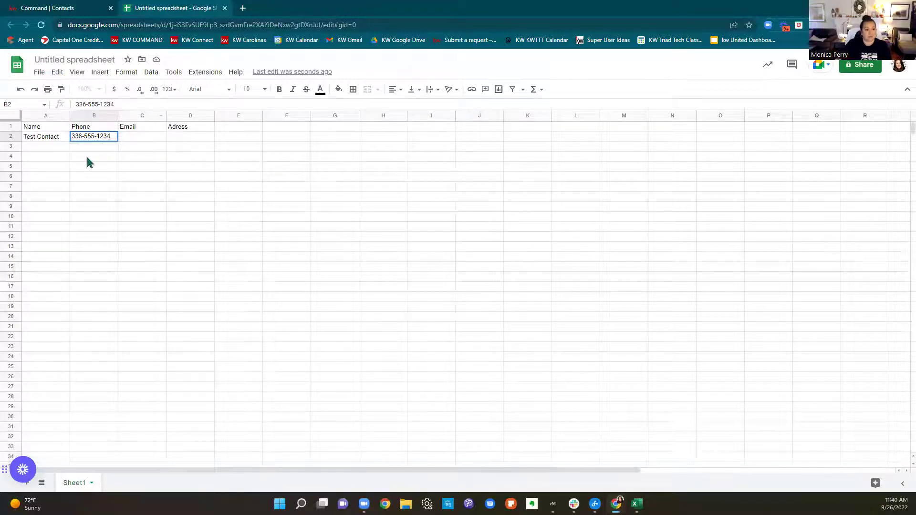
{"action": "left_click", "coordinate": [88, 149]}
{"action": "type", "text": "336-555"}
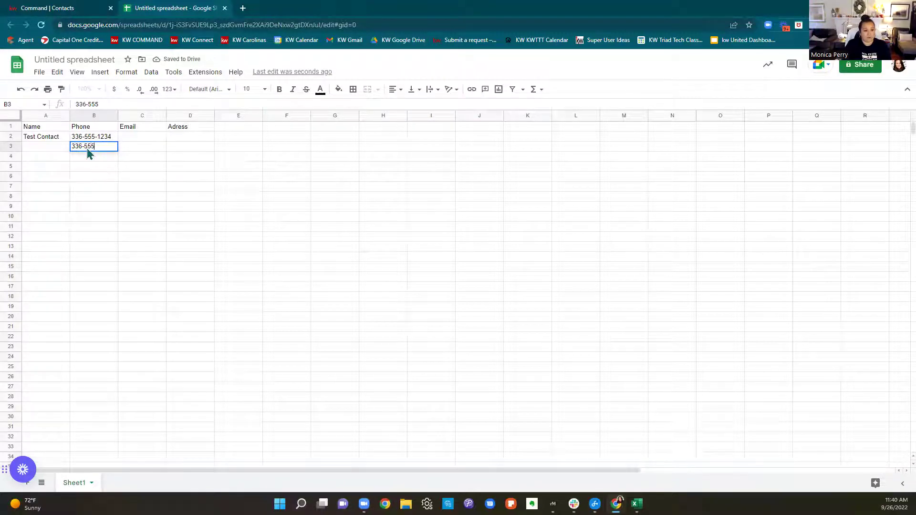
{"action": "type", "text": "-5678"}
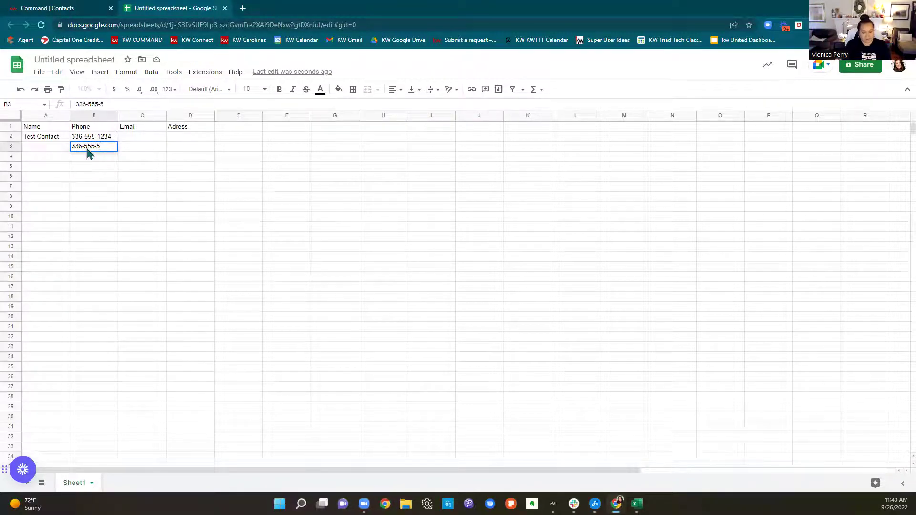
Fill in the two contacts' email addresses in C2 and C3
{"action": "left_click", "coordinate": [135, 138]}
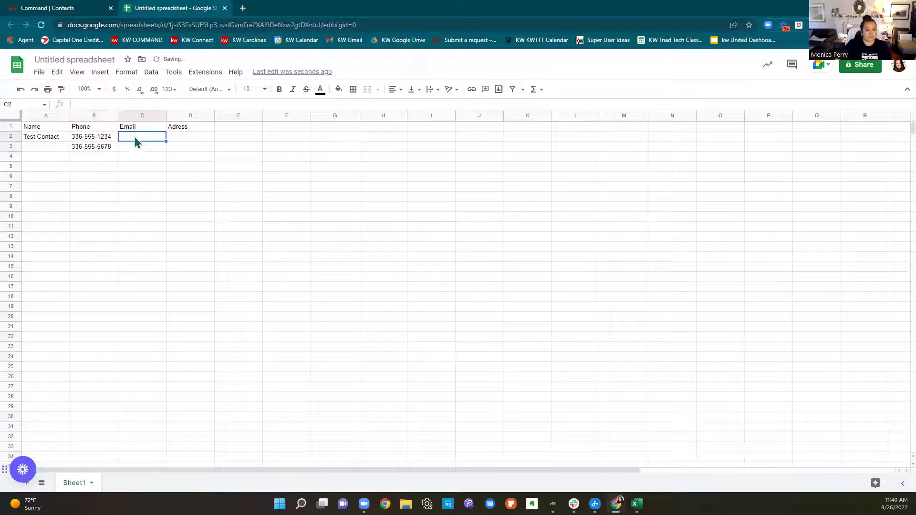
{"action": "type", "text": "fas"}
{"action": "key", "text": "BackSpace"}
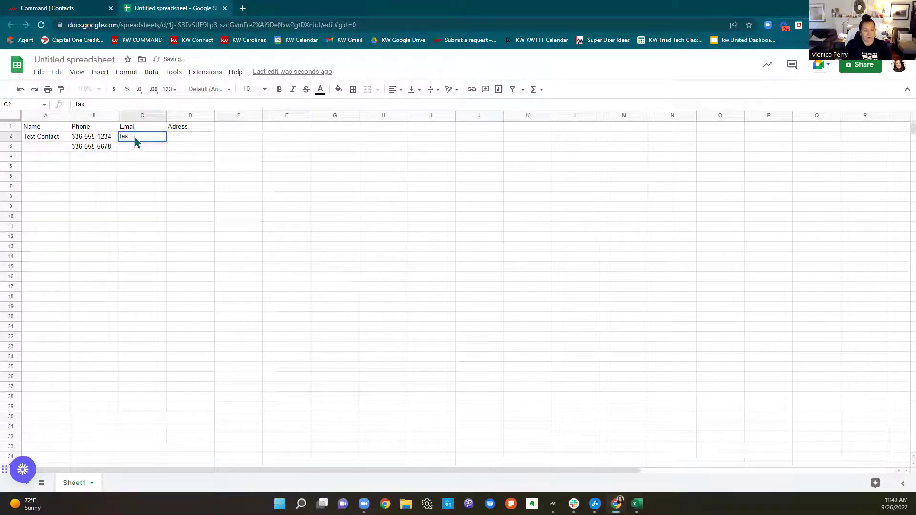
{"action": "type", "text": "ke@gmail.com"}
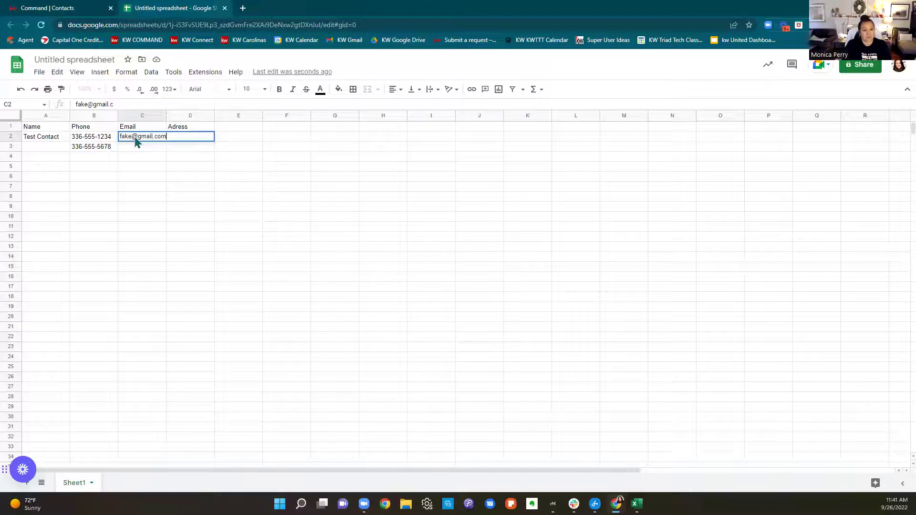
{"action": "key", "text": "Return"}
{"action": "type", "text": "fake2@gmail"}
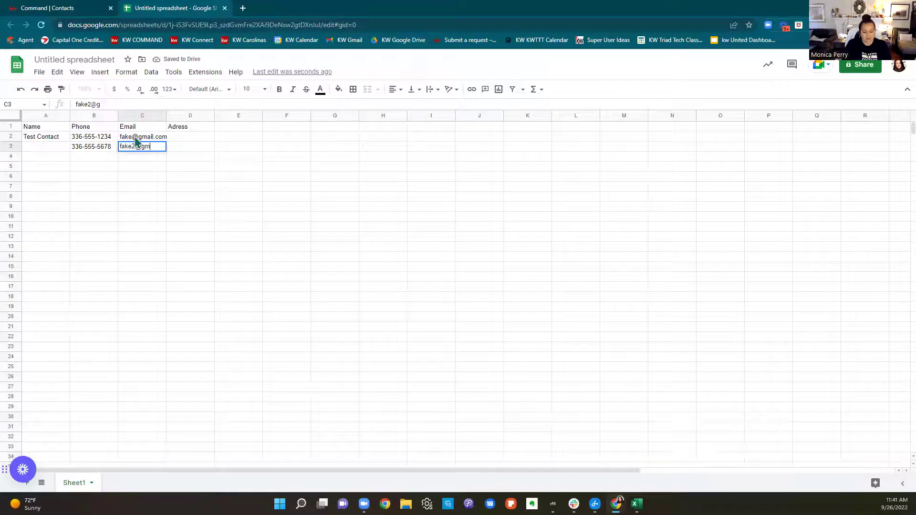
{"action": "type", "text": ".com"}
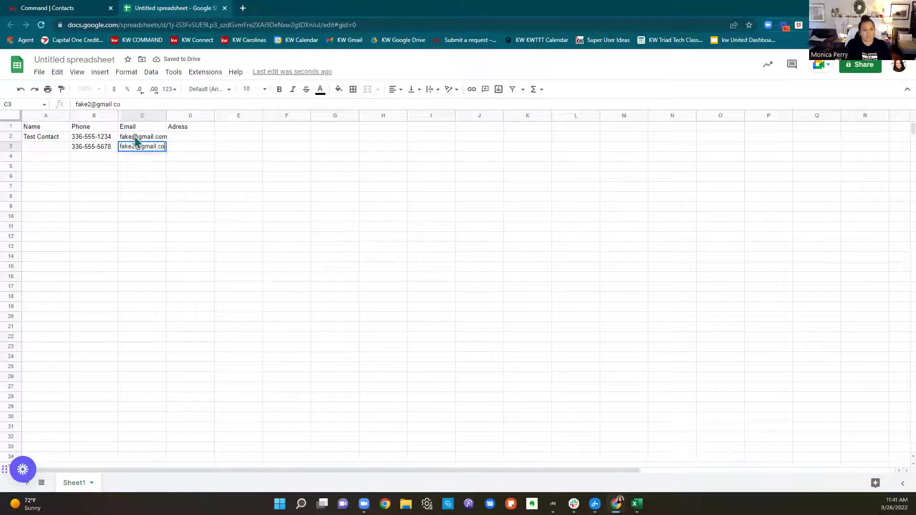
{"action": "key", "text": "Tab"}
Name the second contact Test ContactTwo in cell A3
{"action": "left_click", "coordinate": [35, 148]}
{"action": "type", "text": "Test "}
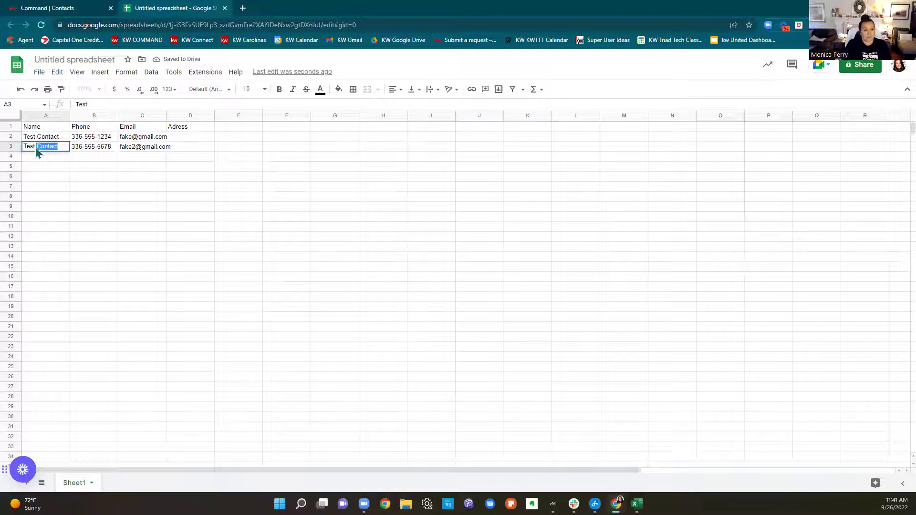
{"action": "type", "text": "oConta"}
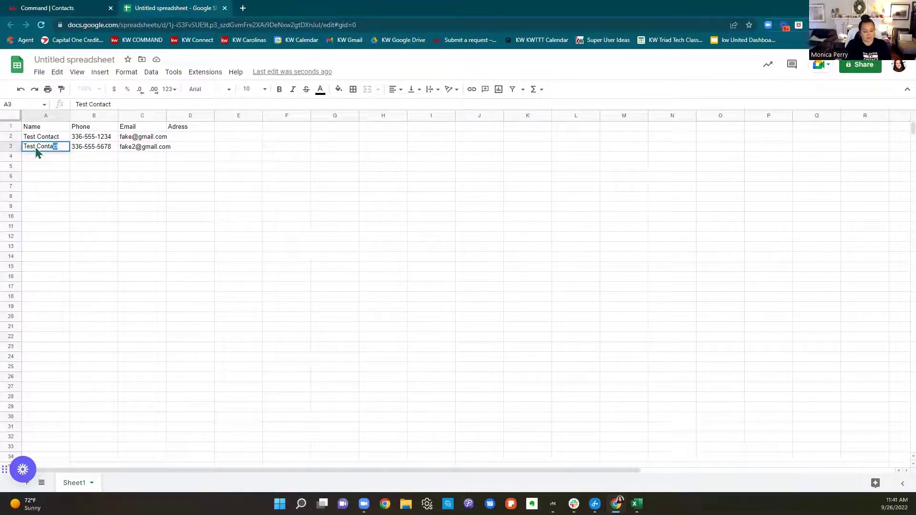
{"action": "key", "text": "Tab"}
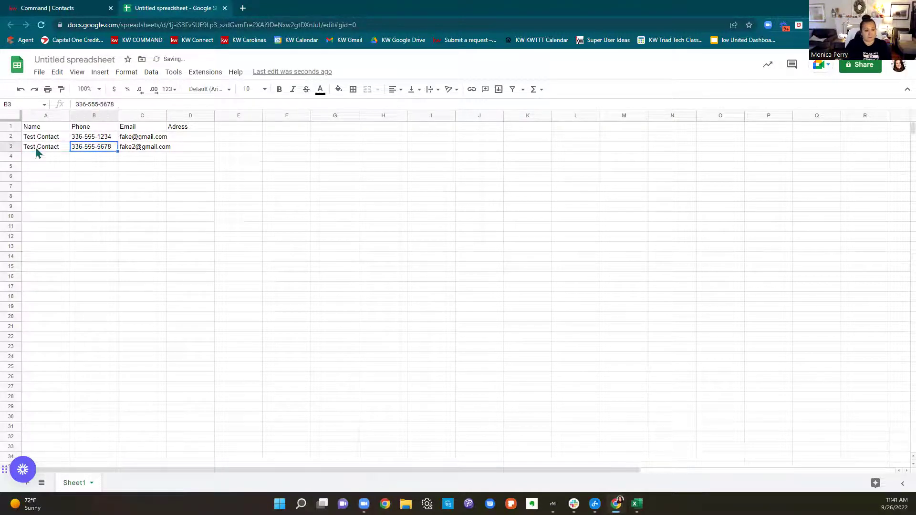
{"action": "double_click", "coordinate": [63, 149]}
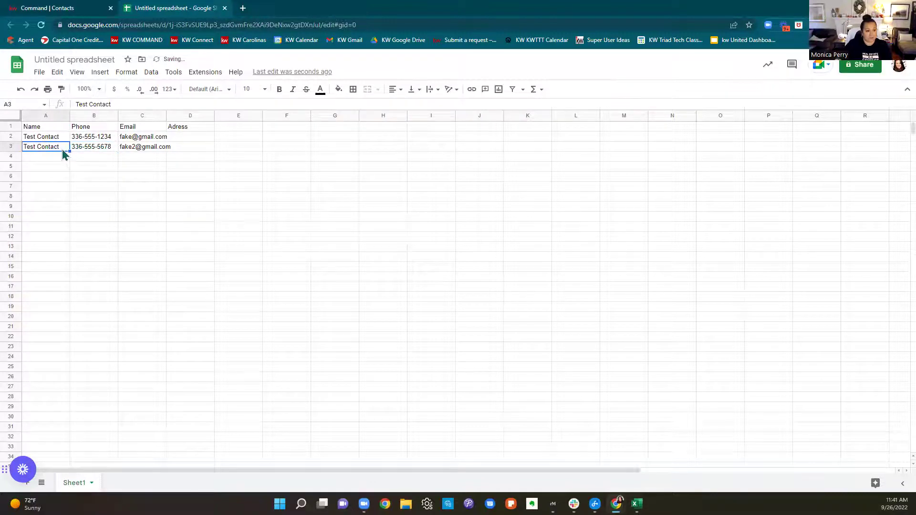
{"action": "type", "text": "Two"}
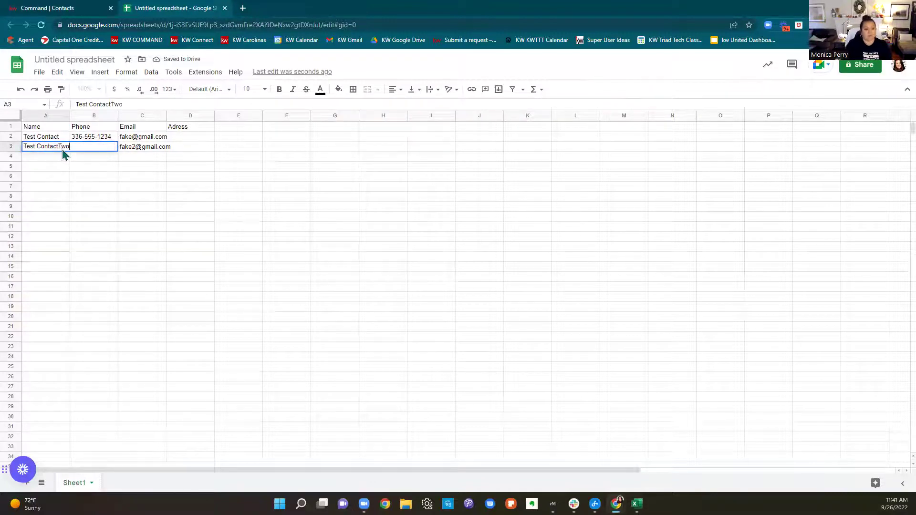
{"action": "left_click", "coordinate": [122, 188]}
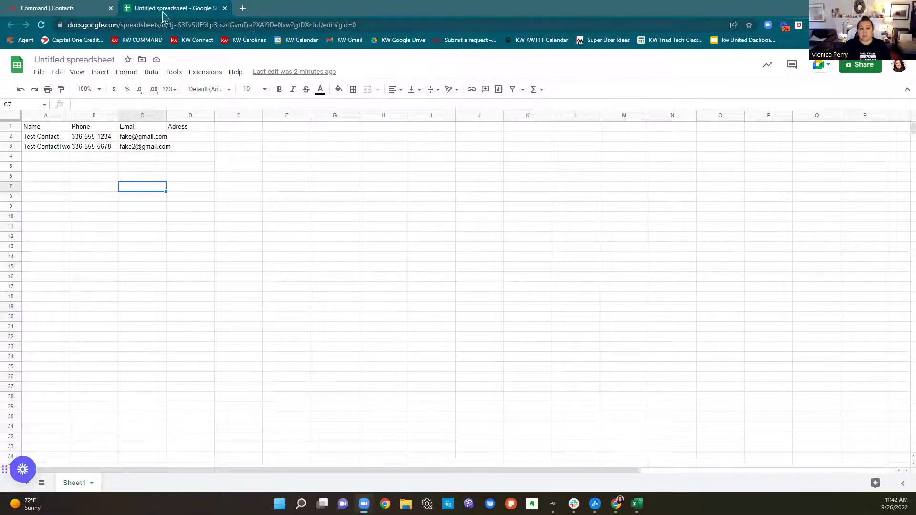
Rename the Google Sheets spreadsheet to 'COmmand Boot Camp Day 1'
{"action": "left_click", "coordinate": [40, 72]}
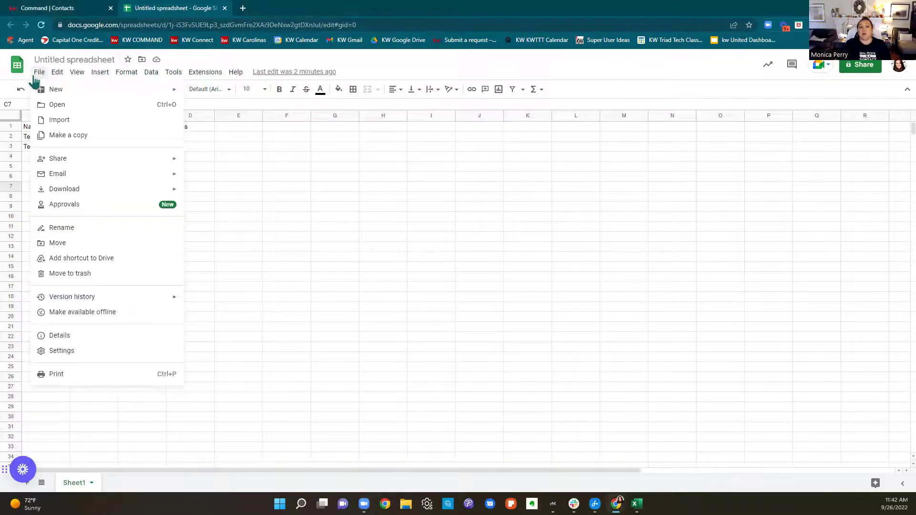
{"action": "left_click", "coordinate": [55, 60]}
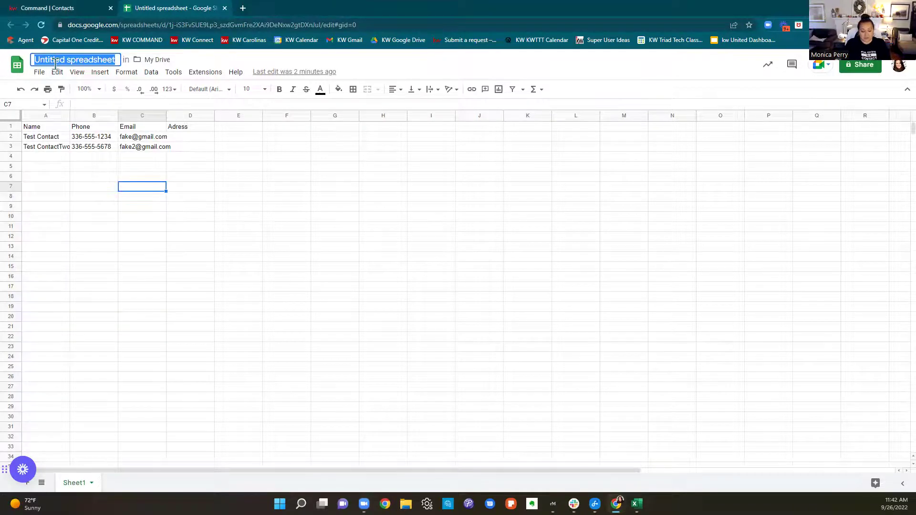
{"action": "type", "text": "COmmand"}
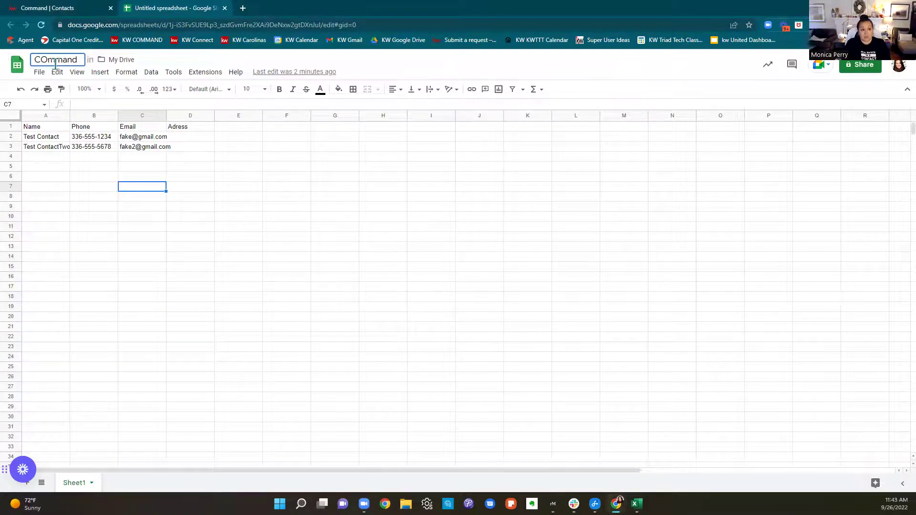
{"action": "type", "text": " Boot Camp "}
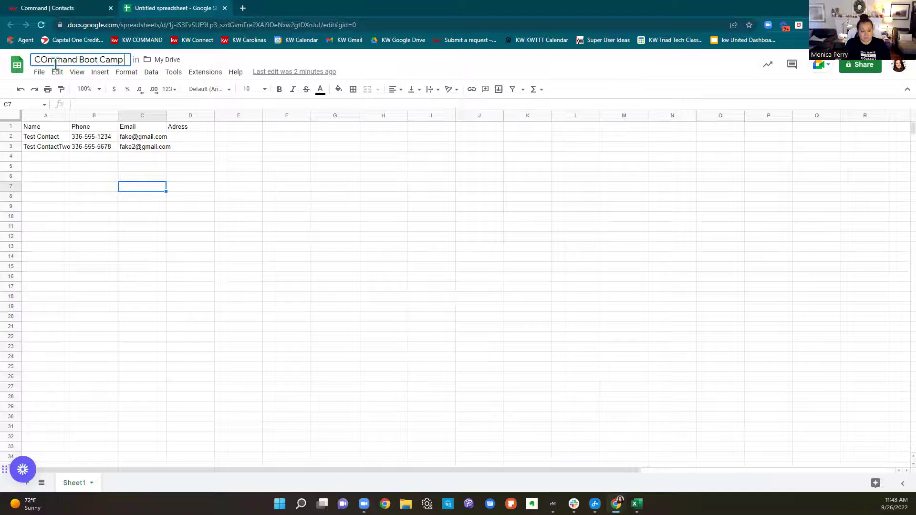
{"action": "type", "text": "Day 1"}
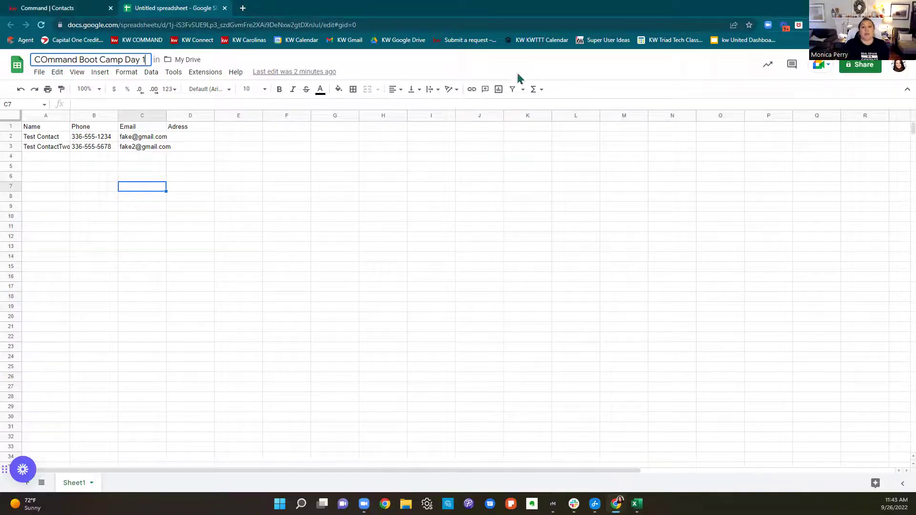
{"action": "left_click", "coordinate": [464, 76]}
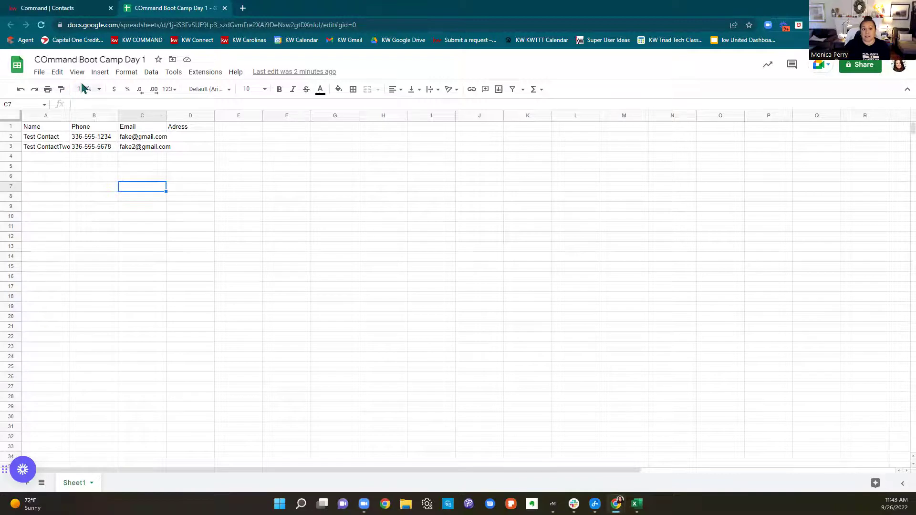
Download the spreadsheet as a Comma Separated Values (.csv) file and return to KW Command
{"action": "left_click", "coordinate": [39, 73]}
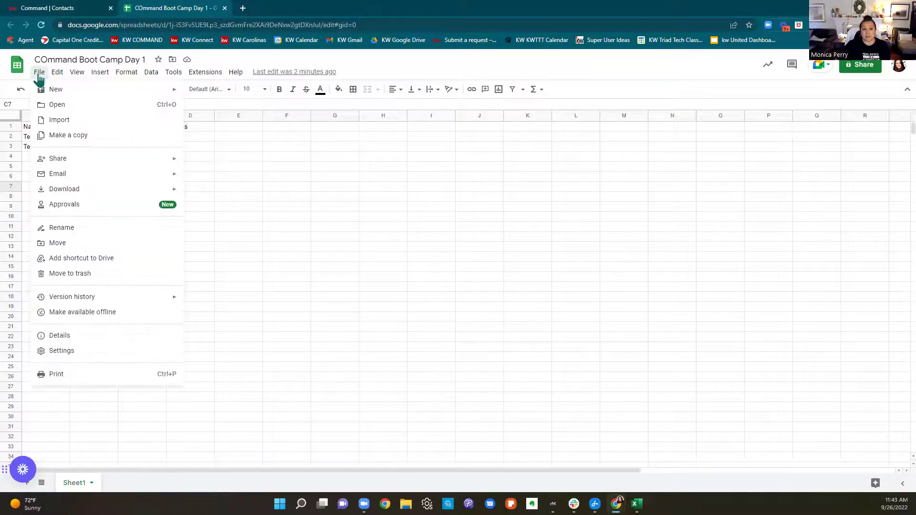
{"action": "mouse_move", "coordinate": [53, 189]}
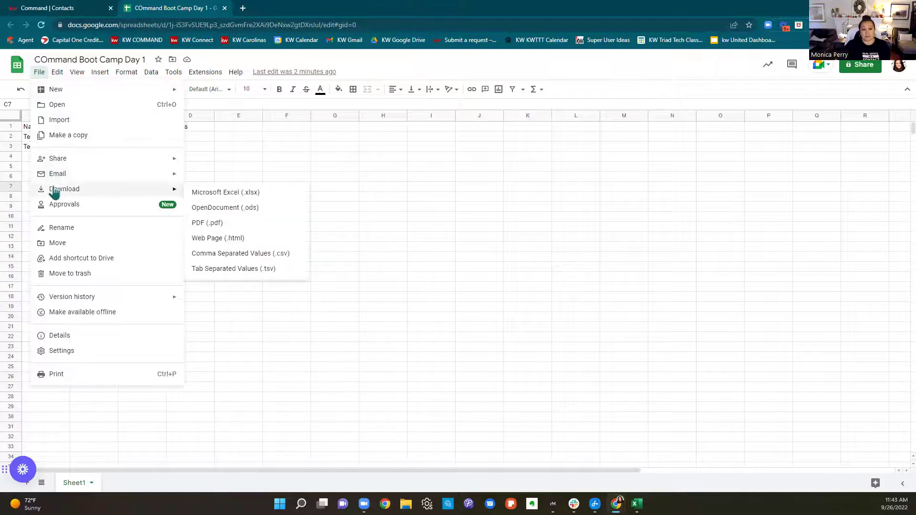
{"action": "left_click", "coordinate": [252, 257]}
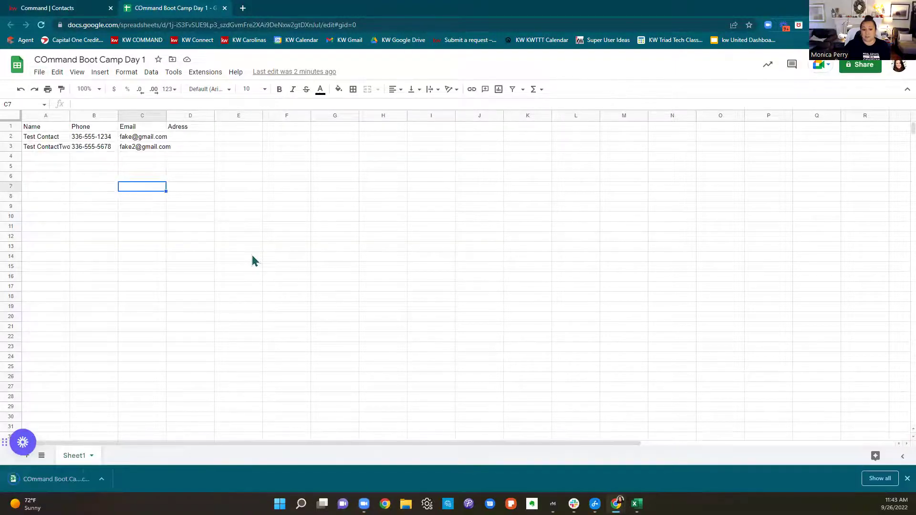
{"action": "left_click", "coordinate": [77, 7]}
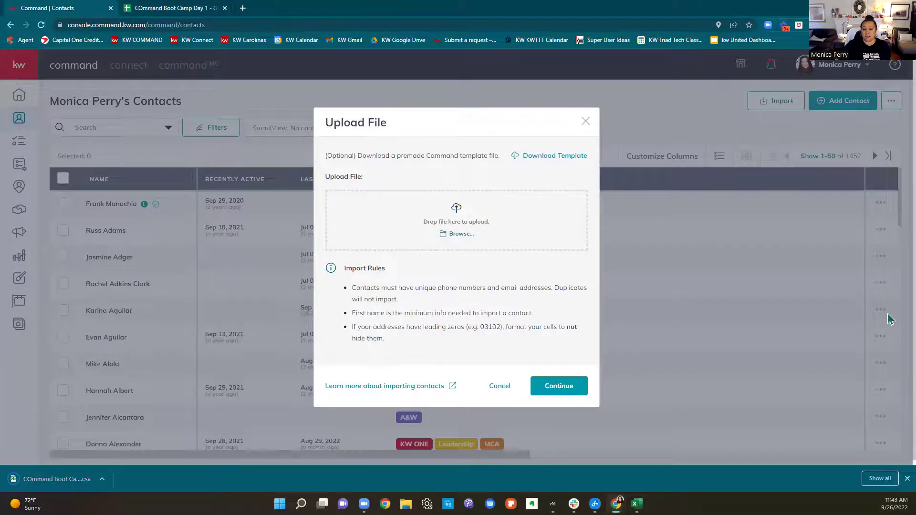
Drop the COmmand Boot Camp Day 1 CSV into the Upload File dialog and continue to field matching
{"action": "left_click_drag", "start_coordinate": [344, 269], "coordinate": [575, 299]}
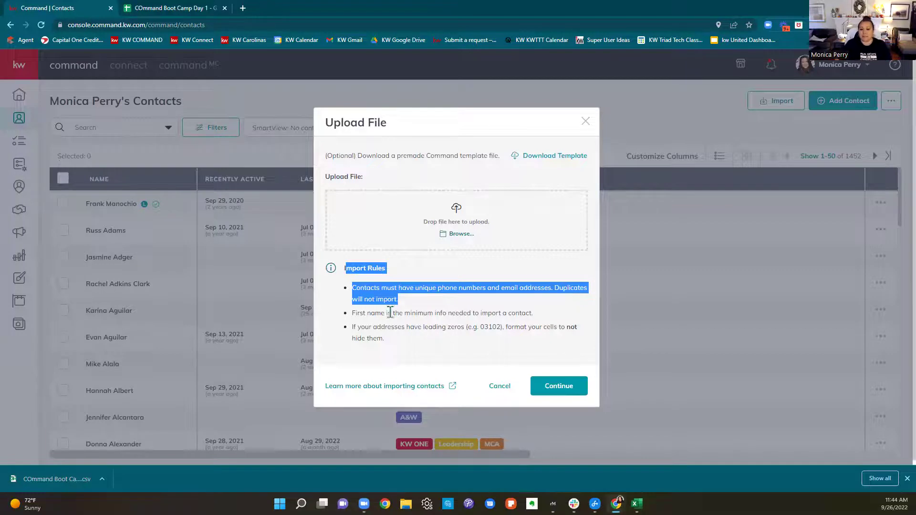
{"action": "left_click_drag", "start_coordinate": [353, 315], "coordinate": [550, 326]}
{"action": "mouse_move", "coordinate": [573, 504]}
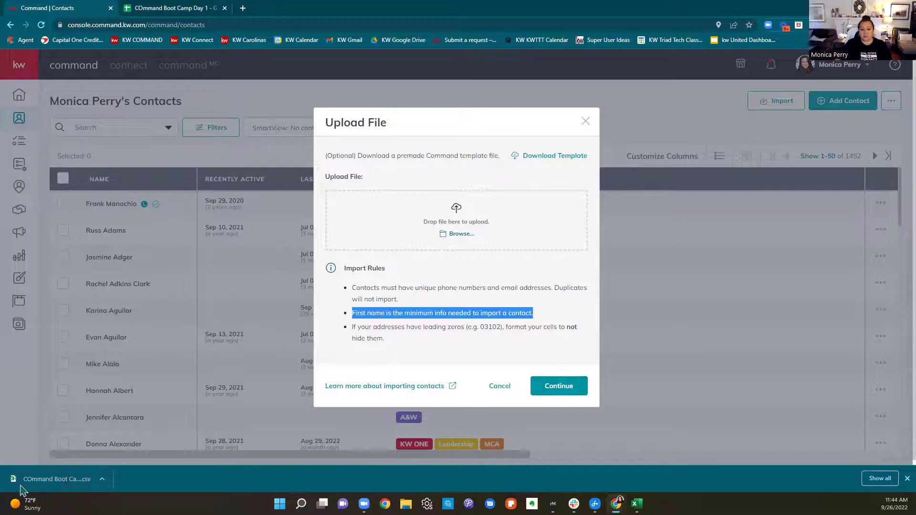
{"action": "left_click_drag", "start_coordinate": [56, 479], "coordinate": [431, 222]}
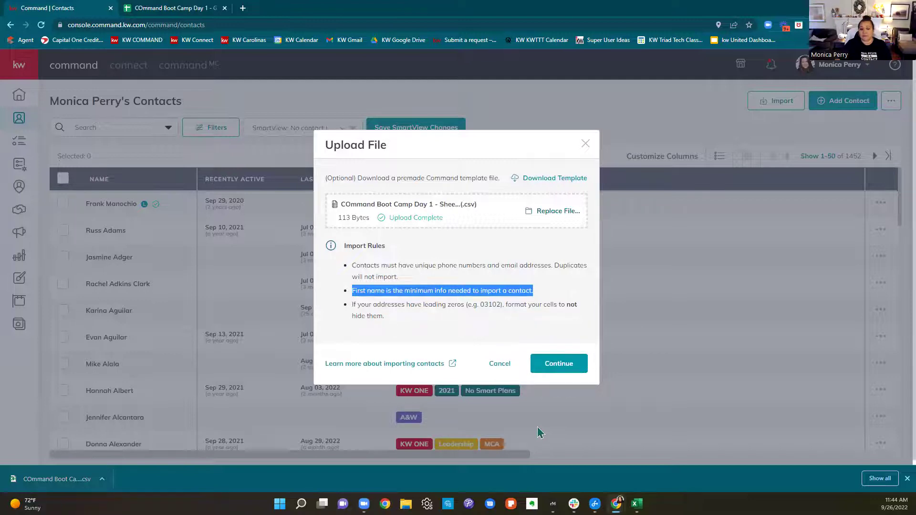
{"action": "left_click", "coordinate": [558, 364]}
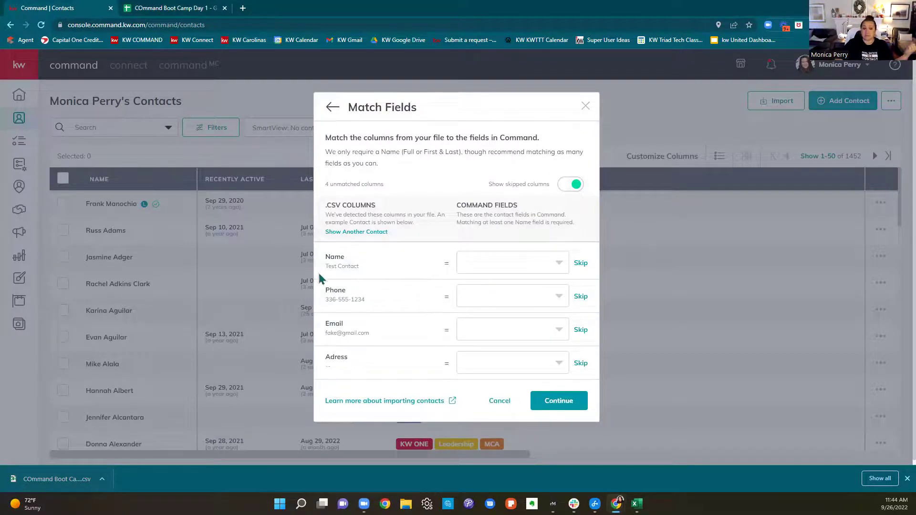
Map the Name column to Full Name and Phone to Primary Phone
{"action": "left_click", "coordinate": [496, 262]}
{"action": "left_click", "coordinate": [482, 286]}
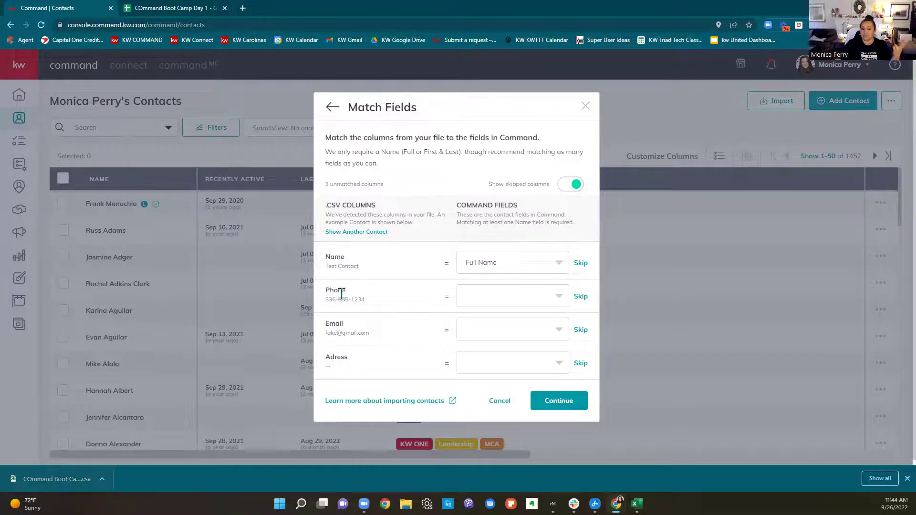
{"action": "left_click", "coordinate": [472, 300]}
{"action": "type", "text": "prim"}
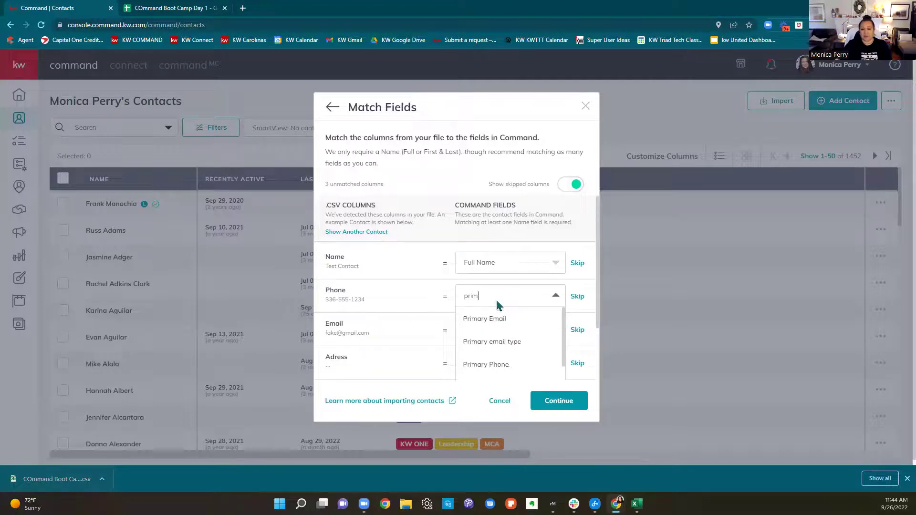
{"action": "left_click", "coordinate": [498, 367]}
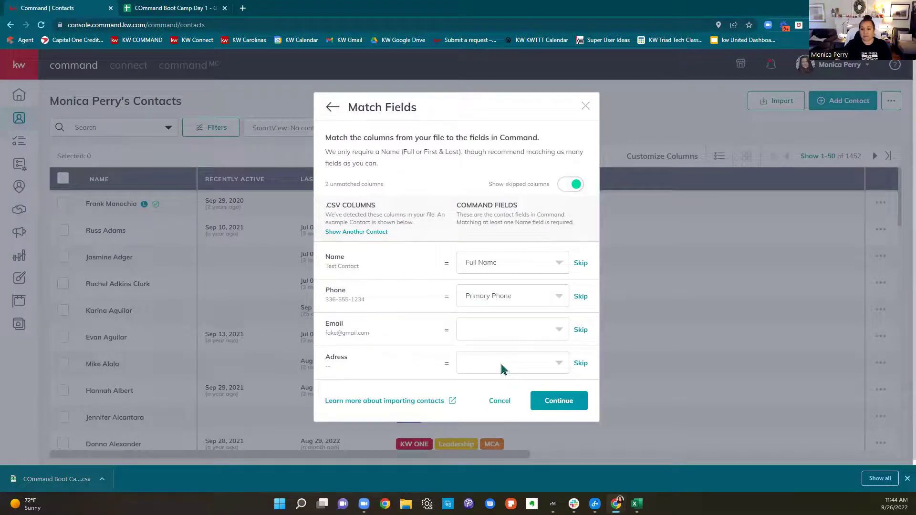
Map Email to Primary Email and Adress to Primary Address, then preview the 2 contacts
{"action": "left_click", "coordinate": [482, 329]}
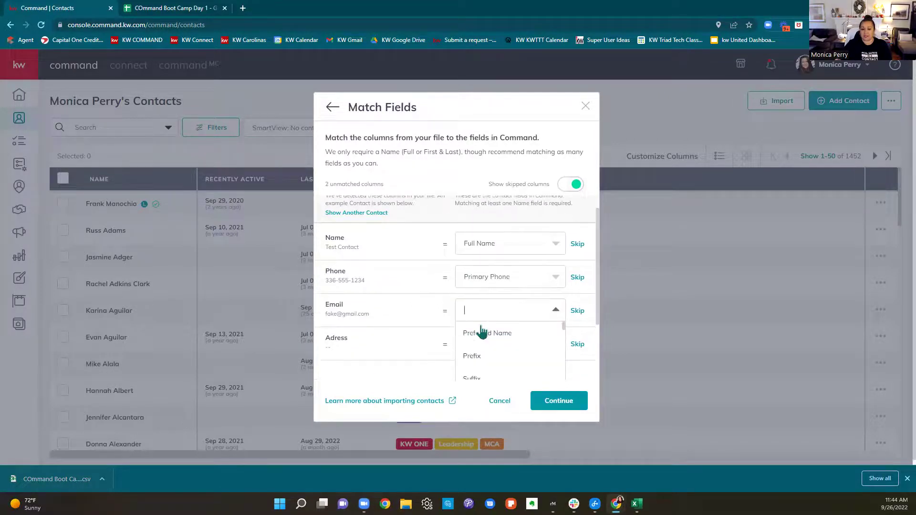
{"action": "type", "text": "email"}
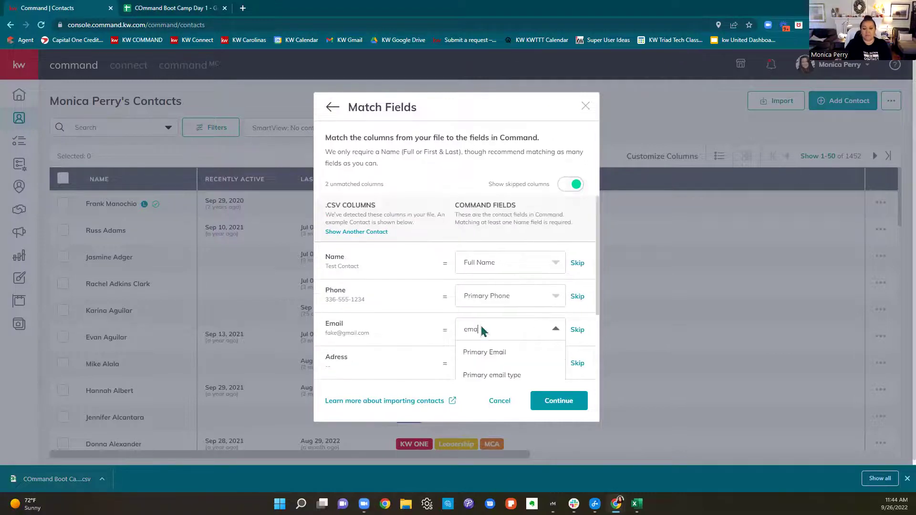
{"action": "left_click", "coordinate": [489, 353]}
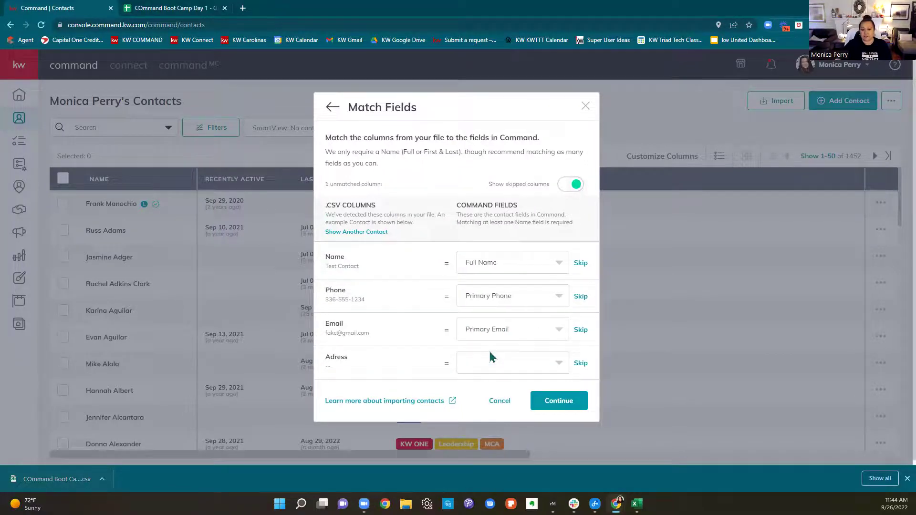
{"action": "left_click", "coordinate": [503, 368]}
{"action": "type", "text": "Address"}
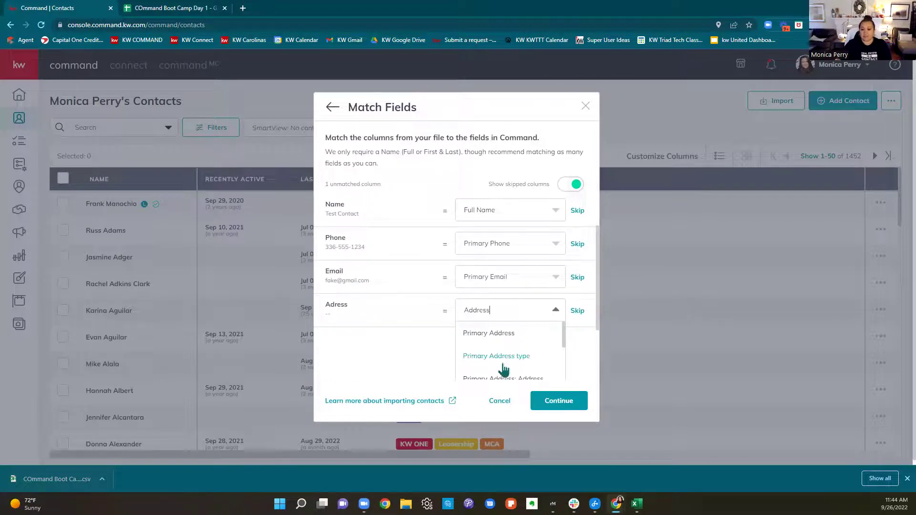
{"action": "left_click", "coordinate": [497, 334]}
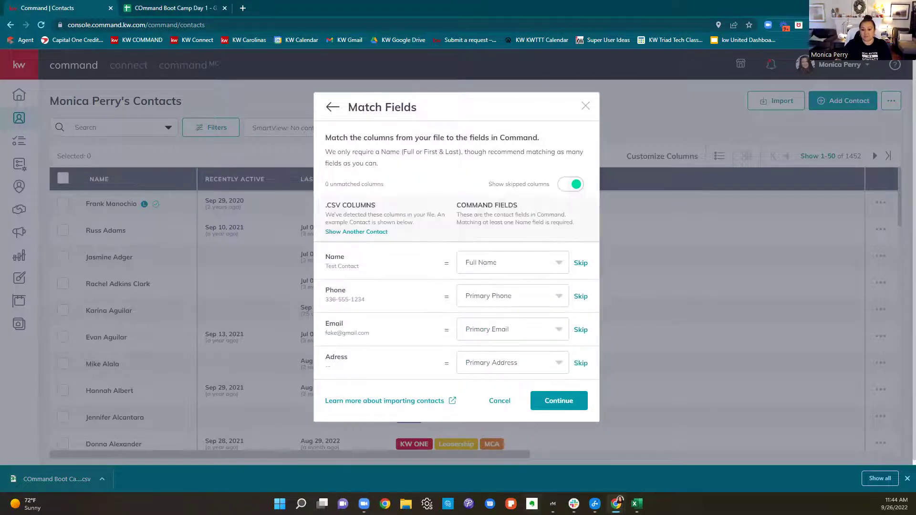
{"action": "left_click", "coordinate": [583, 406]}
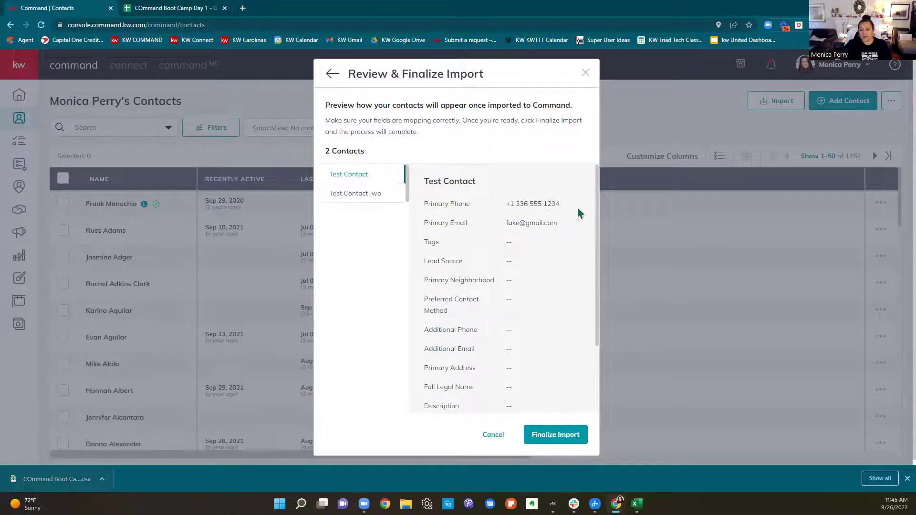
Finalize importing COmmand Boot Camp Day 1 - Sheet1.csv and go back to the contacts list
{"action": "scroll", "coordinate": [552, 248], "scroll_direction": "down", "scroll_amount": 2}
{"action": "scroll", "coordinate": [556, 251], "scroll_direction": "up", "scroll_amount": 2}
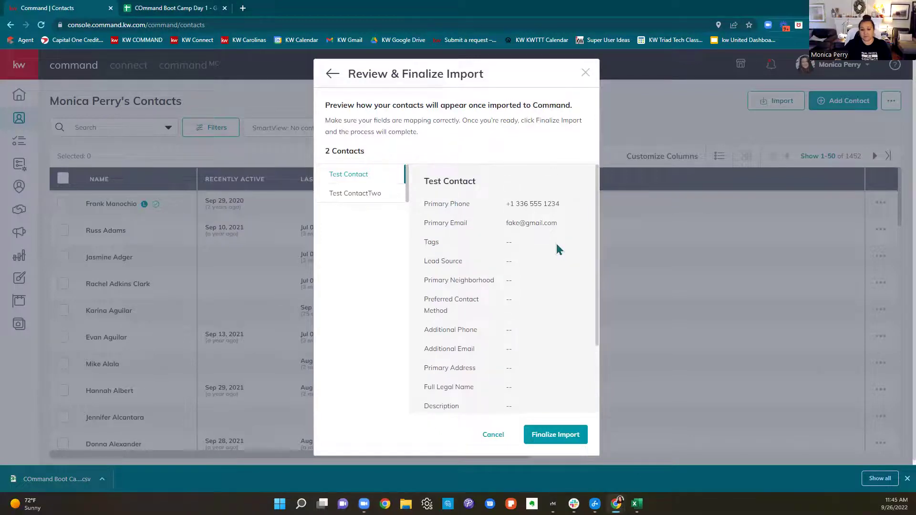
{"action": "left_click", "coordinate": [557, 435]}
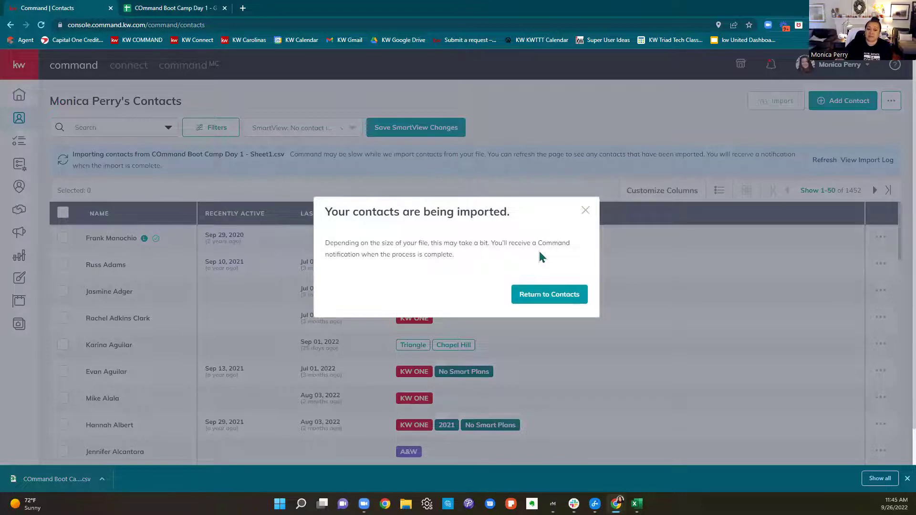
{"action": "left_click", "coordinate": [569, 304]}
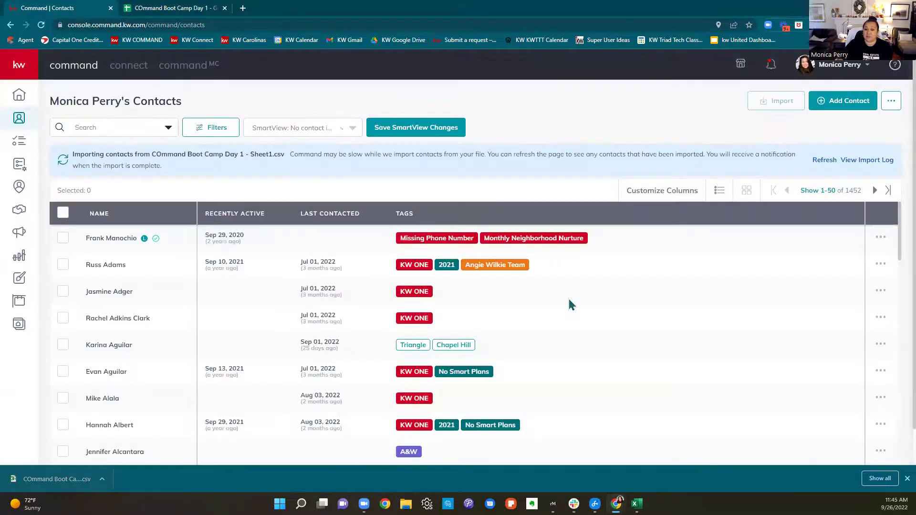
{"action": "left_click_drag", "start_coordinate": [76, 154], "coordinate": [629, 162]}
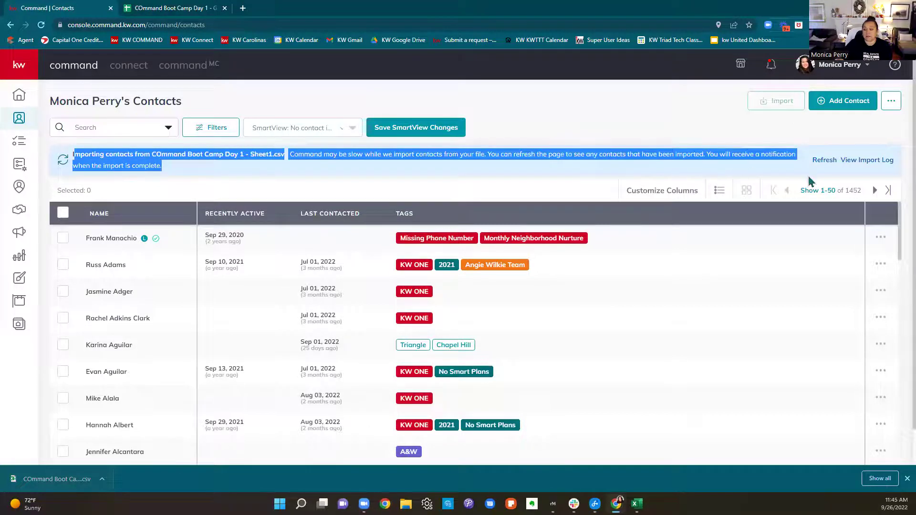
Refresh the contacts list to 1453 and download the failed-import rows CSV from Notifications
{"action": "left_click", "coordinate": [824, 161]}
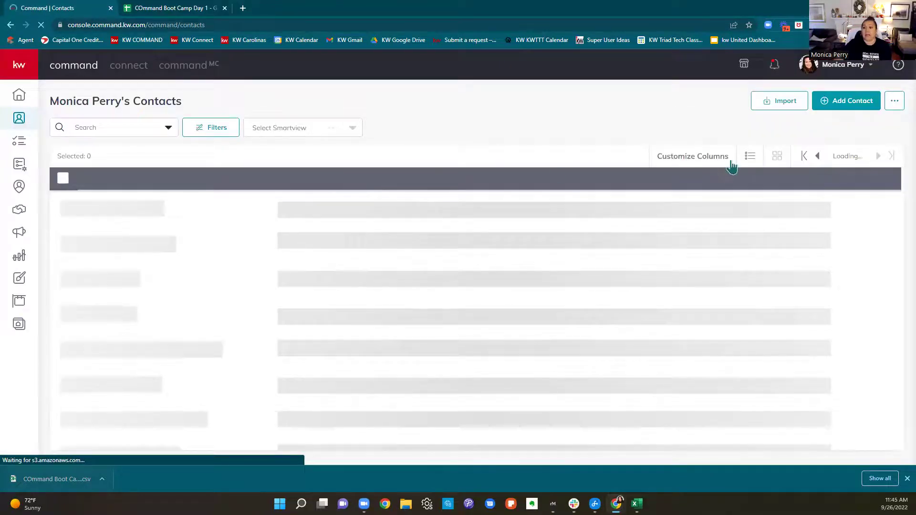
{"action": "left_click", "coordinate": [771, 66]}
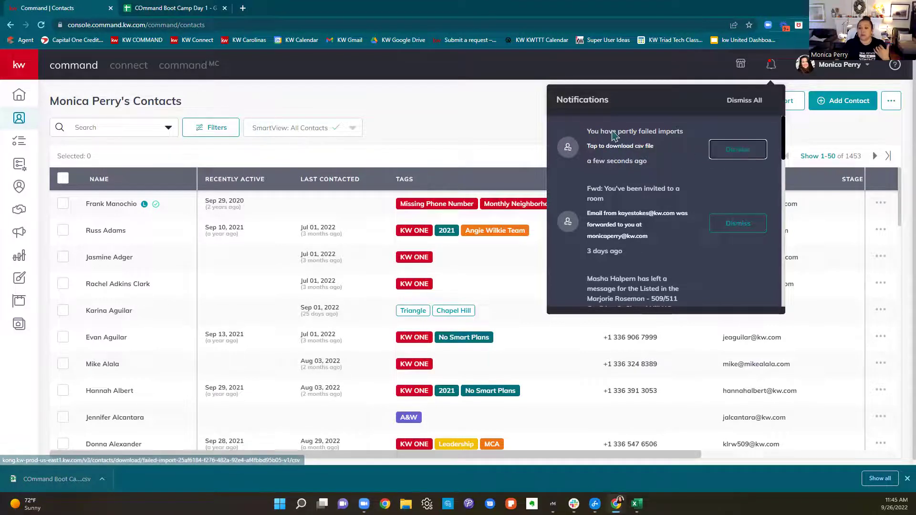
{"action": "left_click", "coordinate": [611, 146]}
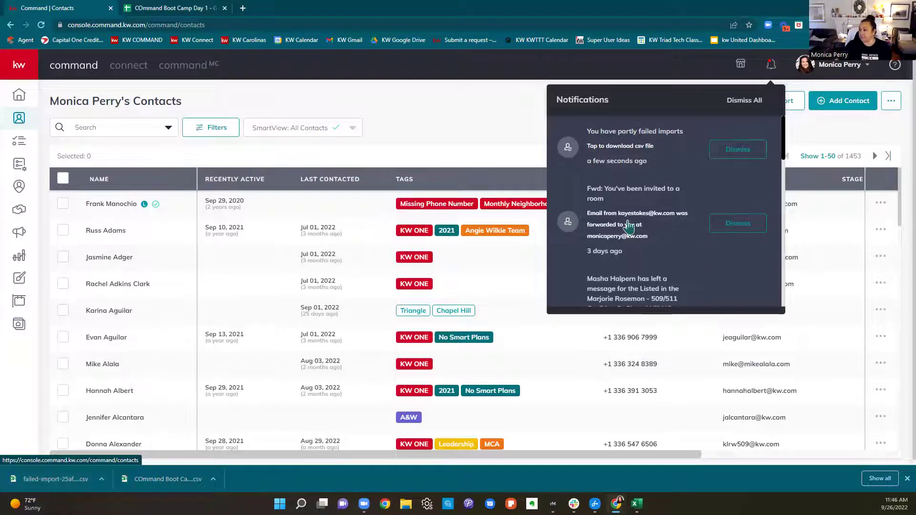
{"action": "left_click", "coordinate": [408, 84]}
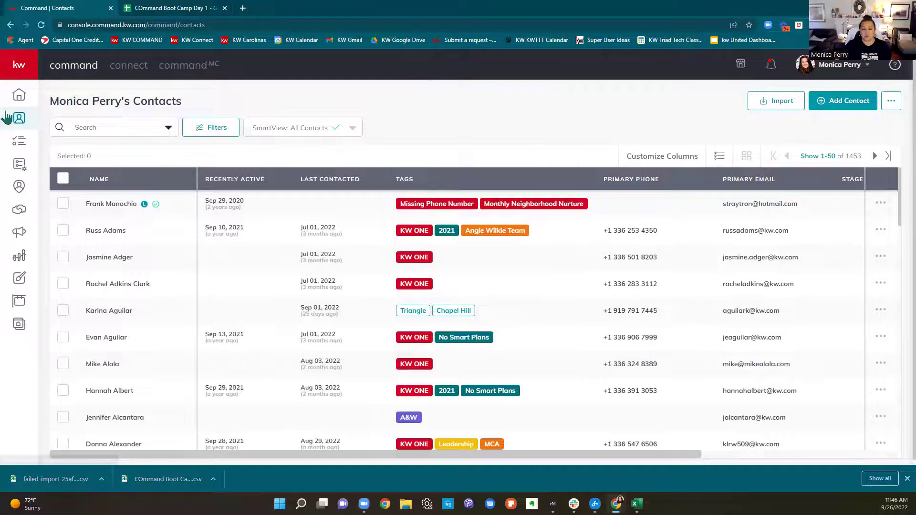
Open SmartPlans from the sidebar to list the 214 People Plans
{"action": "left_click", "coordinate": [19, 166]}
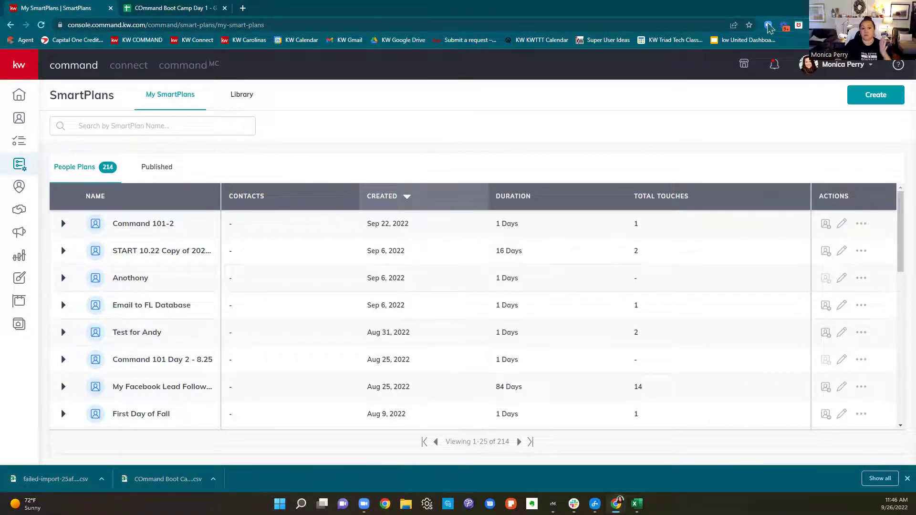
Open the SmartPlans Library and page through the Featured and Keller Williams plan carousels
{"action": "left_click", "coordinate": [248, 101]}
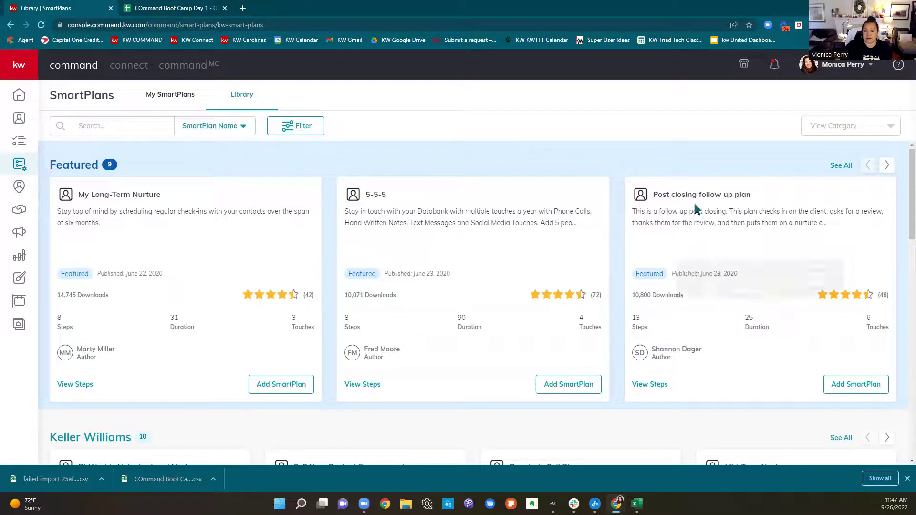
{"action": "left_click", "coordinate": [887, 165]}
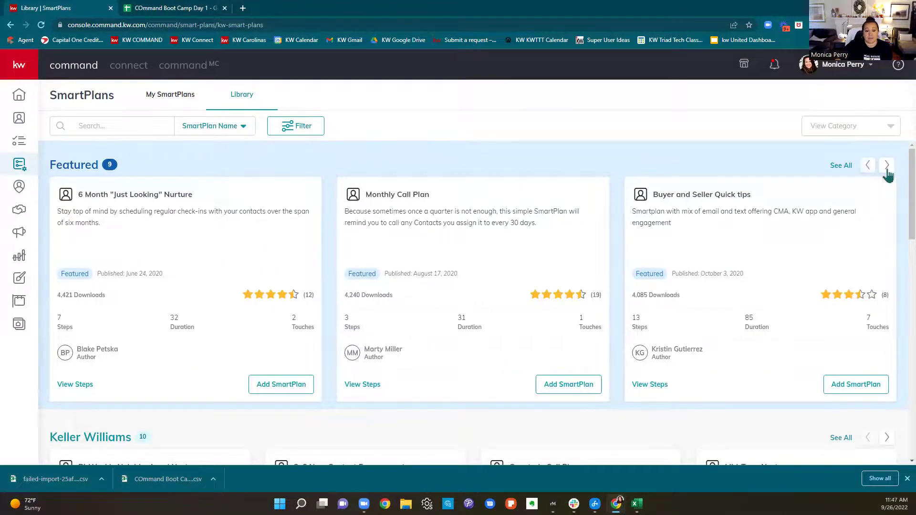
{"action": "left_click", "coordinate": [886, 168]}
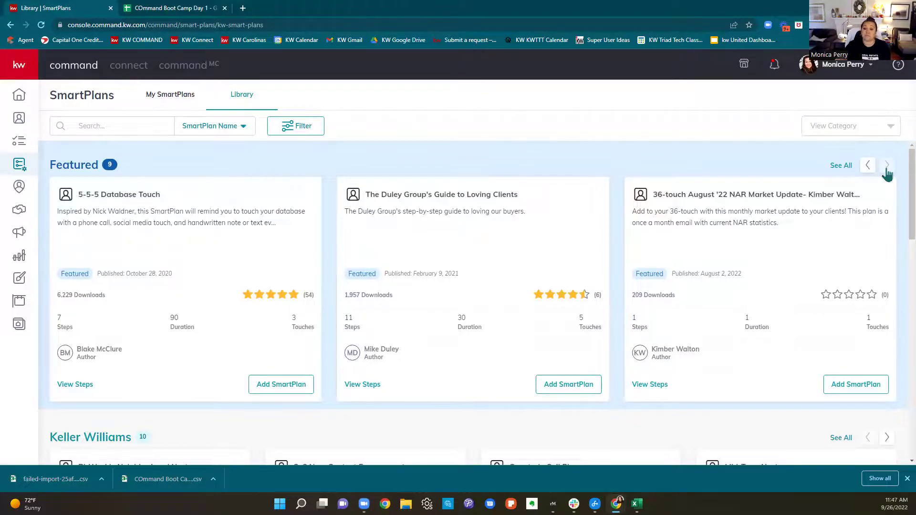
{"action": "scroll", "coordinate": [893, 241], "scroll_direction": "down", "scroll_amount": 5}
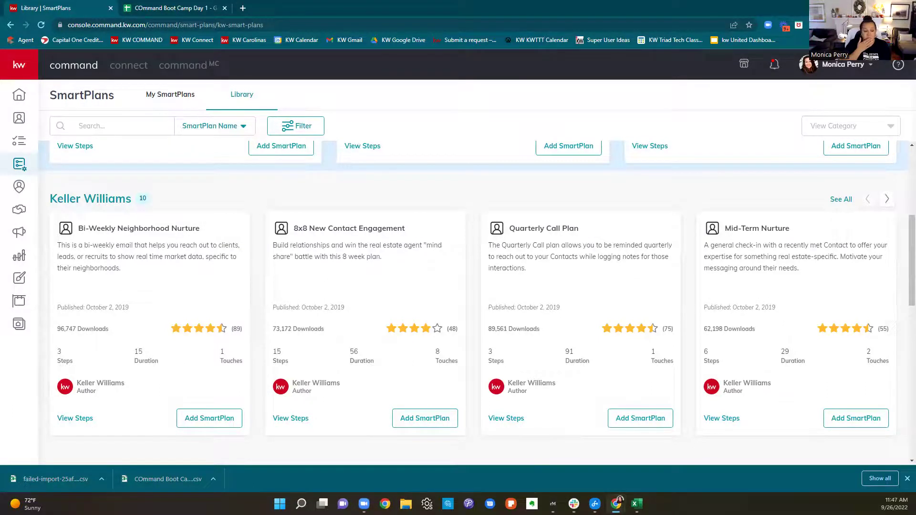
{"action": "left_click", "coordinate": [886, 200]}
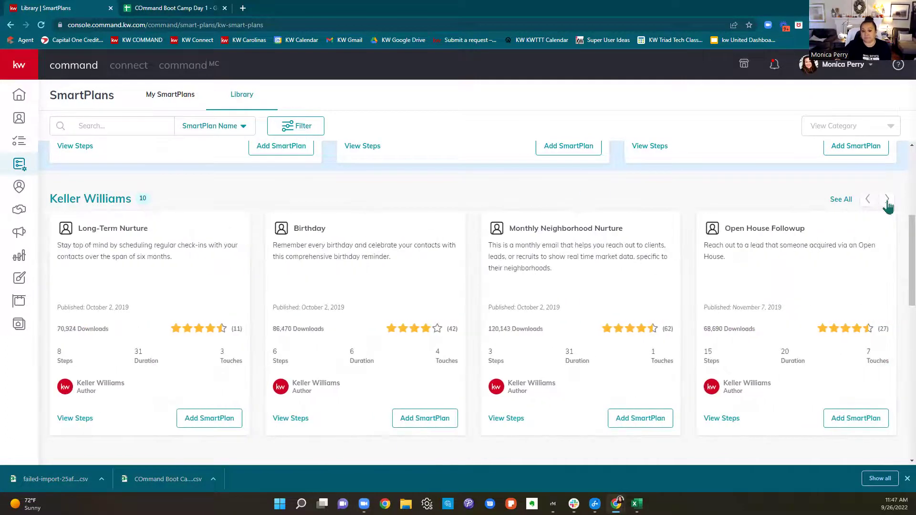
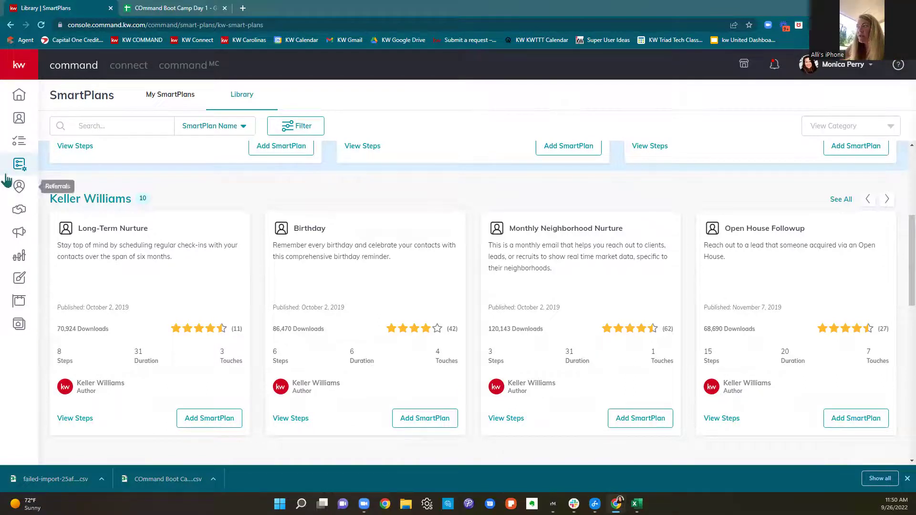
Open the Contacts page listing all 1453 contacts under the All Contacts SmartView
{"action": "left_click", "coordinate": [20, 120]}
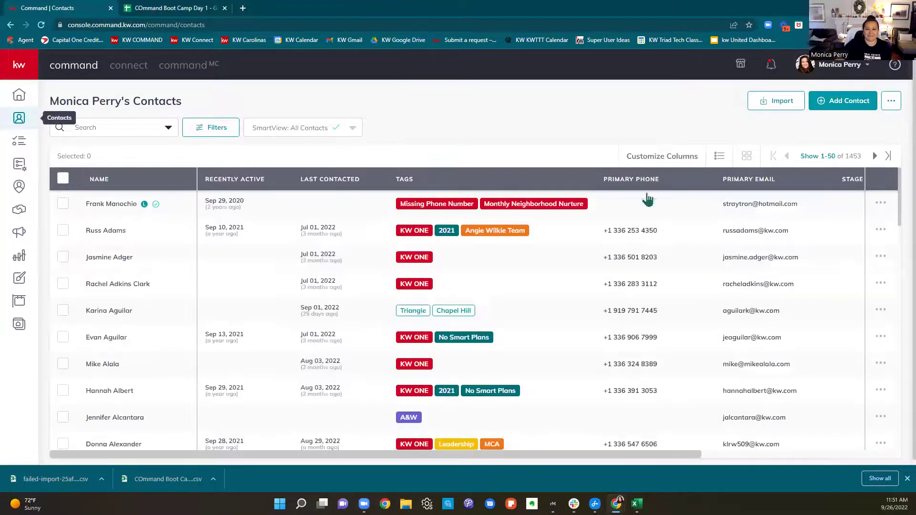
Widen the Tags column, open the Show 1-50 page-size menu, then go to My SmartPlans
{"action": "left_click_drag", "start_coordinate": [601, 179], "coordinate": [902, 184]}
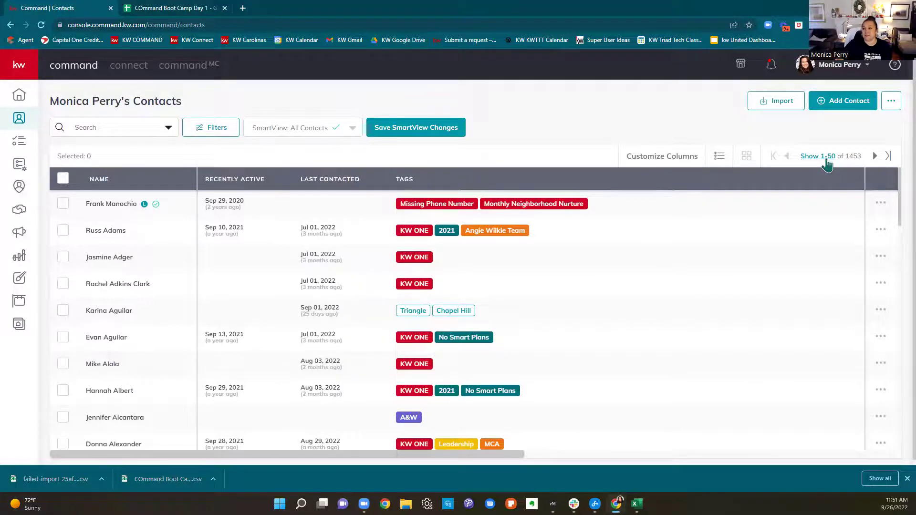
{"action": "left_click", "coordinate": [826, 164]}
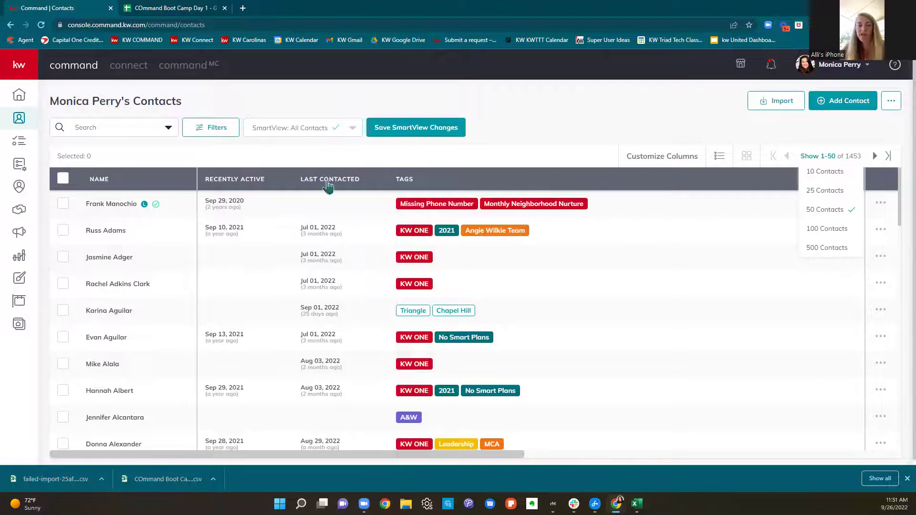
{"action": "left_click", "coordinate": [19, 167]}
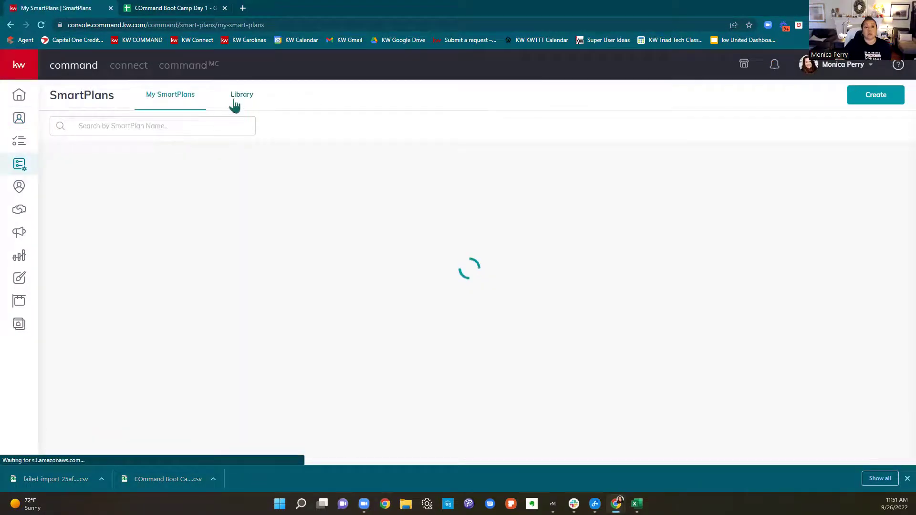
In the Library, page the Keller Williams plans and view the Birthday plan's steps
{"action": "left_click", "coordinate": [235, 103]}
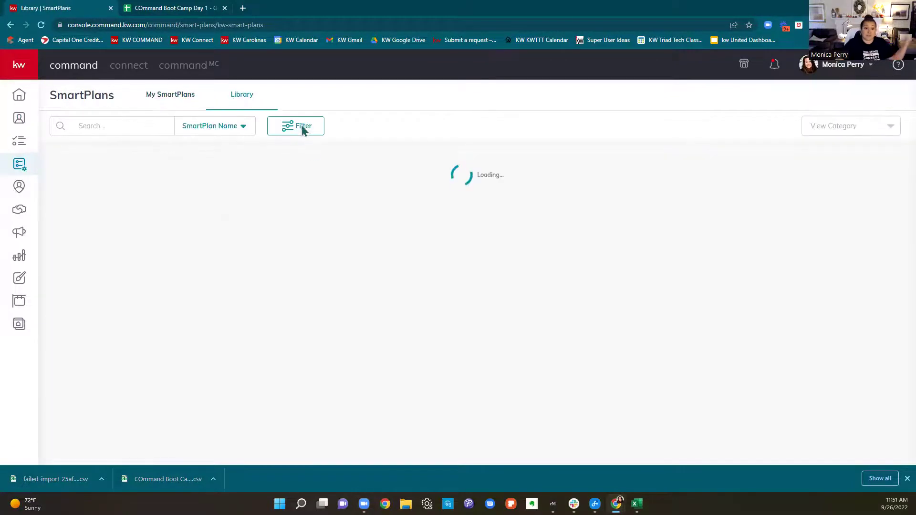
{"action": "scroll", "coordinate": [304, 275], "scroll_direction": "down", "scroll_amount": 5}
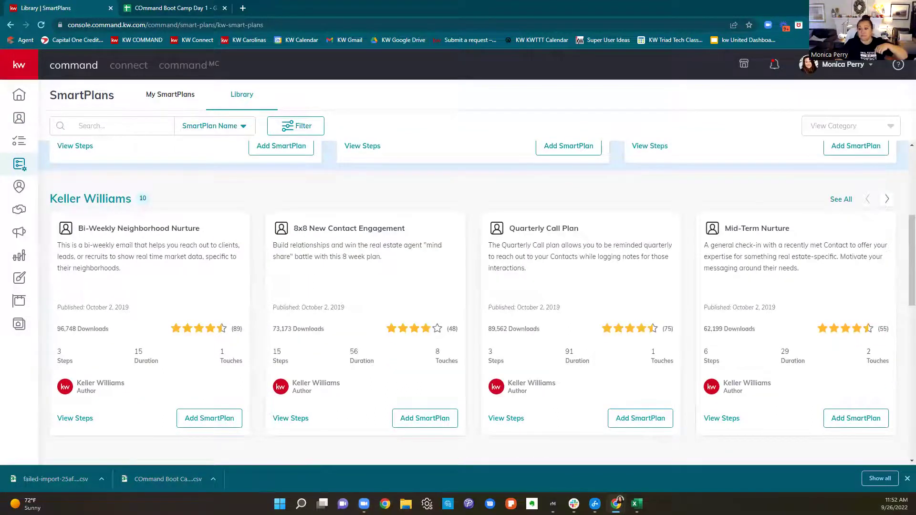
{"action": "left_click", "coordinate": [886, 199]}
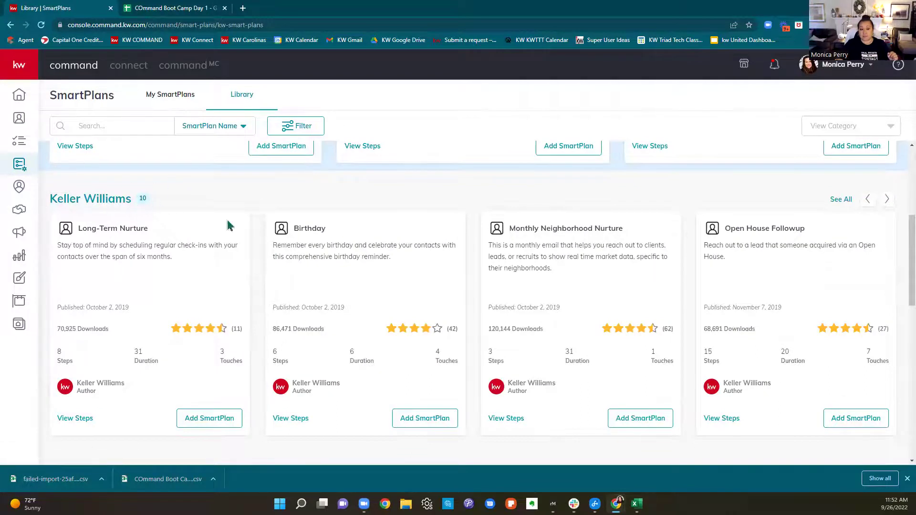
{"action": "left_click", "coordinate": [307, 424]}
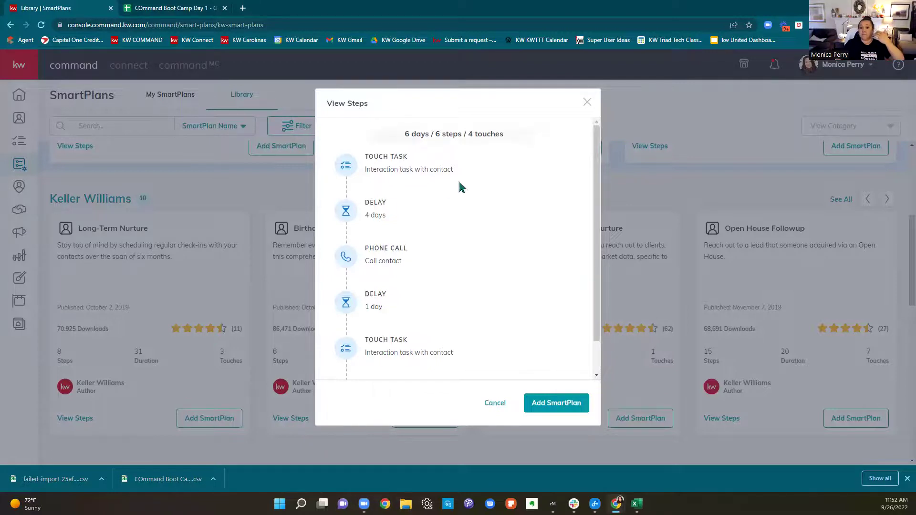
Read through the Birthday plan's six steps, including the Happy Birthday text, then close the dialog
{"action": "mouse_move", "coordinate": [423, 178]}
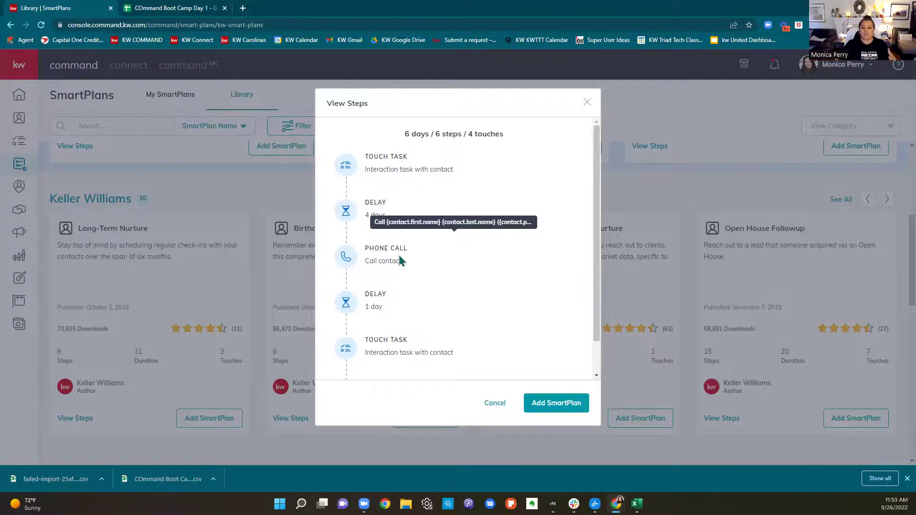
{"action": "scroll", "coordinate": [379, 300], "scroll_direction": "down", "scroll_amount": 1}
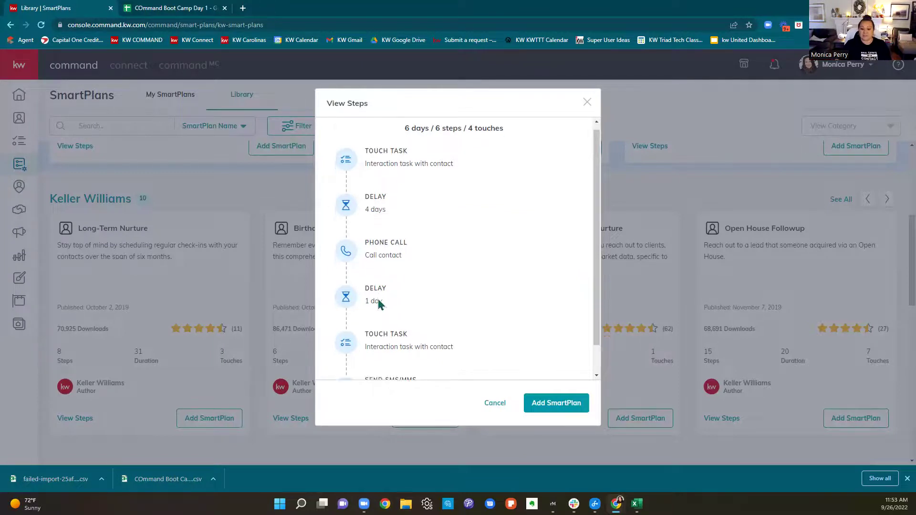
{"action": "scroll", "coordinate": [379, 301], "scroll_direction": "down", "scroll_amount": 1}
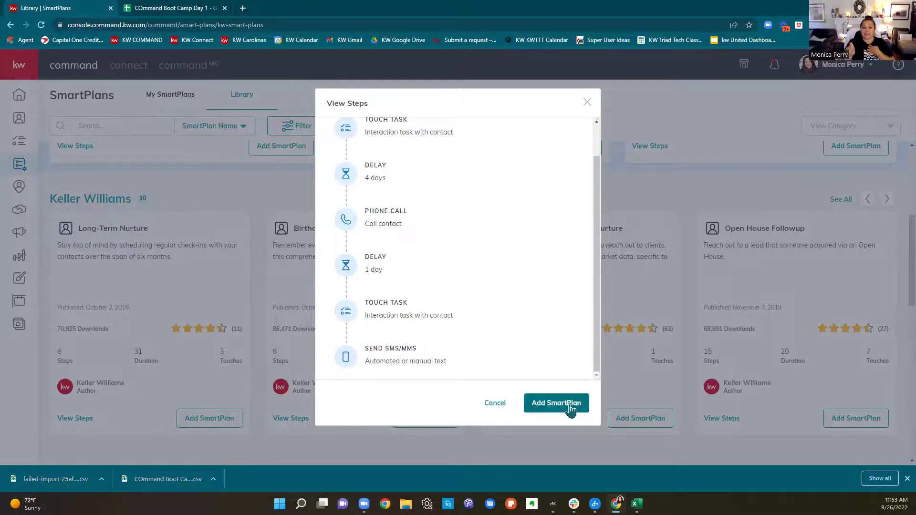
{"action": "mouse_move", "coordinate": [377, 357]}
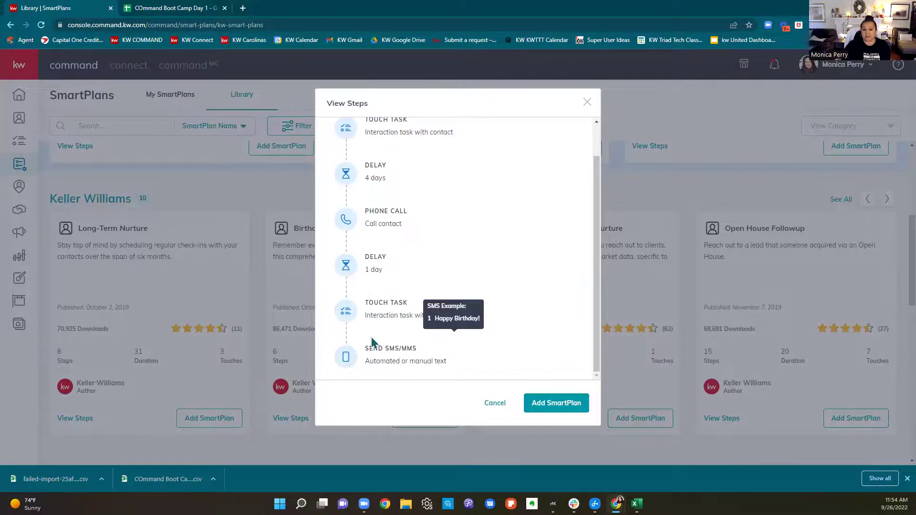
{"action": "left_click", "coordinate": [586, 103]}
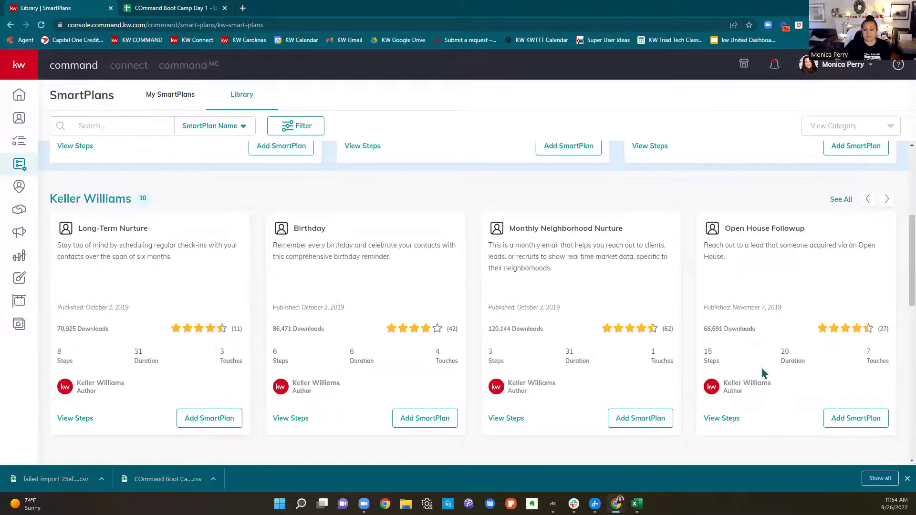
Page the Keller Williams plans forward twice and view the Home Anniversary plan's steps
{"action": "left_click", "coordinate": [886, 198]}
{"action": "left_click", "coordinate": [887, 200]}
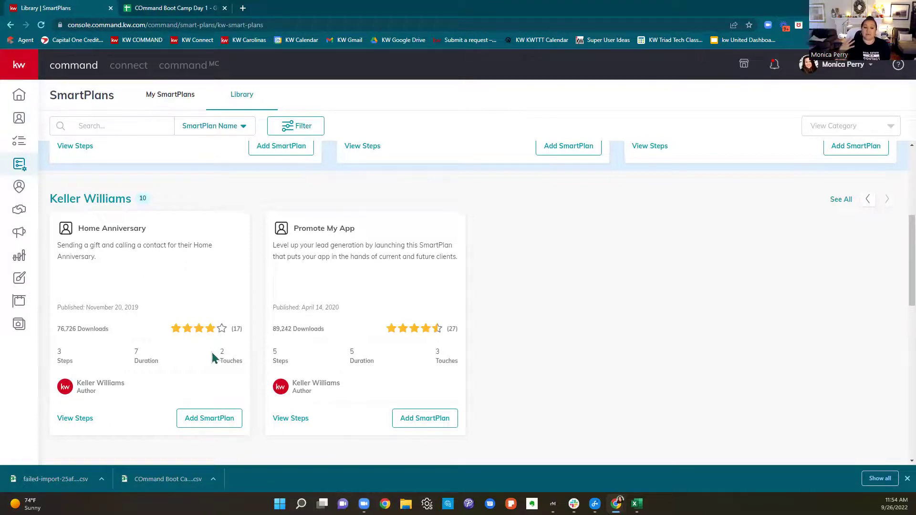
{"action": "left_click", "coordinate": [72, 425]}
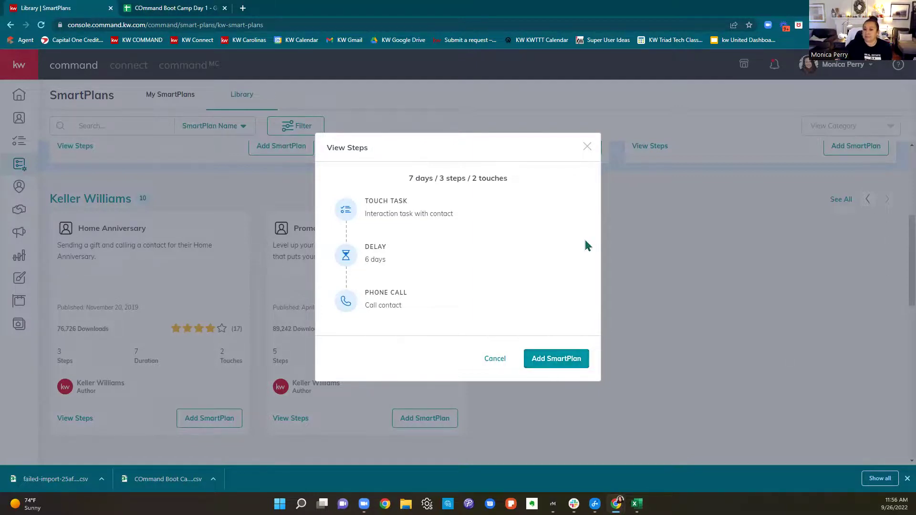
Close the Home Anniversary steps and page the Keller Williams carousel to its last plans
{"action": "left_click", "coordinate": [590, 148]}
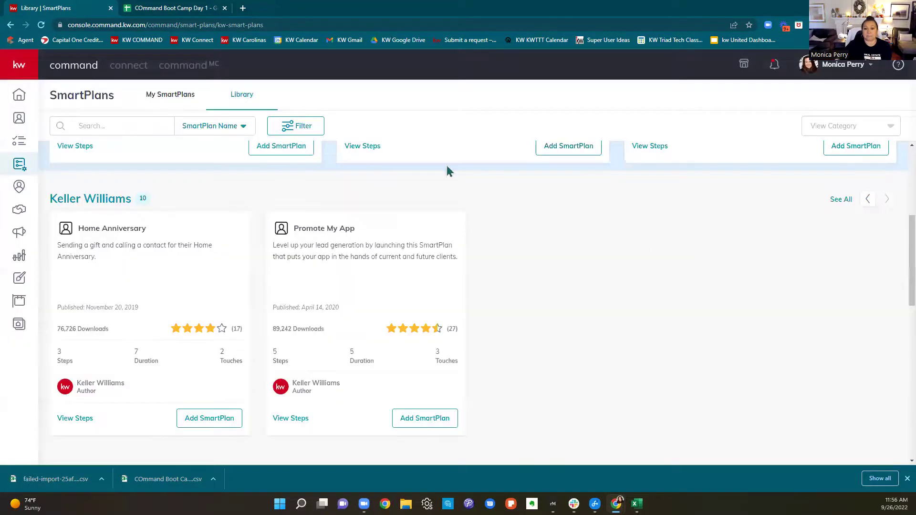
{"action": "scroll", "coordinate": [593, 252], "scroll_direction": "up", "scroll_amount": 5}
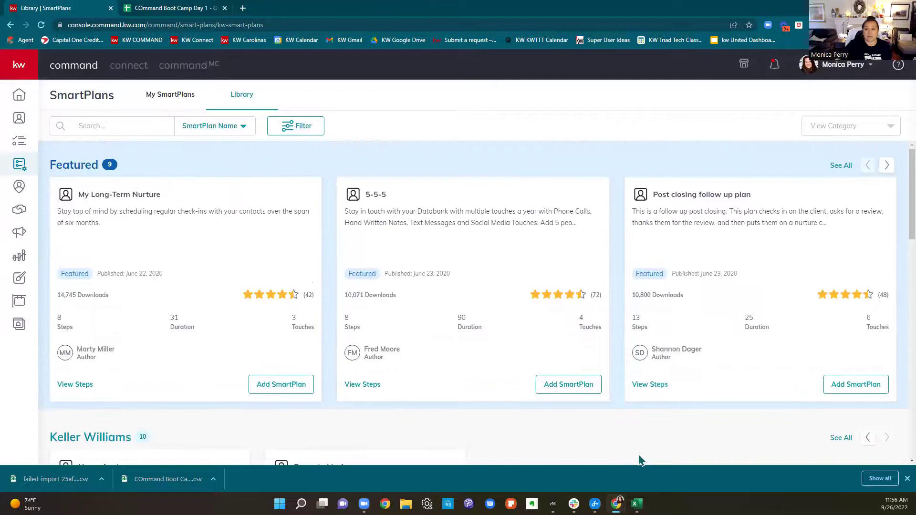
{"action": "scroll", "coordinate": [639, 461], "scroll_direction": "down", "scroll_amount": 5}
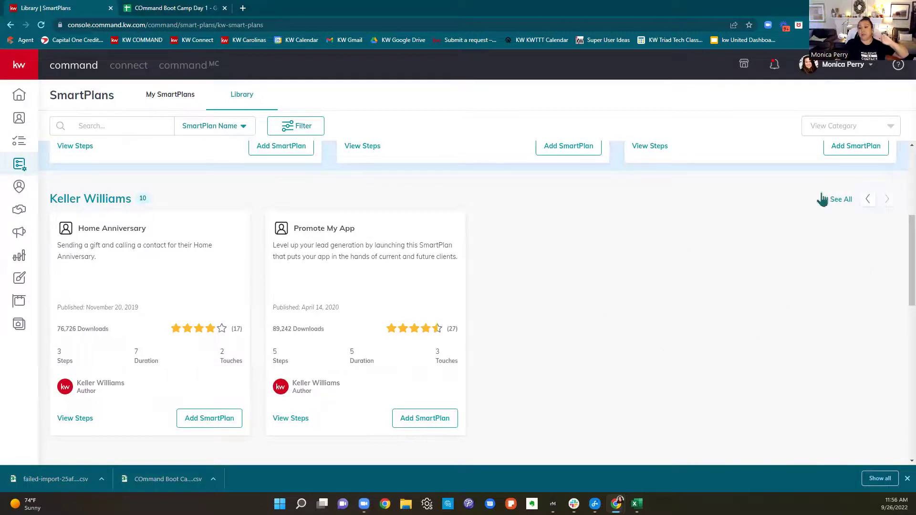
{"action": "left_click", "coordinate": [865, 200]}
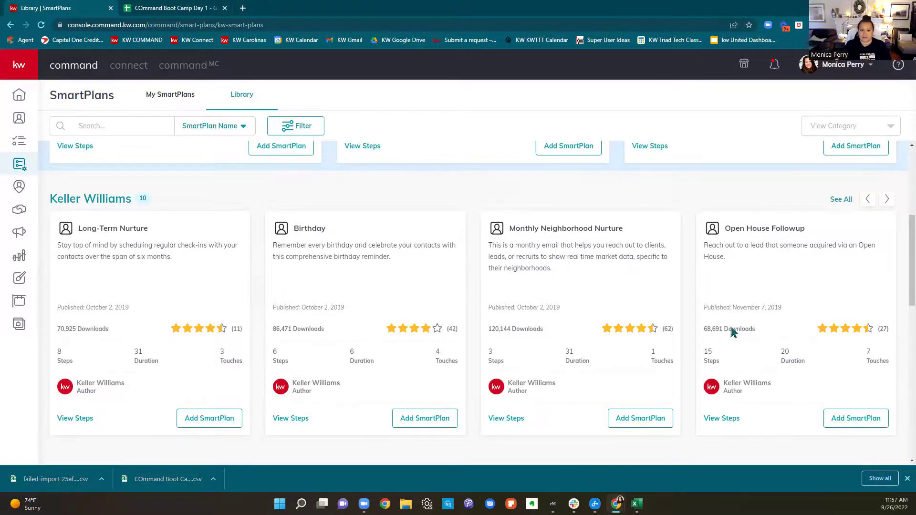
{"action": "left_click", "coordinate": [885, 208]}
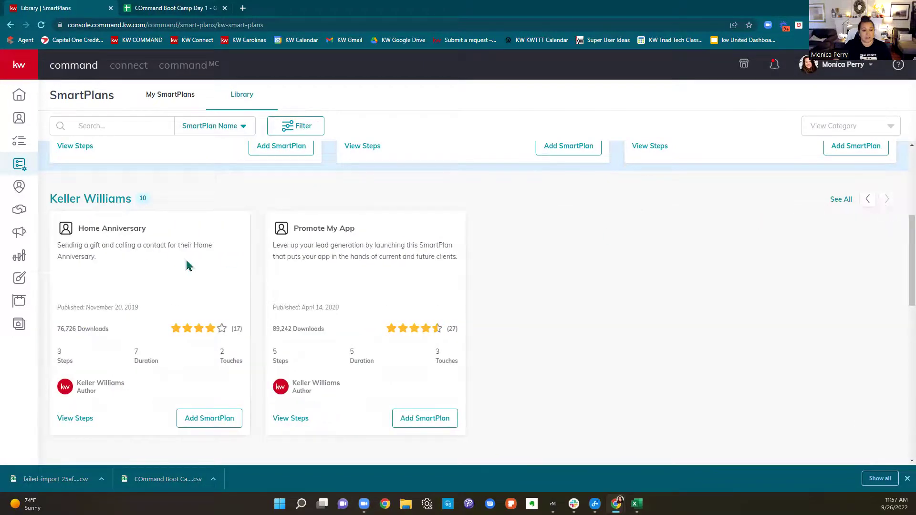
Show all 10 Keller Williams plans, from Bi-Weekly Neighborhood Nurture to Promote My App
{"action": "left_click", "coordinate": [841, 199]}
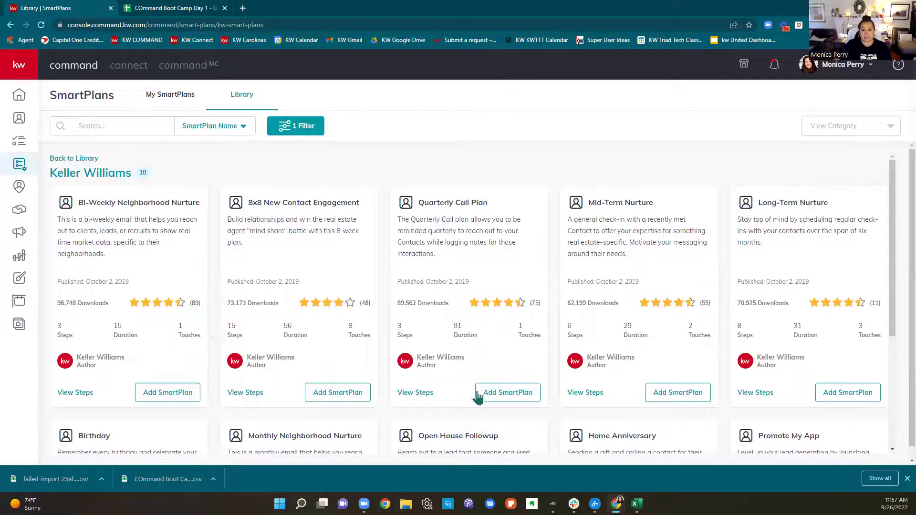
{"action": "scroll", "coordinate": [628, 350], "scroll_direction": "down", "scroll_amount": 2}
{"action": "scroll", "coordinate": [632, 357], "scroll_direction": "up", "scroll_amount": 2}
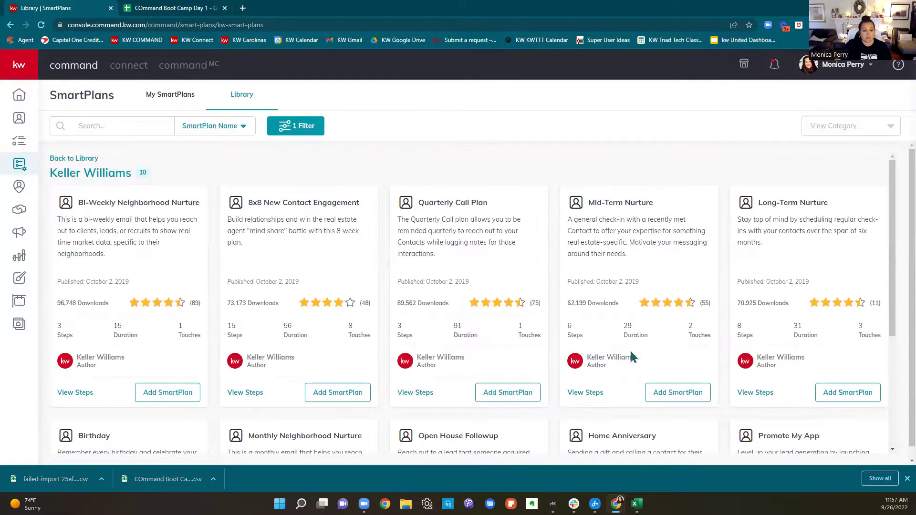
{"action": "scroll", "coordinate": [633, 357], "scroll_direction": "down", "scroll_amount": 4}
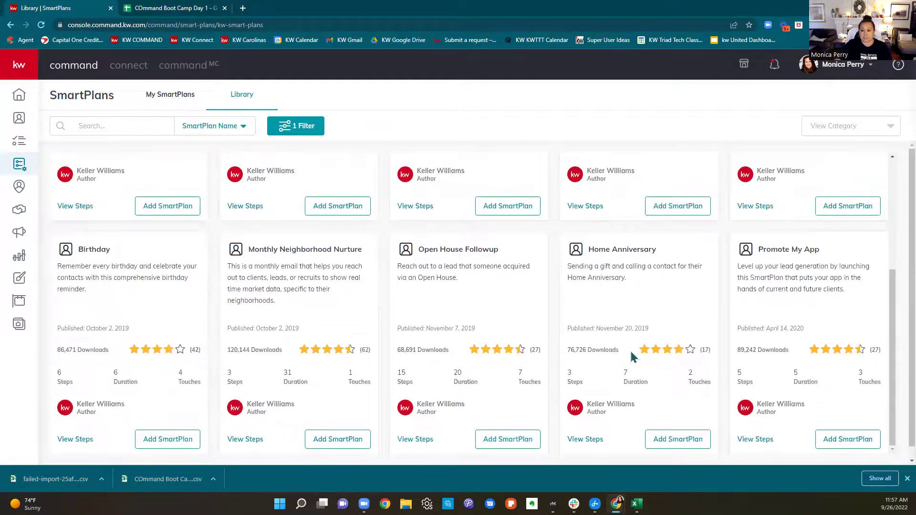
{"action": "scroll", "coordinate": [627, 365], "scroll_direction": "up", "scroll_amount": 4}
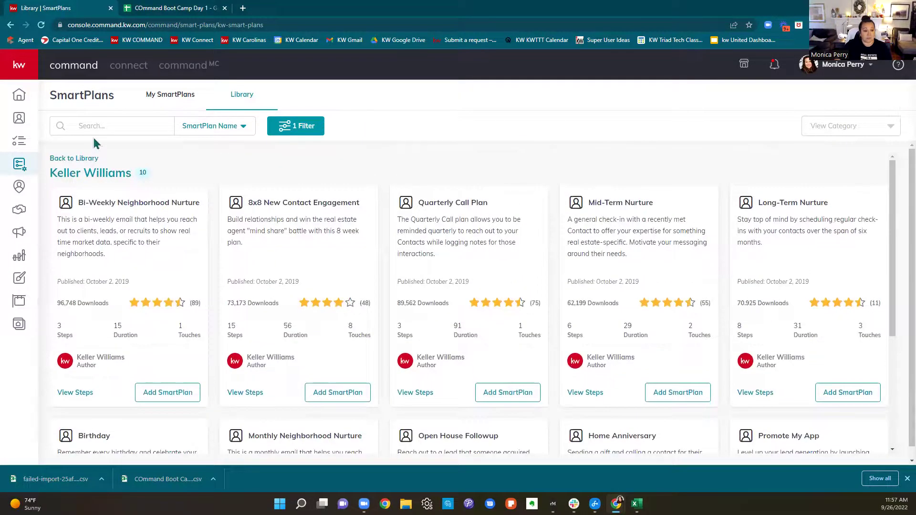
Return to the main Library and page the Featured plans through to 5-5-5 Database Touch
{"action": "left_click", "coordinate": [10, 24]}
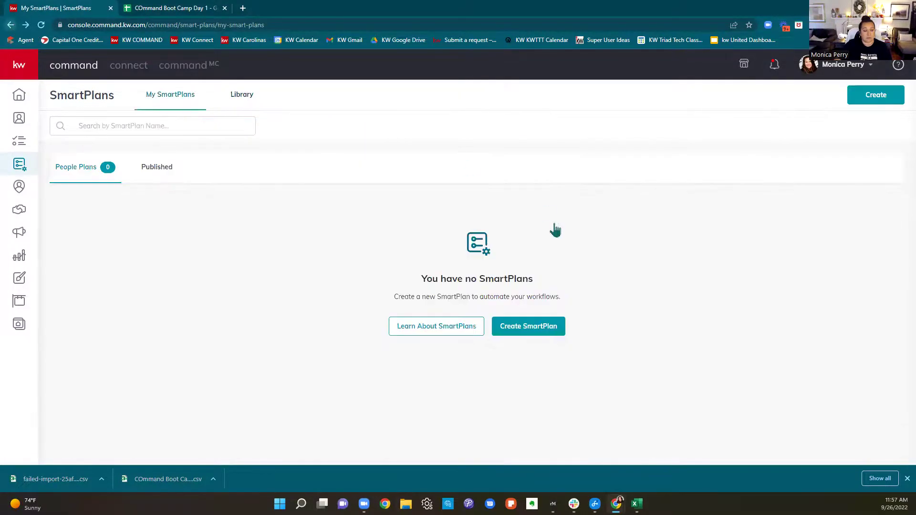
{"action": "left_click", "coordinate": [248, 95]}
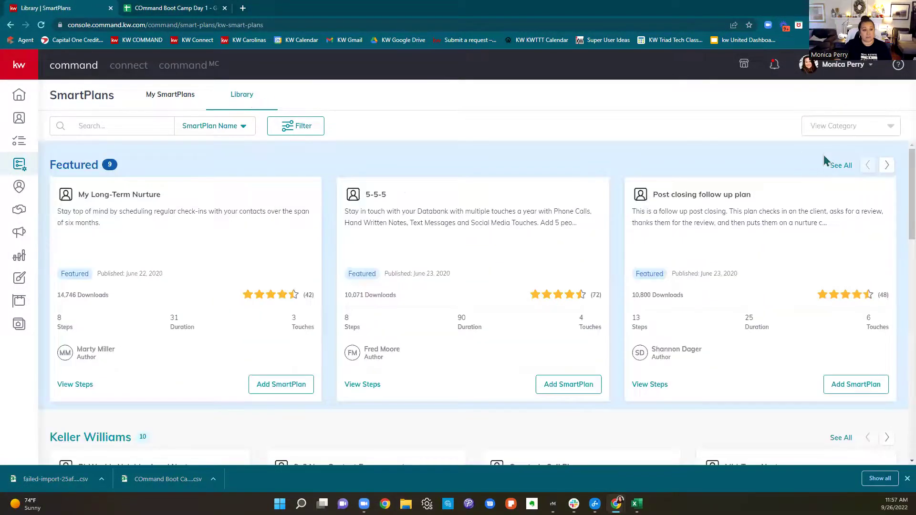
{"action": "left_click", "coordinate": [885, 166]}
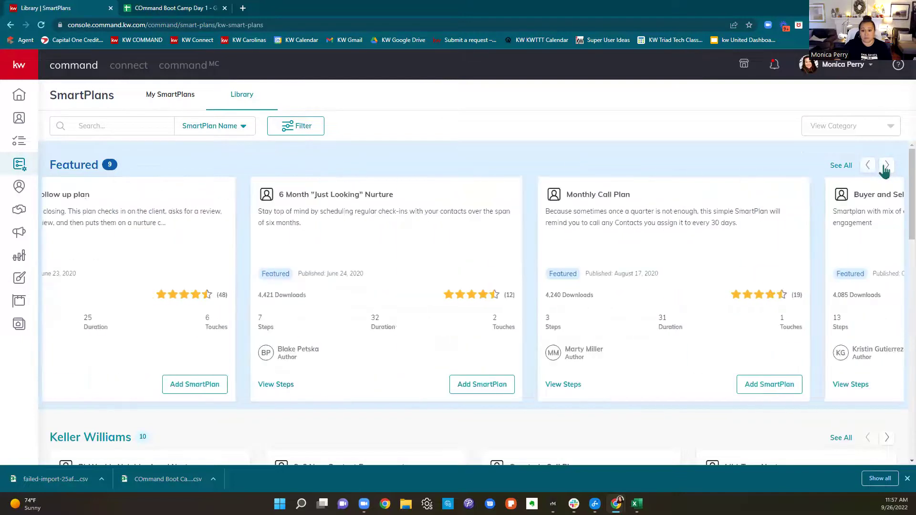
{"action": "left_click", "coordinate": [885, 166]}
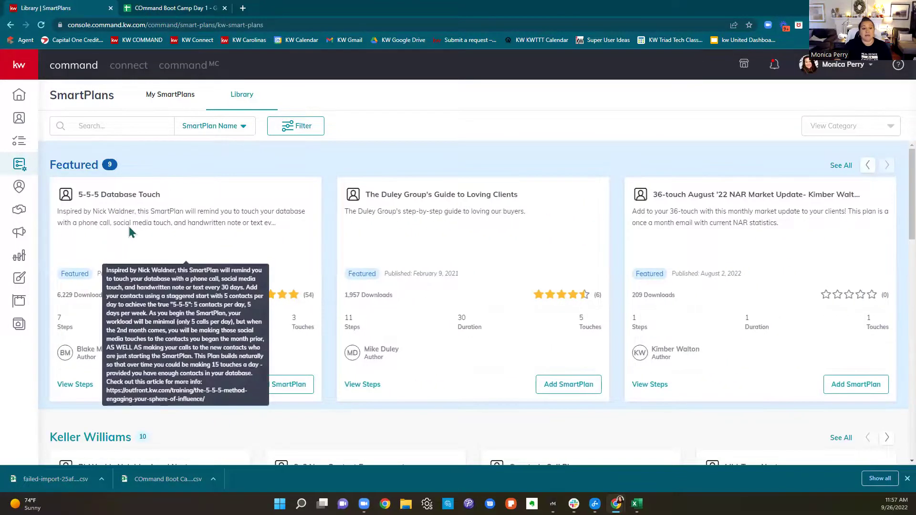
{"action": "left_click", "coordinate": [87, 389]}
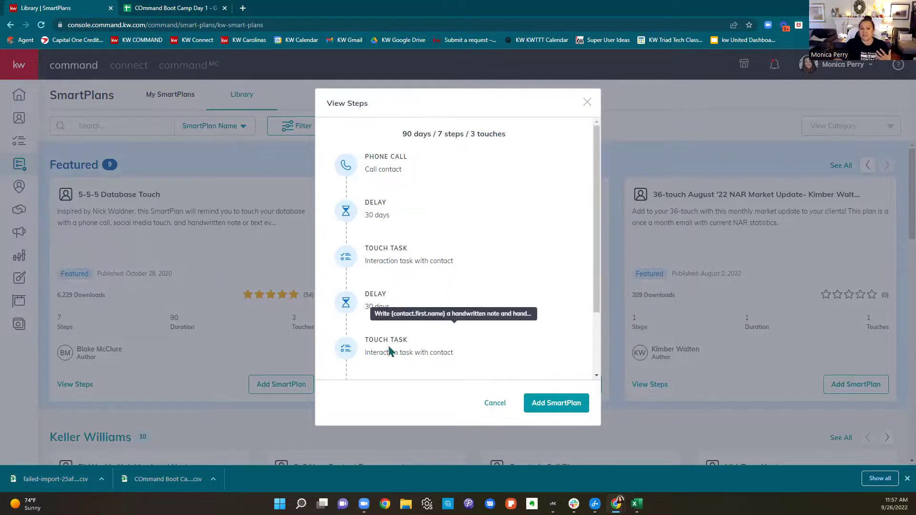
{"action": "scroll", "coordinate": [388, 339], "scroll_direction": "down", "scroll_amount": 2}
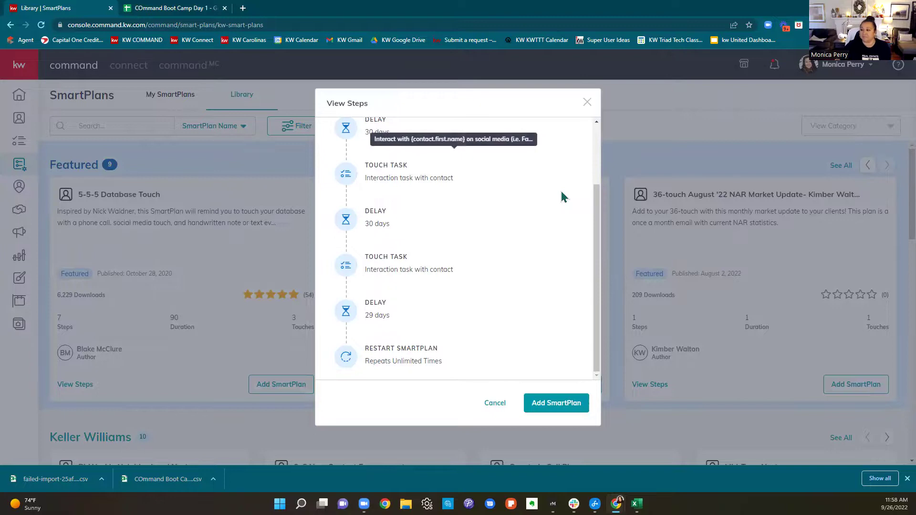
{"action": "left_click", "coordinate": [587, 102]}
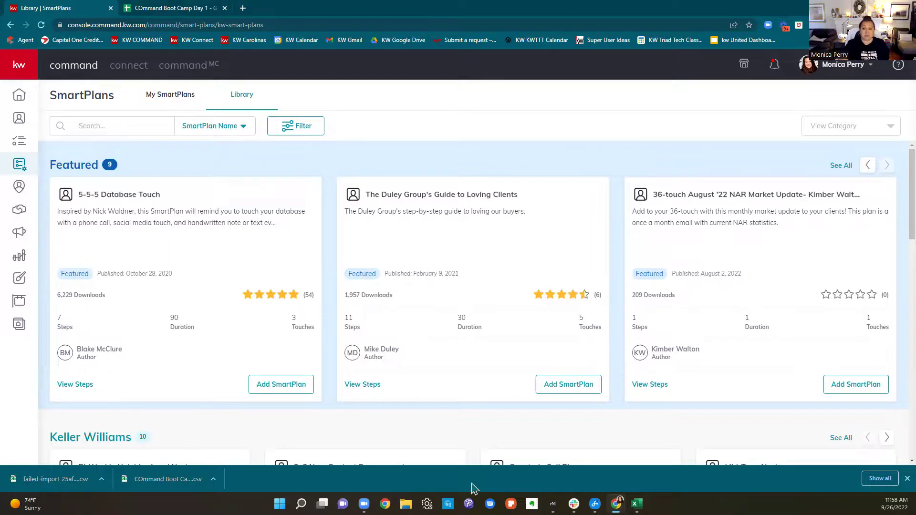
Scroll to the Top Rated row and view the Halloween 2021 plan's steps
{"action": "scroll", "coordinate": [699, 389], "scroll_direction": "down", "scroll_amount": 5}
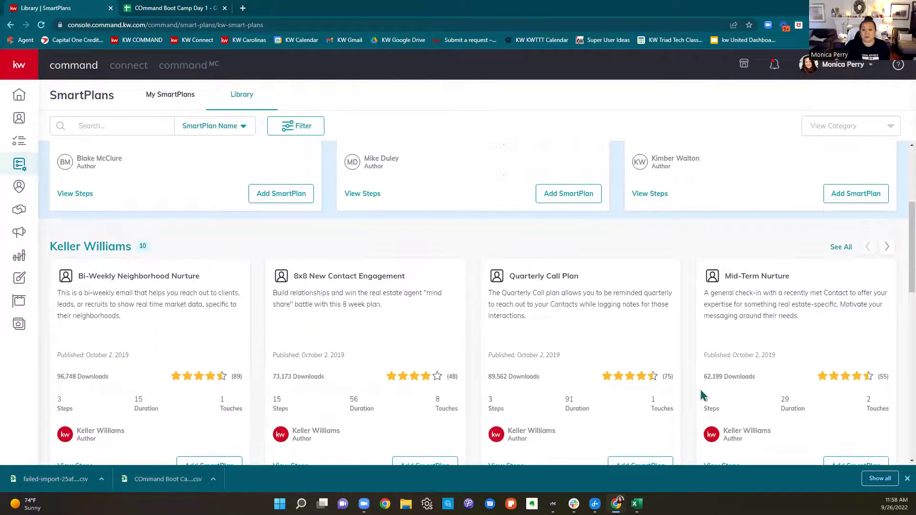
{"action": "scroll", "coordinate": [700, 389], "scroll_direction": "down", "scroll_amount": 1}
{"action": "scroll", "coordinate": [701, 394], "scroll_direction": "down", "scroll_amount": 1}
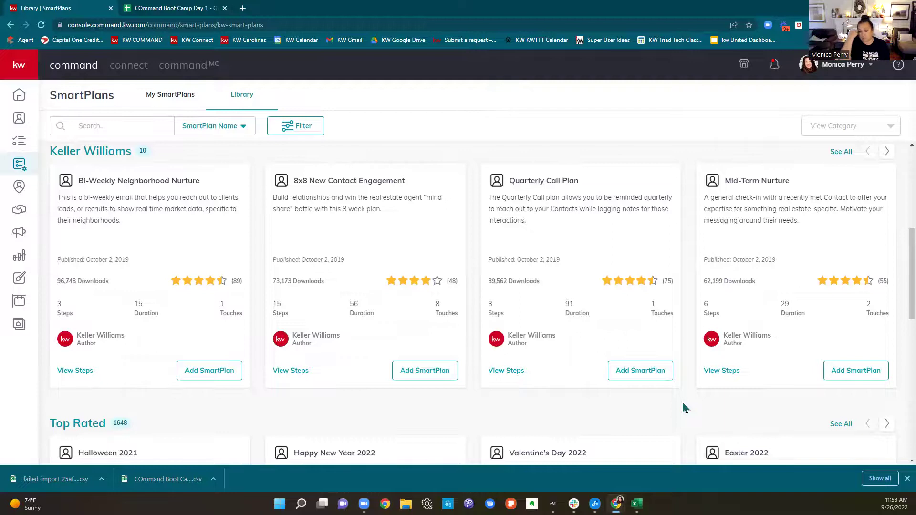
{"action": "scroll", "coordinate": [683, 406], "scroll_direction": "down", "scroll_amount": 5}
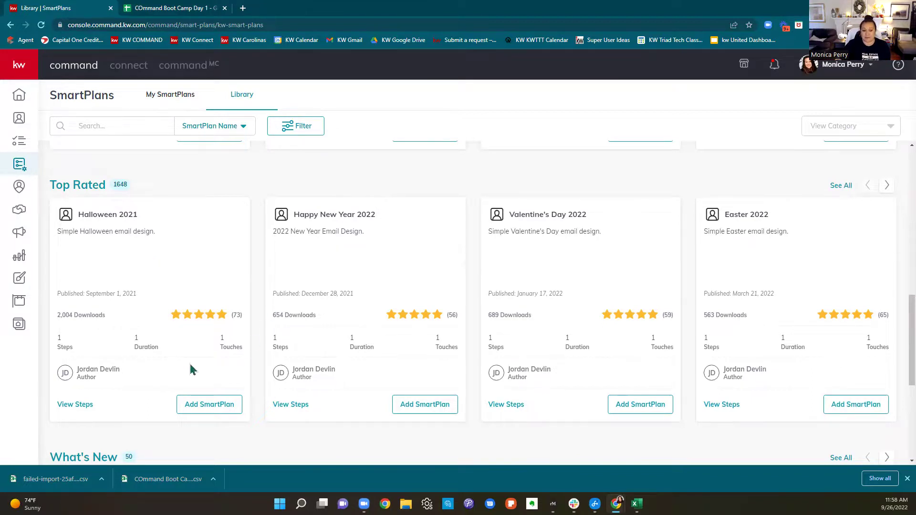
{"action": "left_click", "coordinate": [67, 409]}
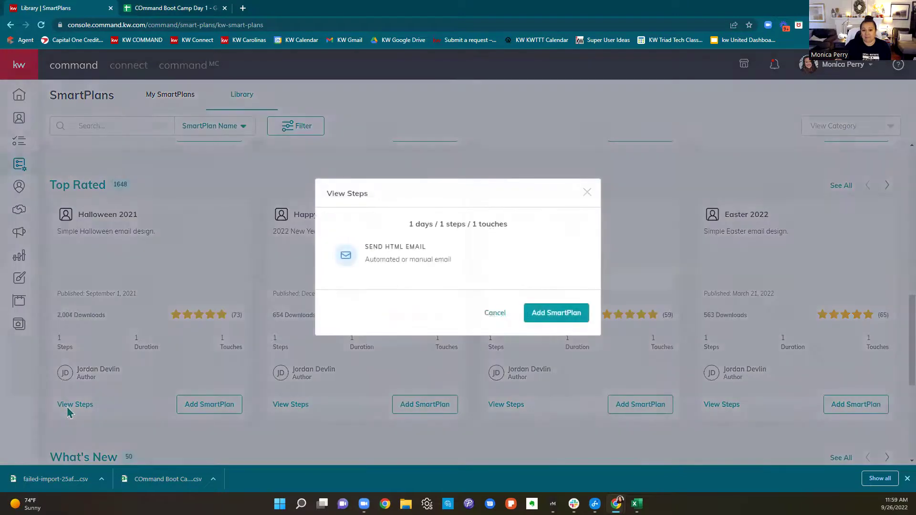
Check Halloween 2021's single Send HTML Email step and close its View Steps dialog
{"action": "mouse_move", "coordinate": [397, 258]}
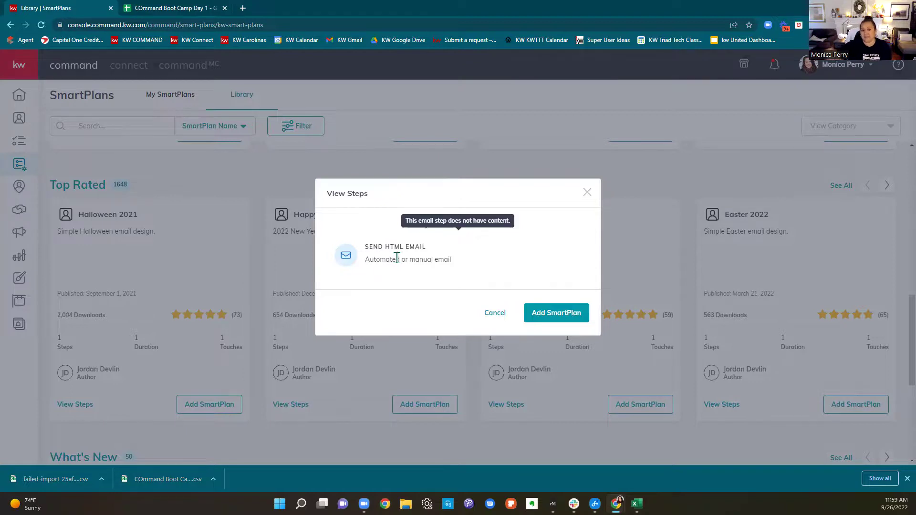
{"action": "left_click", "coordinate": [587, 192]}
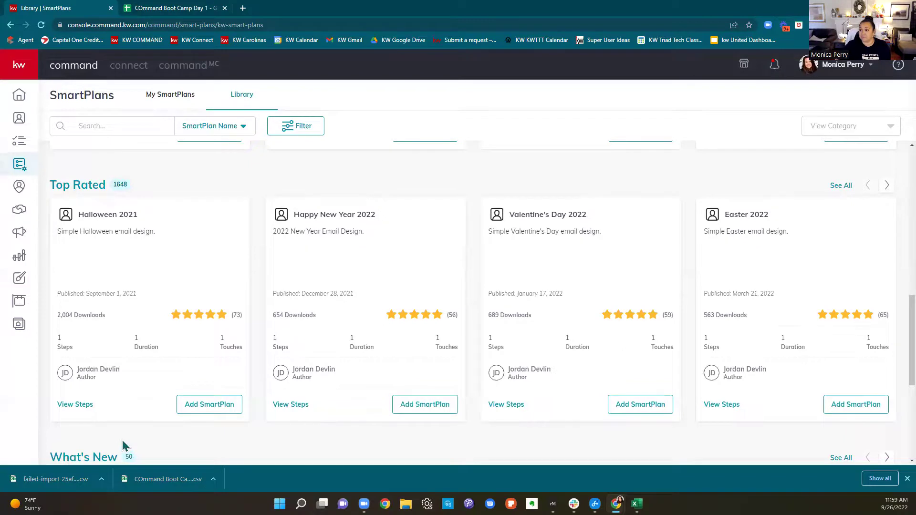